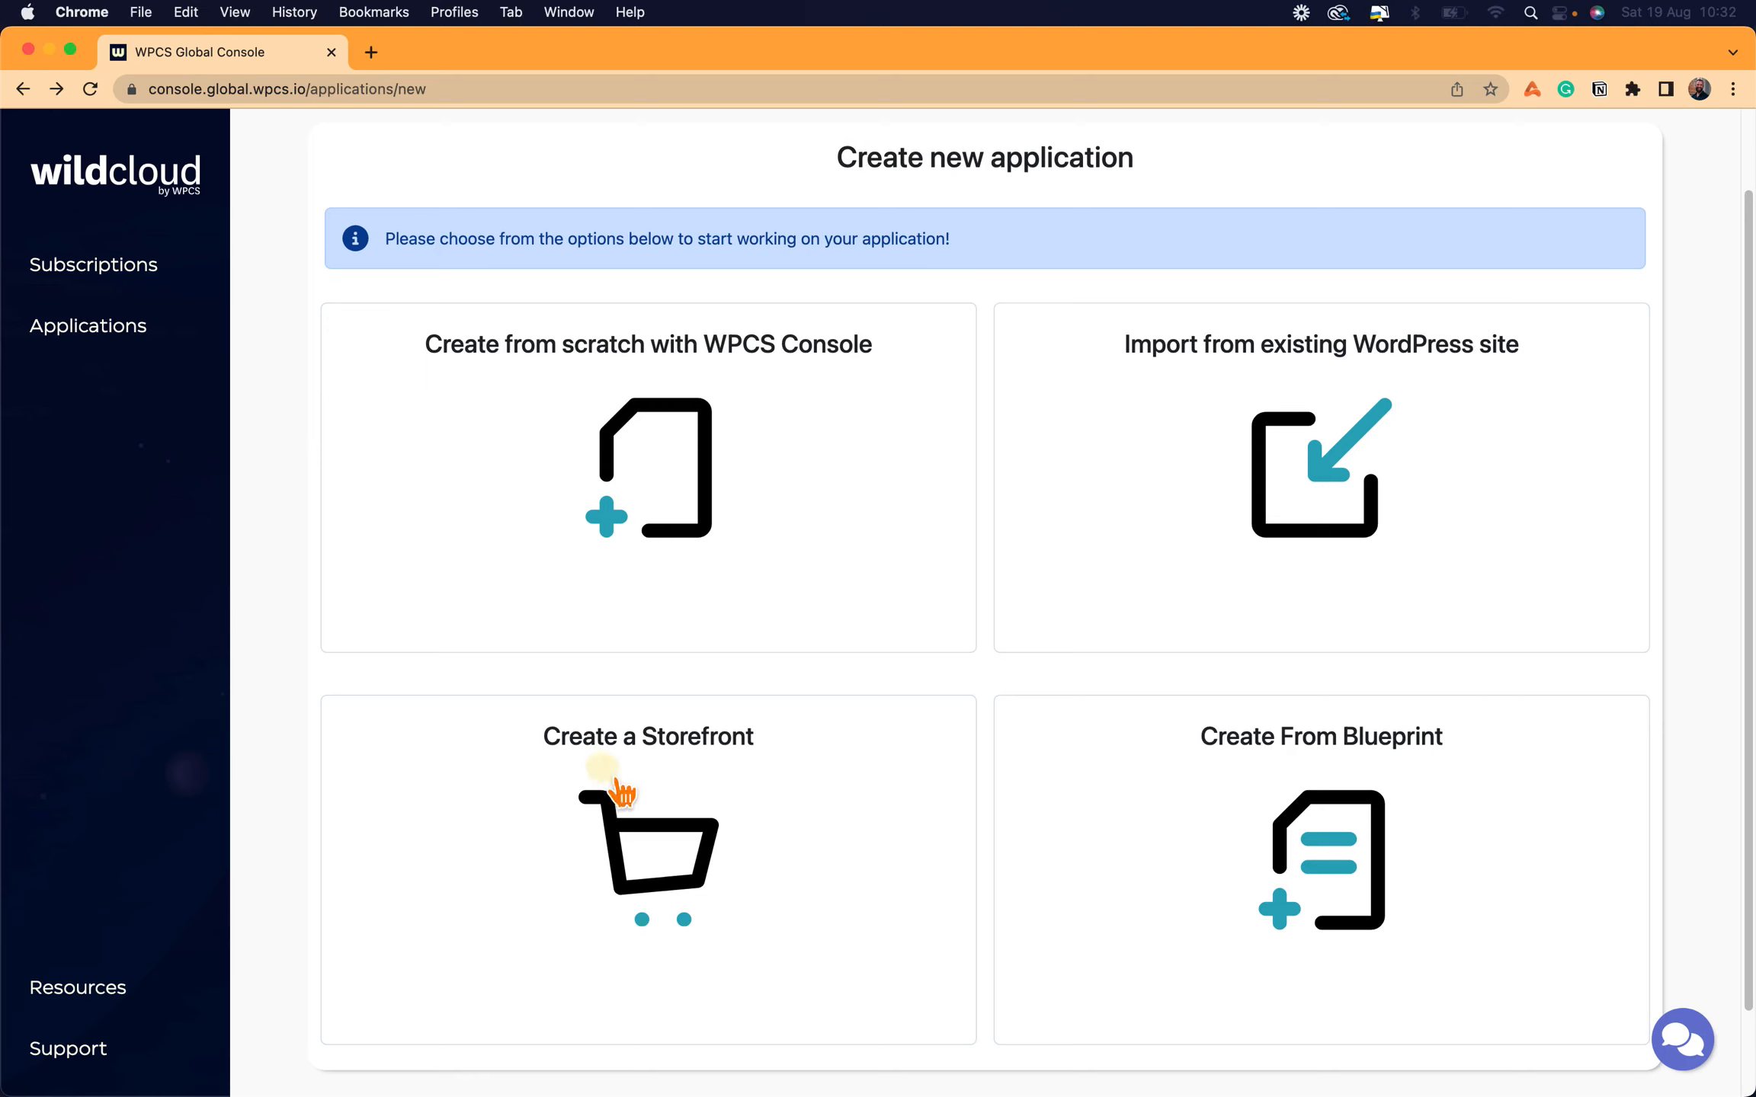
- Start a new Storefront application named "My Storefront test demo" and proceed to the region settings
left_click(666, 811)
left_click(690, 488)
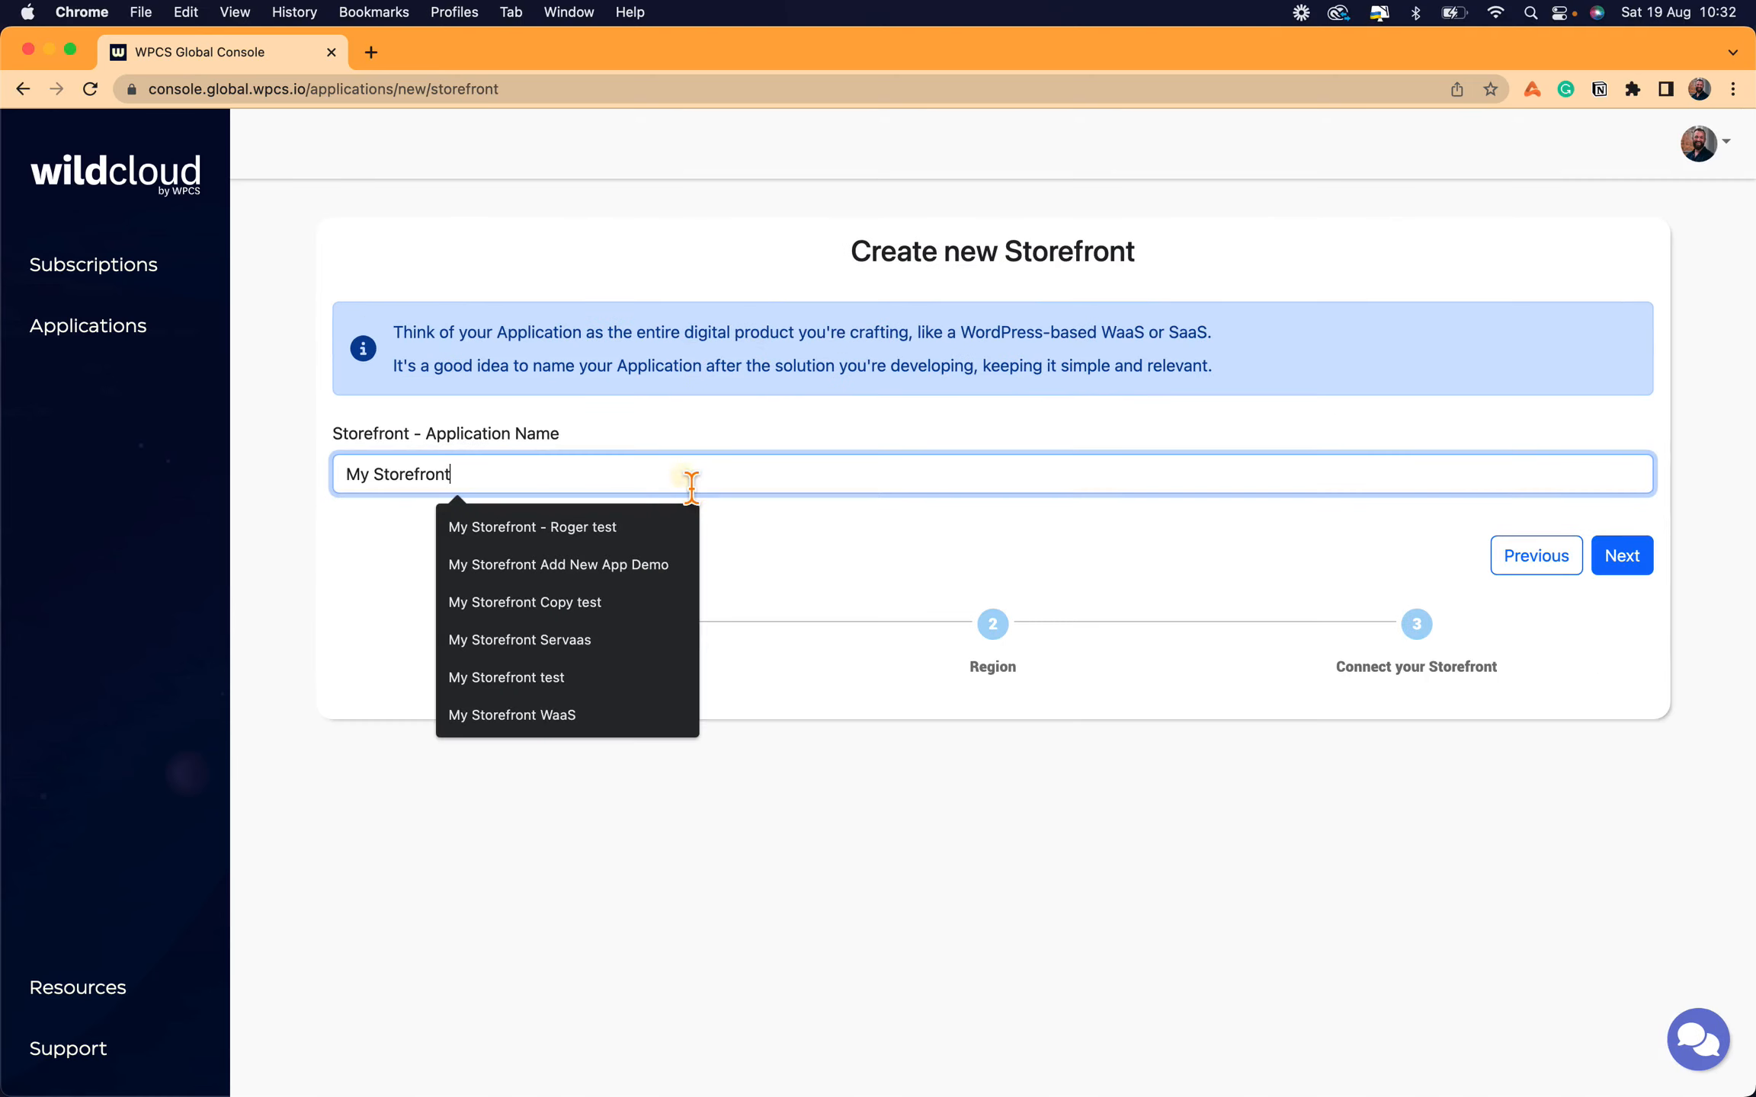
type("test demo")
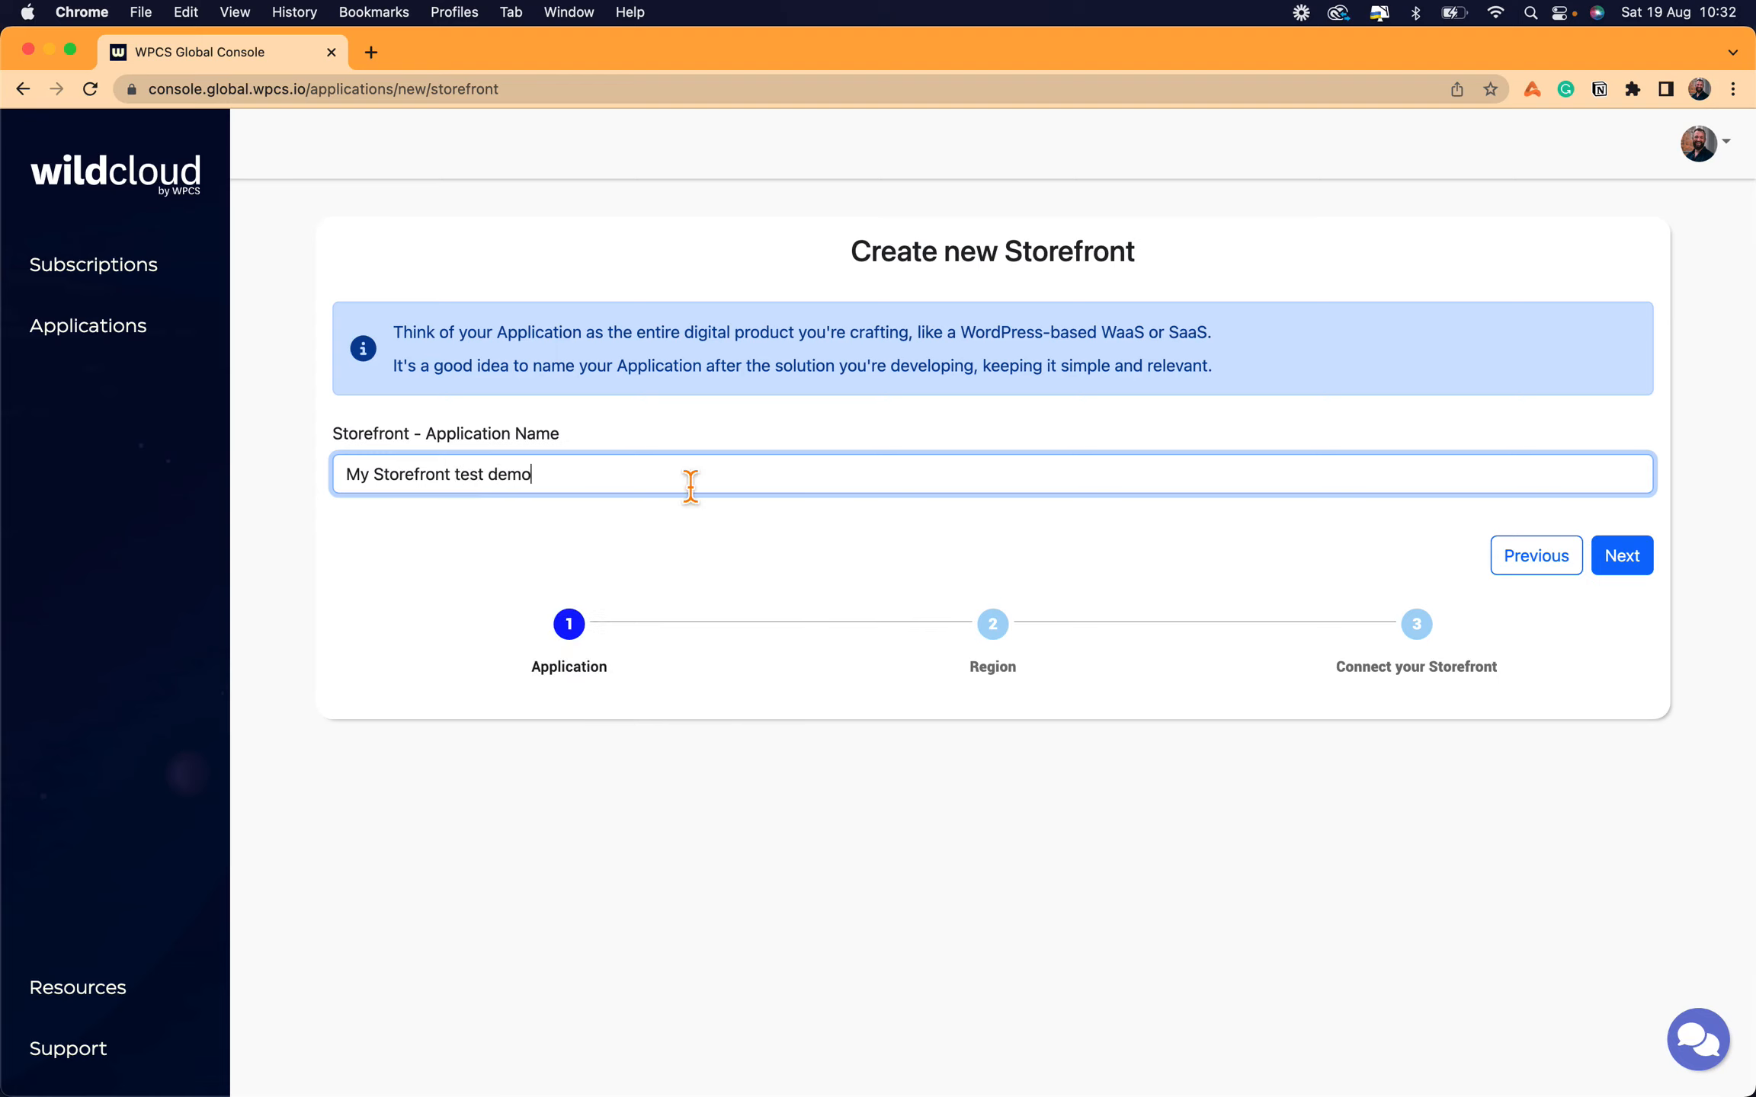
left_click(1636, 561)
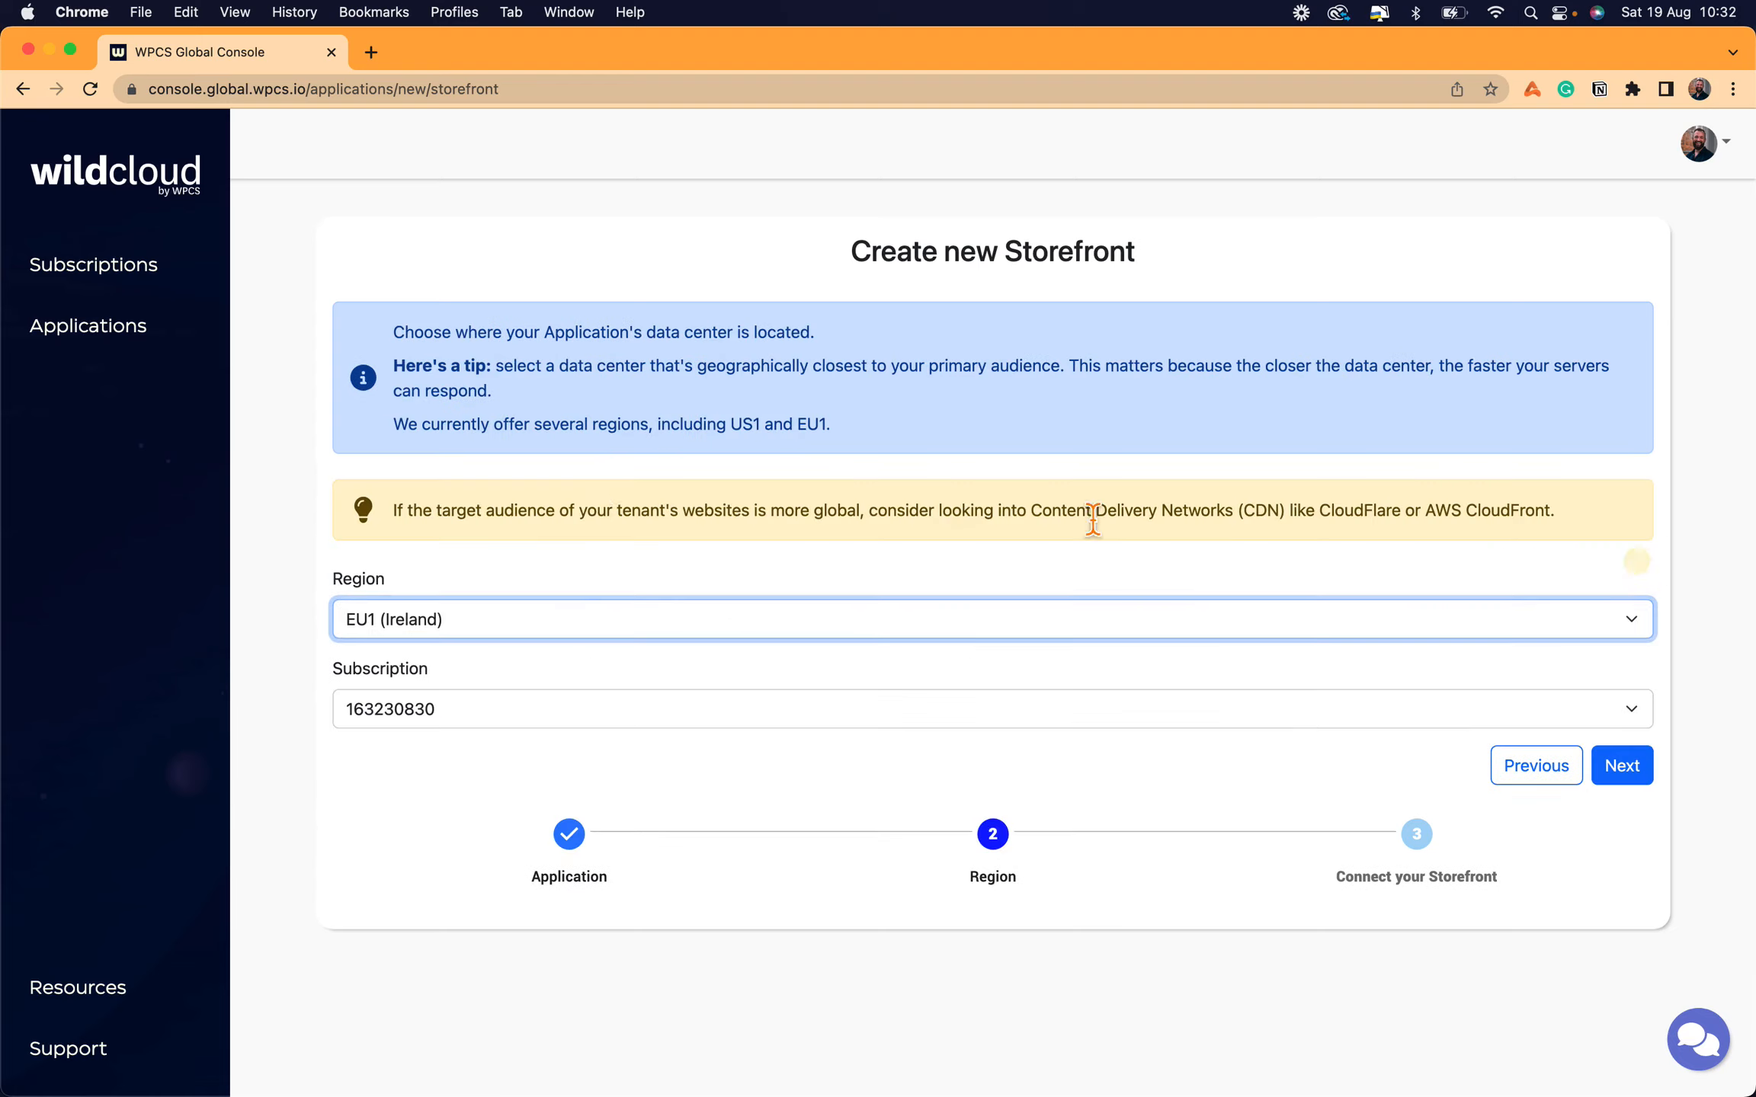
- Assign the storefront to the Hapklaar subscription and proceed to the storefront connection settings
left_click(575, 712)
key("h")
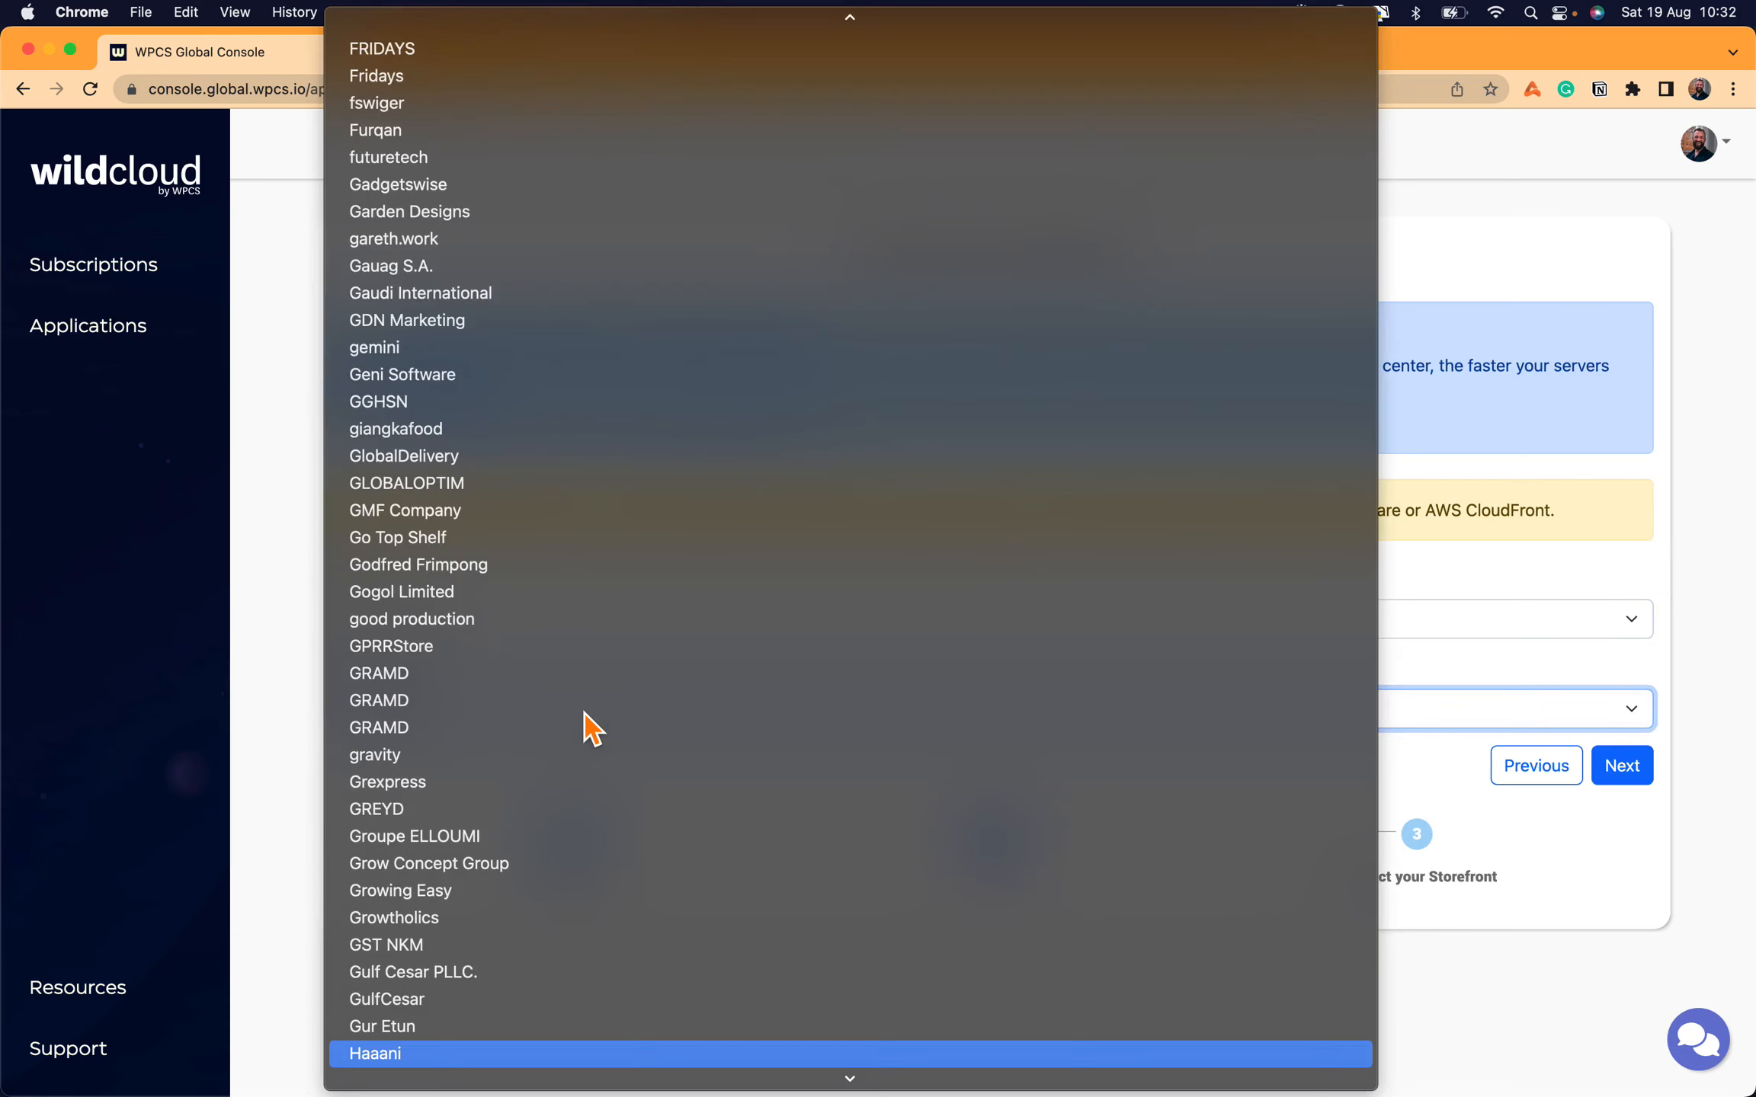
key("Down")
key("Down")
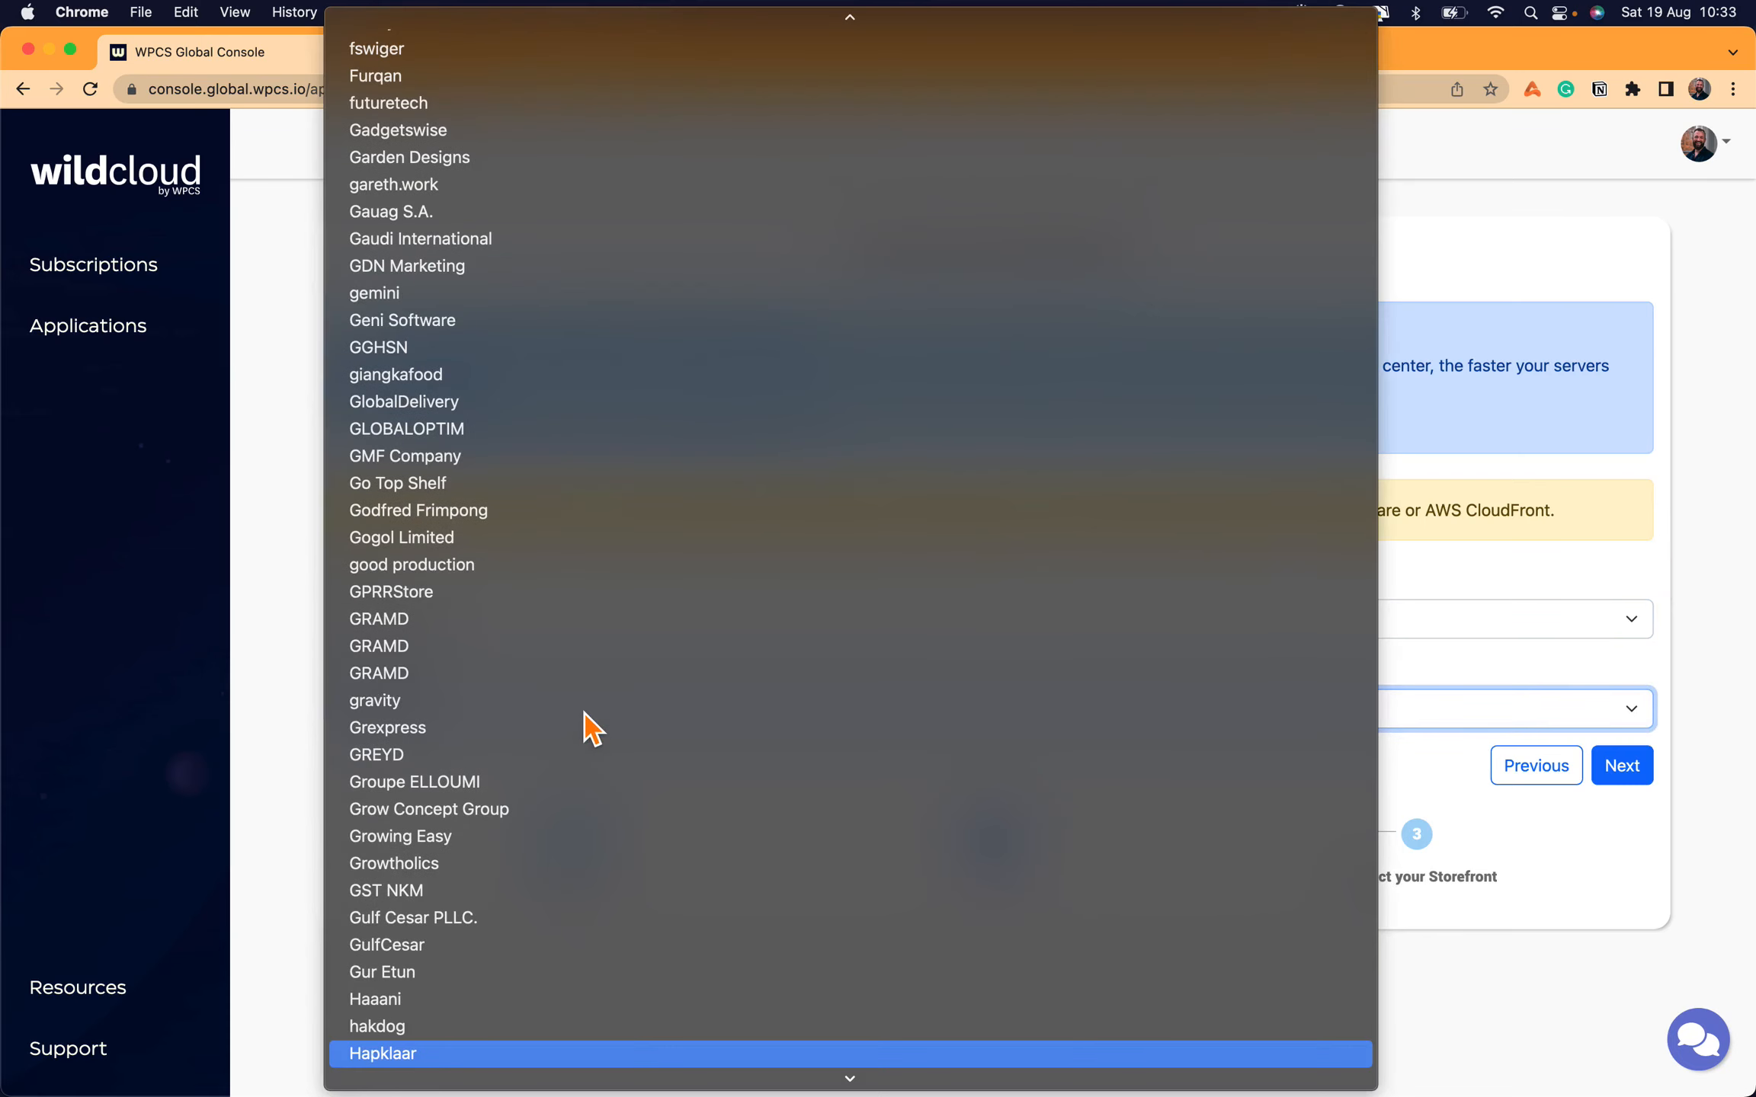
key("Return")
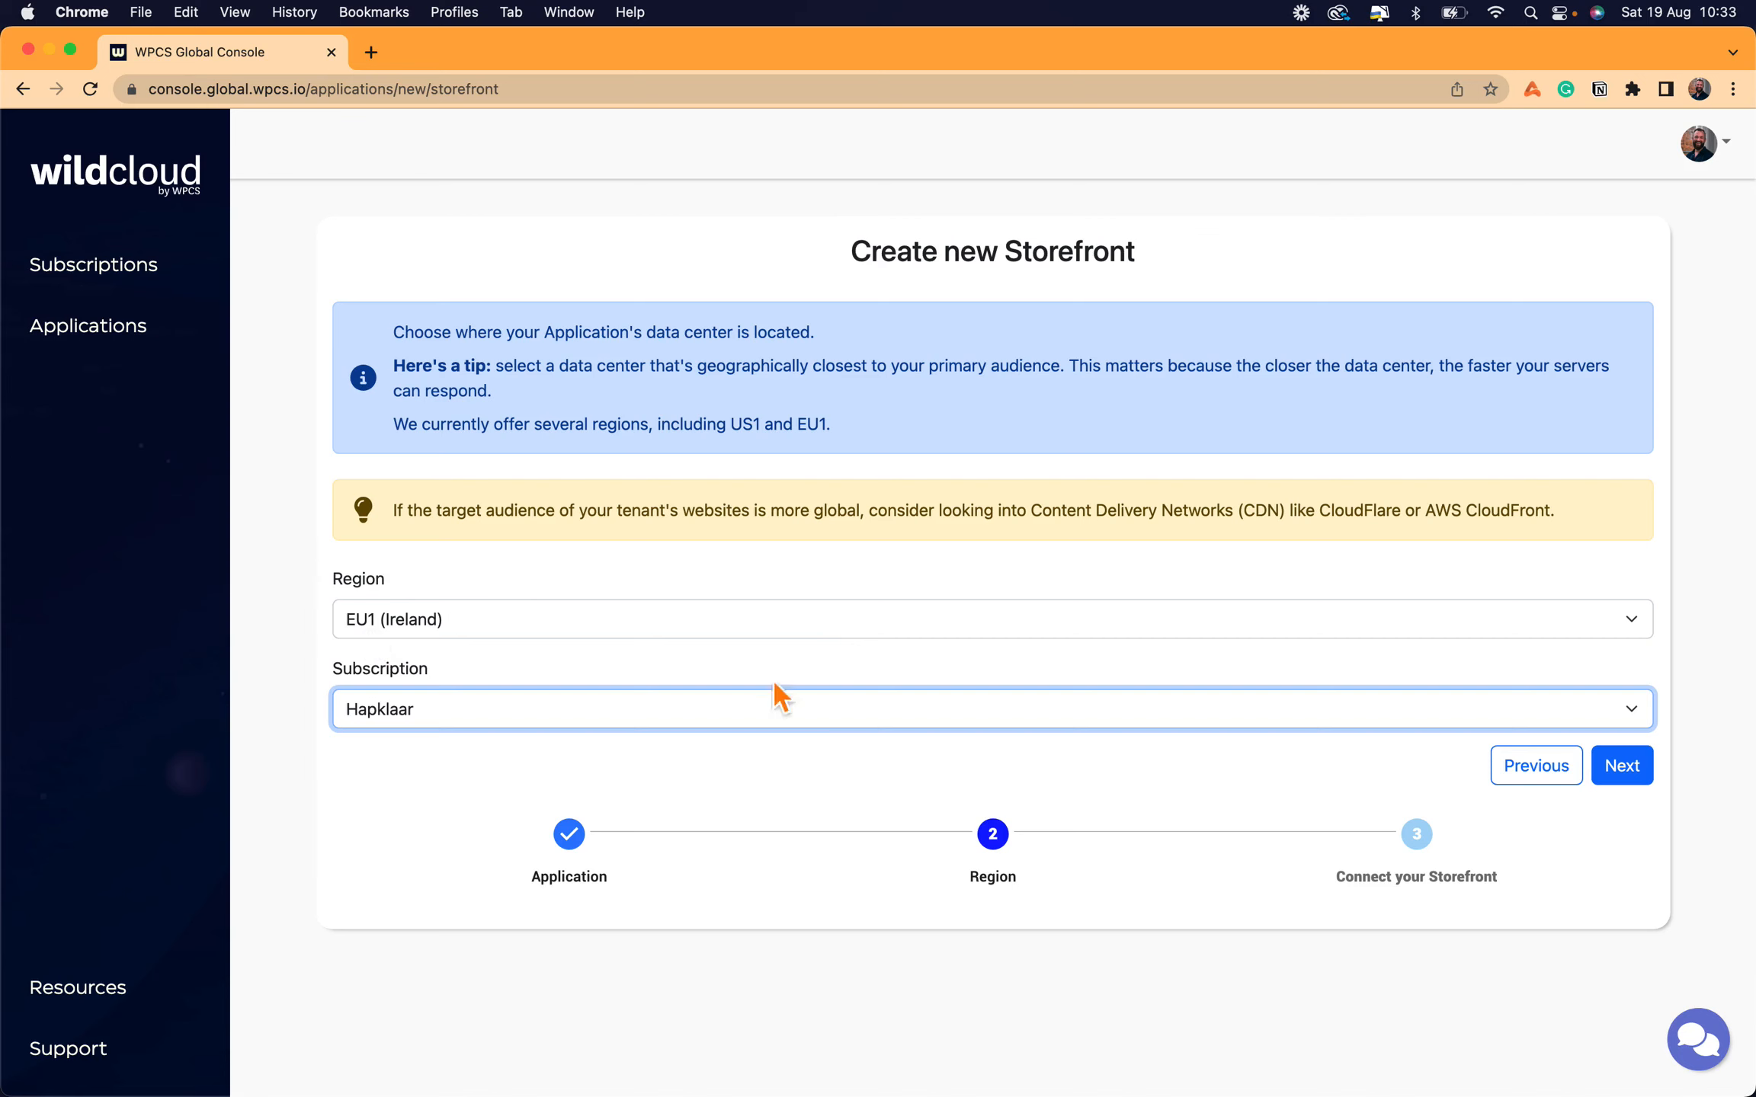
left_click(1623, 768)
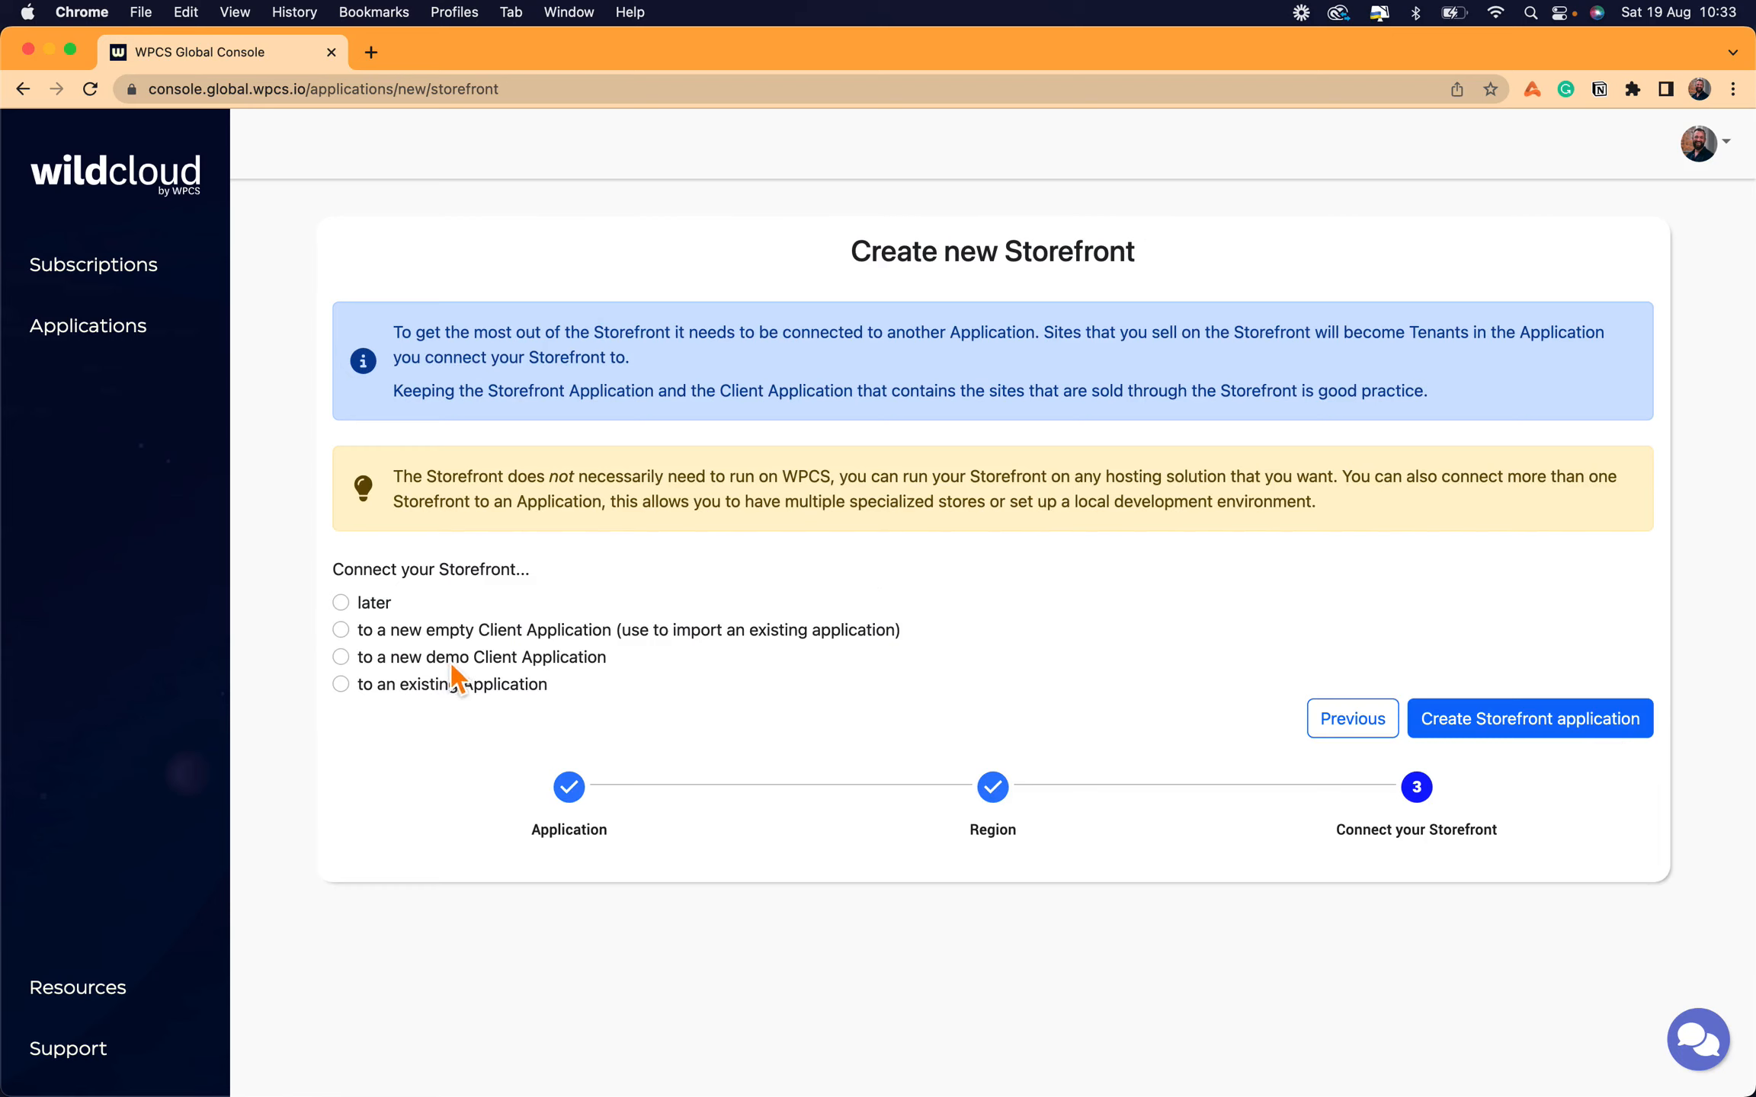
- Connect the storefront to a new demo Client Application named "WaaS Client" and create the Storefront application
left_click(340, 657)
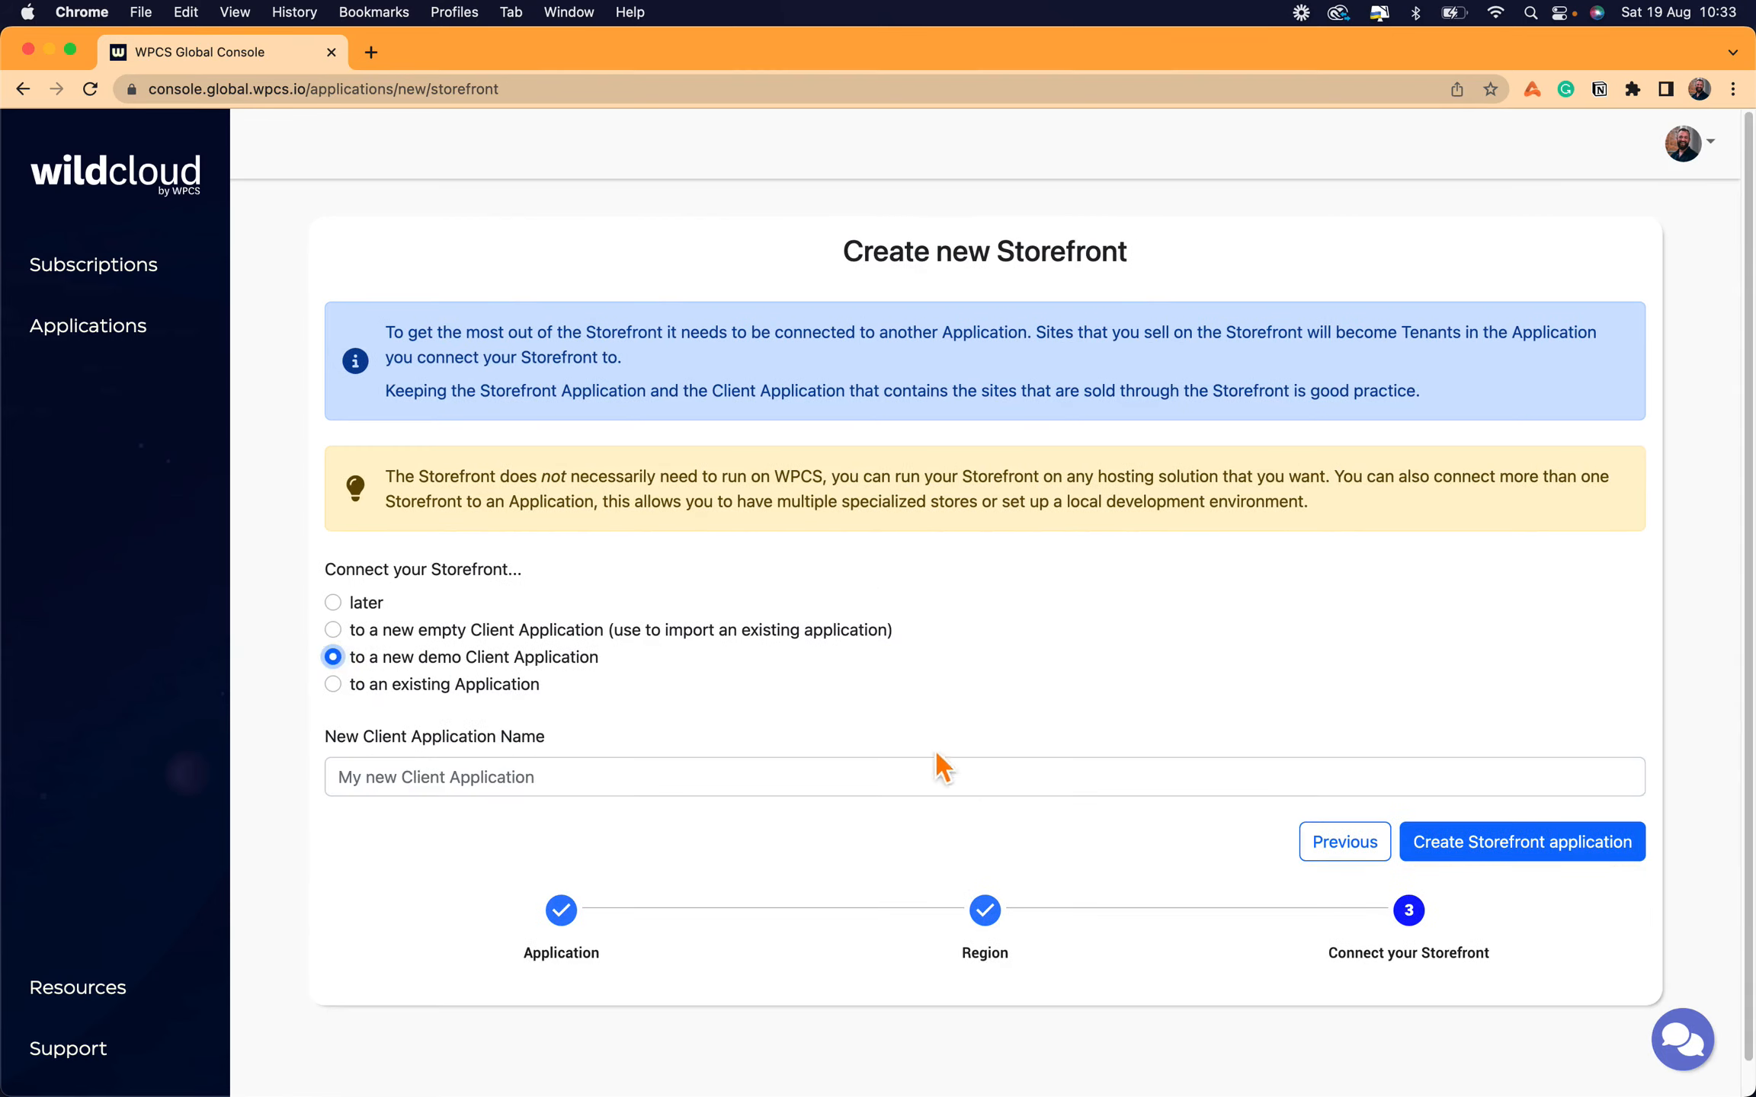
left_click(962, 790)
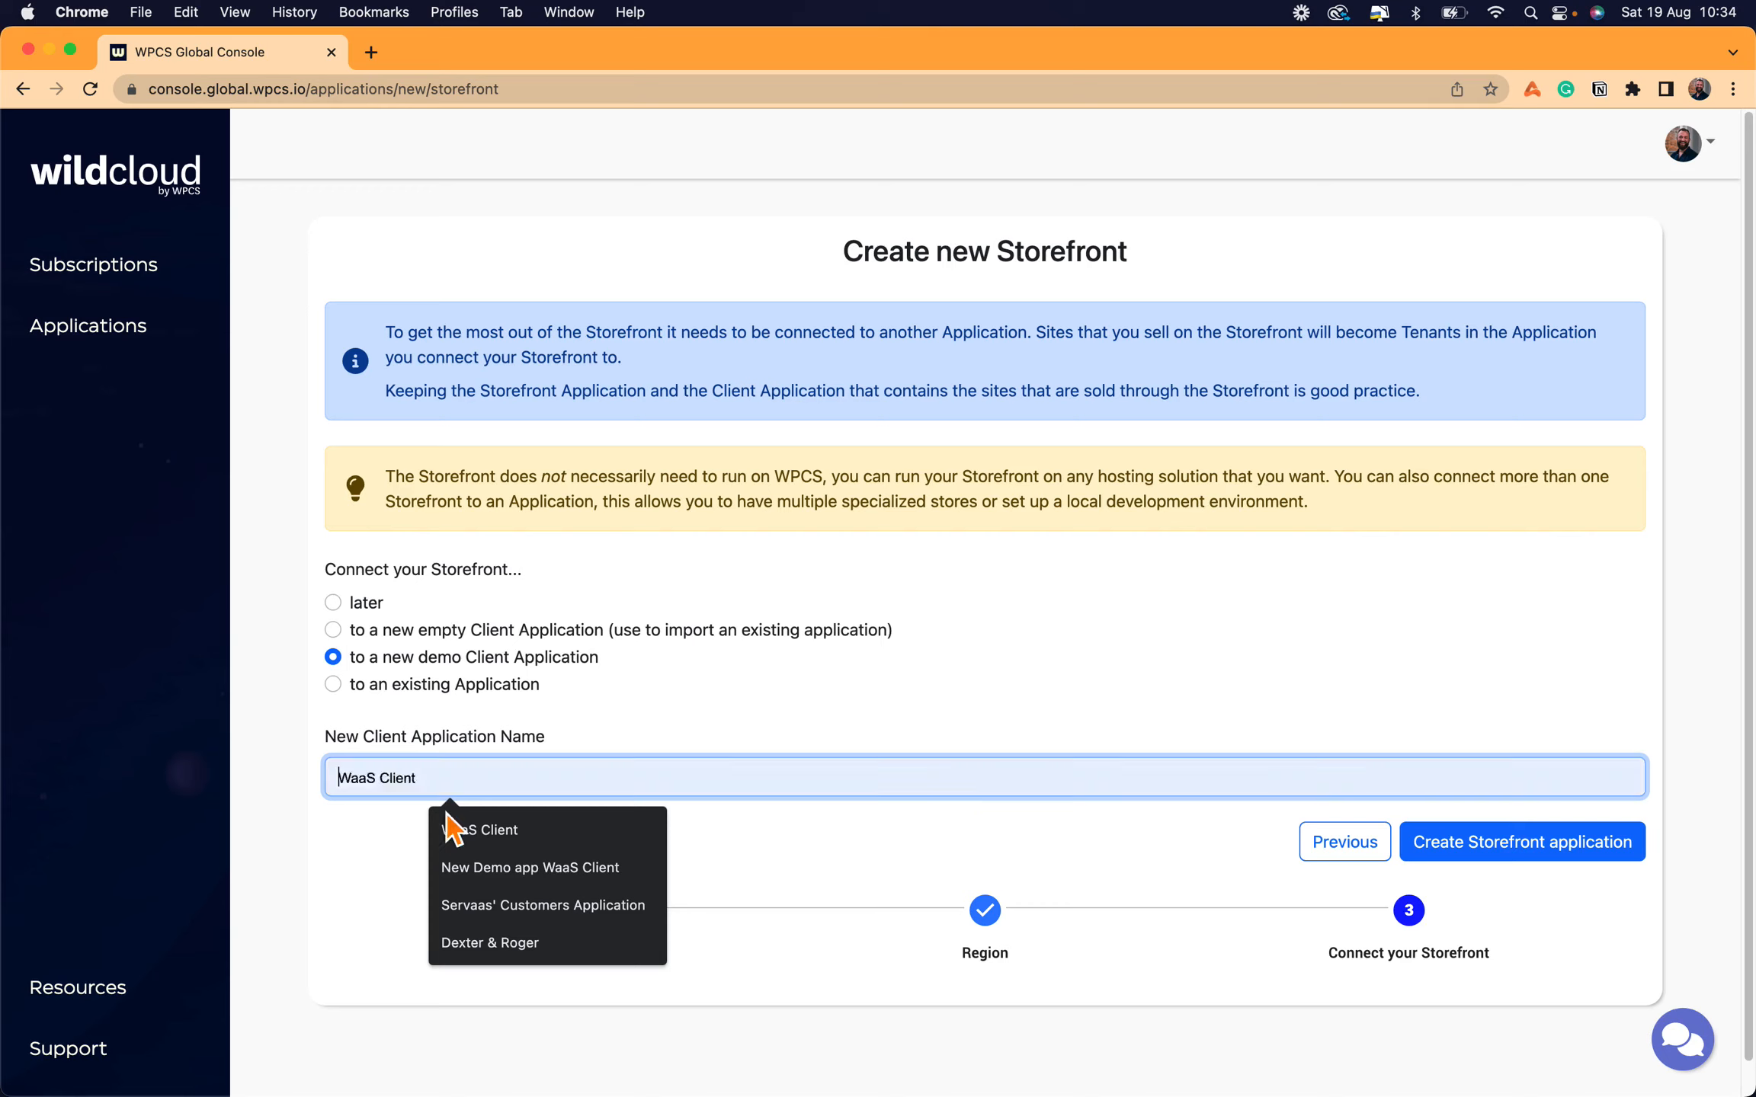
left_click(495, 833)
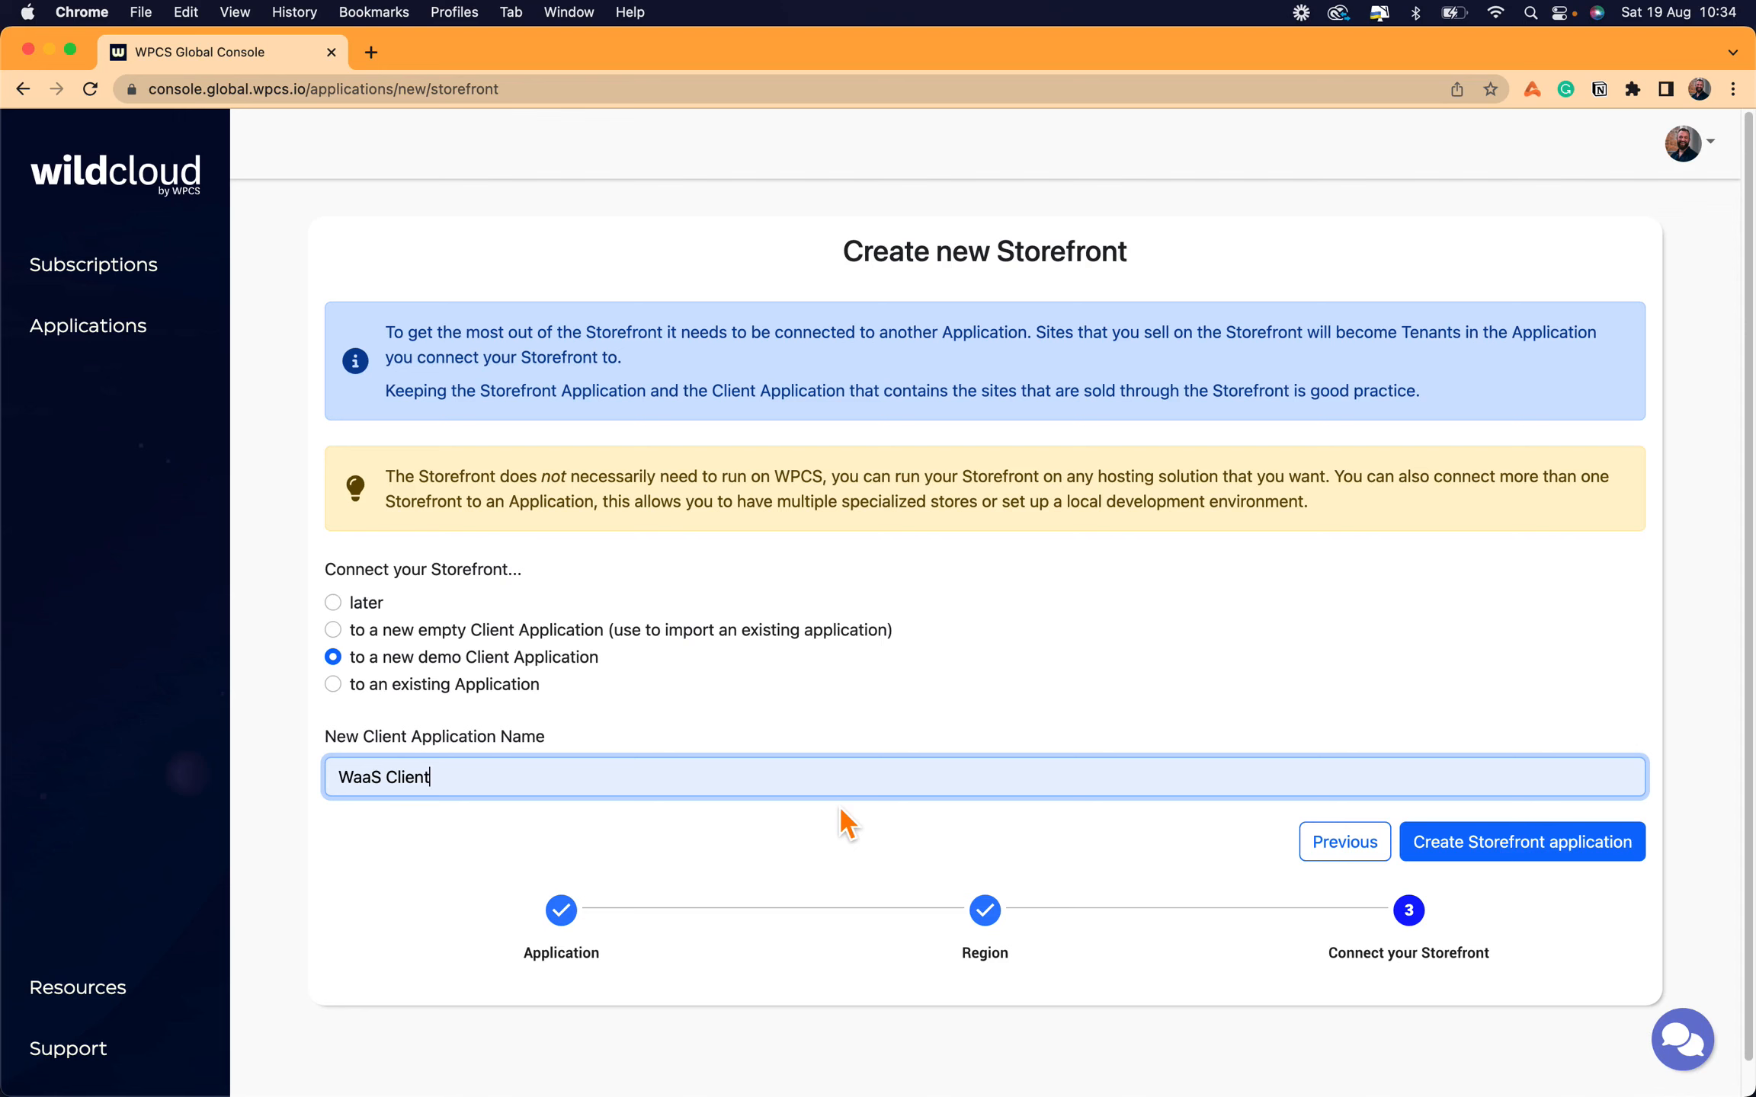
left_click(1469, 858)
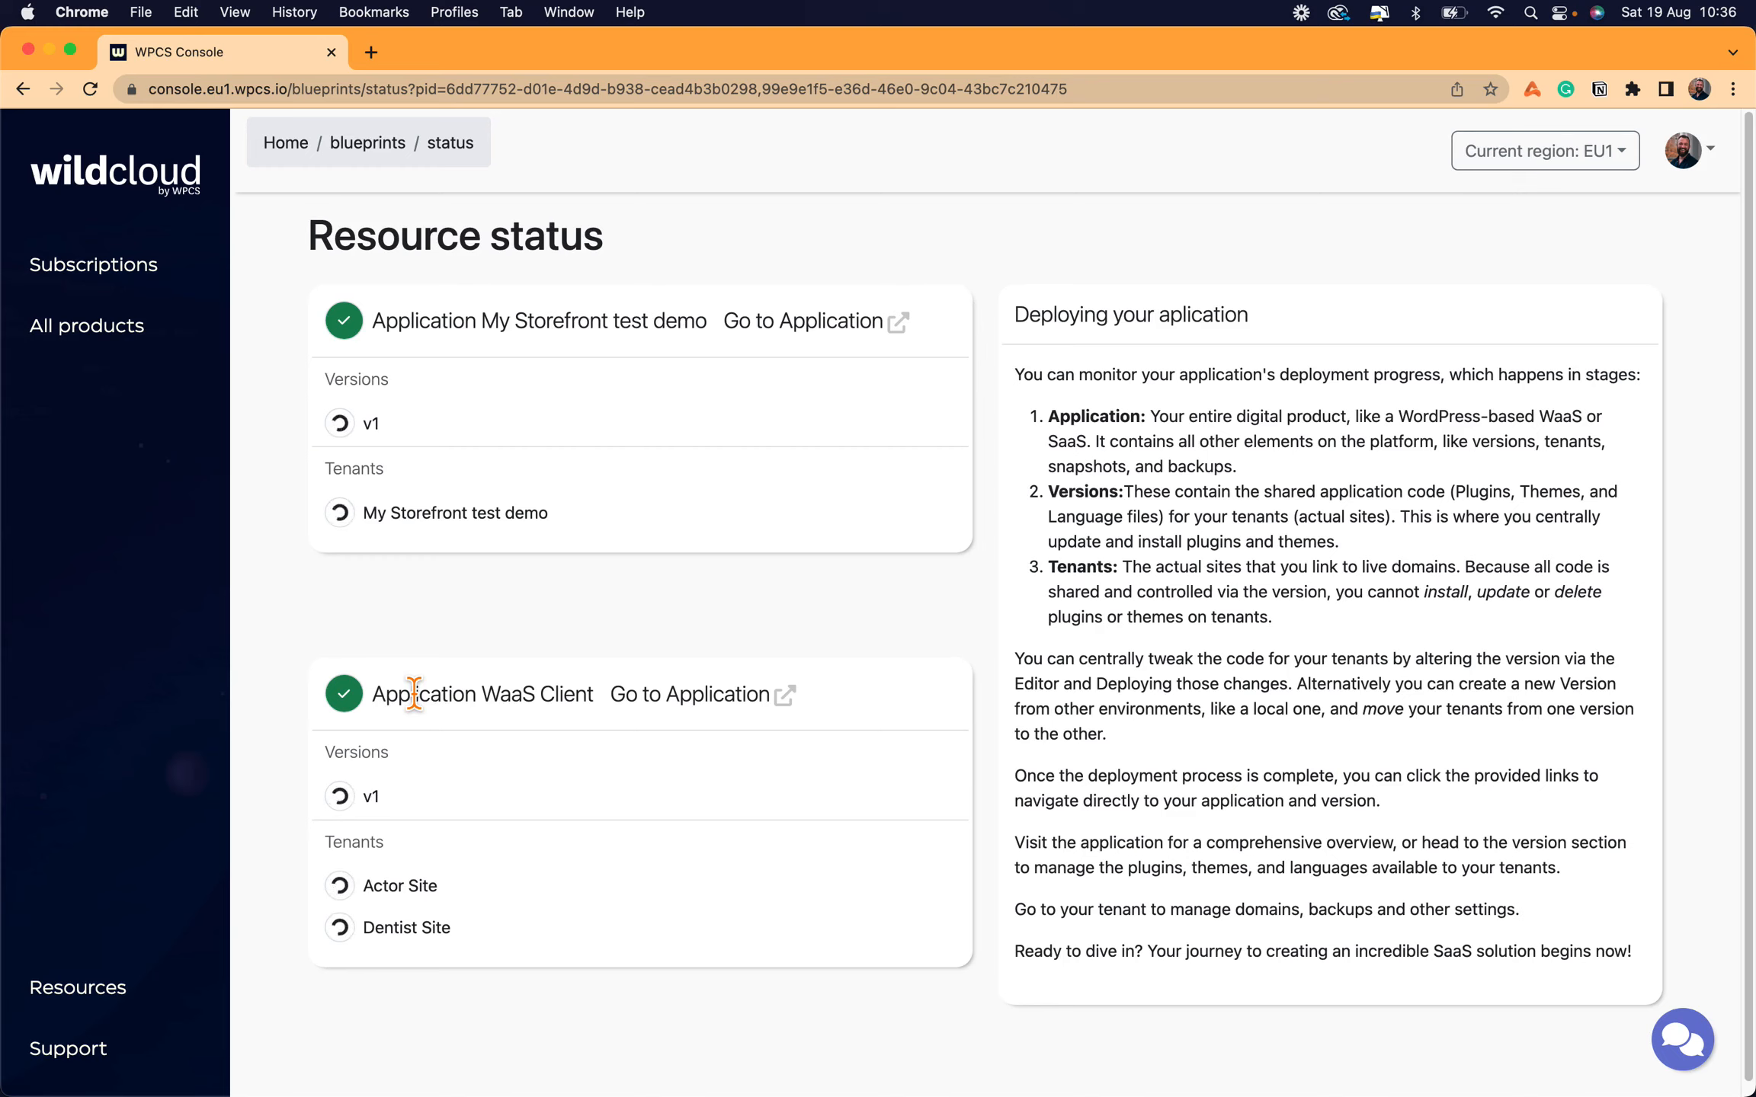
- Go to the WaaS Client application and open the editor of its v1 production version
left_click(711, 708)
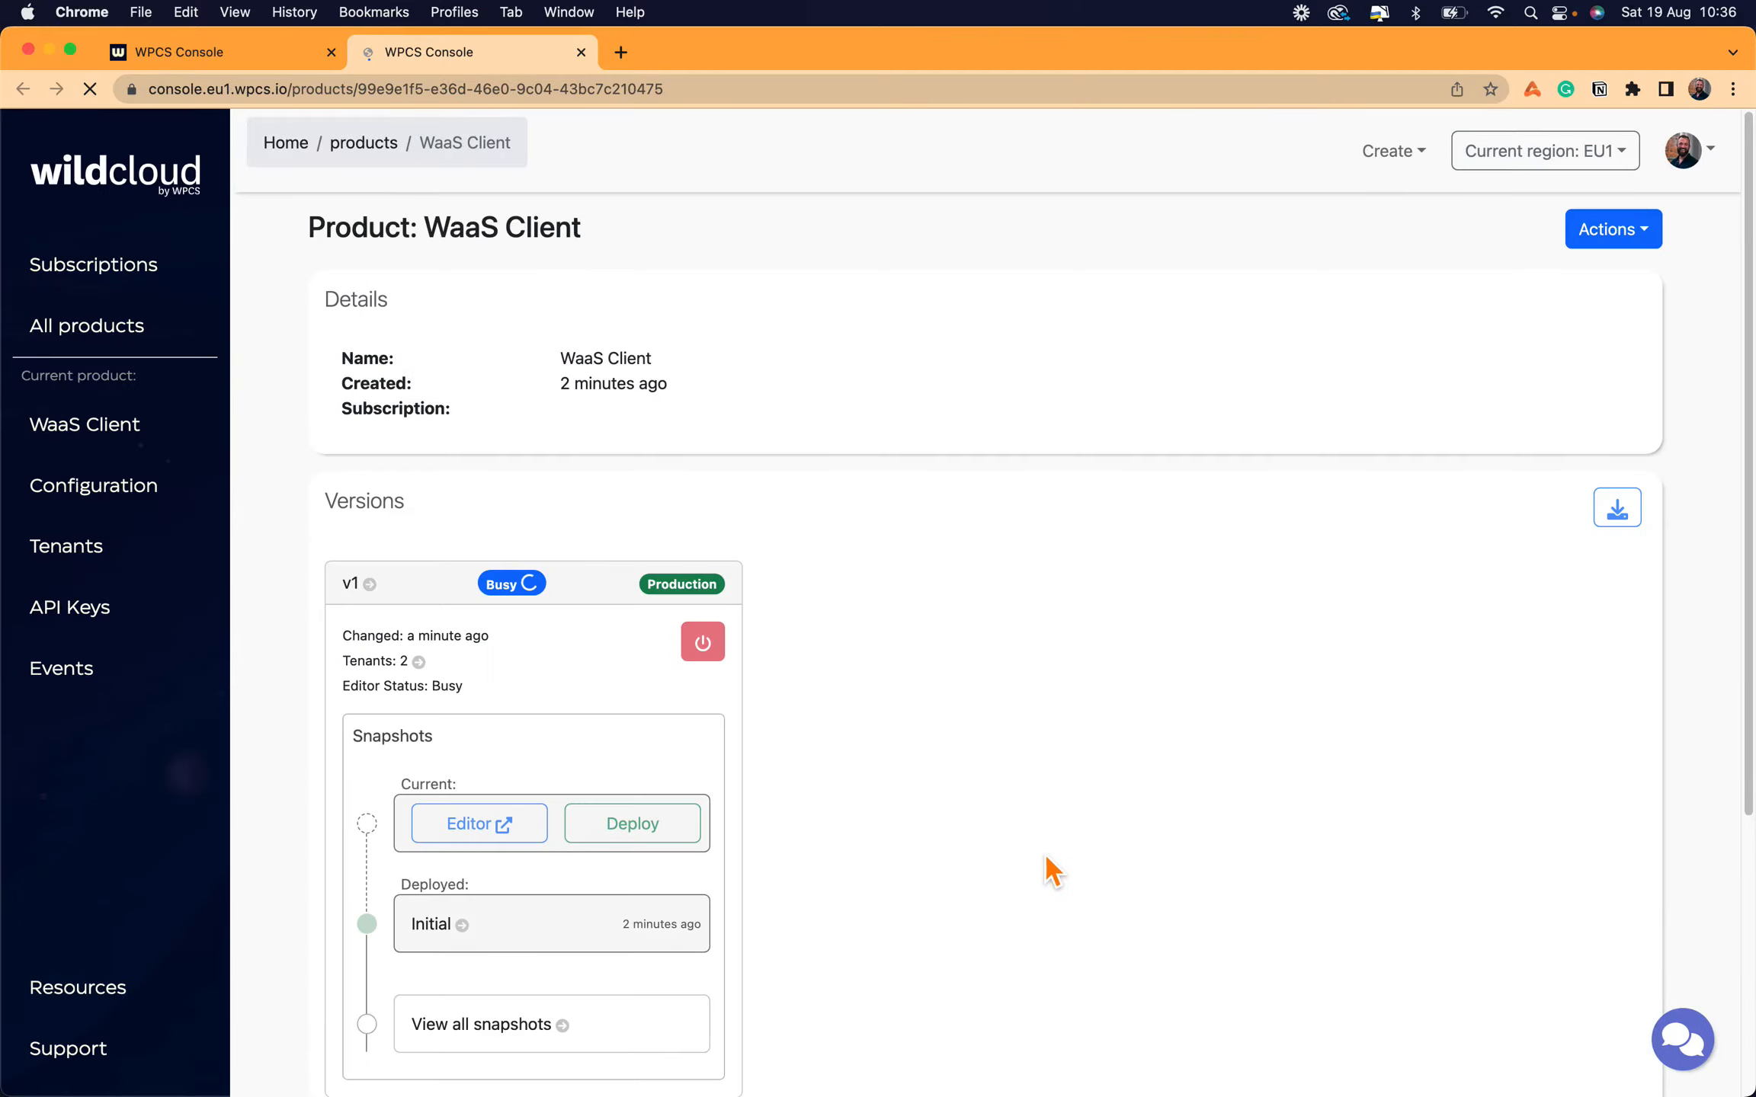
scroll(1051, 868, "down", 1)
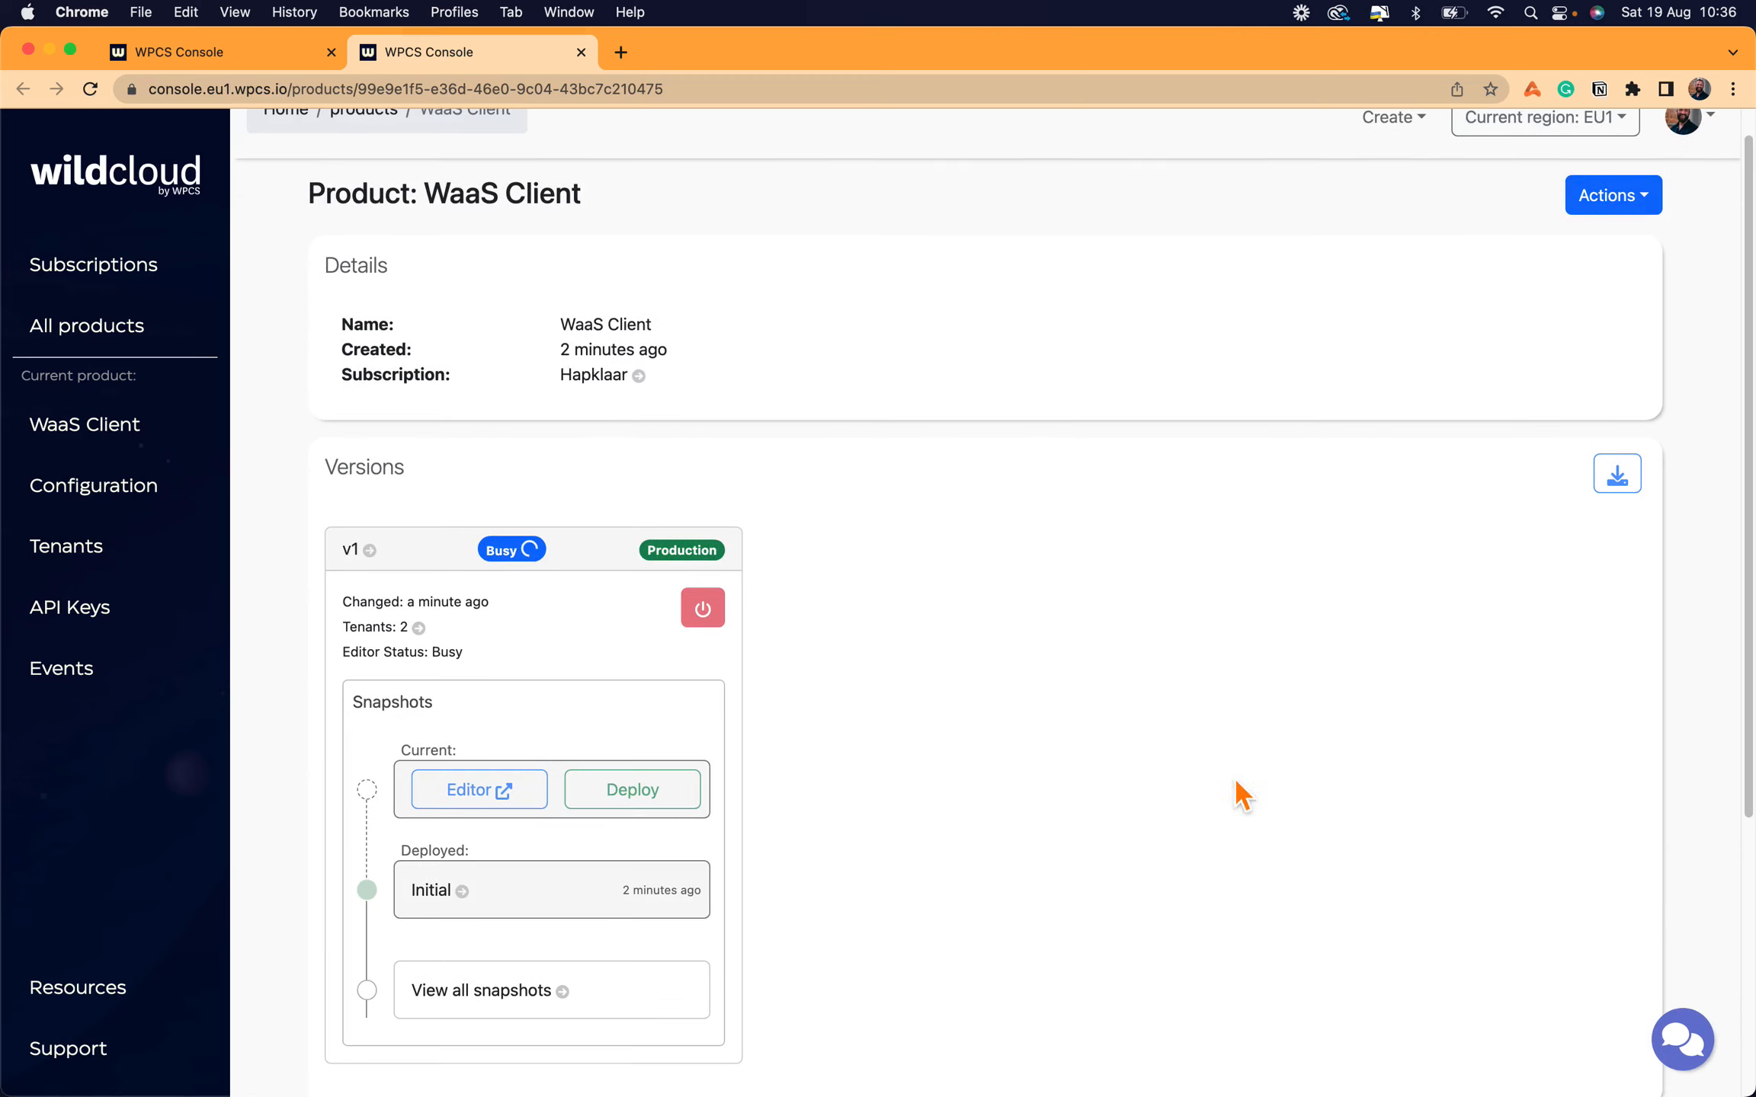
scroll(949, 585, "down", 5)
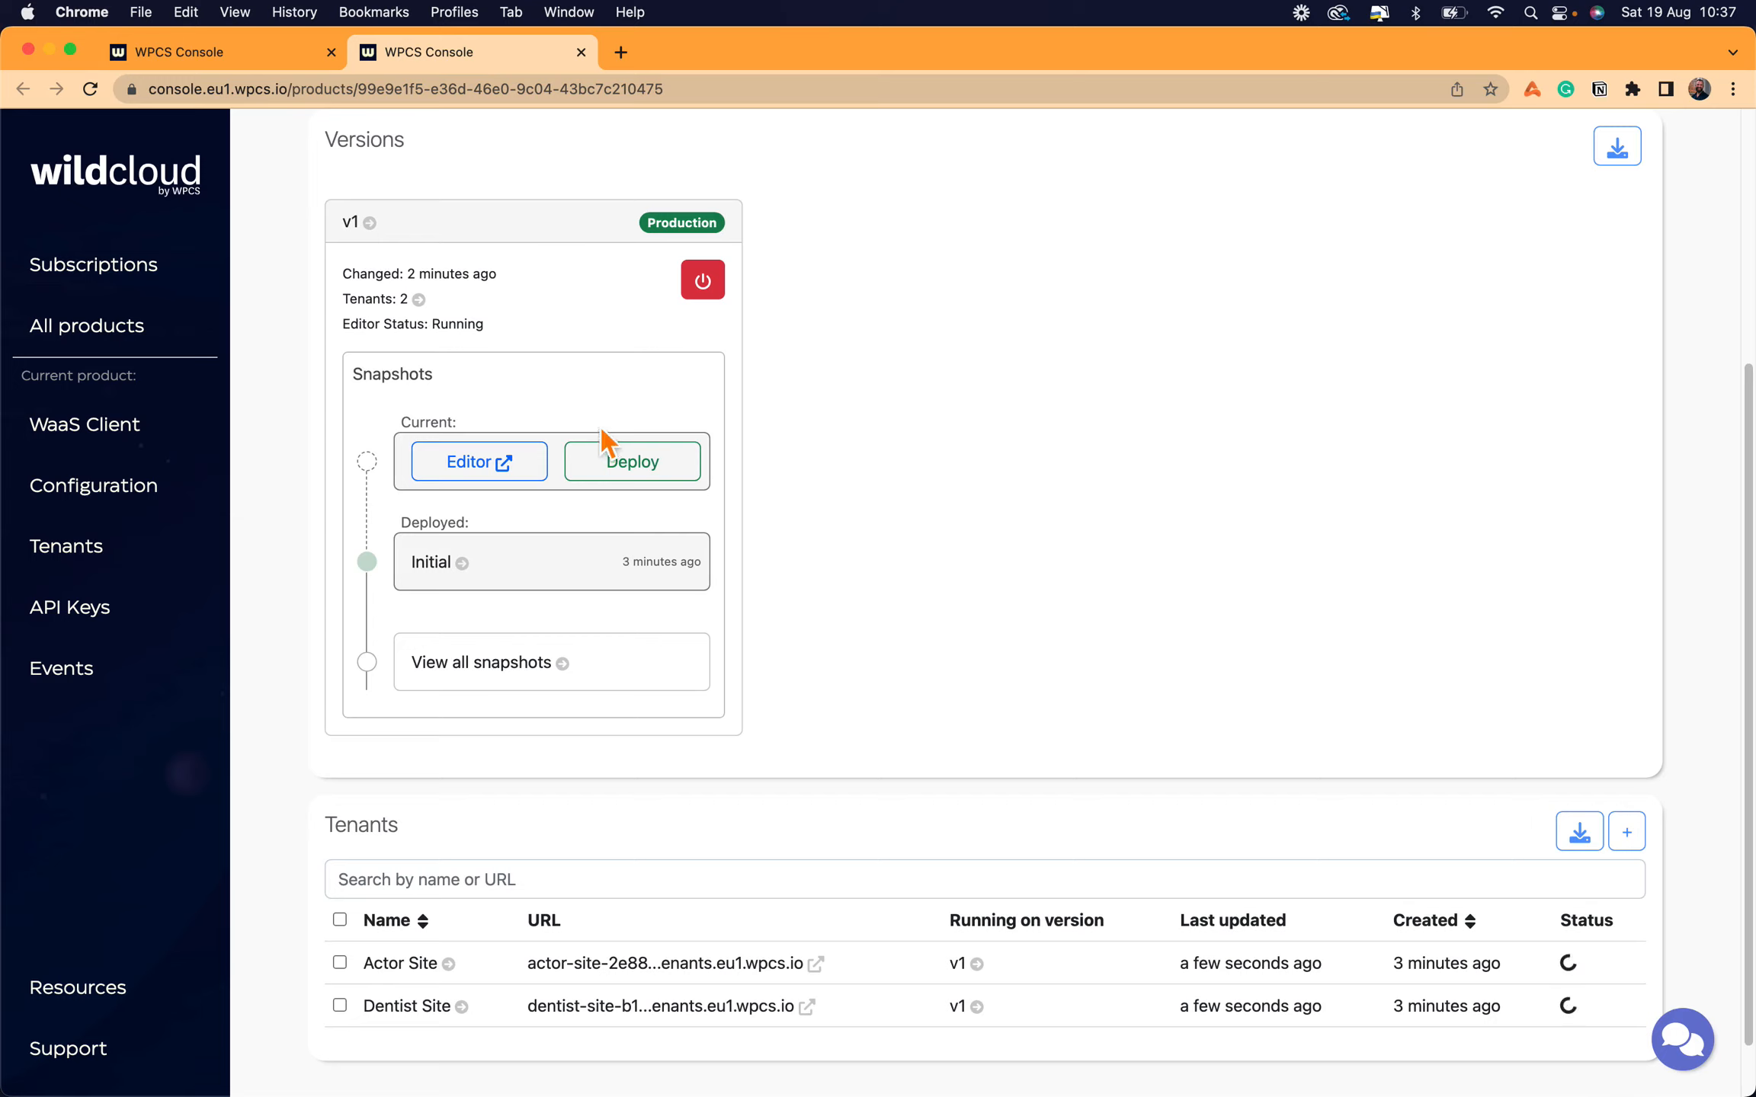
left_click(584, 322)
left_click(488, 465)
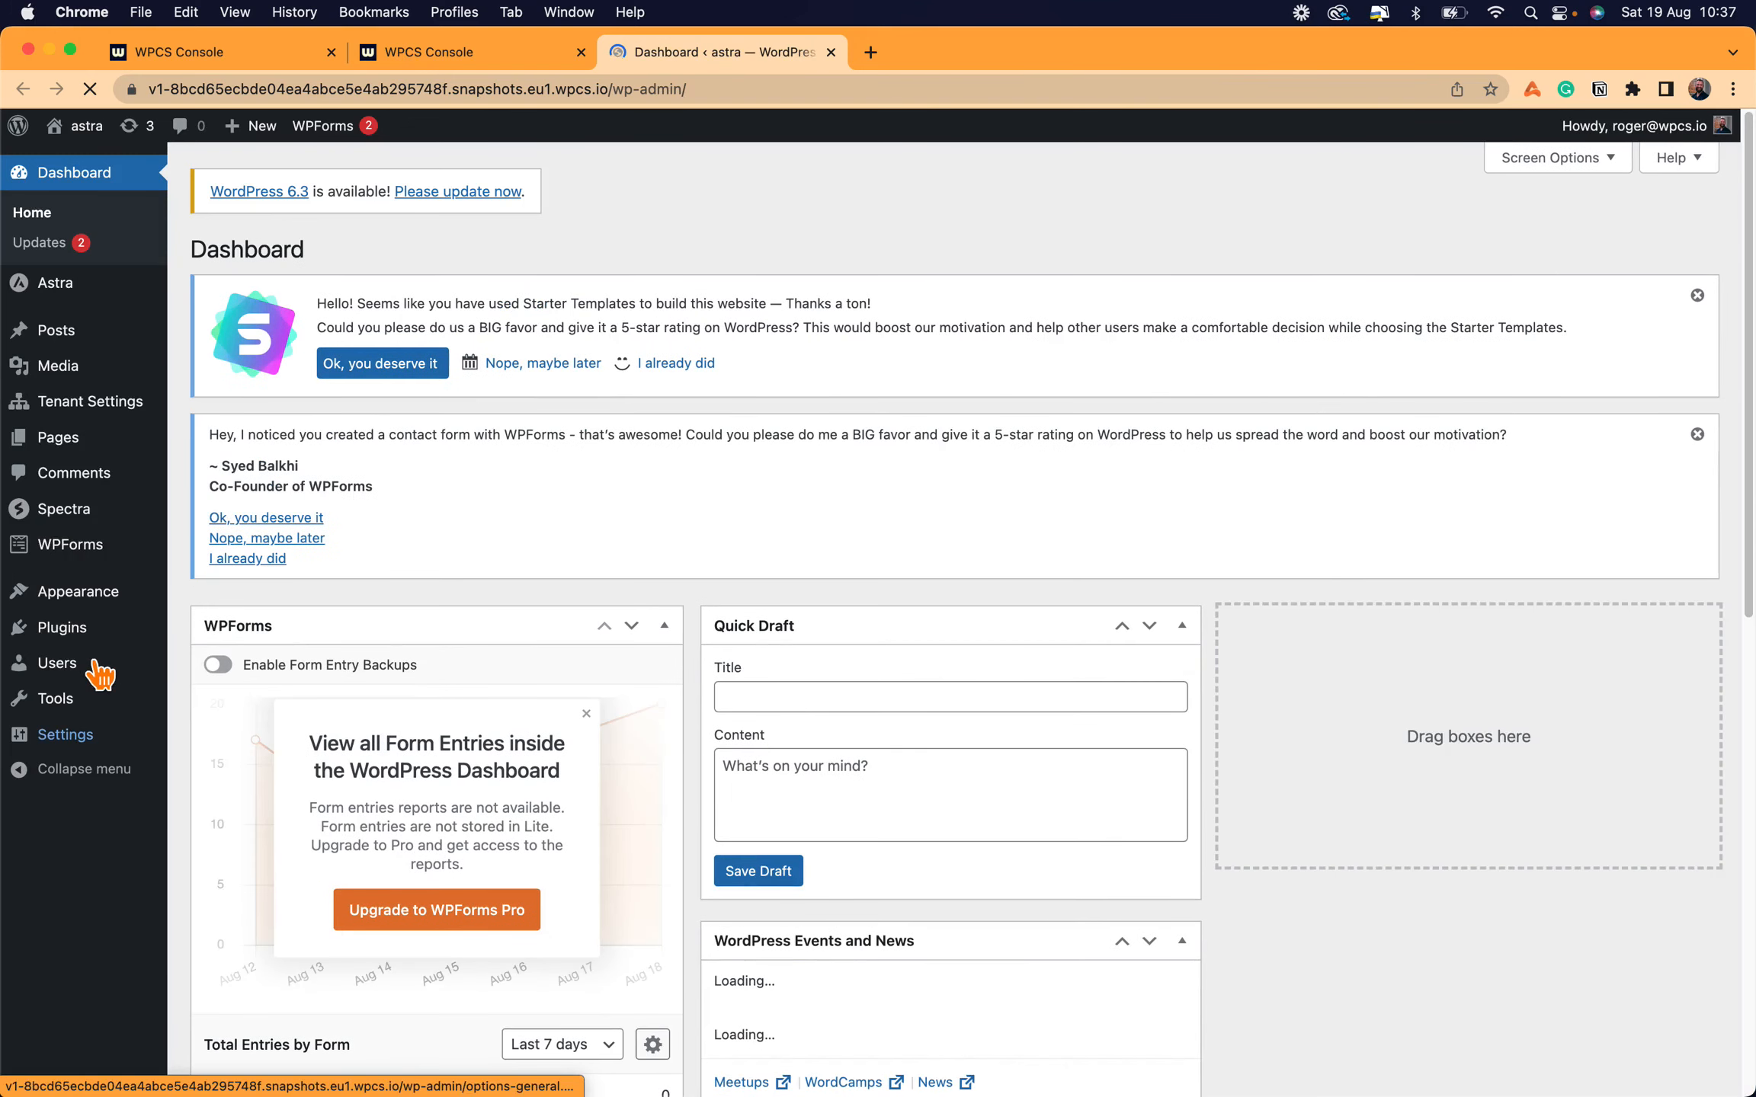
- Examine the list of installed plugins in the v1 editor site
mouse_move(87, 640)
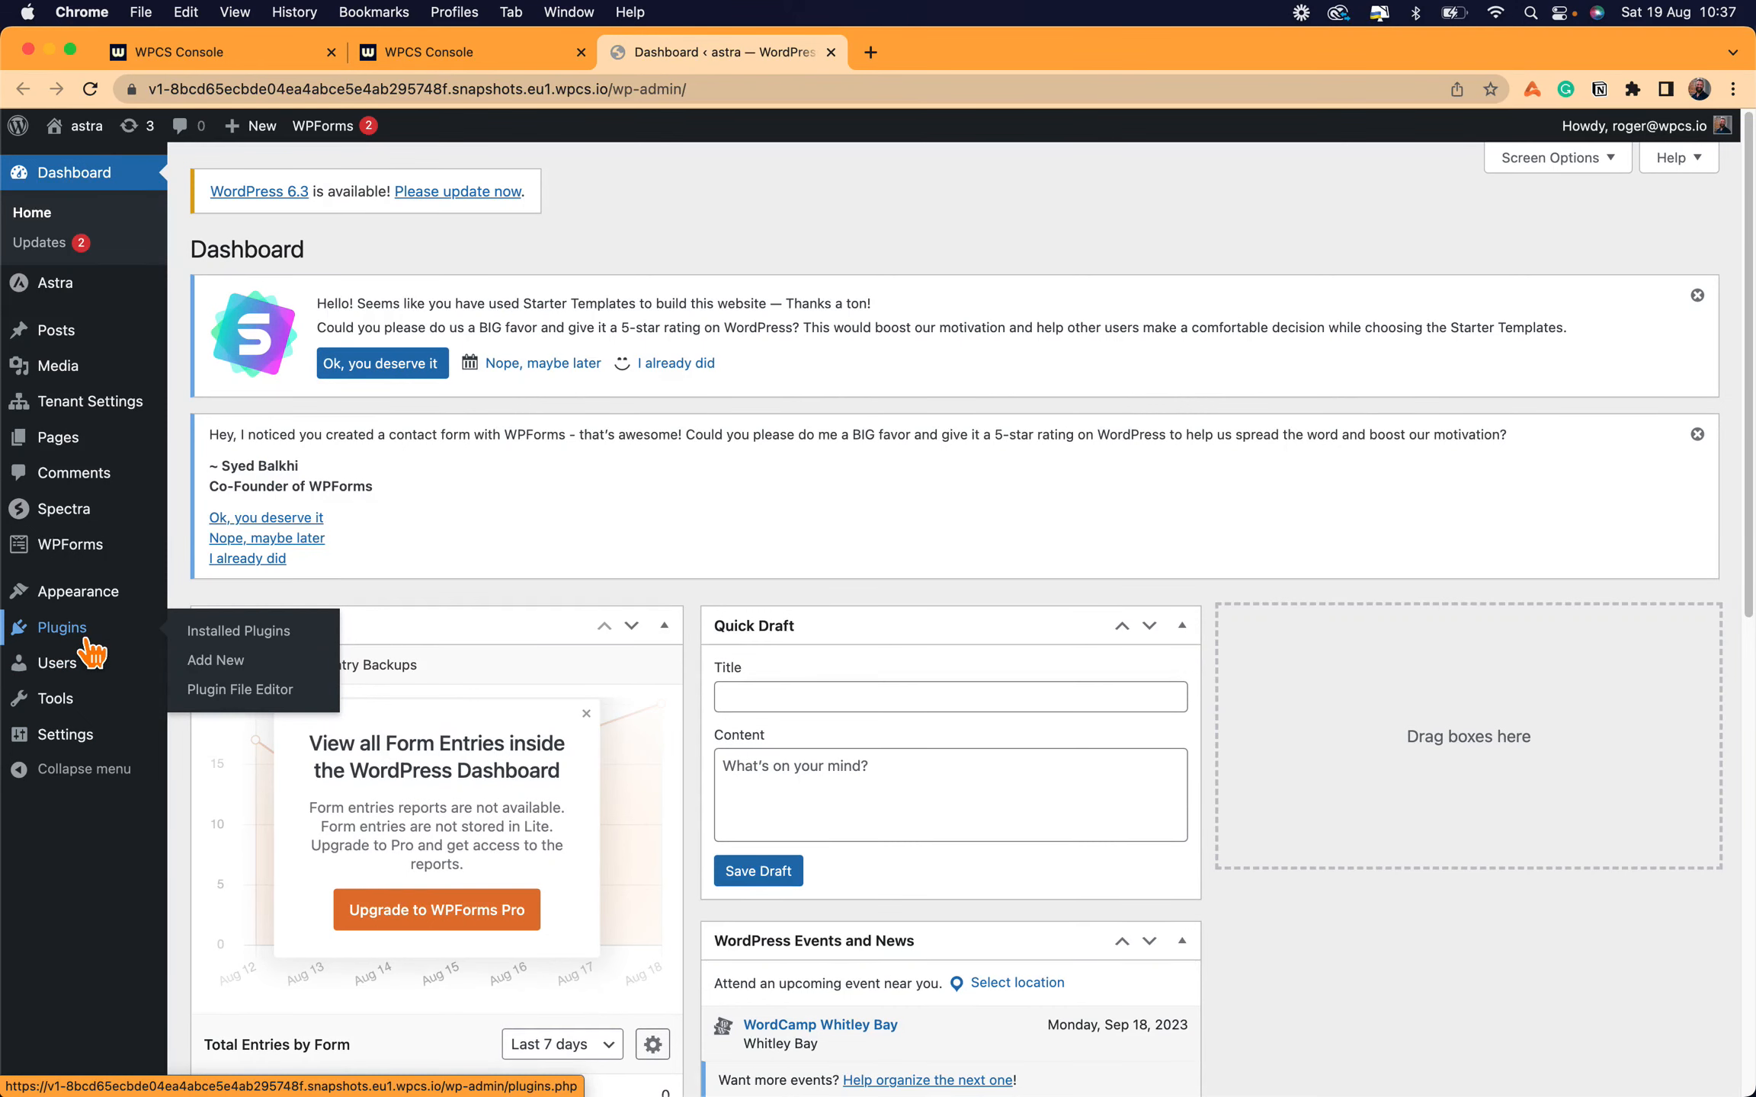
left_click(87, 641)
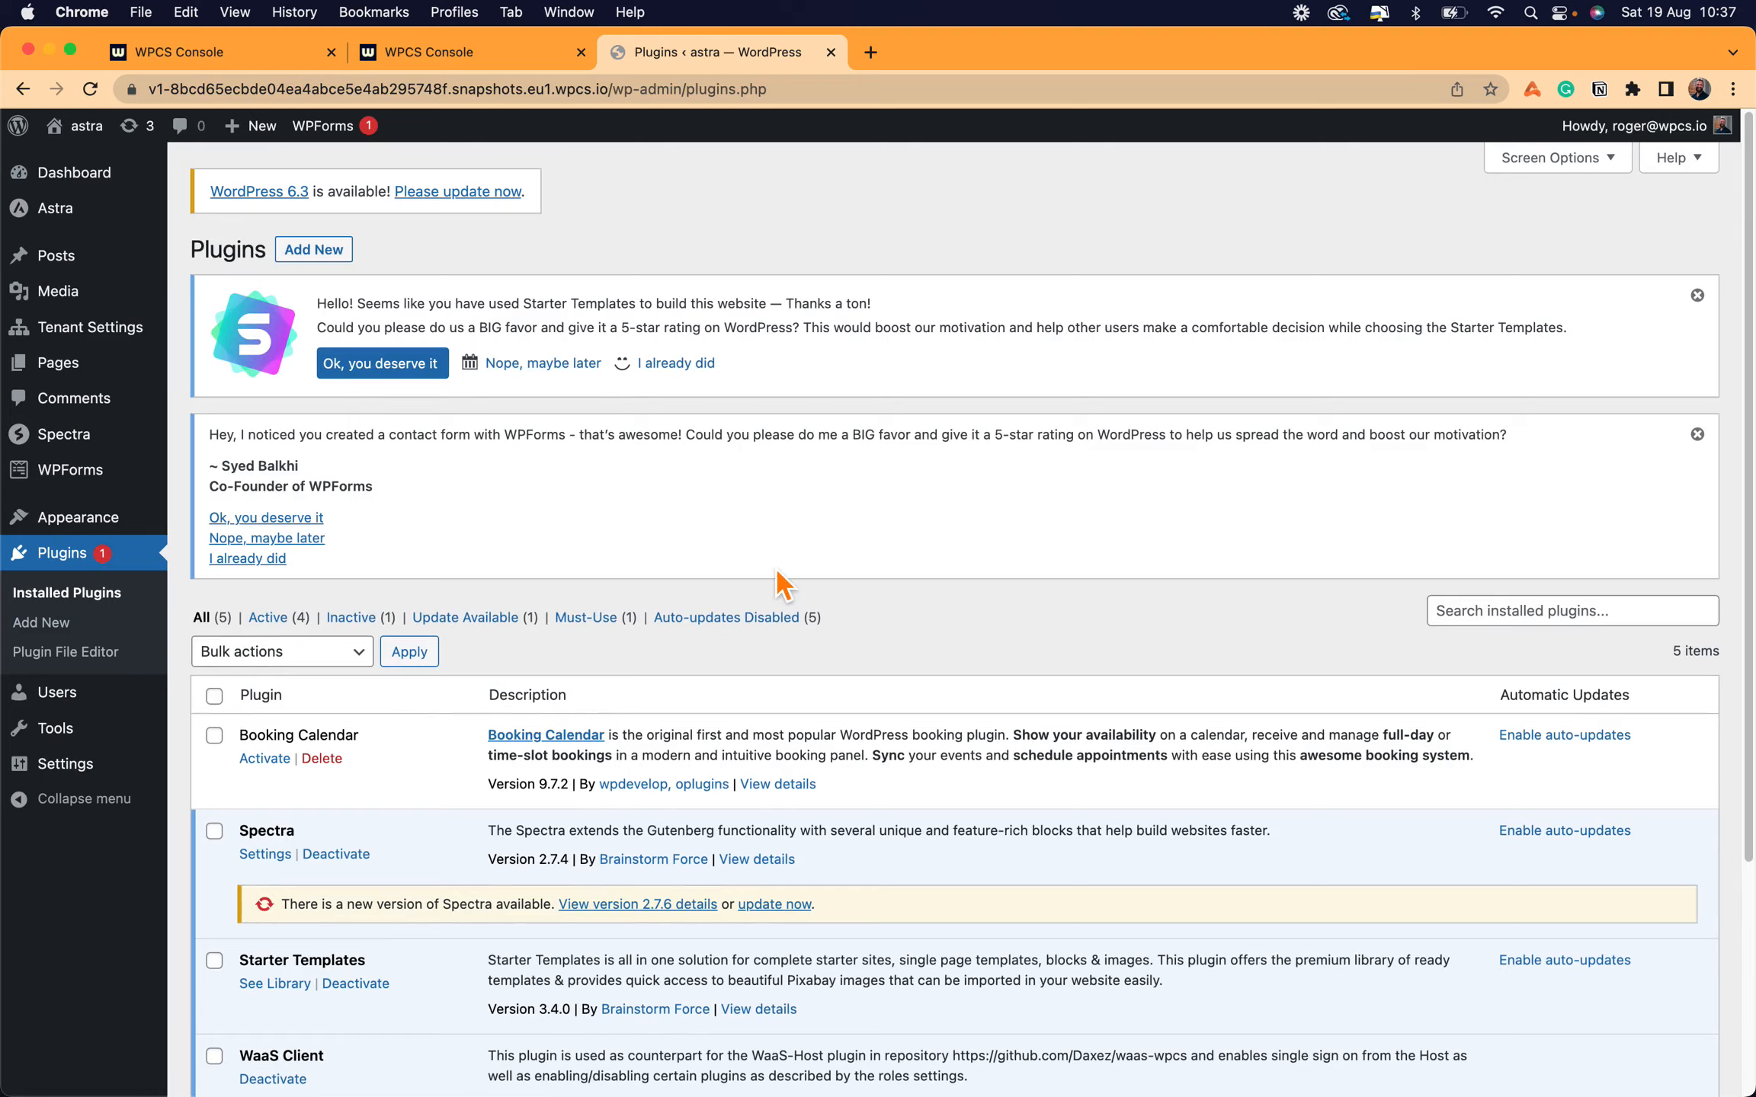
scroll(777, 583, "down", 2)
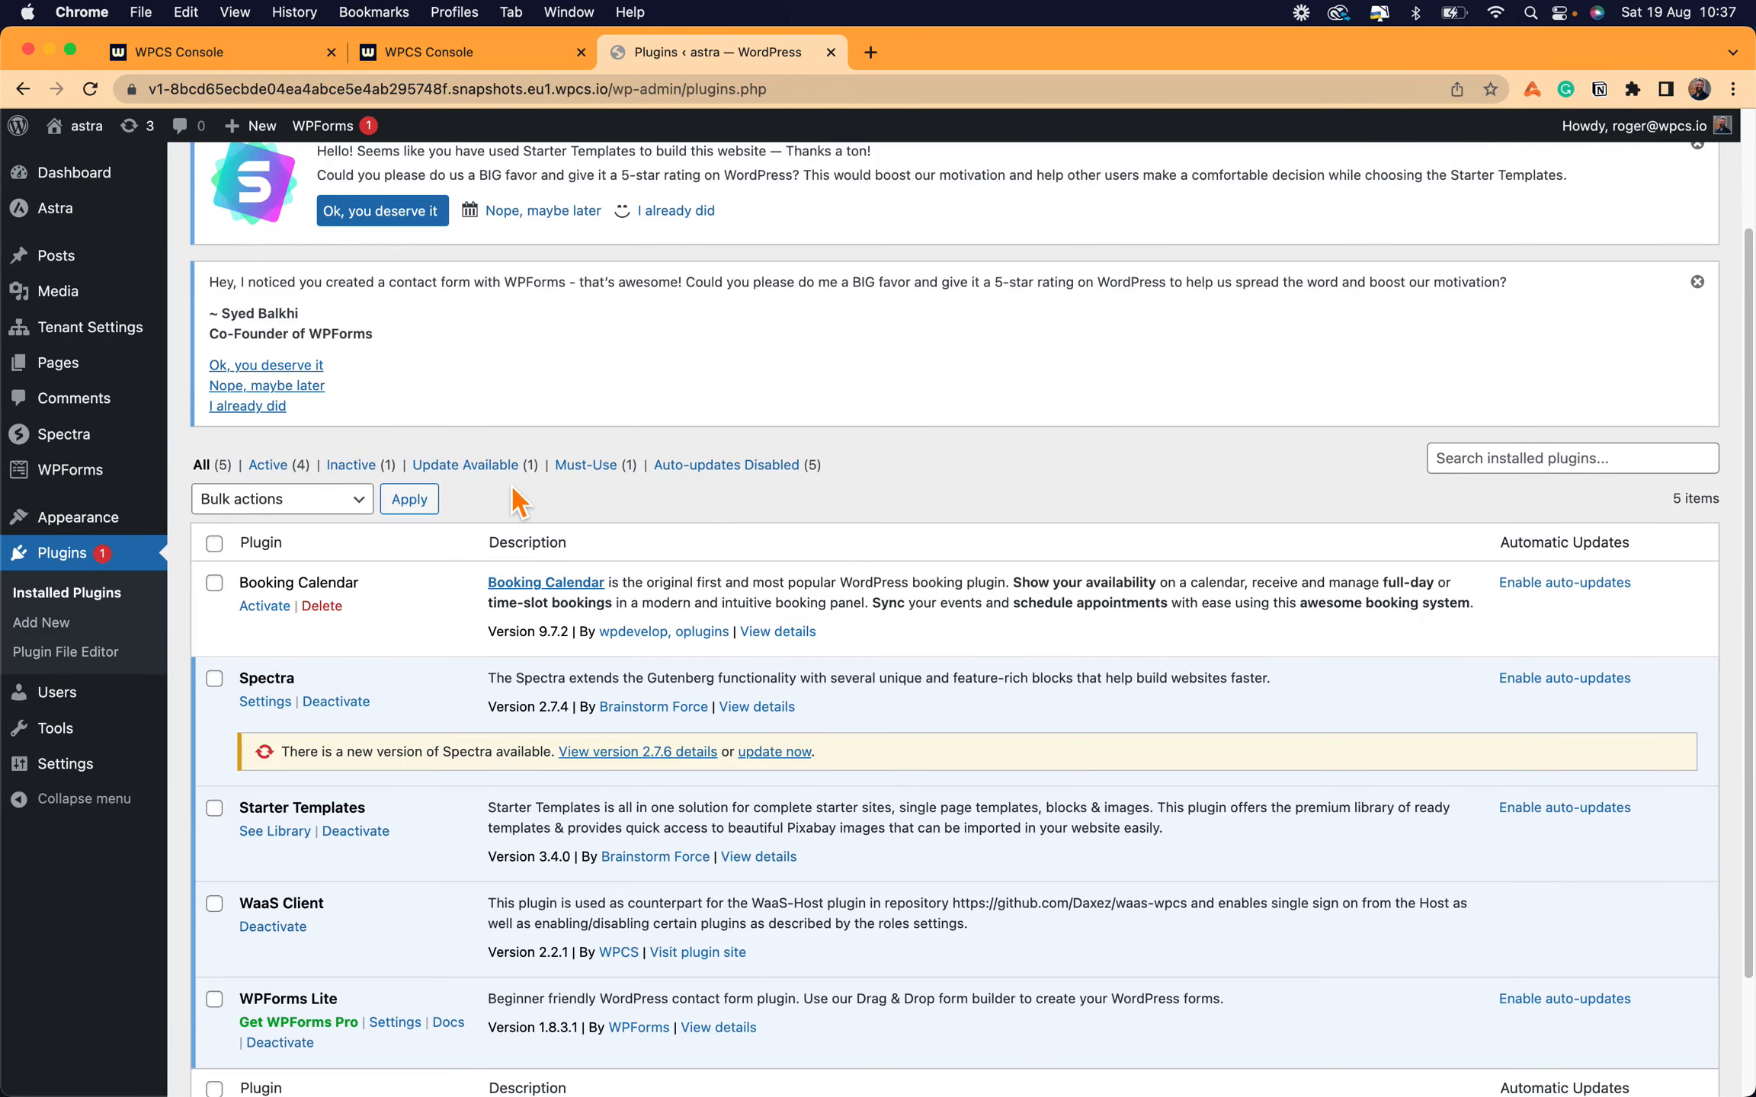
scroll(514, 501, "down", 2)
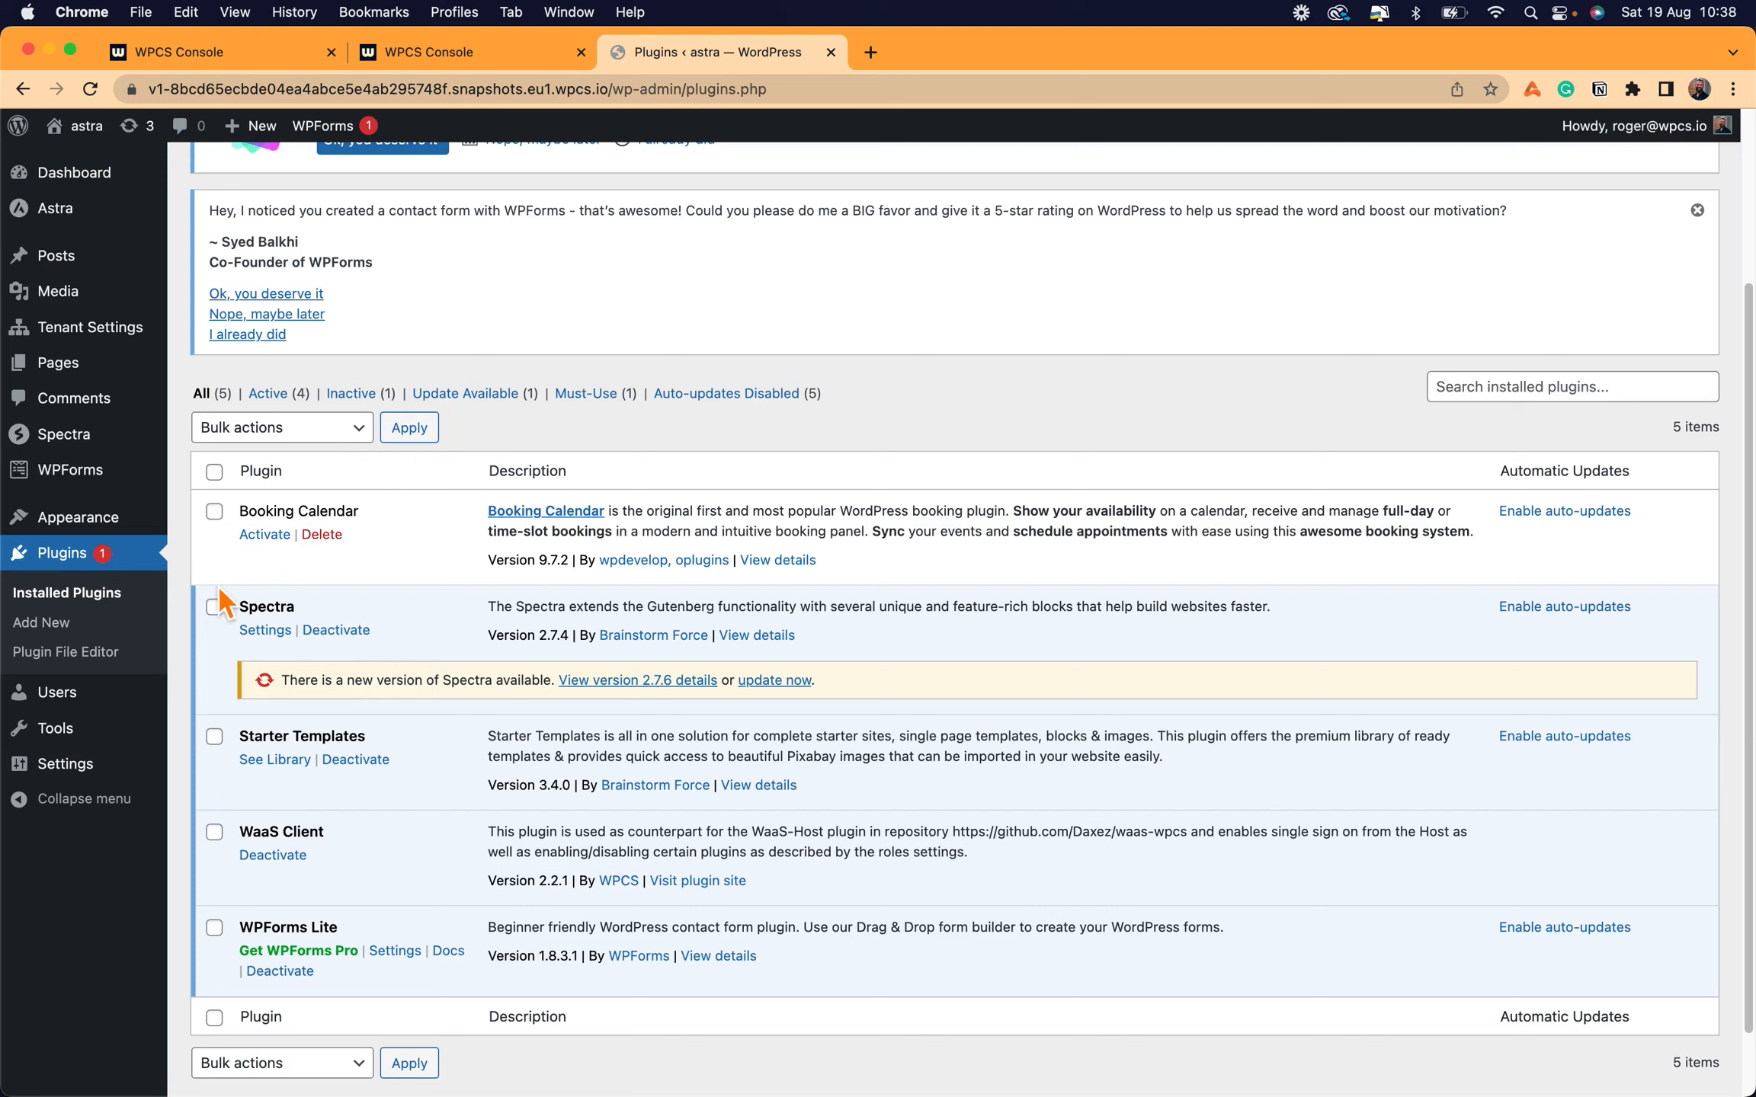
- Open the tenant Roles settings and save the plugin selections for the Default and Premium roles
mouse_move(139, 362)
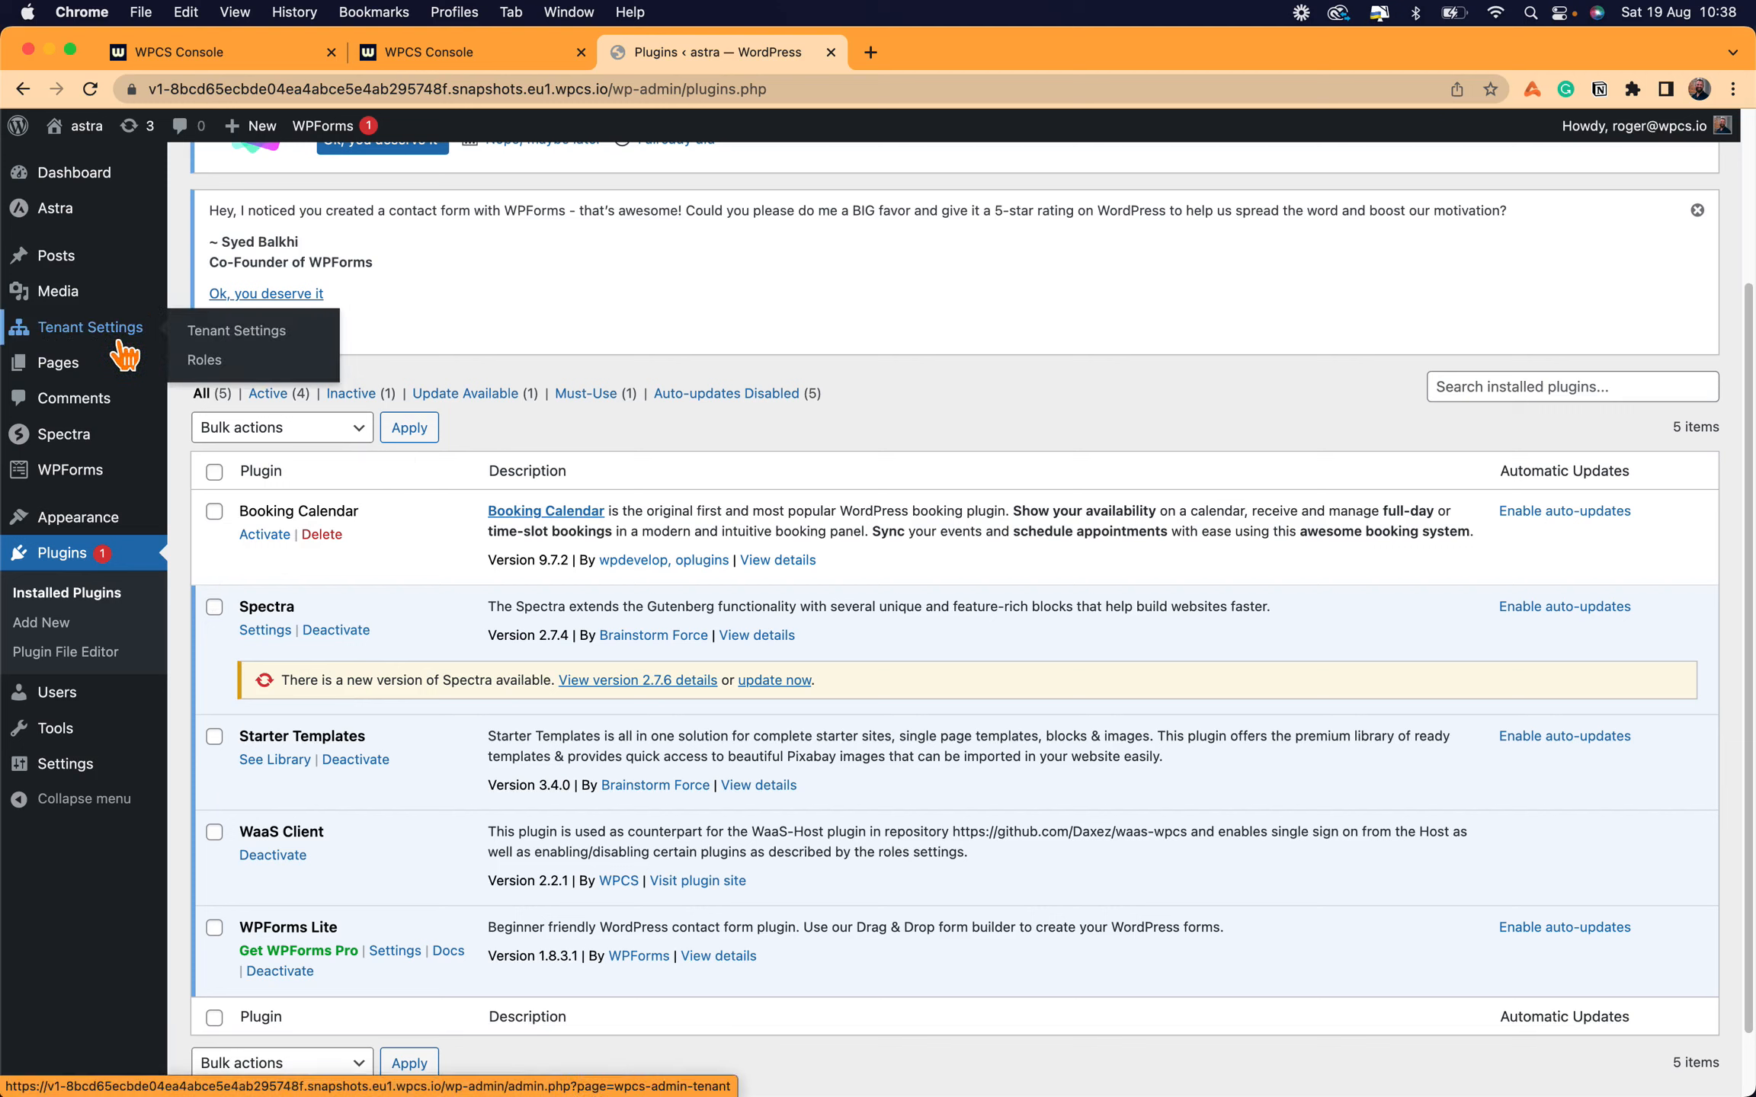
left_click(206, 361)
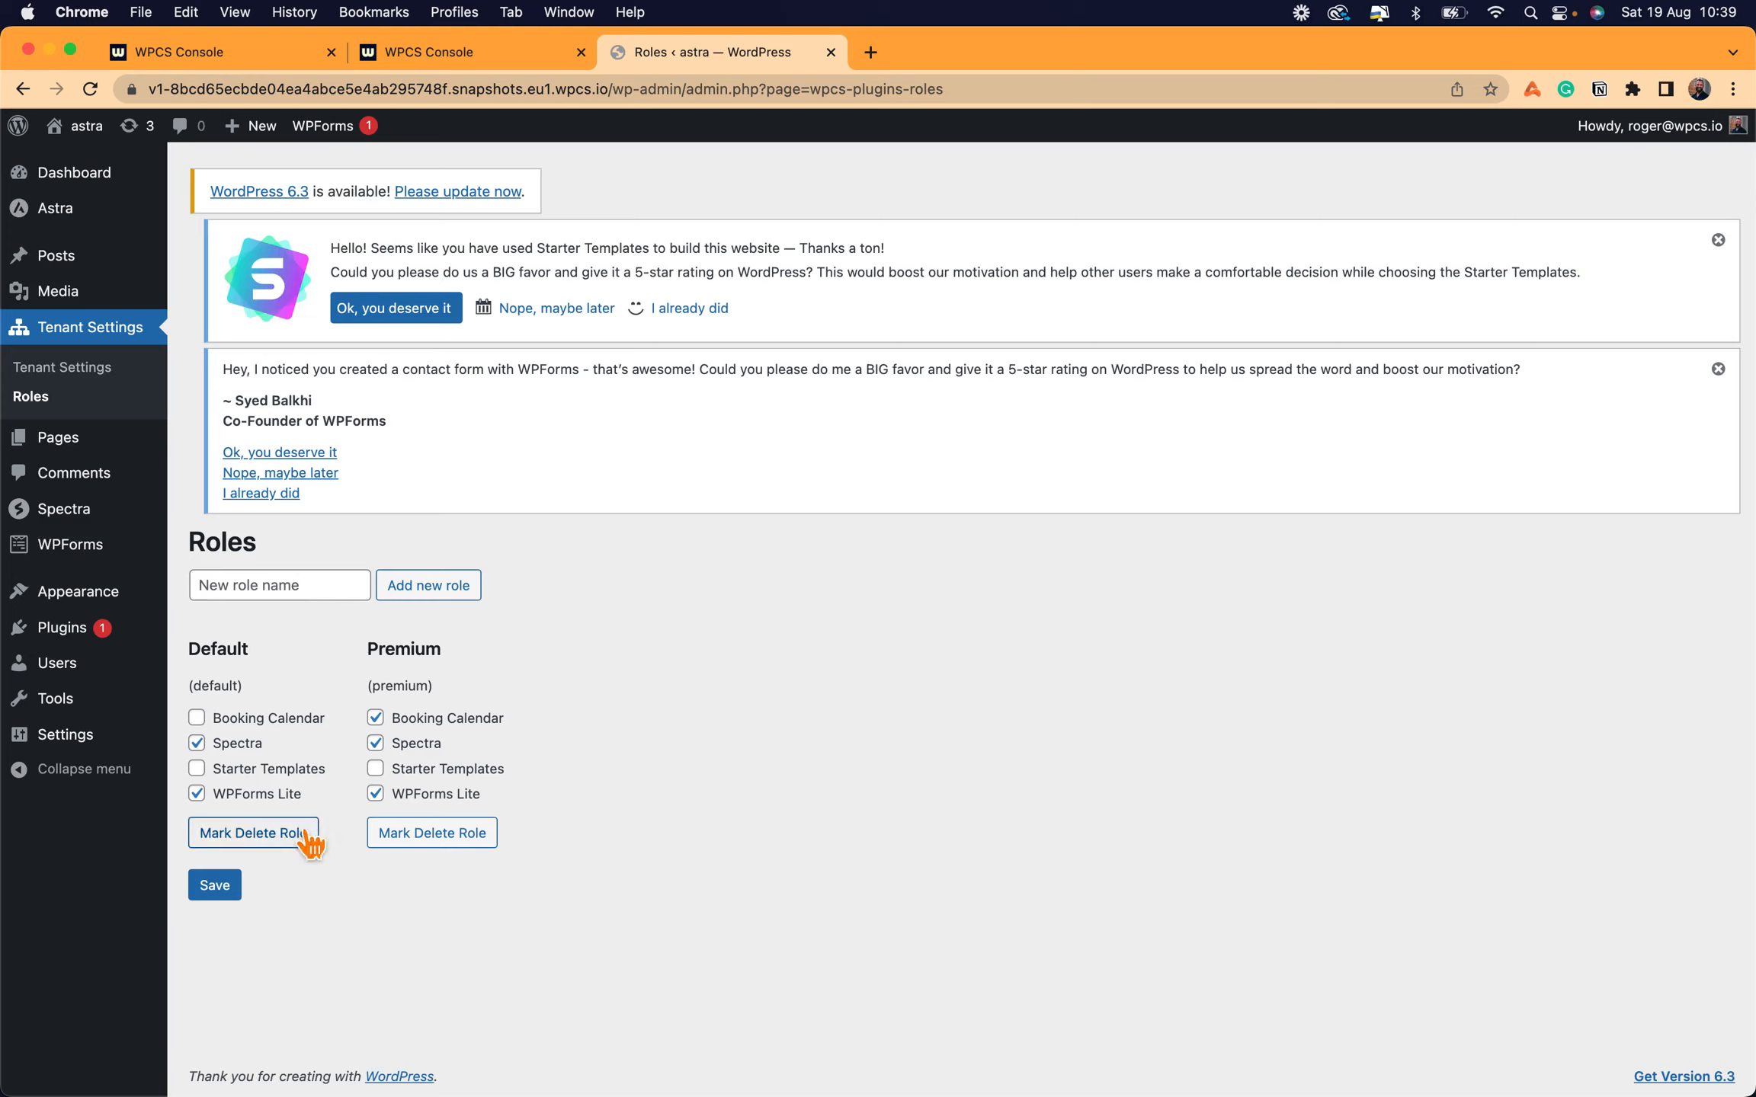
left_click(219, 886)
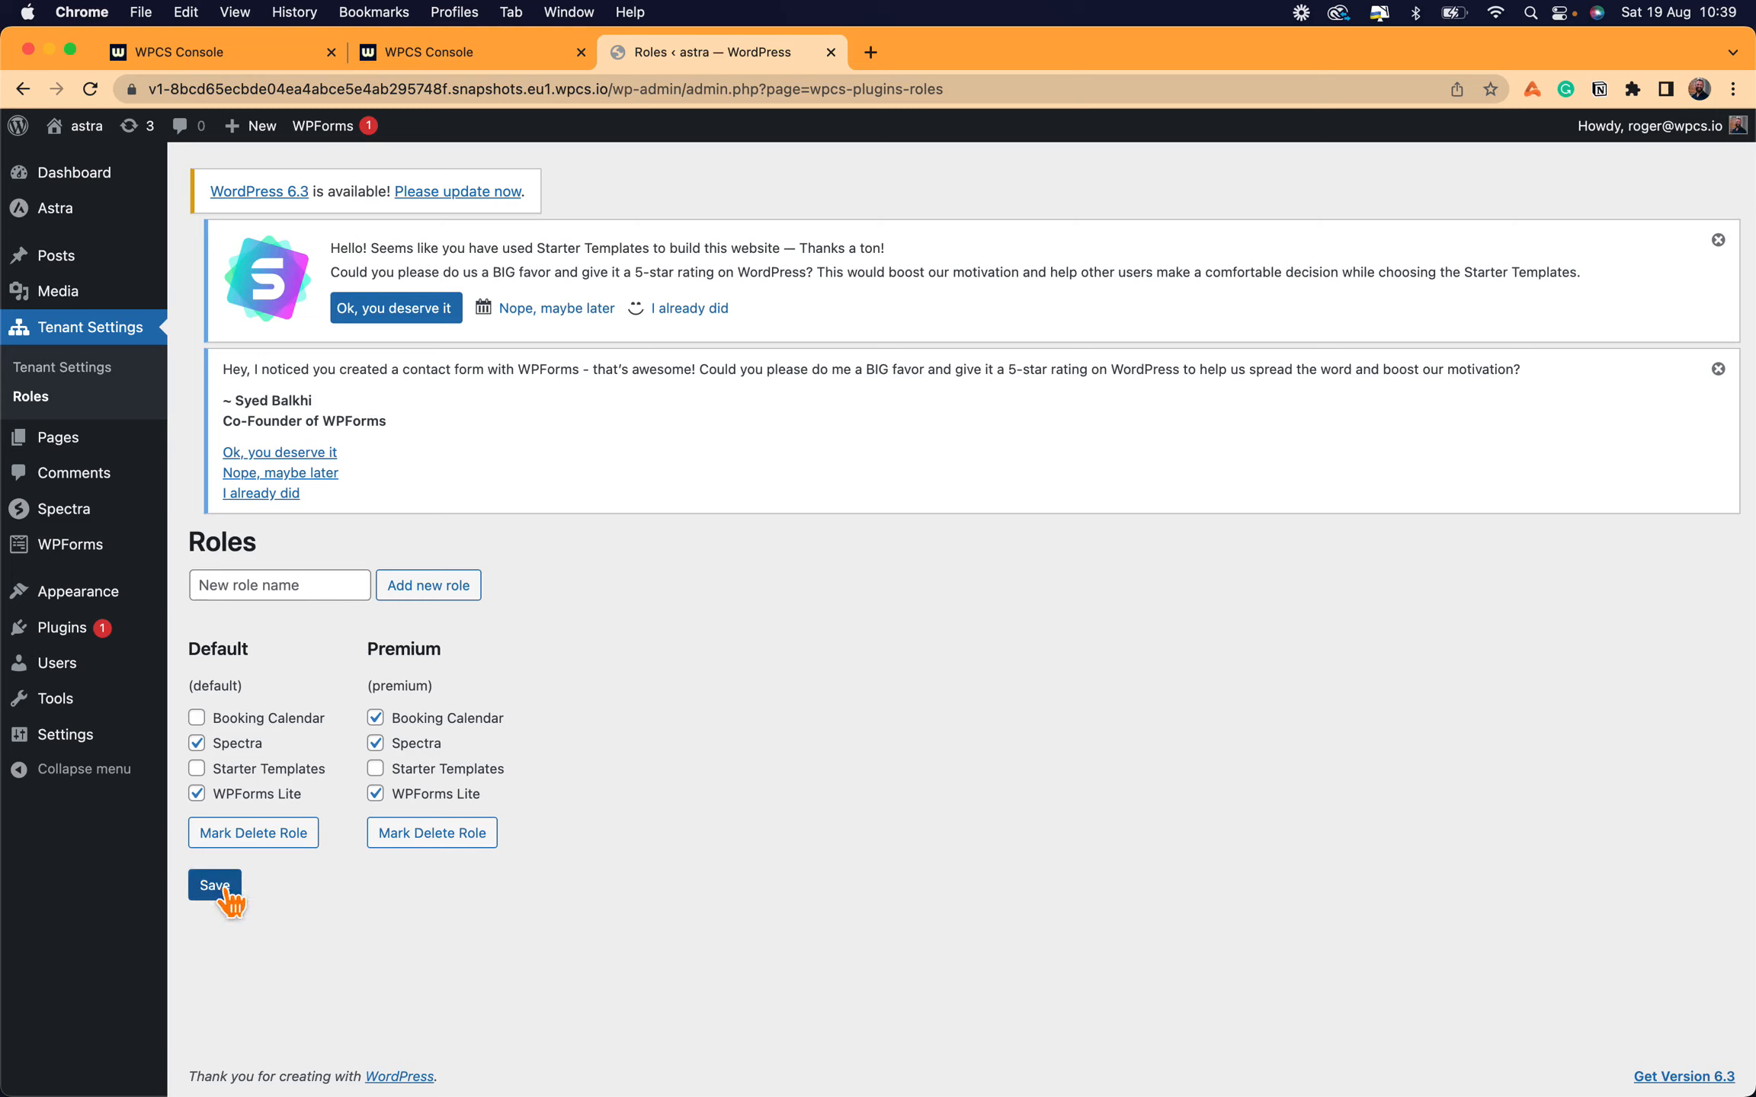
- Open the Tenant Settings page and examine its Host URL setting
left_click(84, 370)
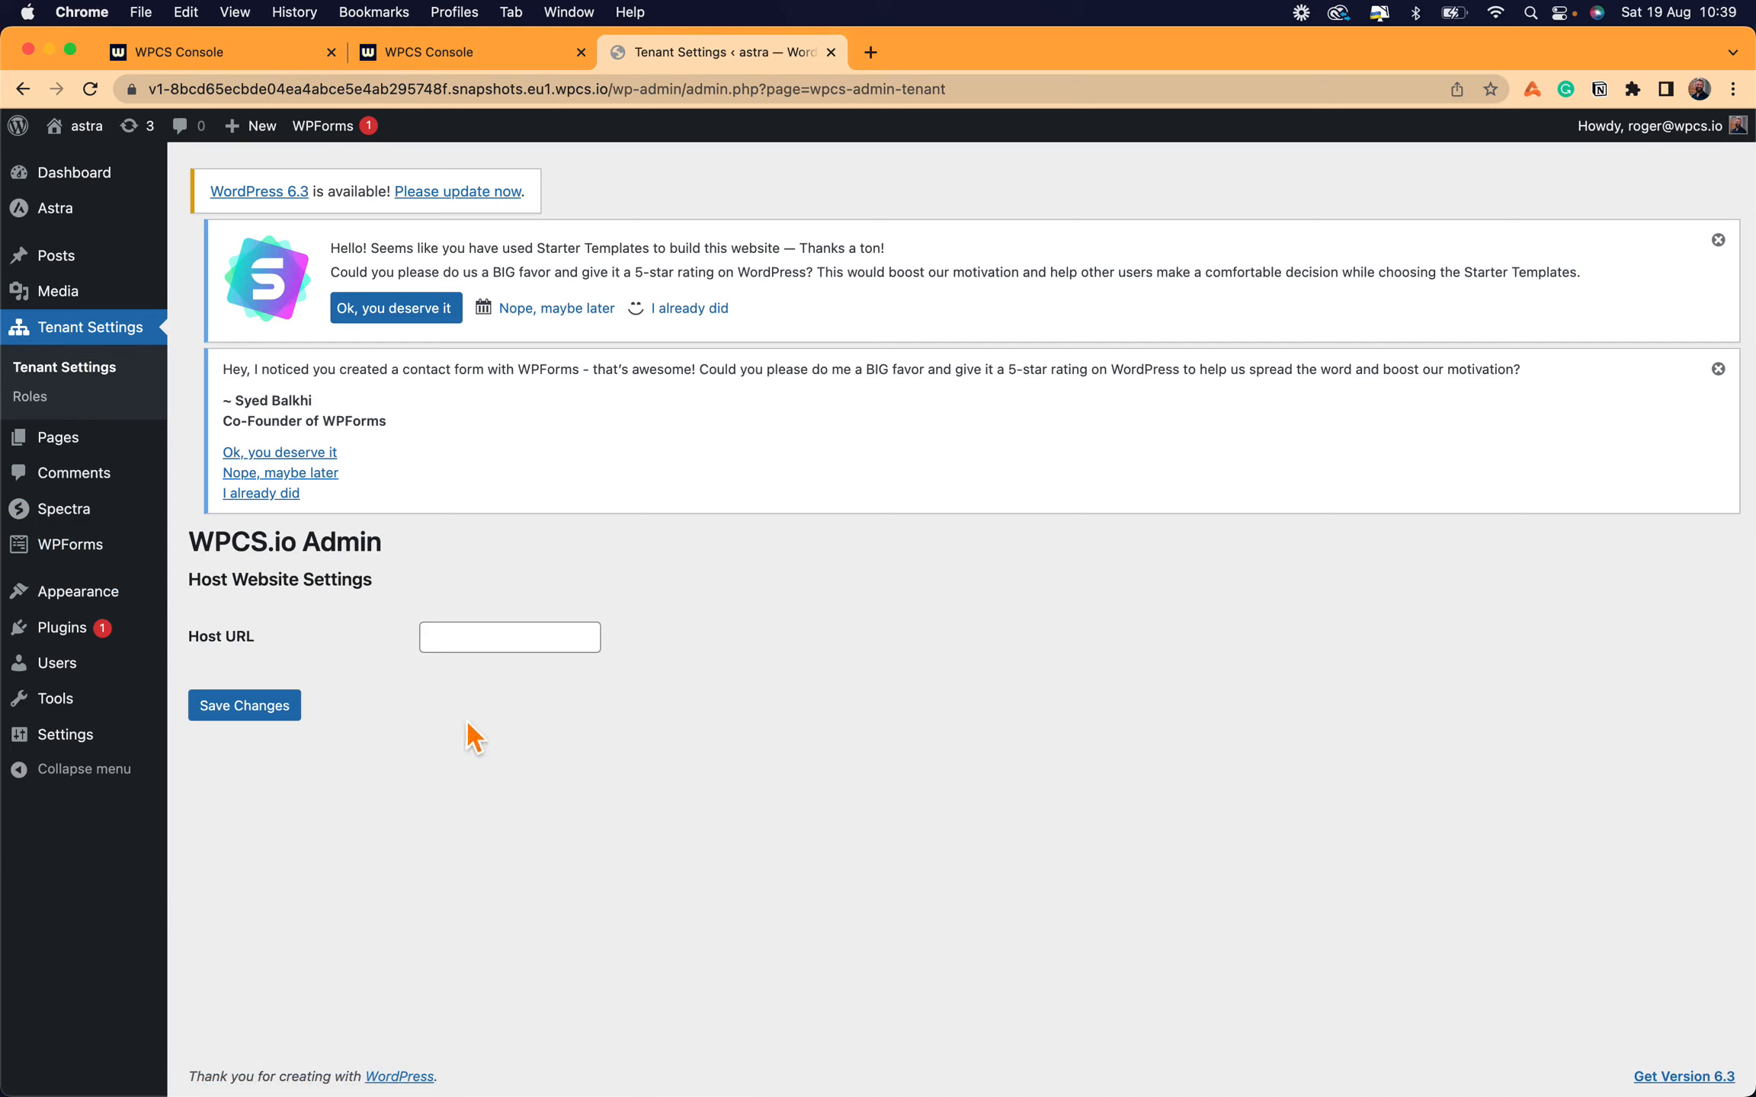
left_click(495, 644)
left_click(716, 599)
- Return to the WaaS Client product page and open the live websites of the Actor Site and Dentist Site tenants
left_click(263, 61)
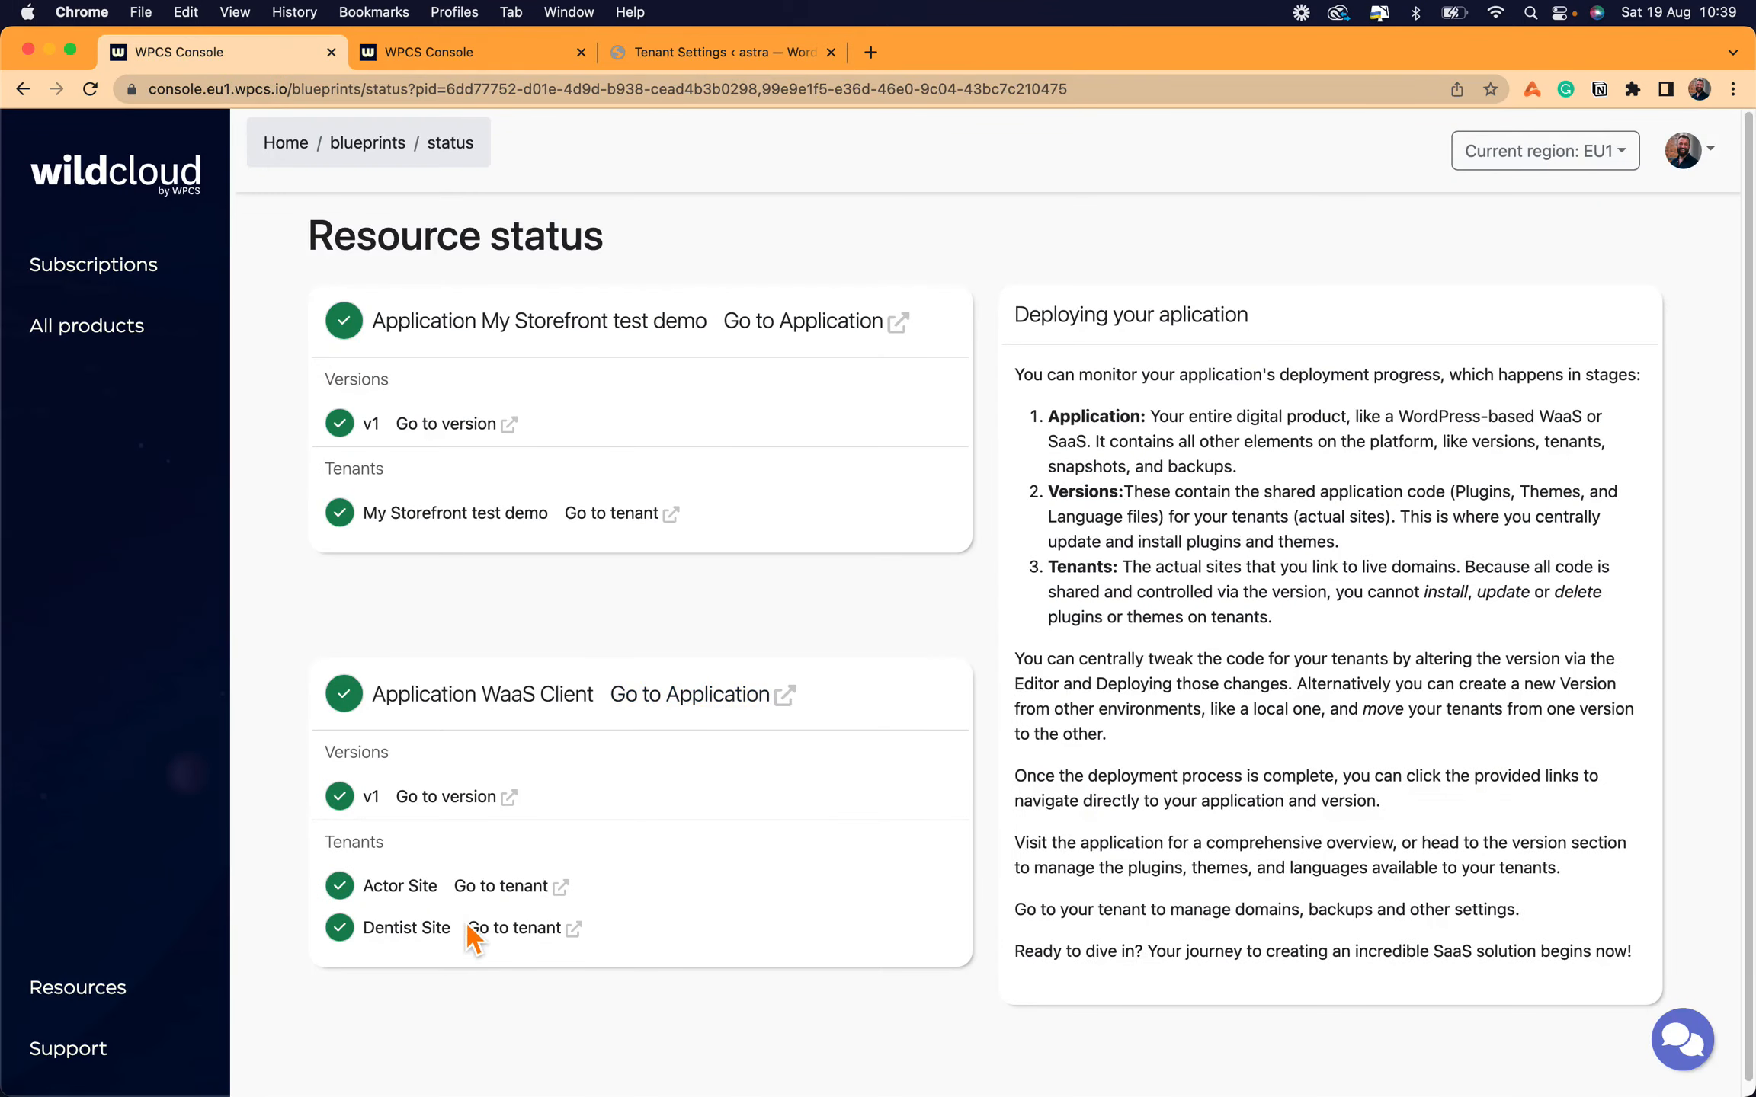
left_click(457, 55)
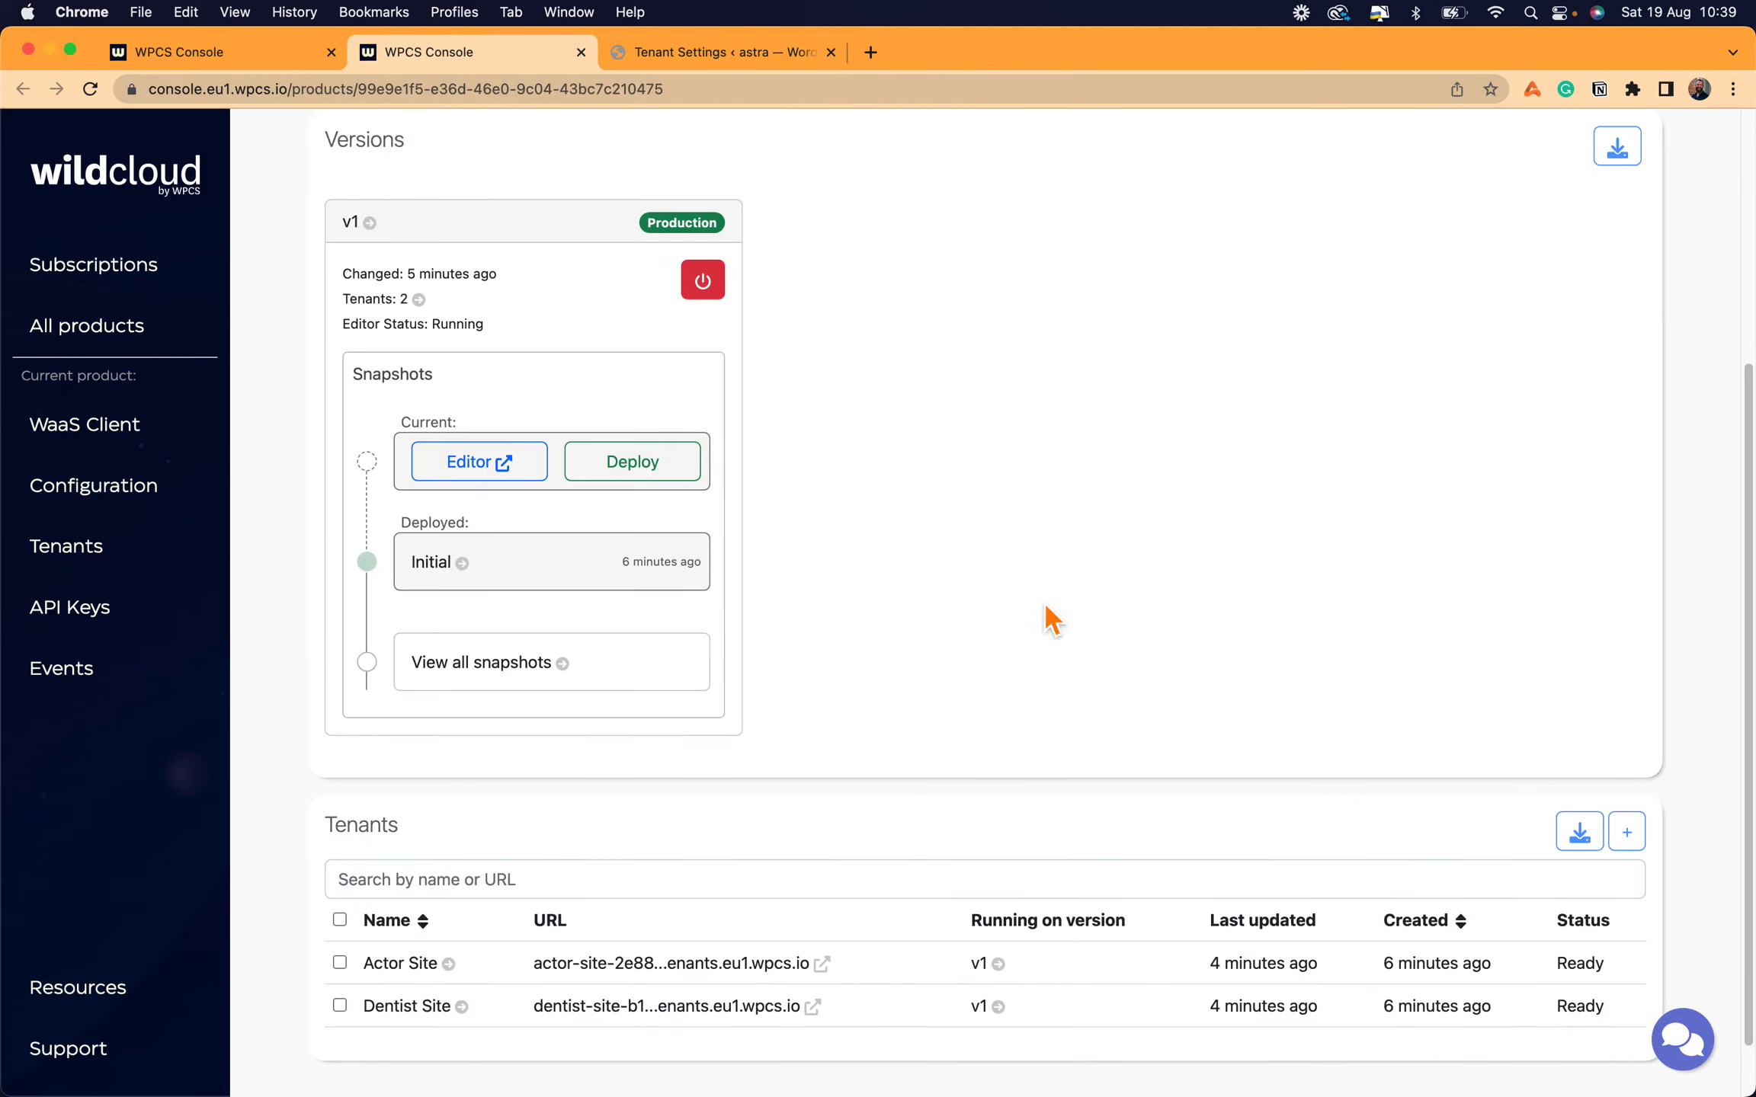
left_click(630, 990)
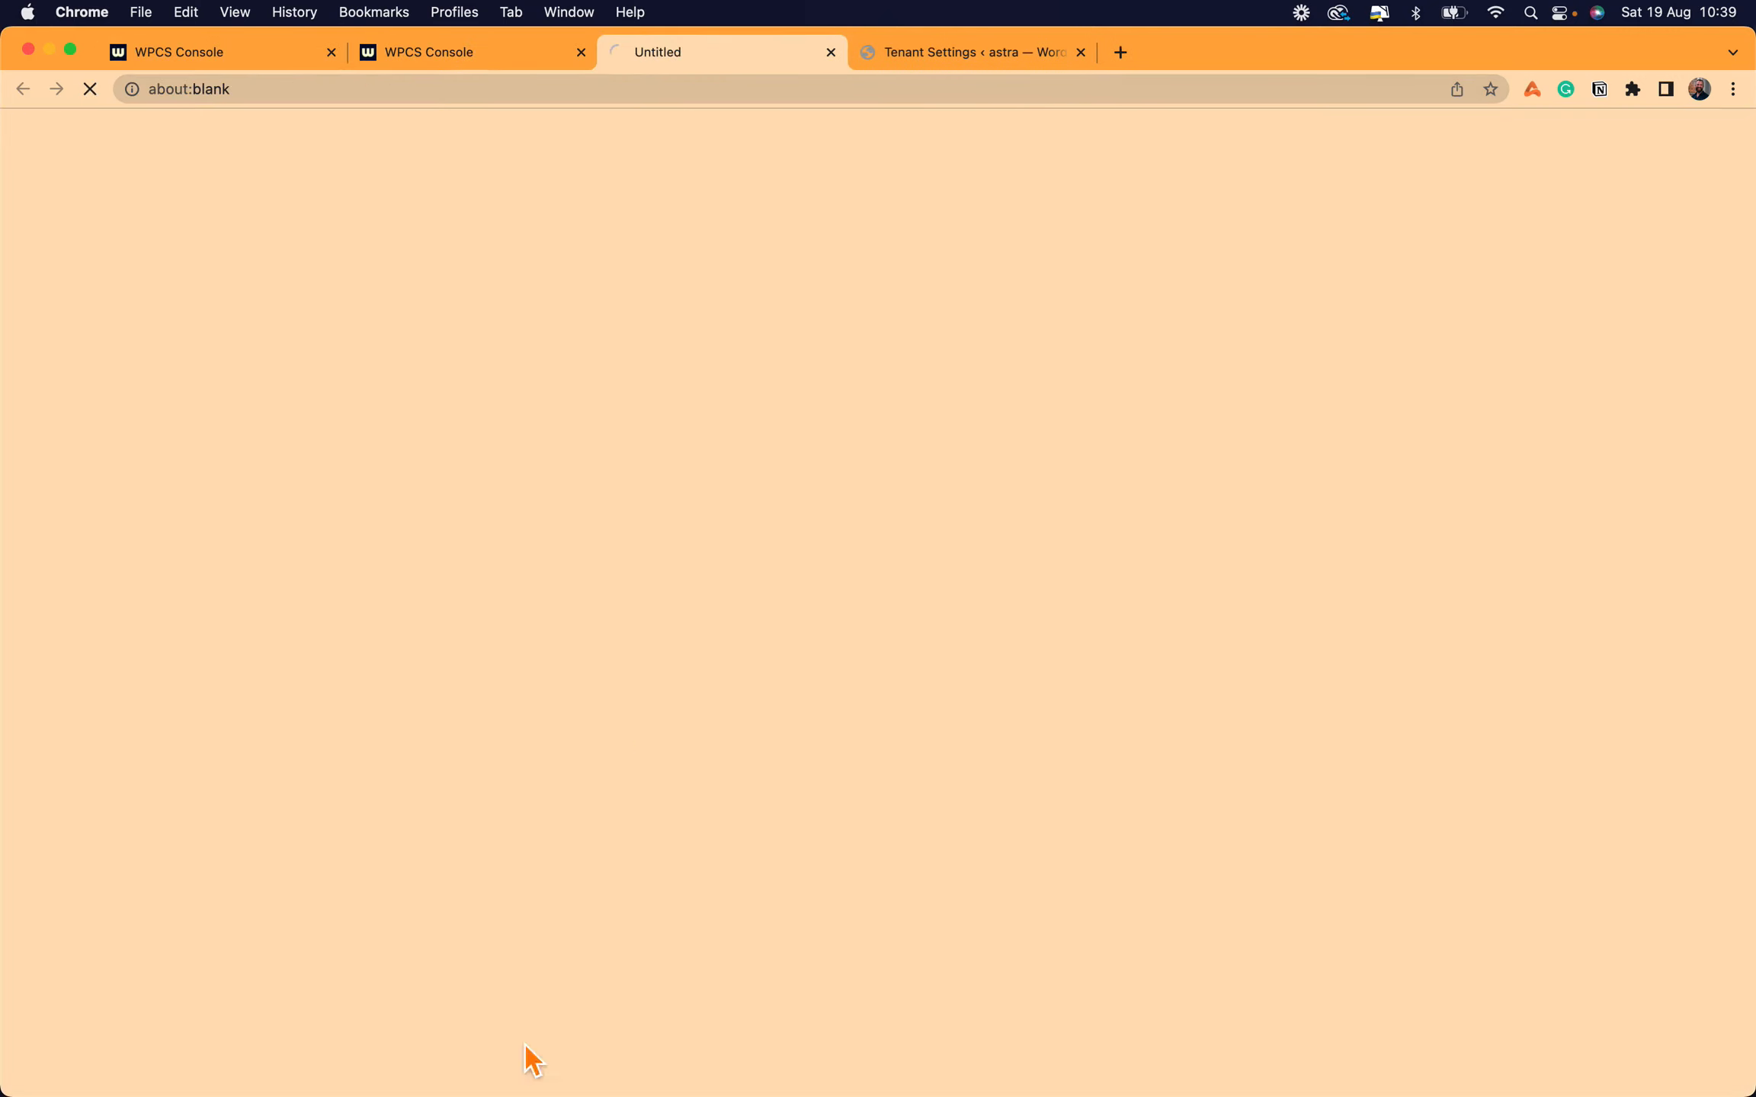
left_click(466, 54)
left_click(582, 1013)
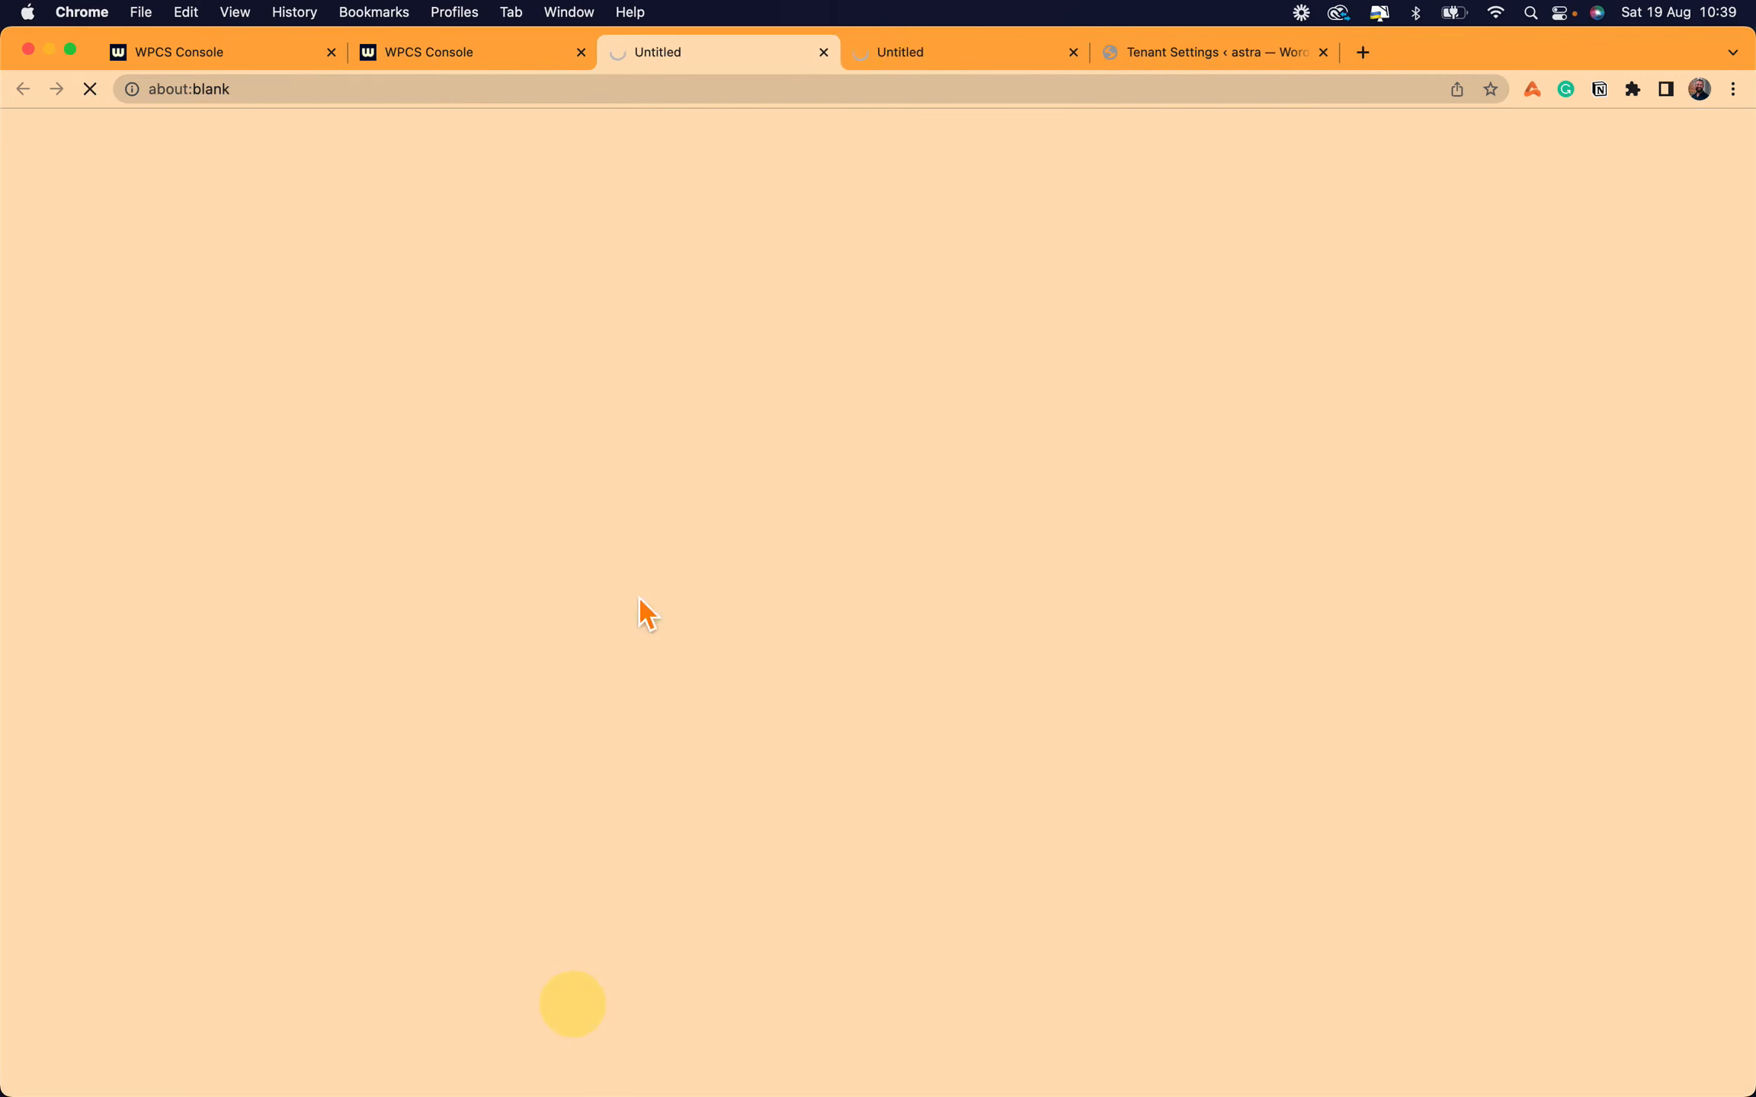
left_click(966, 58)
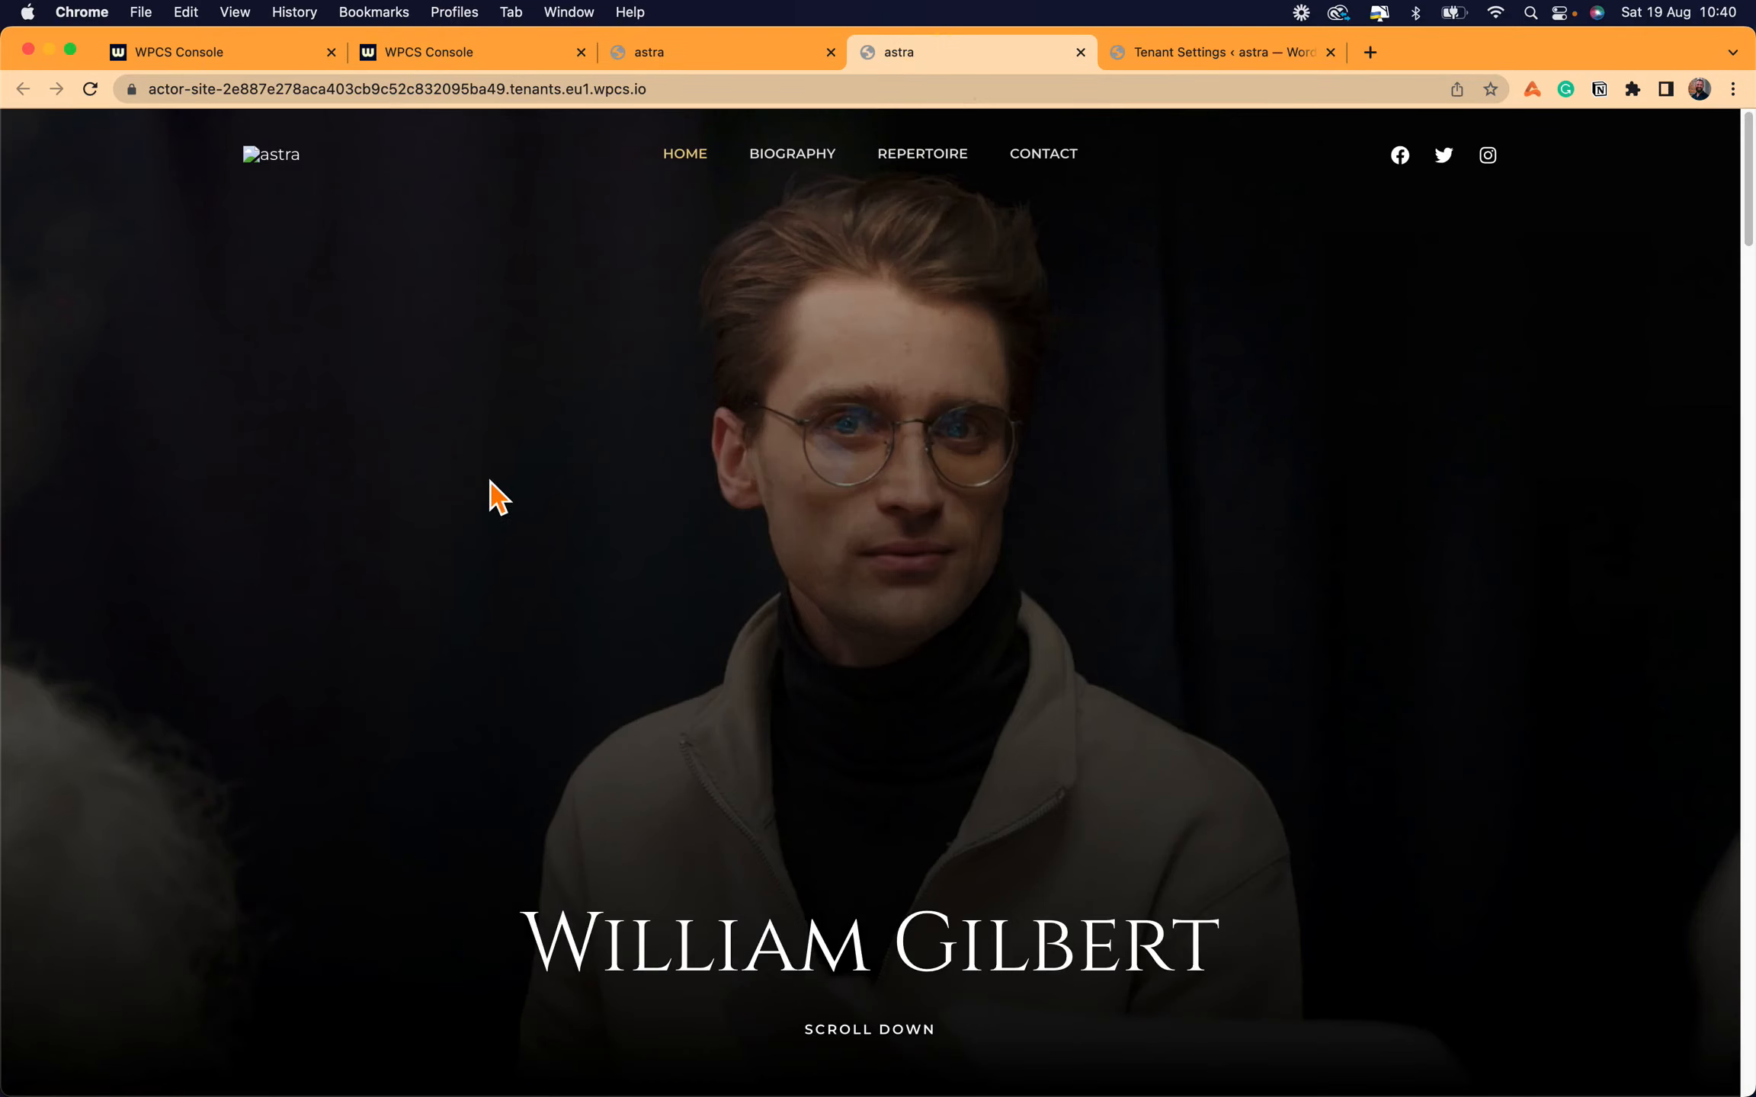
- Look through the Actor Site home page, close both tenant websites and return to the WaaS Client product page
scroll(490, 495, "down", 10)
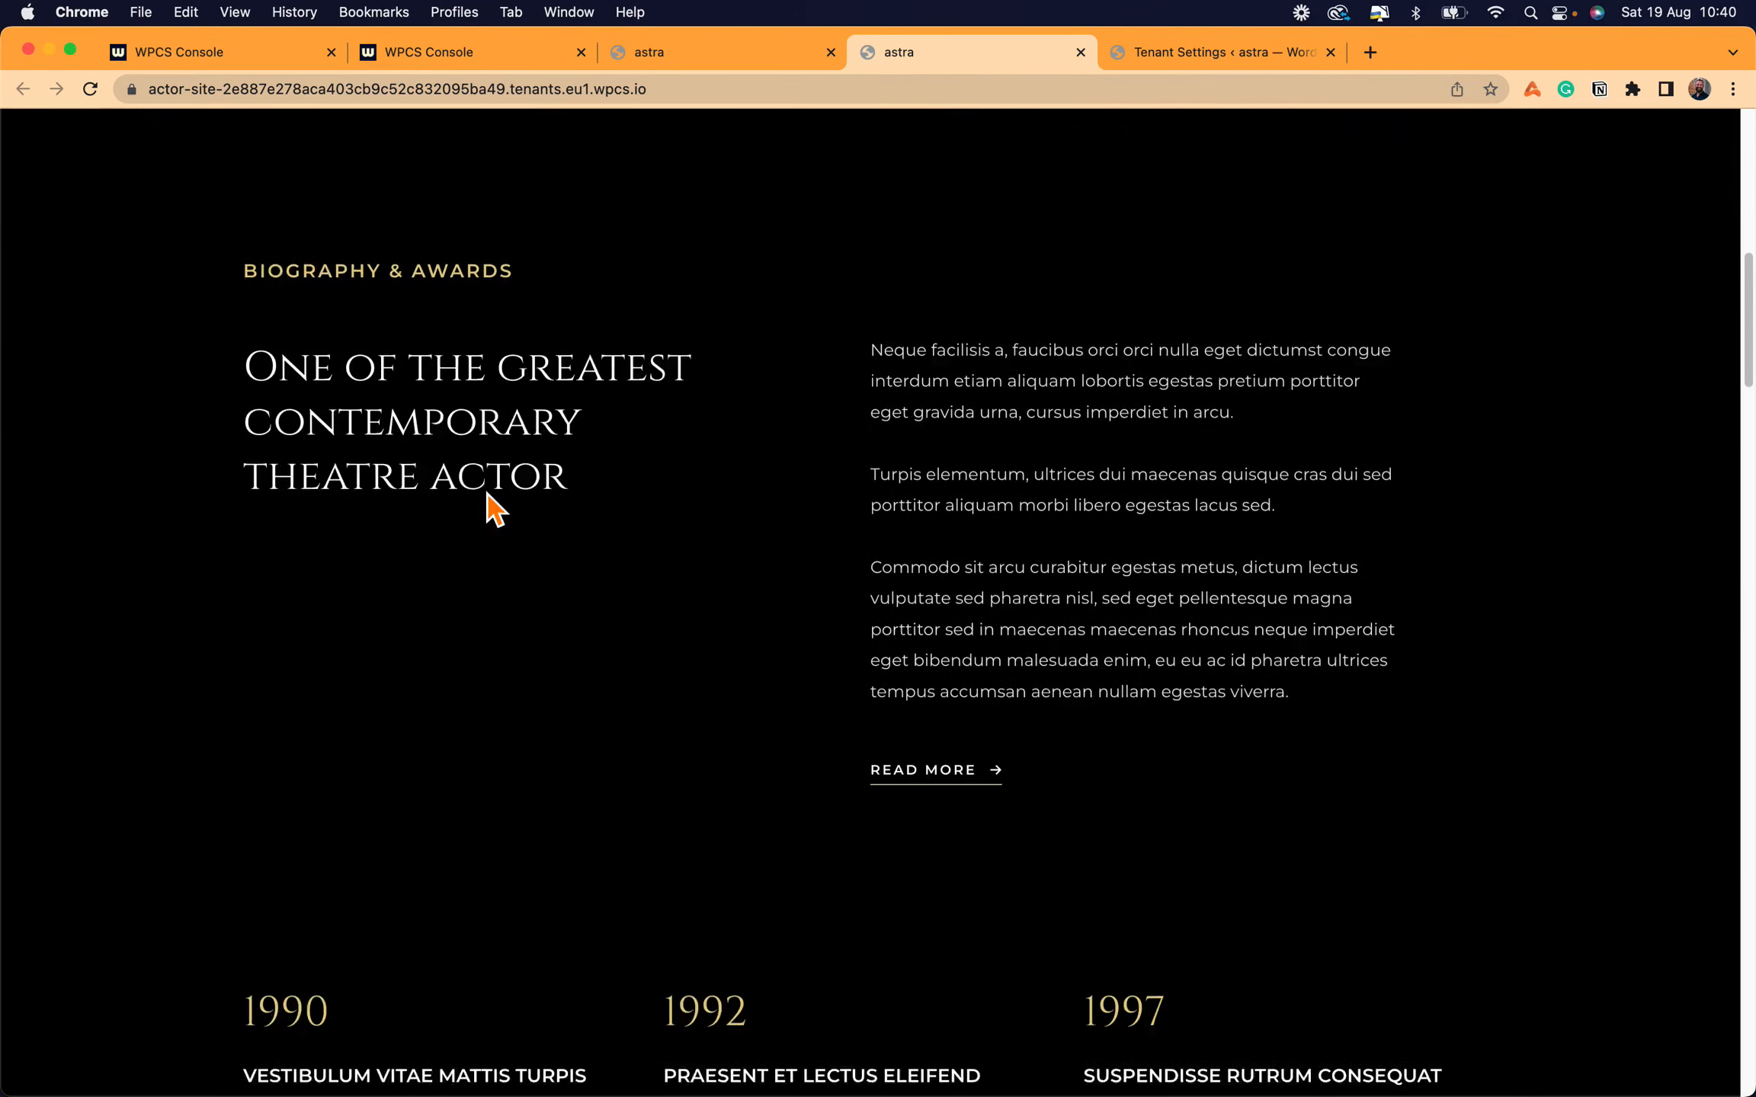
scroll(549, 408, "up", 10)
left_click(1081, 52)
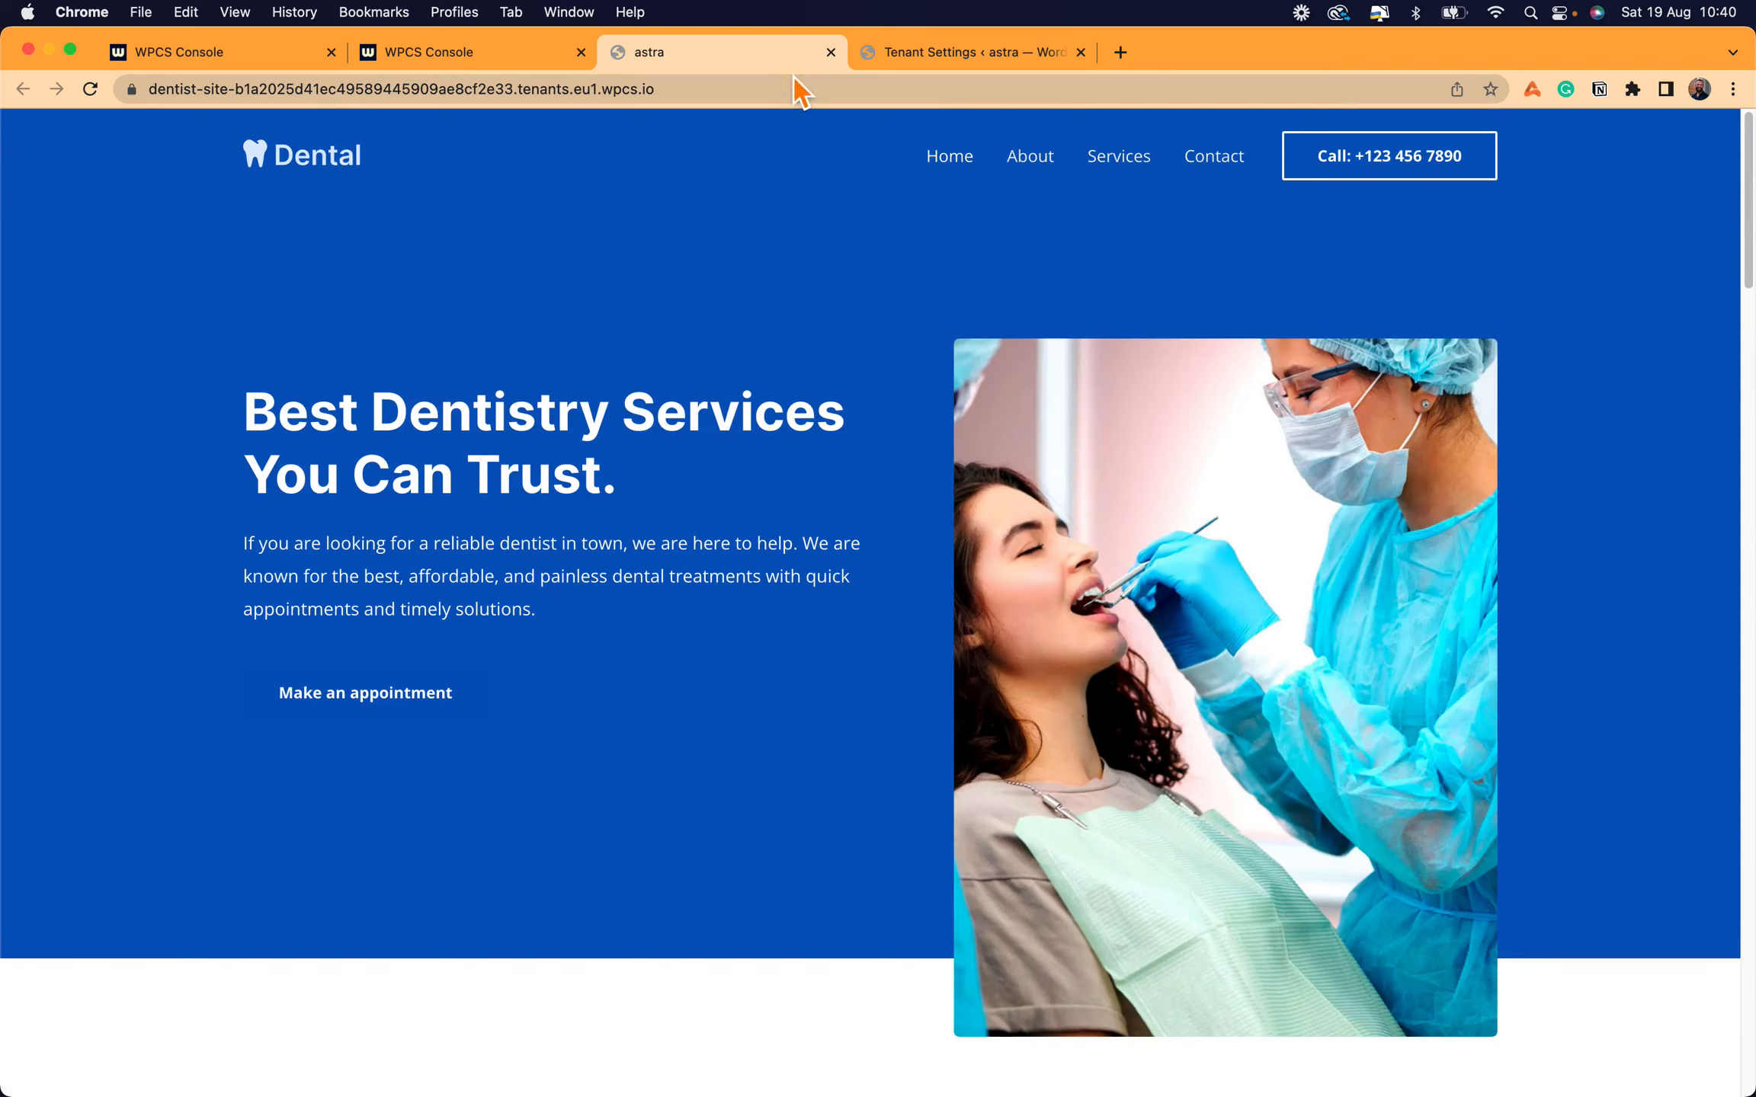
left_click(831, 51)
left_click(410, 54)
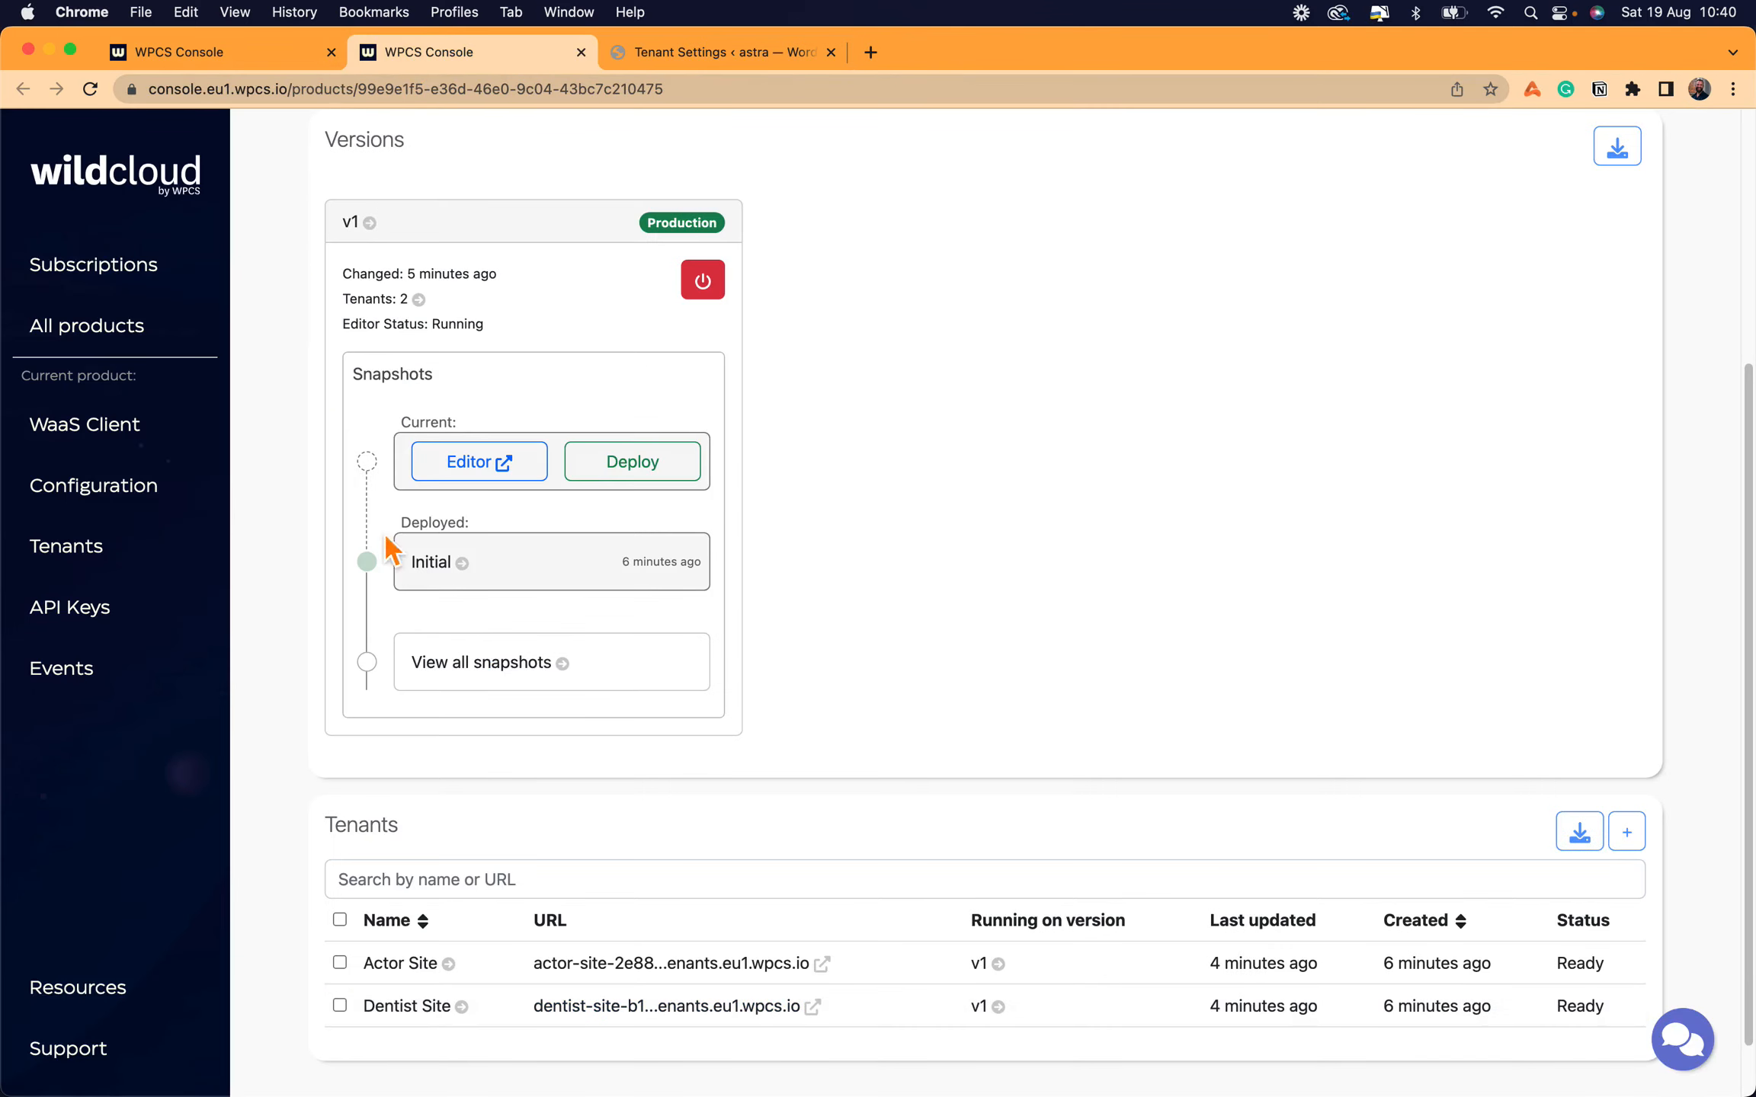
- On the v1 version page, view the Manage Plugins dialog for both tenants and close it
left_click(523, 672)
left_click(339, 683)
left_click(1595, 643)
left_click(1626, 732)
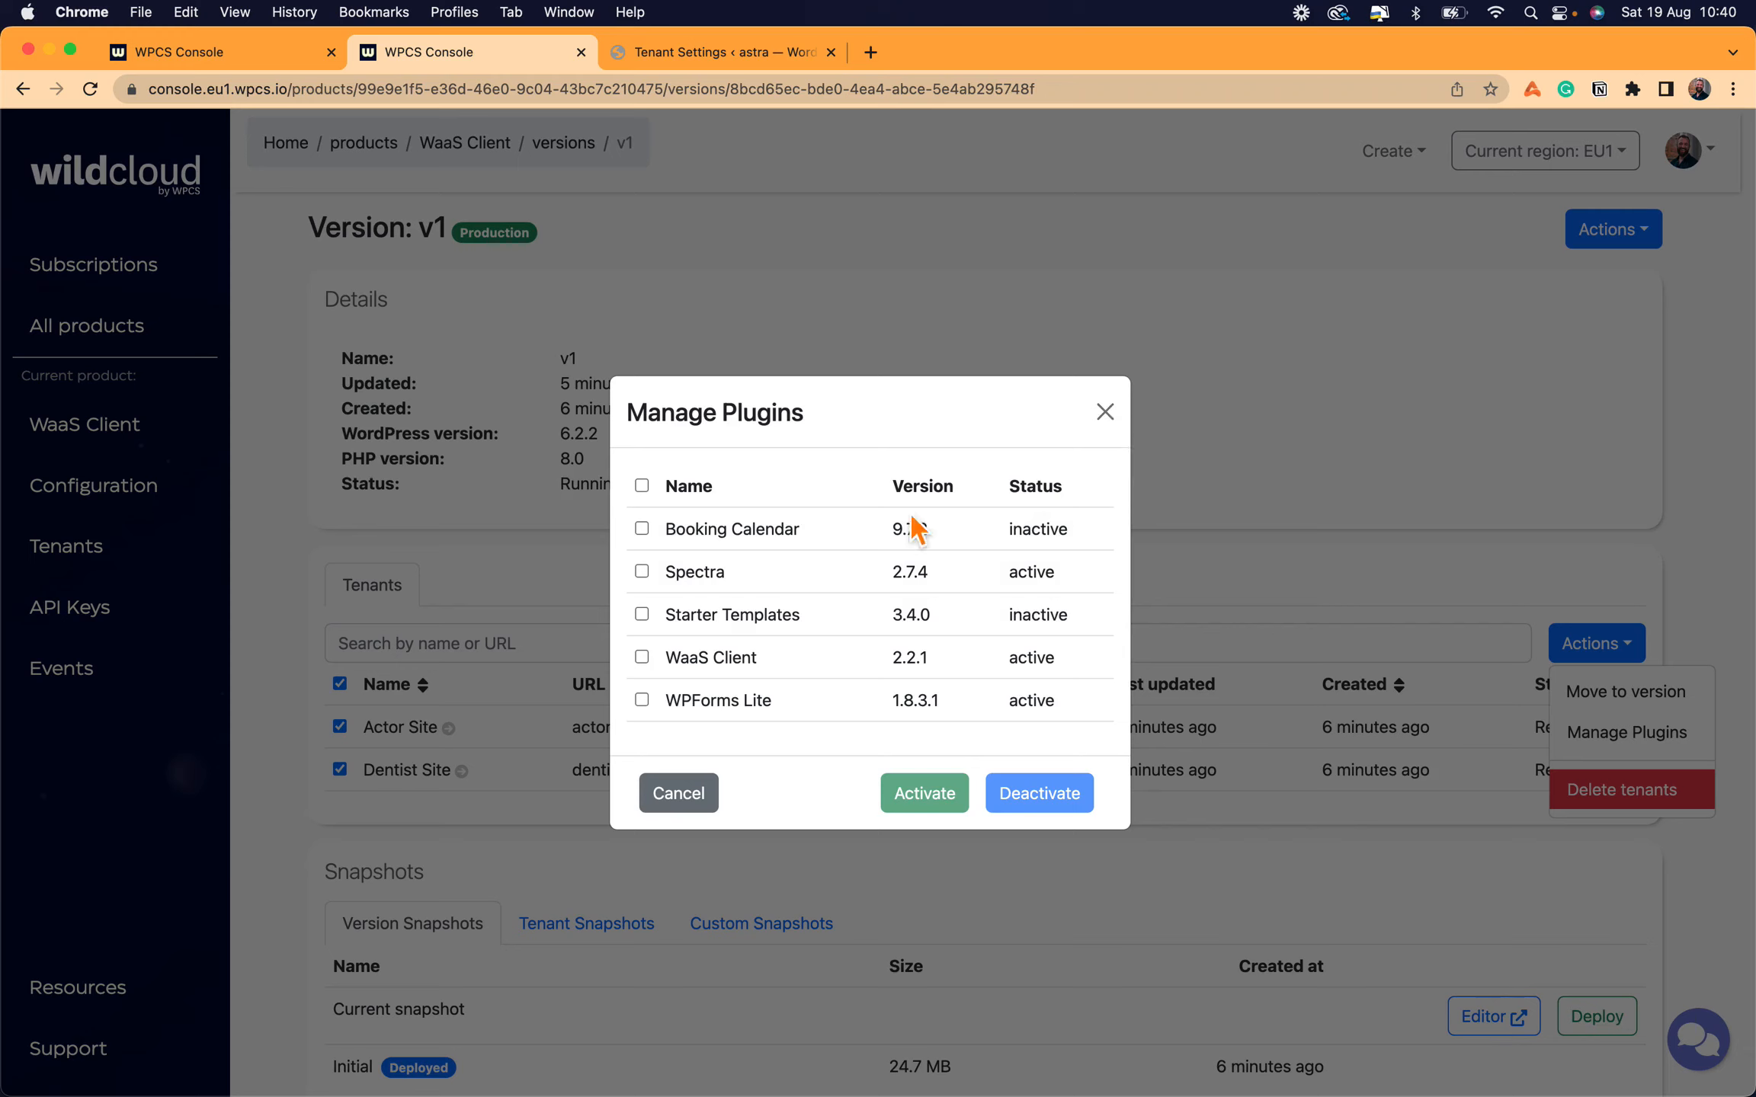
left_click(1106, 414)
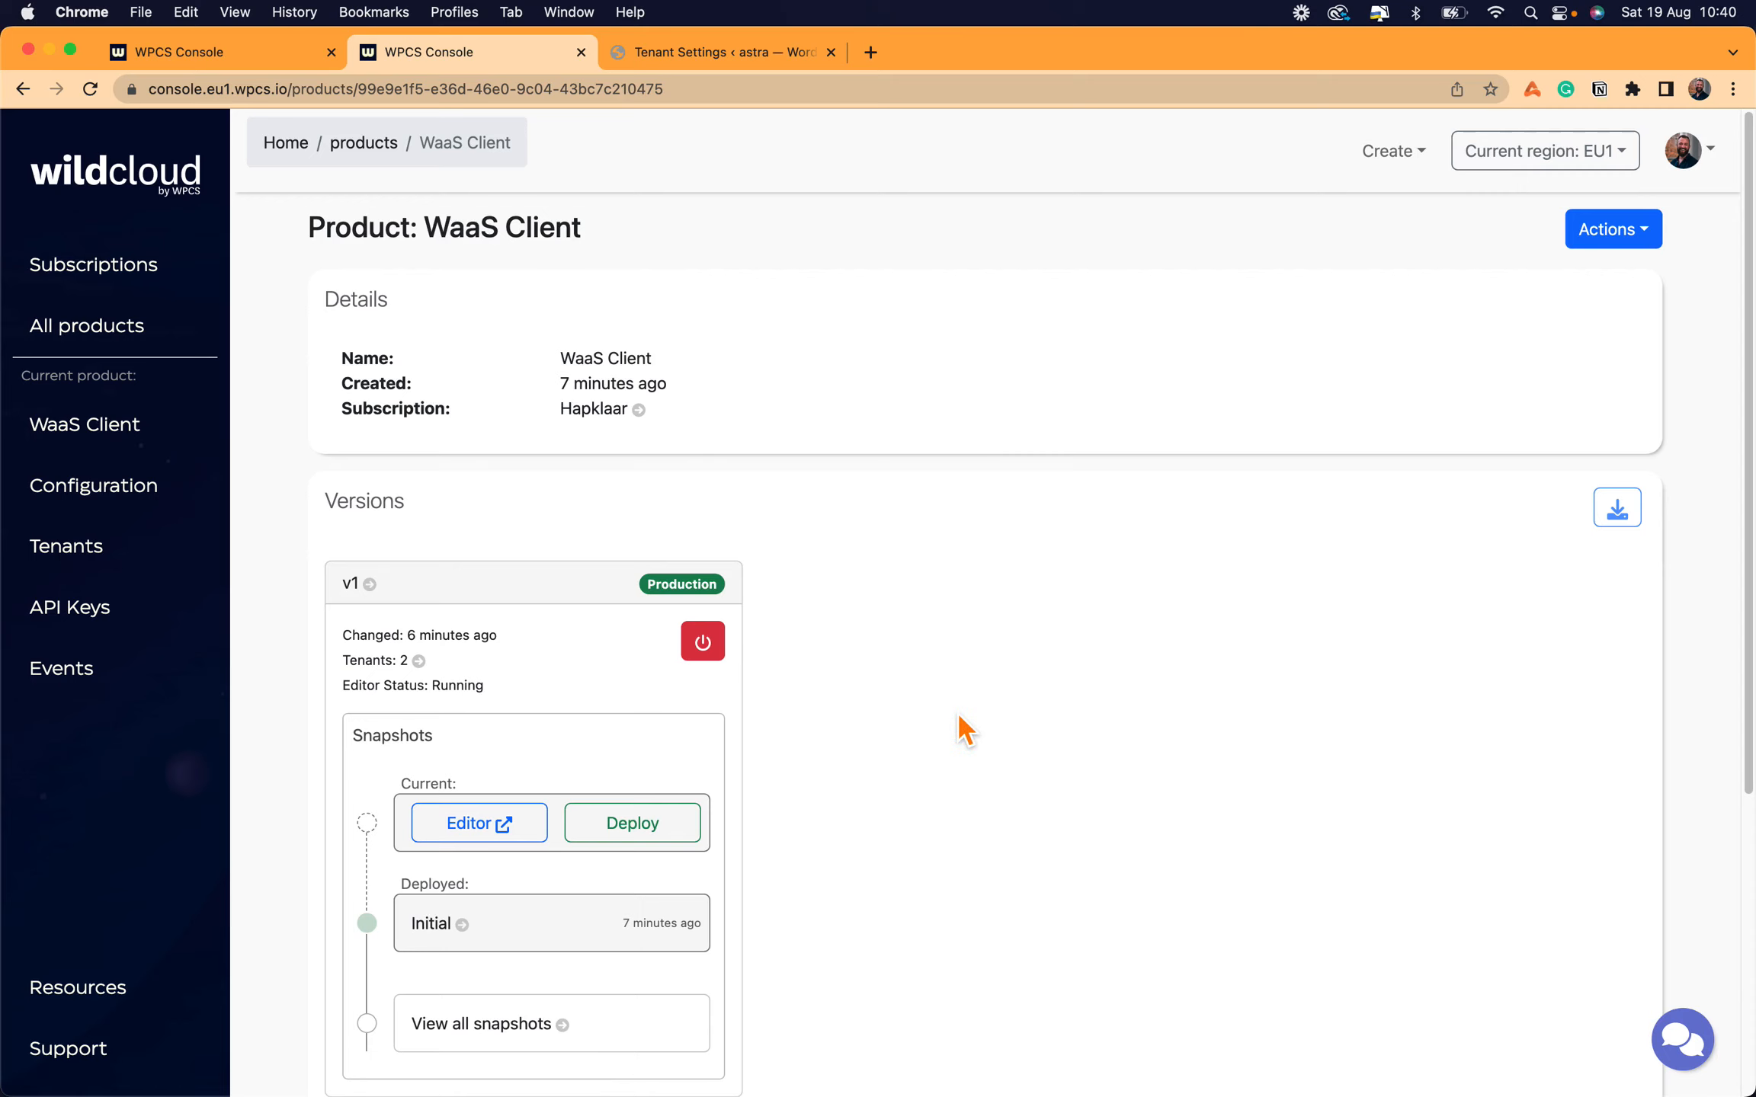
- Review the versions and tenants of the WaaS Client product and return to the Resource status page
scroll(961, 728, "down", 5)
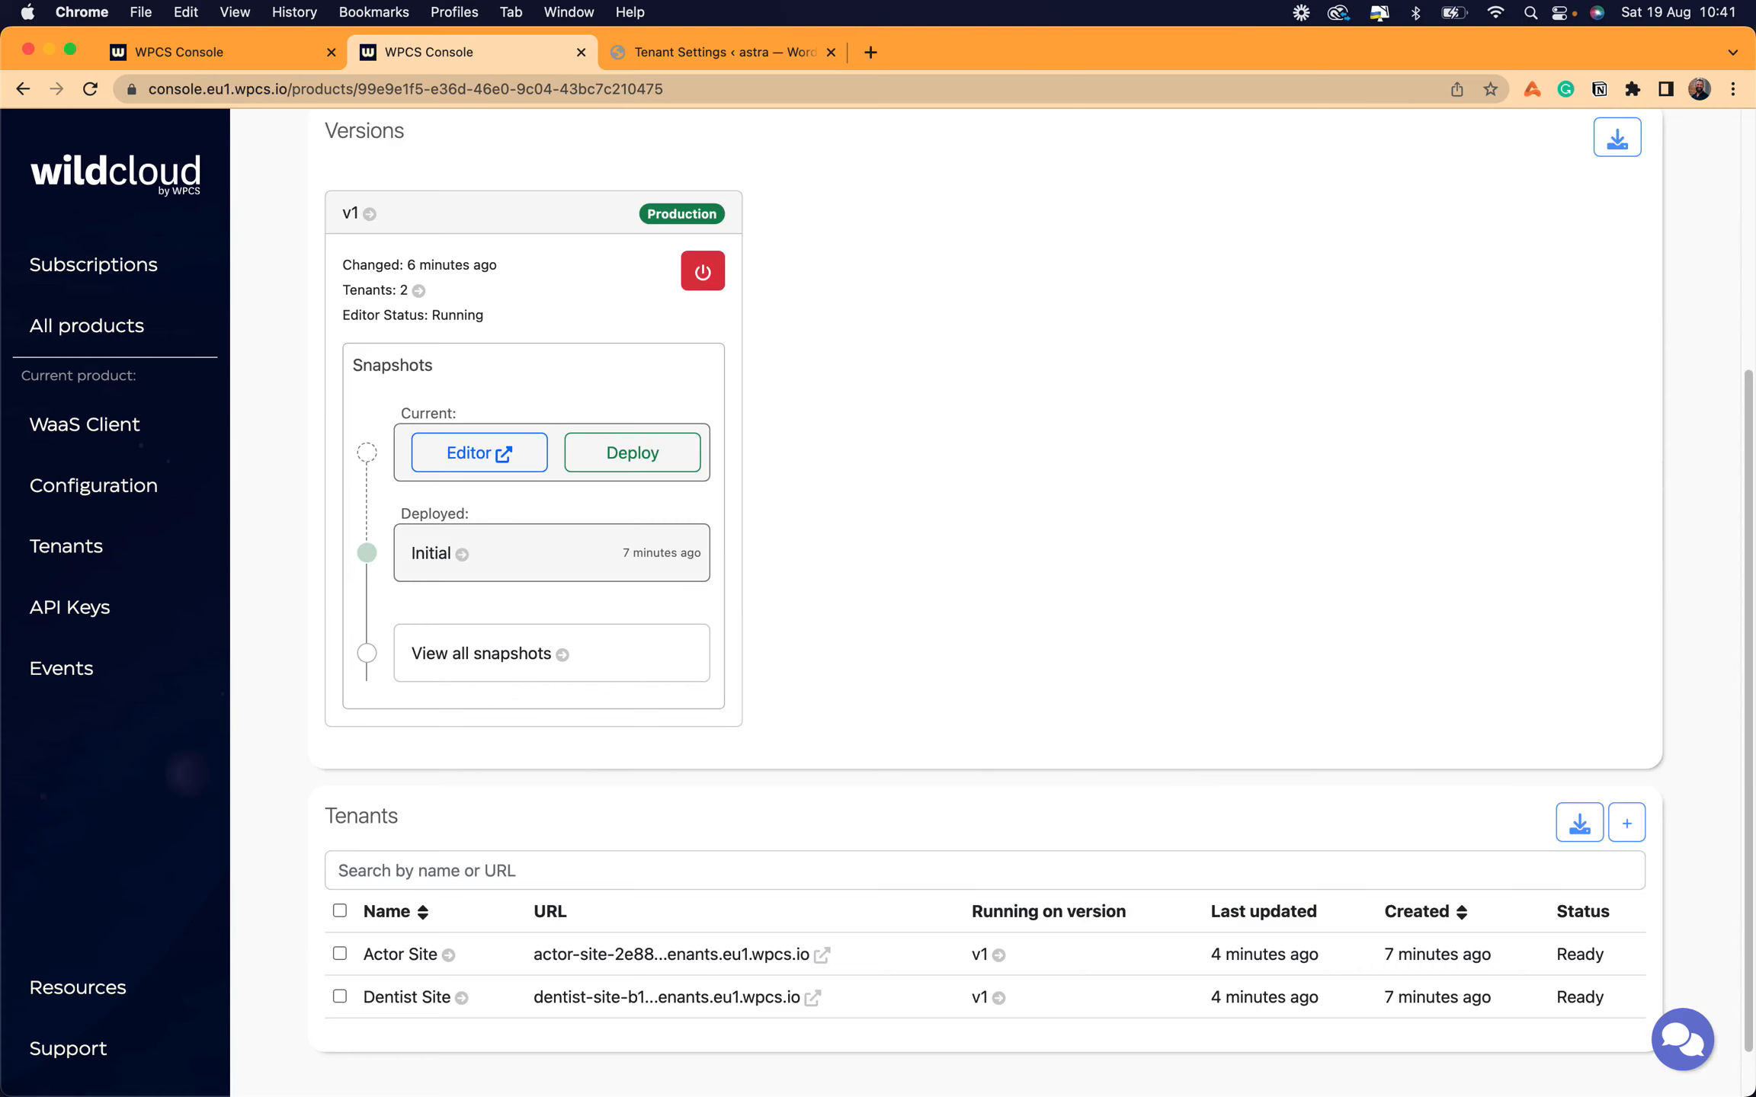
key("ctrl+shift+Tab")
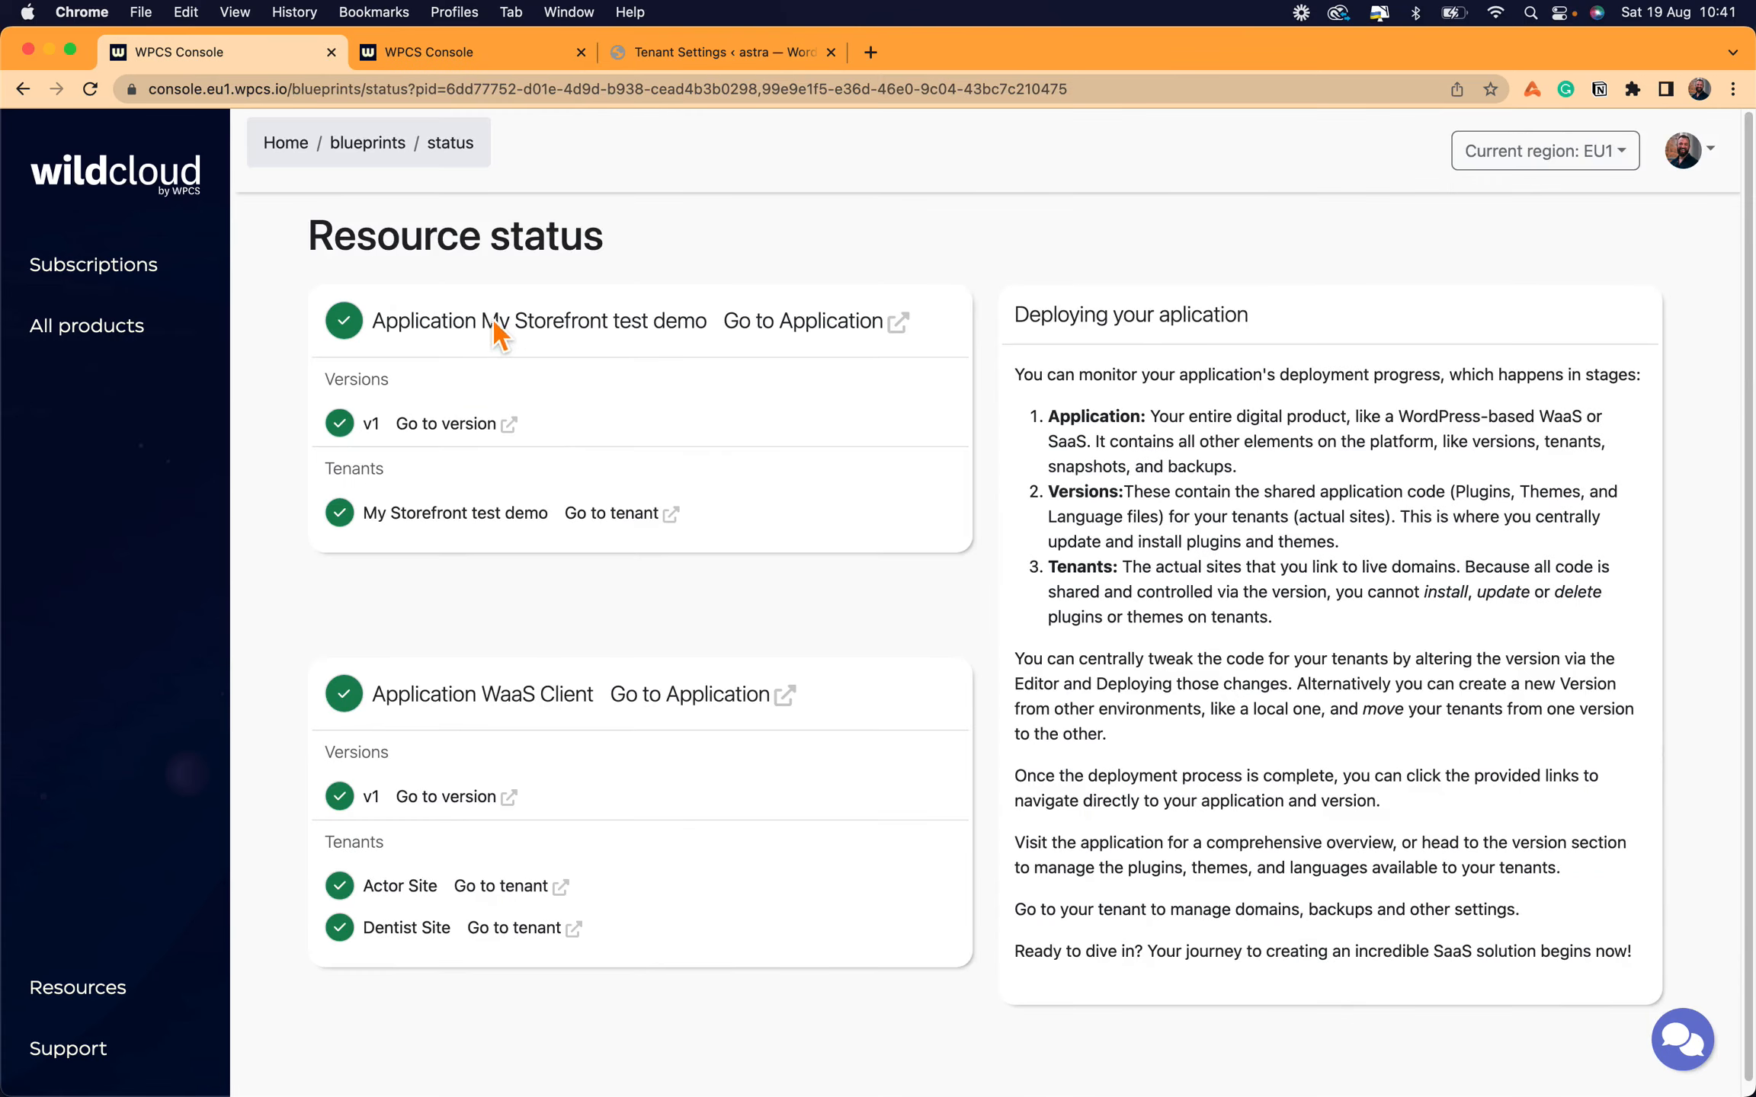
- Open the My Storefront test demo application and go to the page of its tenant
left_click(853, 326)
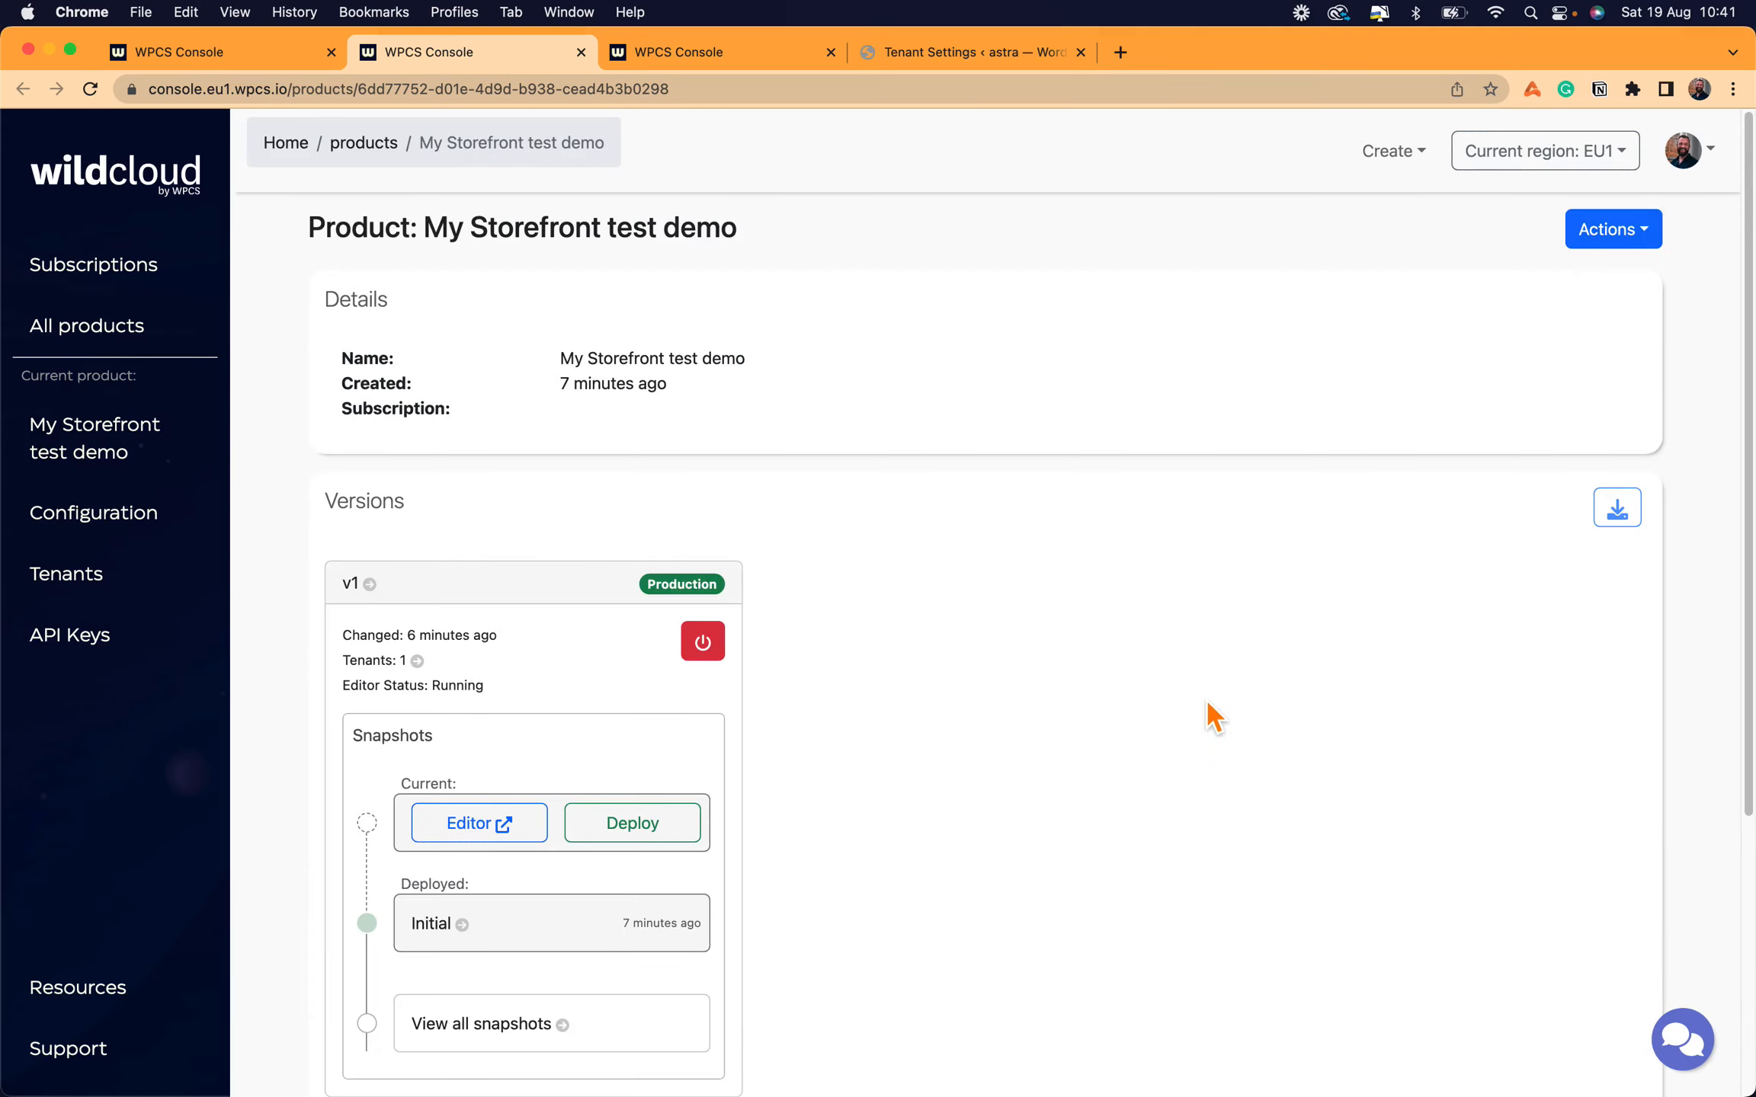
scroll(1212, 716, "down", 5)
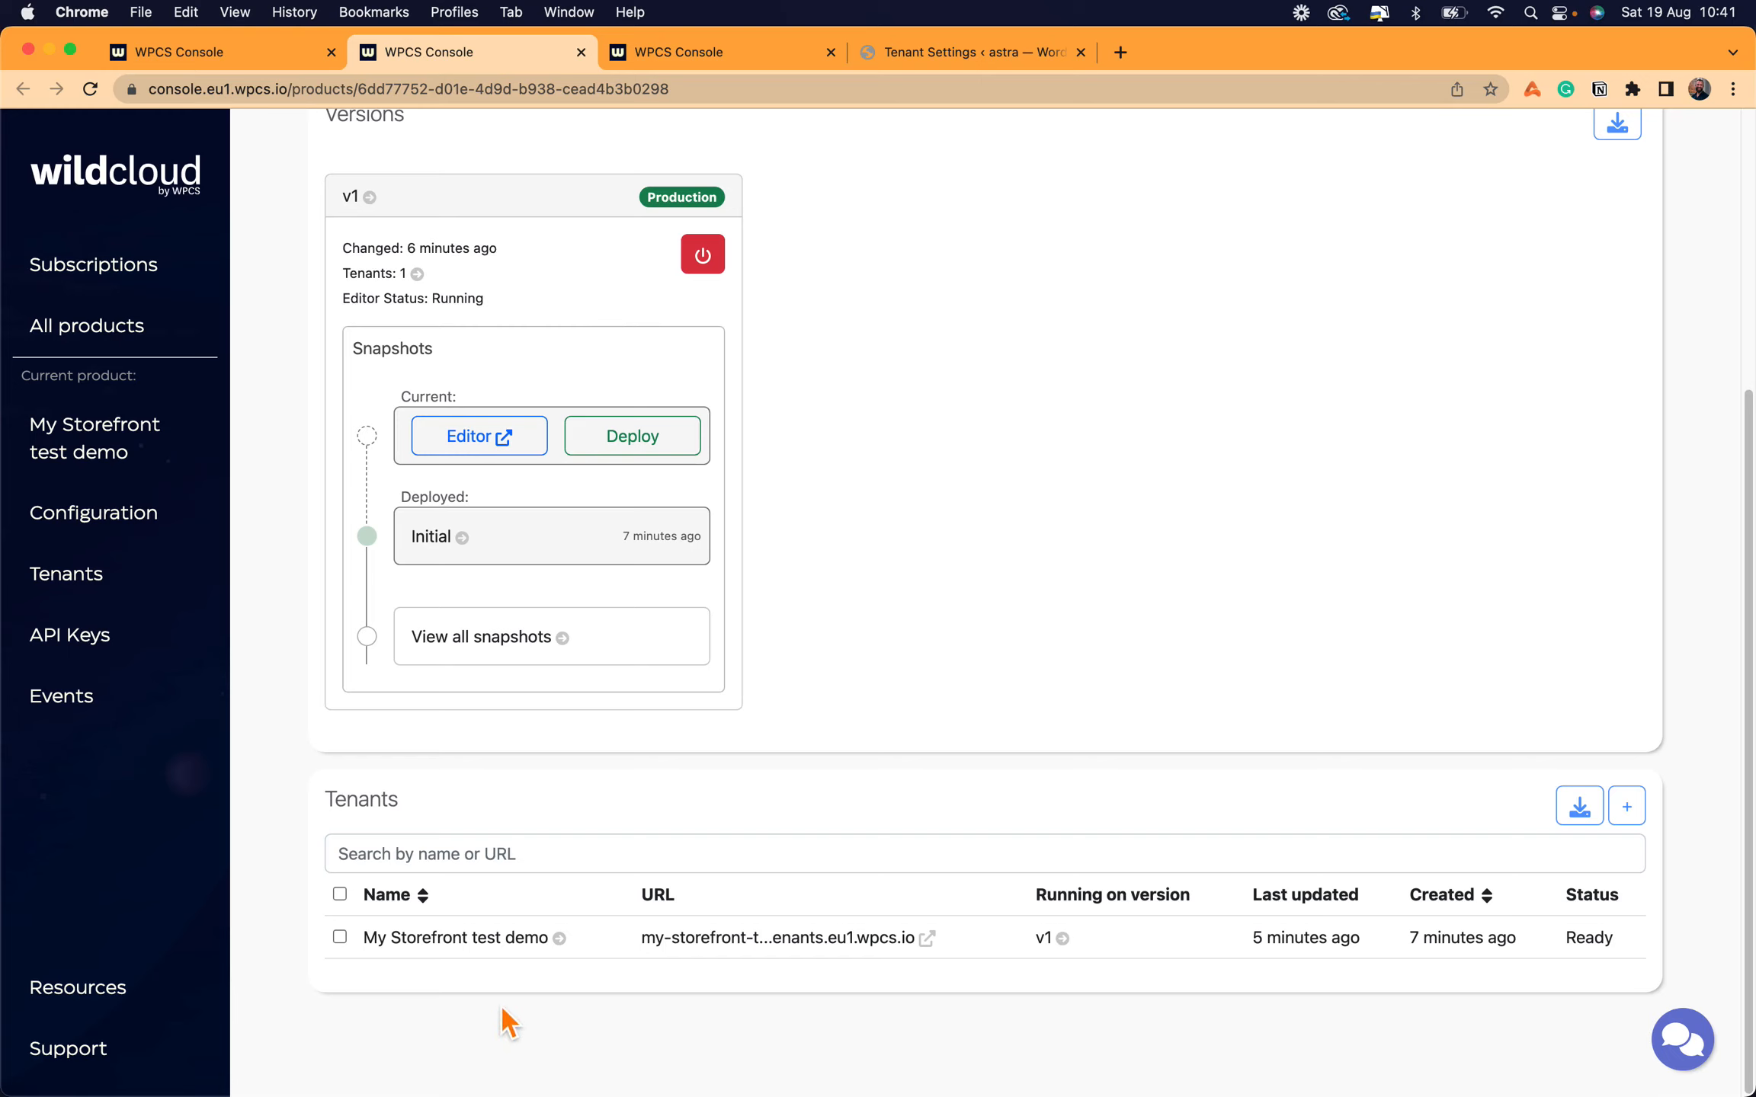
left_click(529, 953)
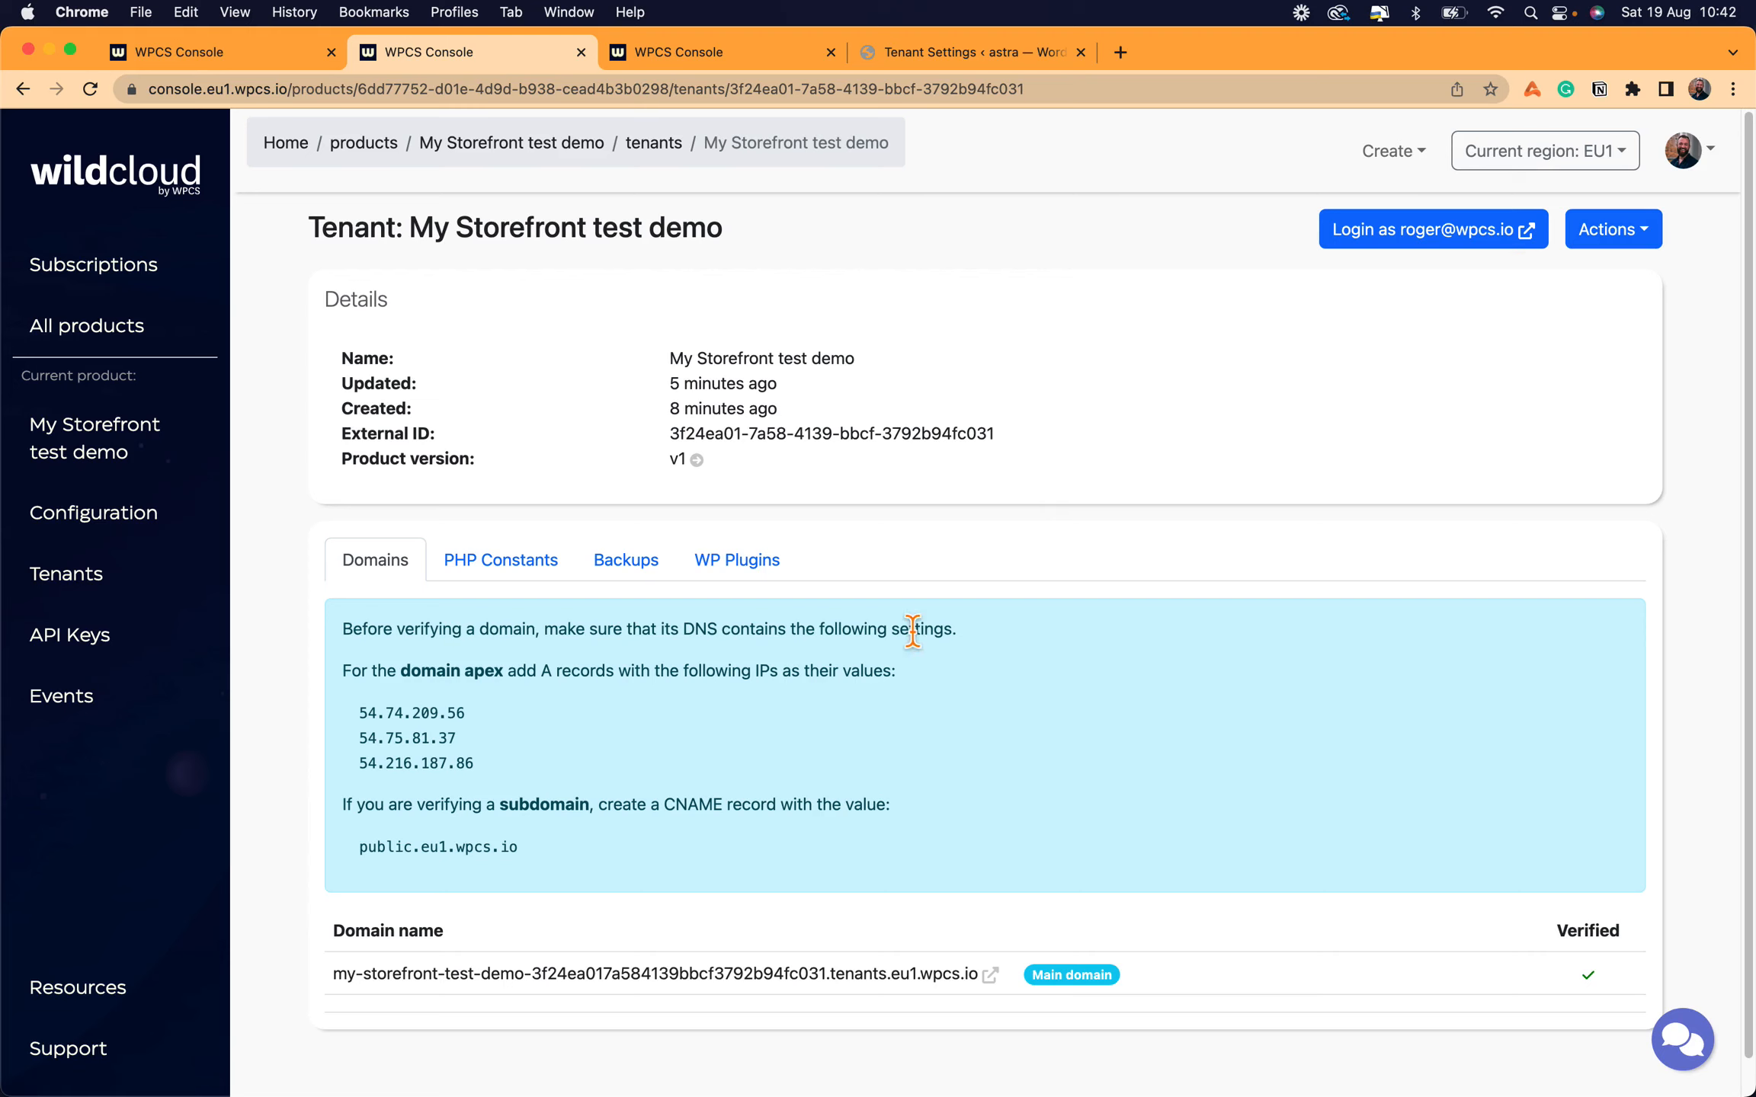
- View the Add domain dialog for the My Storefront test demo tenant and close it without adding a domain
left_click(1600, 238)
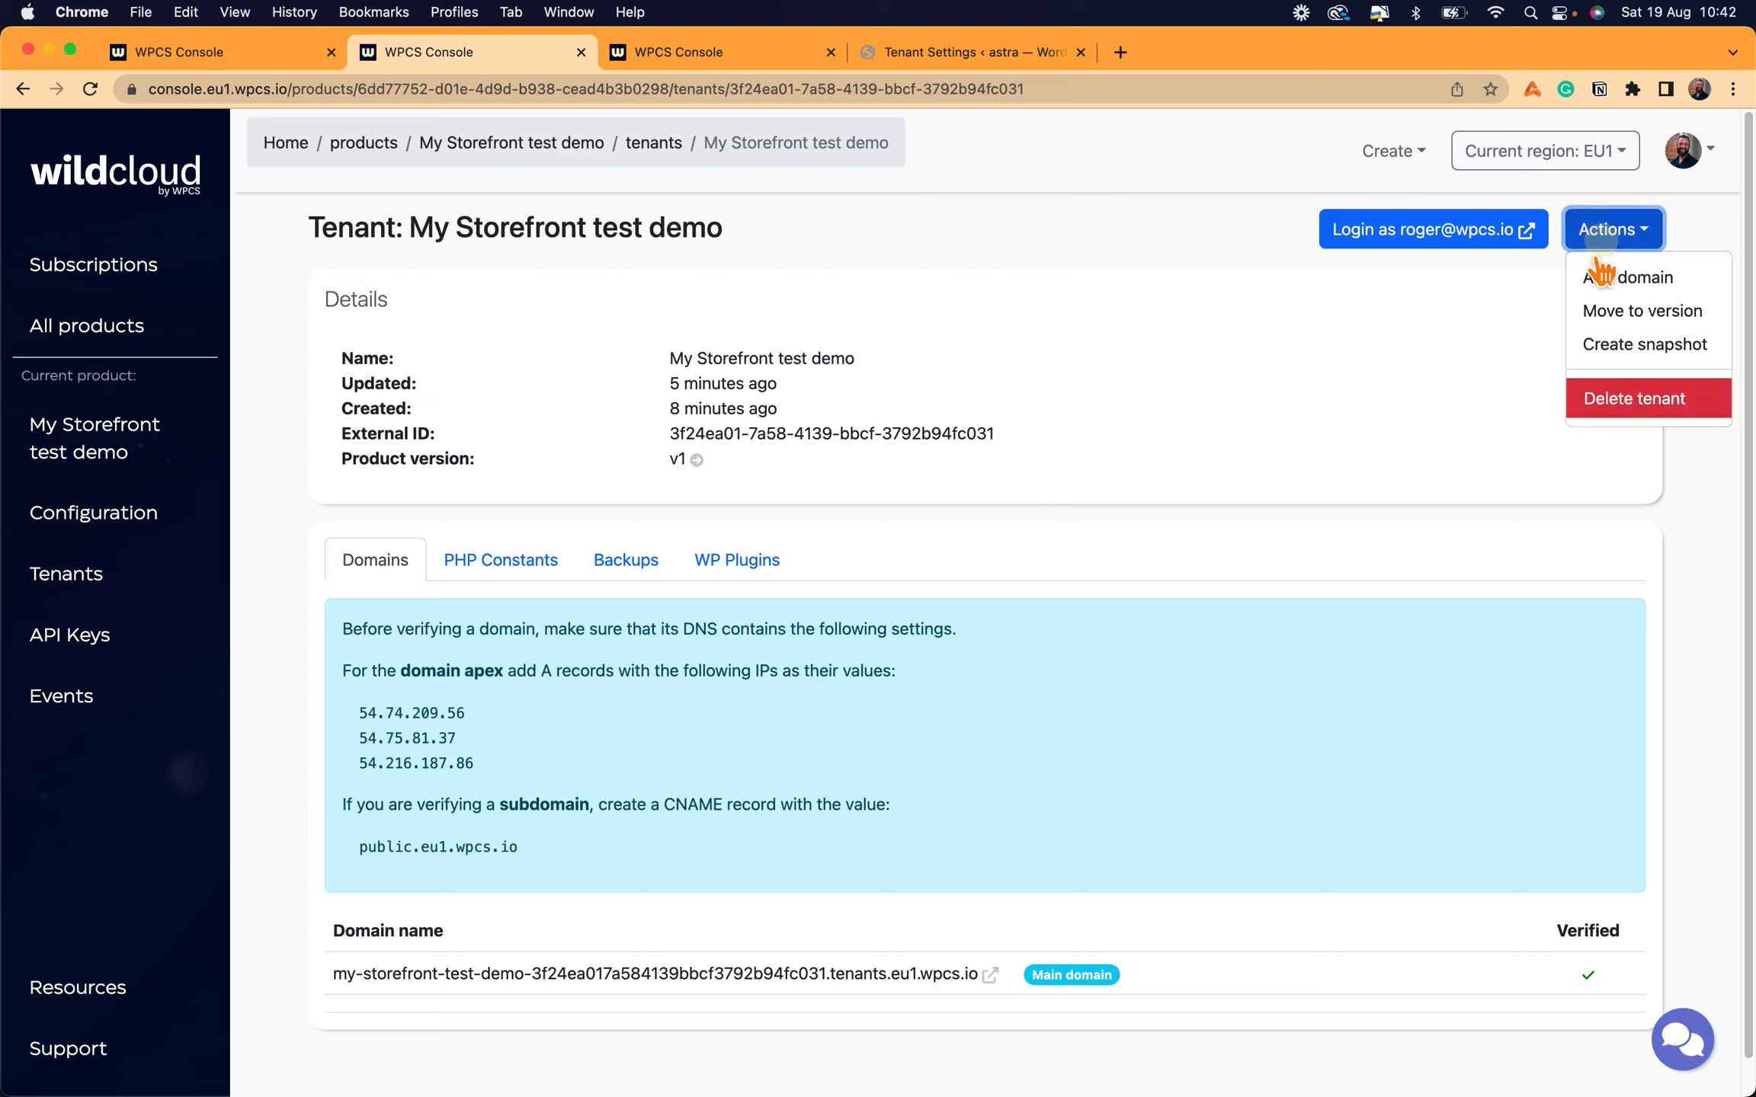
left_click(1608, 279)
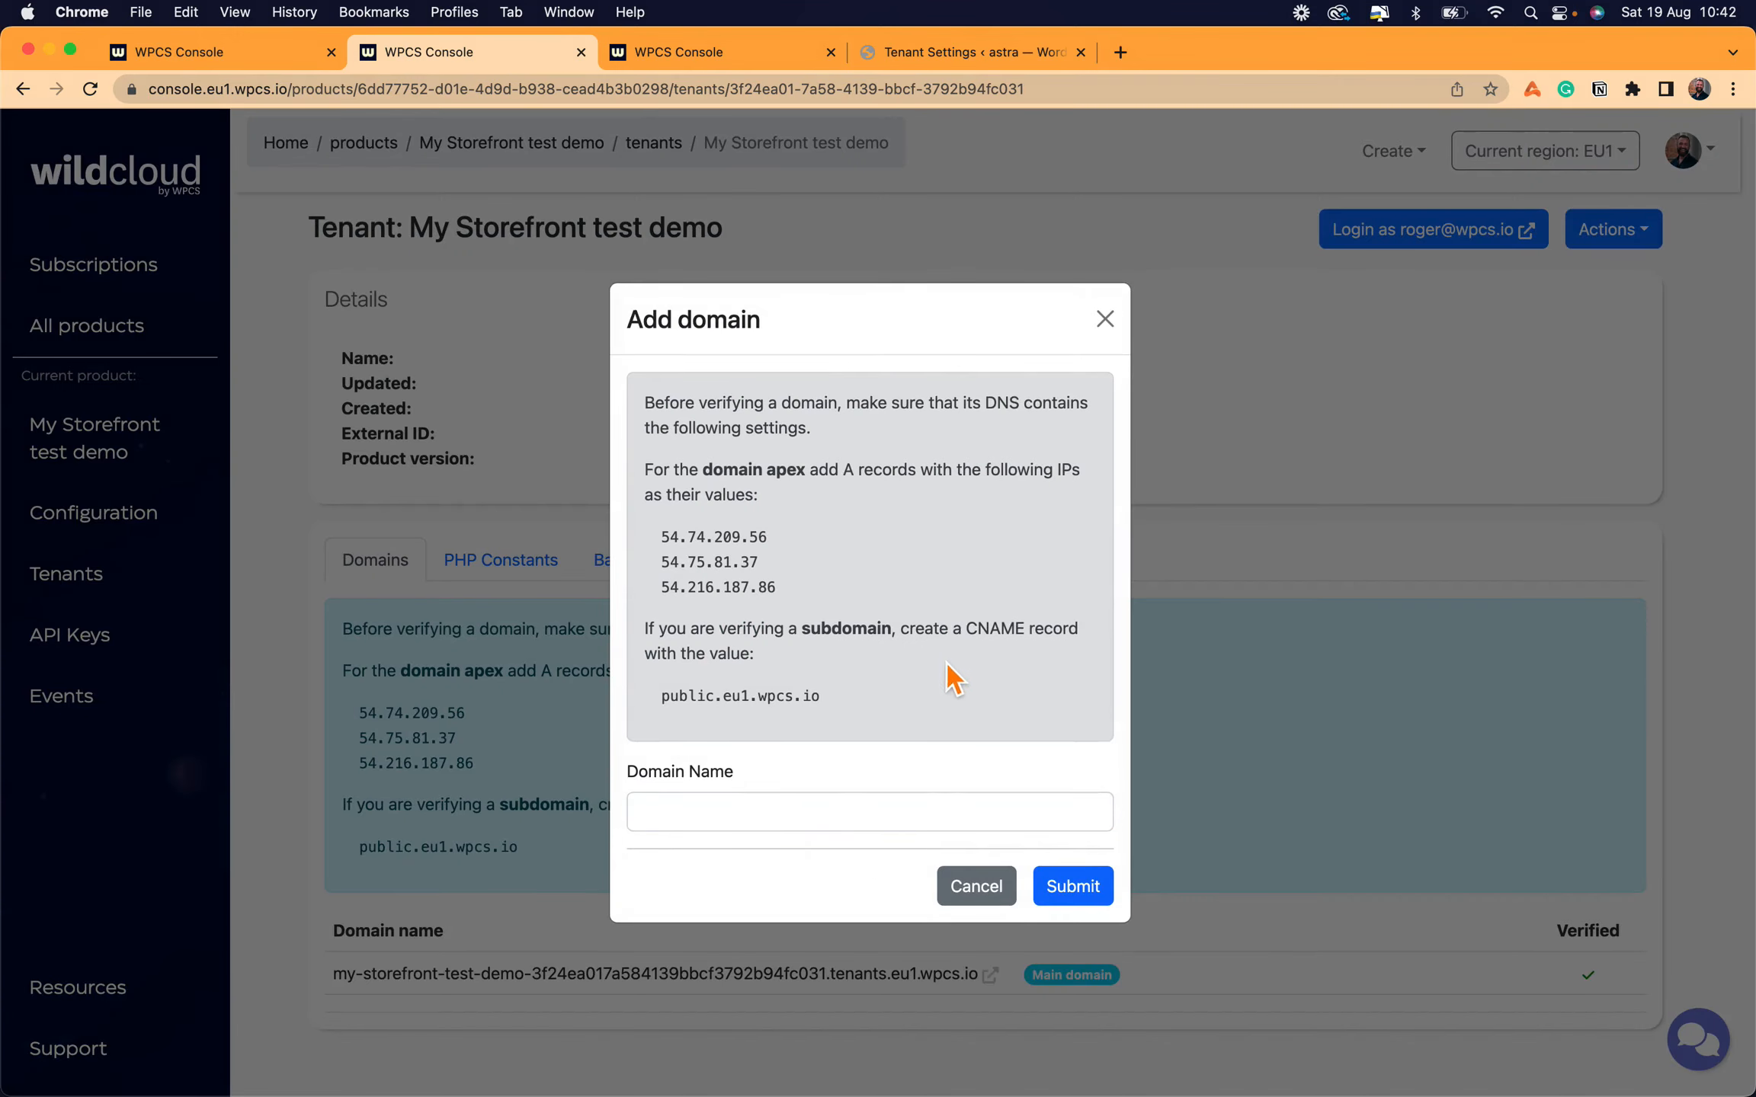
left_click(1114, 334)
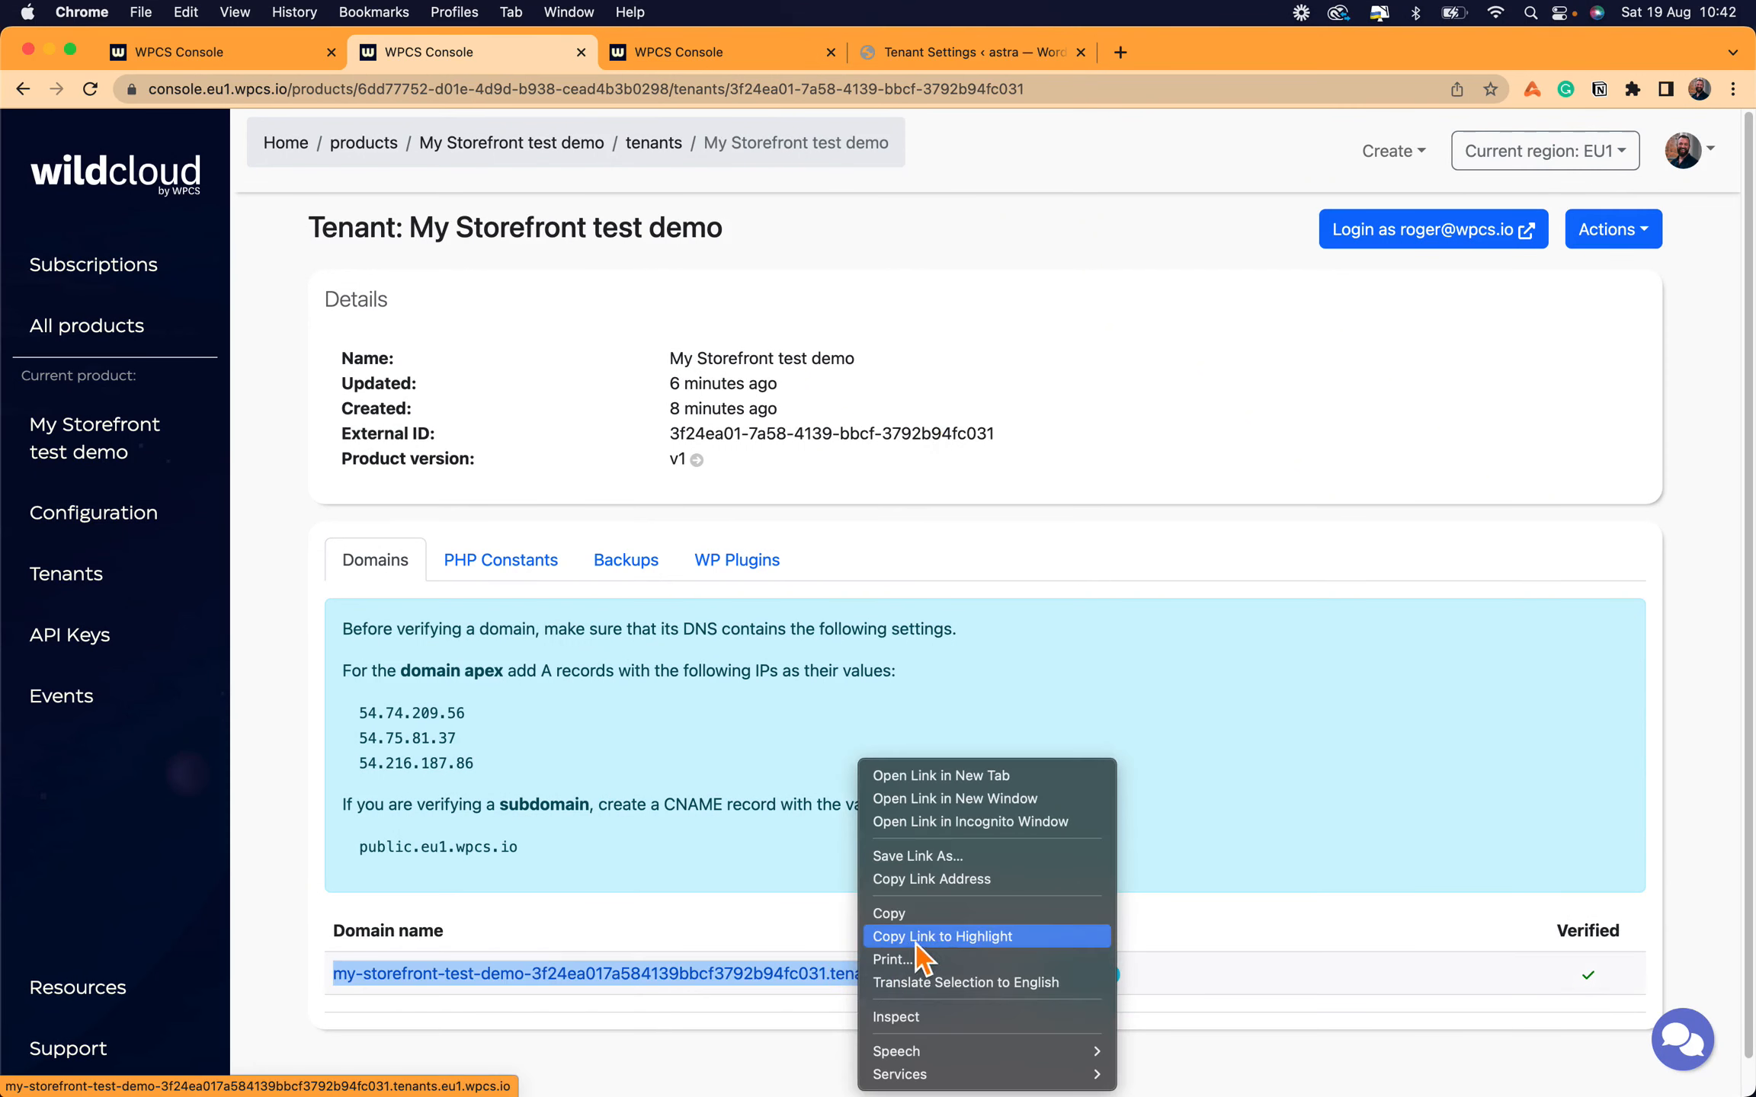
- Copy the storefront tenant's main domain link and save it as the Host URL in the WaaS Client editor's Tenant Settings
left_click(938, 887)
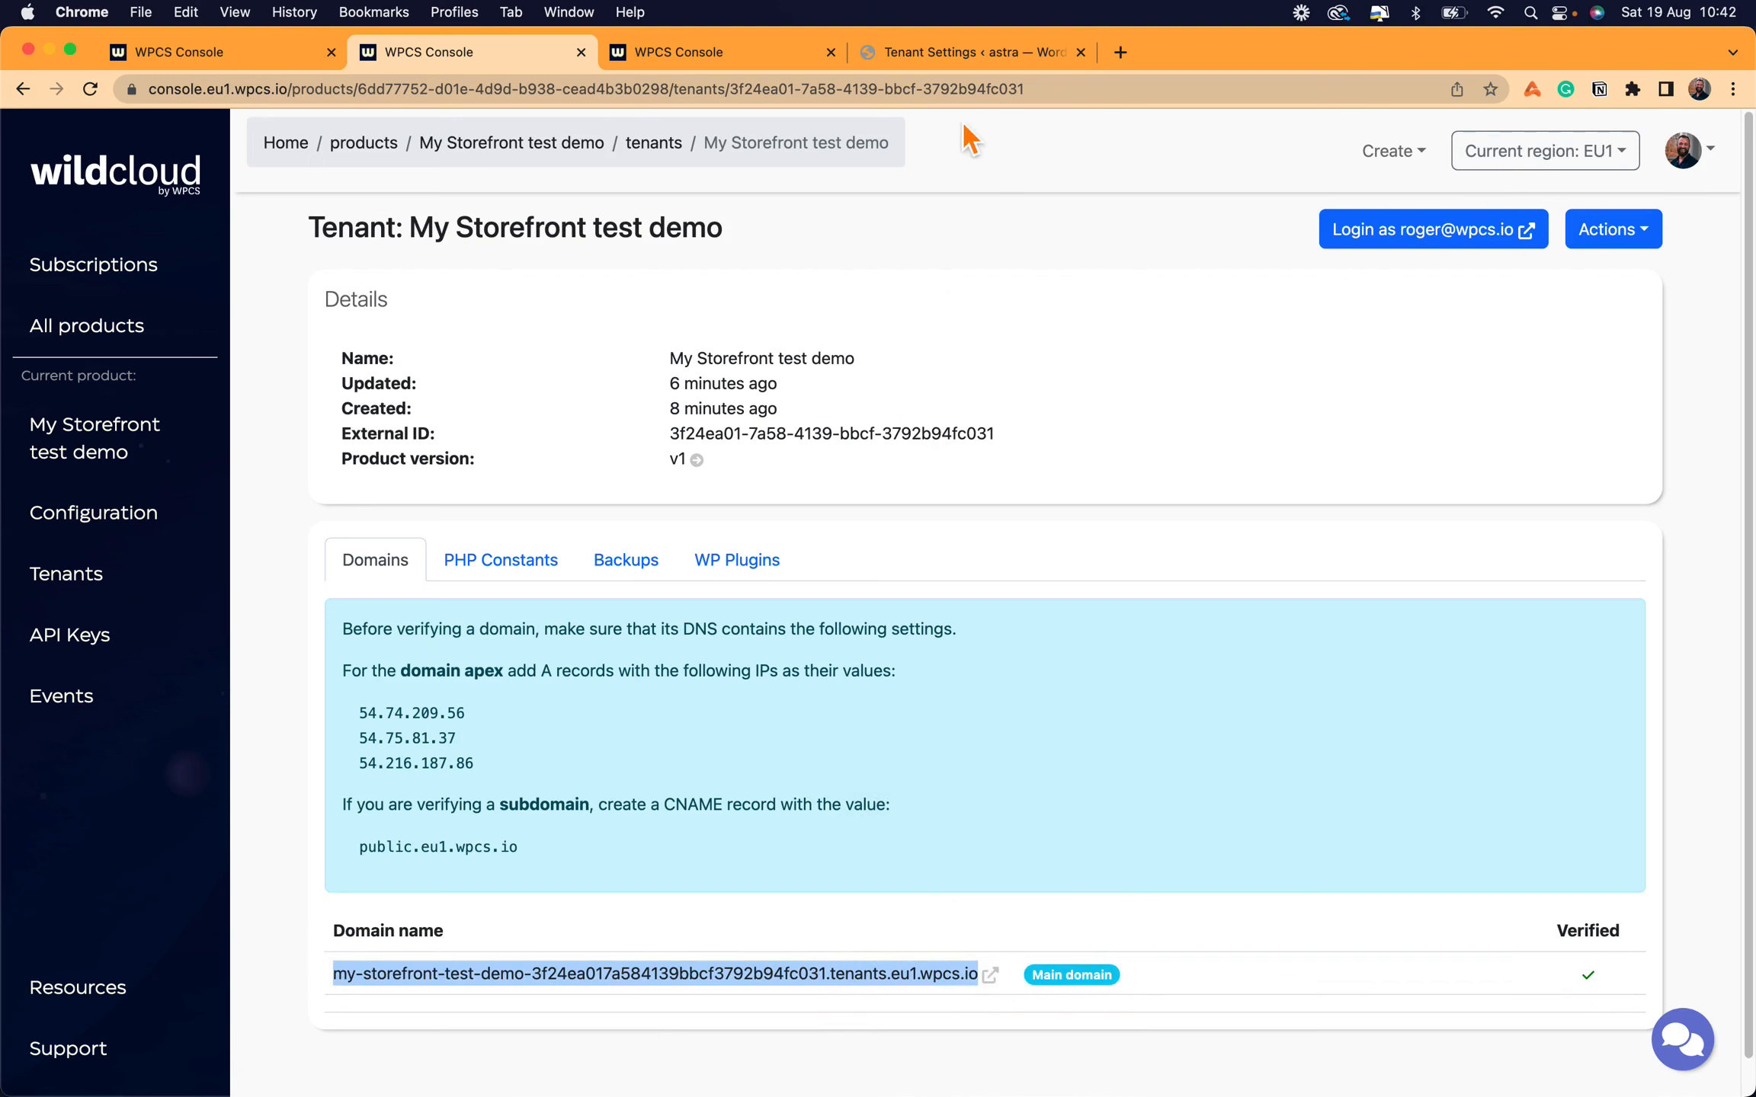
left_click(962, 52)
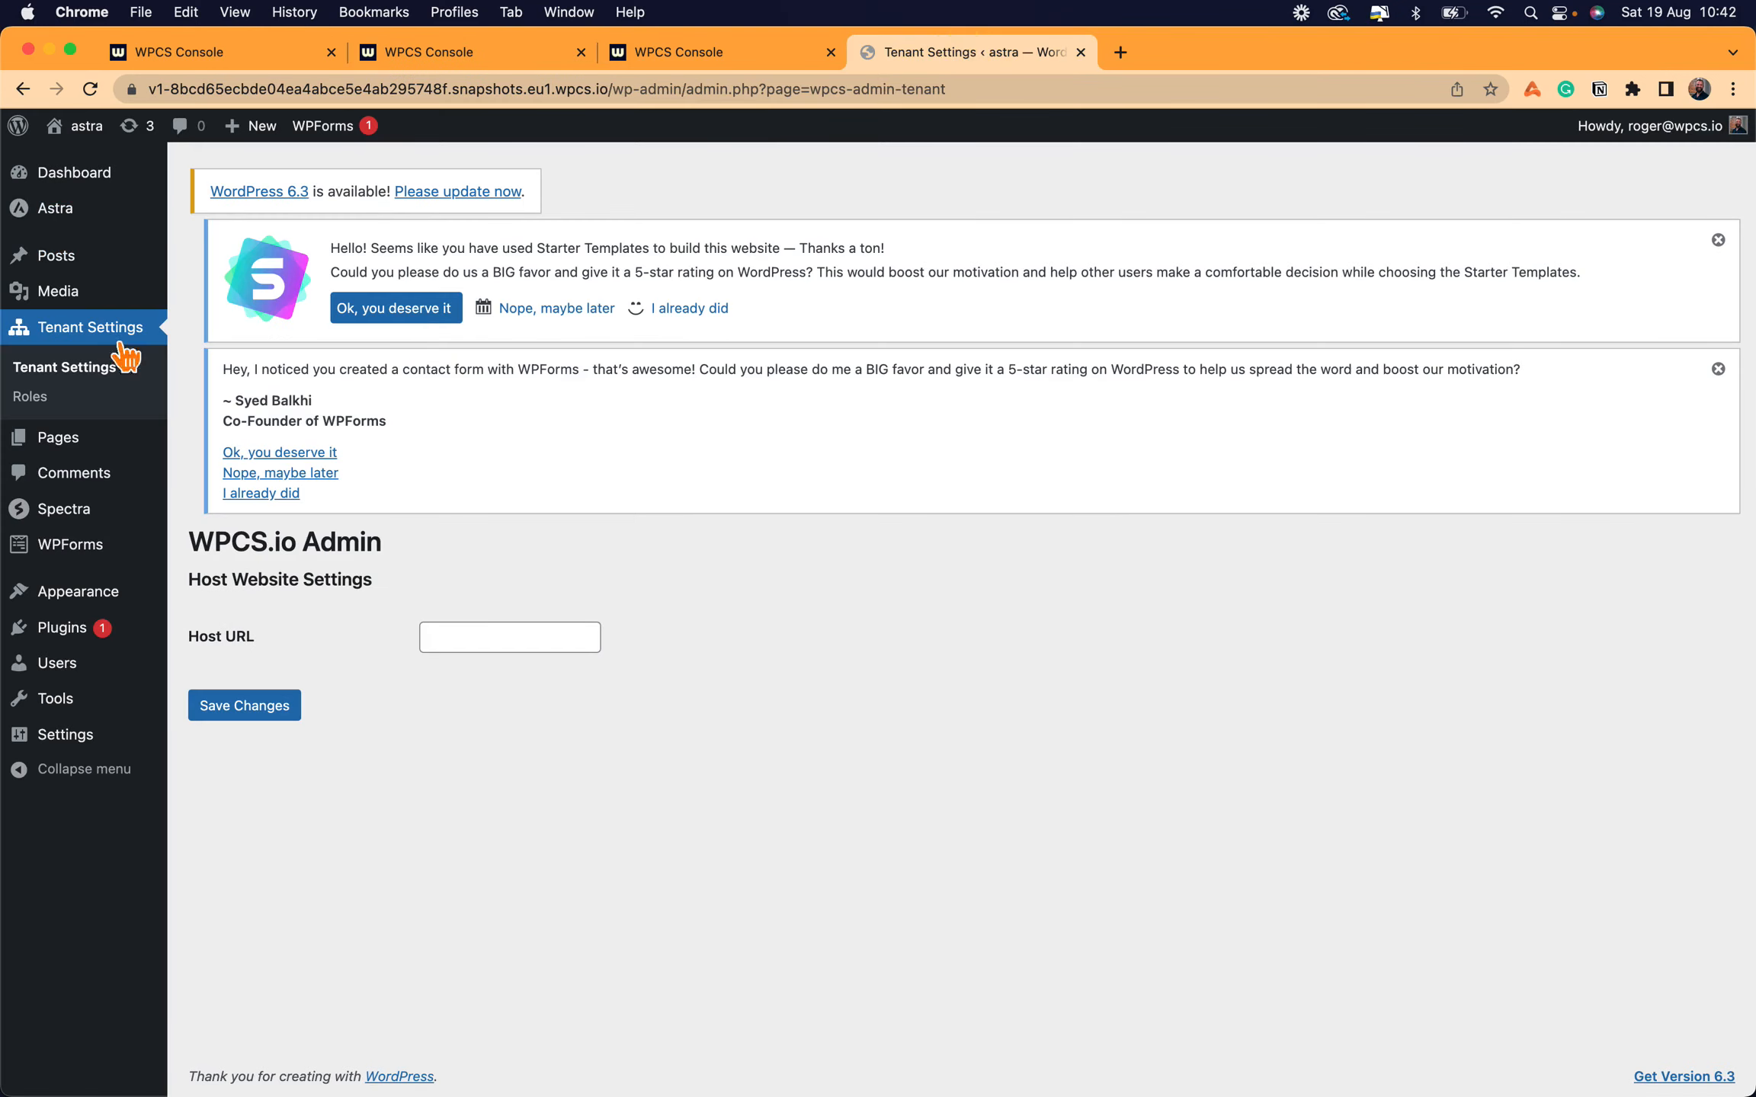
left_click(481, 647)
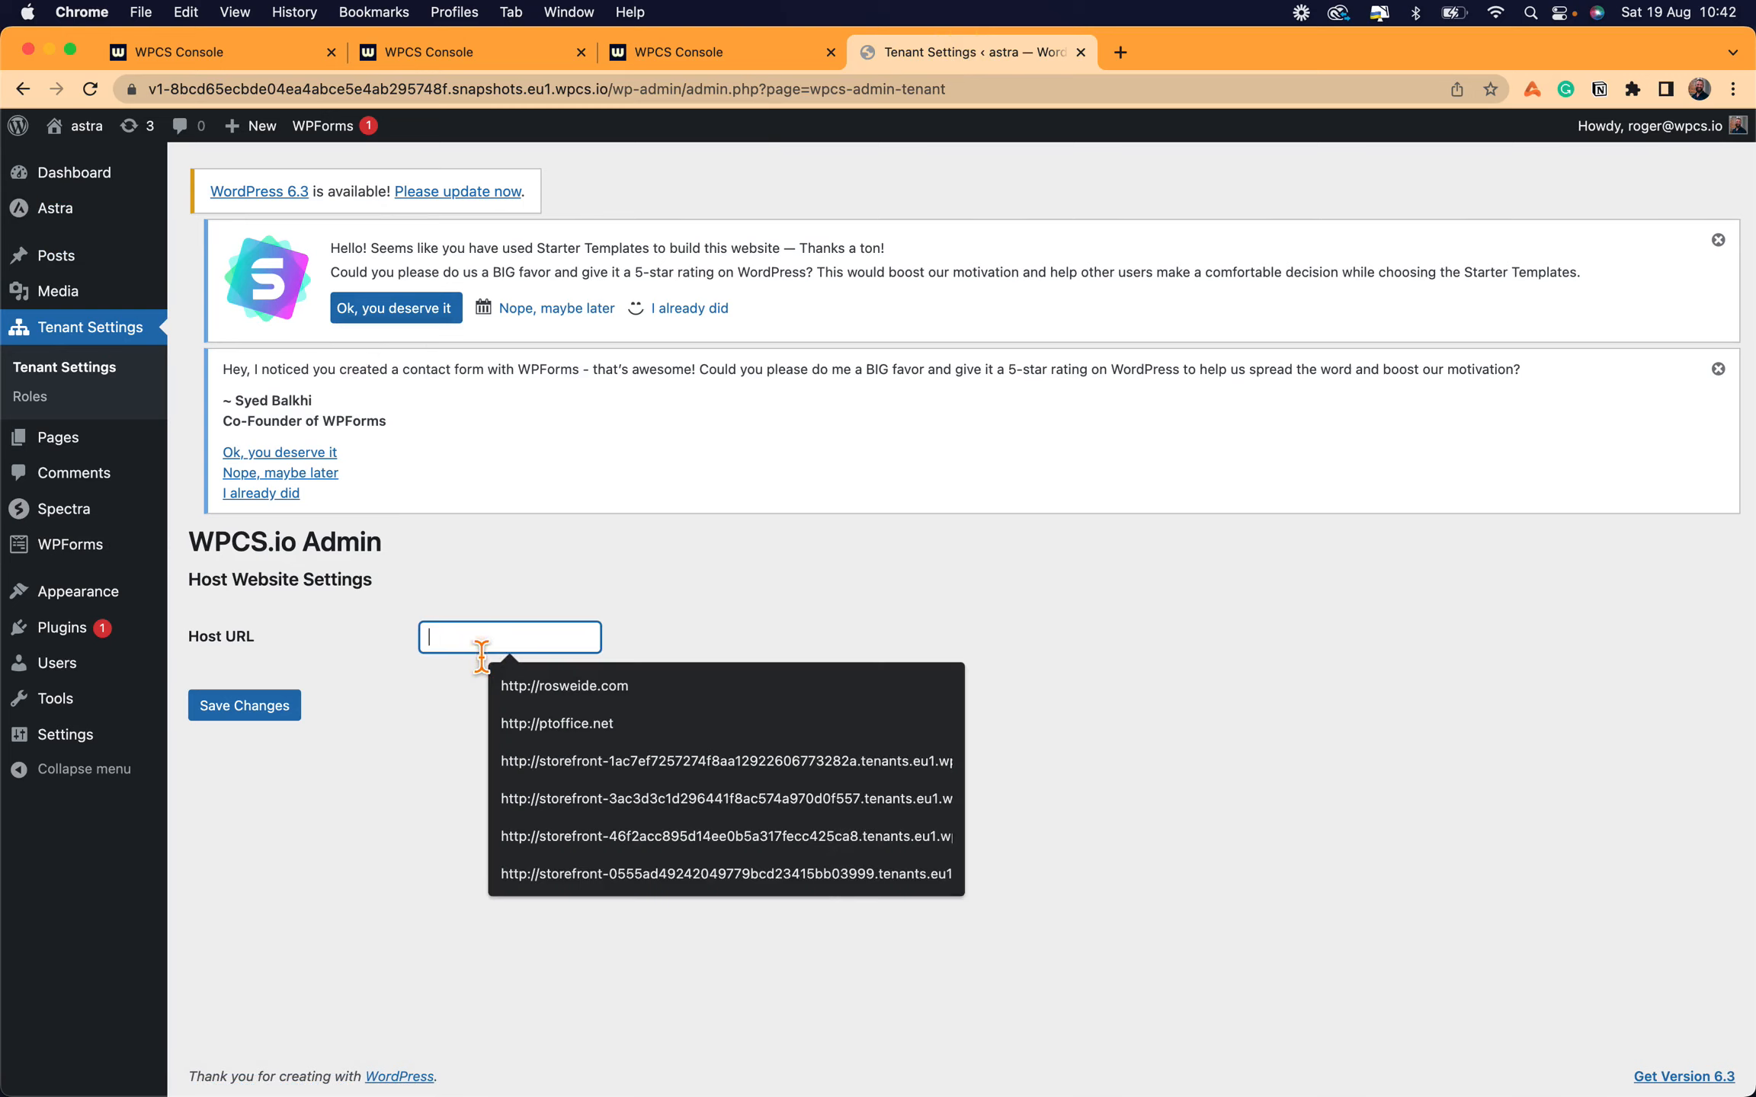
key("super+v")
left_click(244, 706)
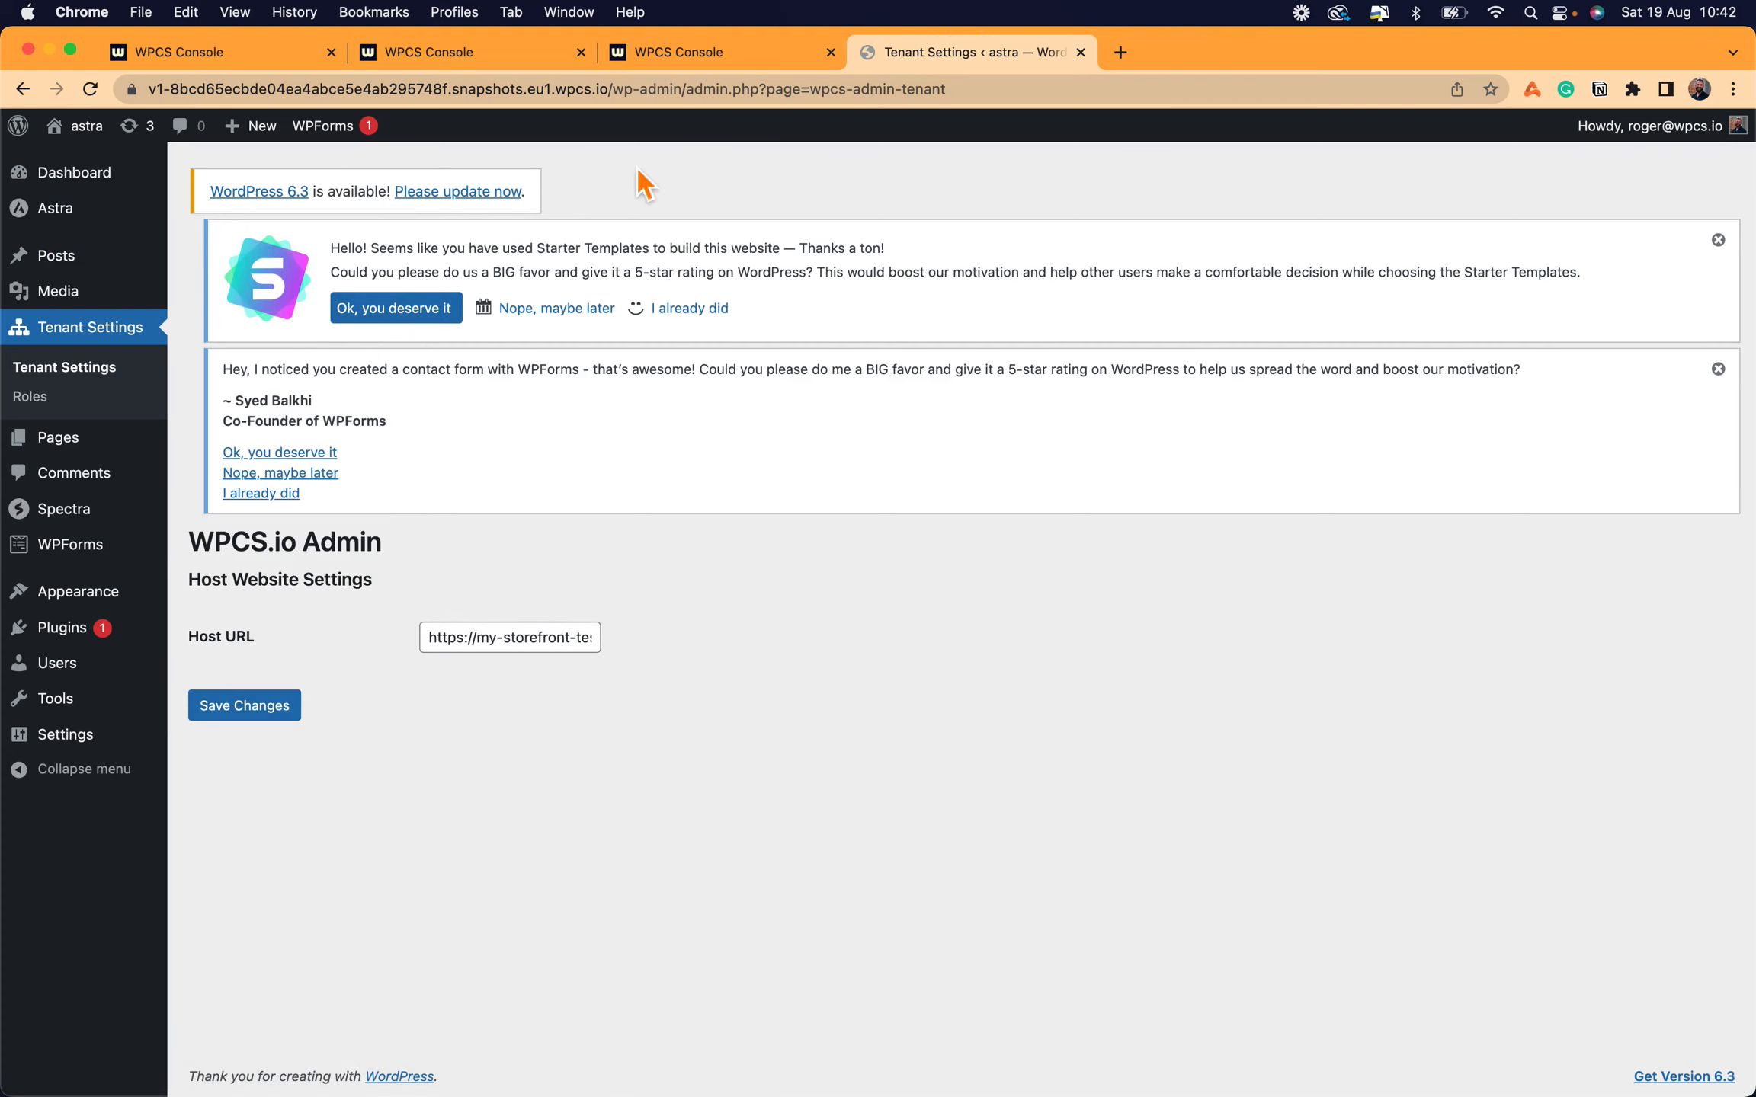
- Return to the My Storefront test demo tenant page and view its PHP constants
left_click(730, 67)
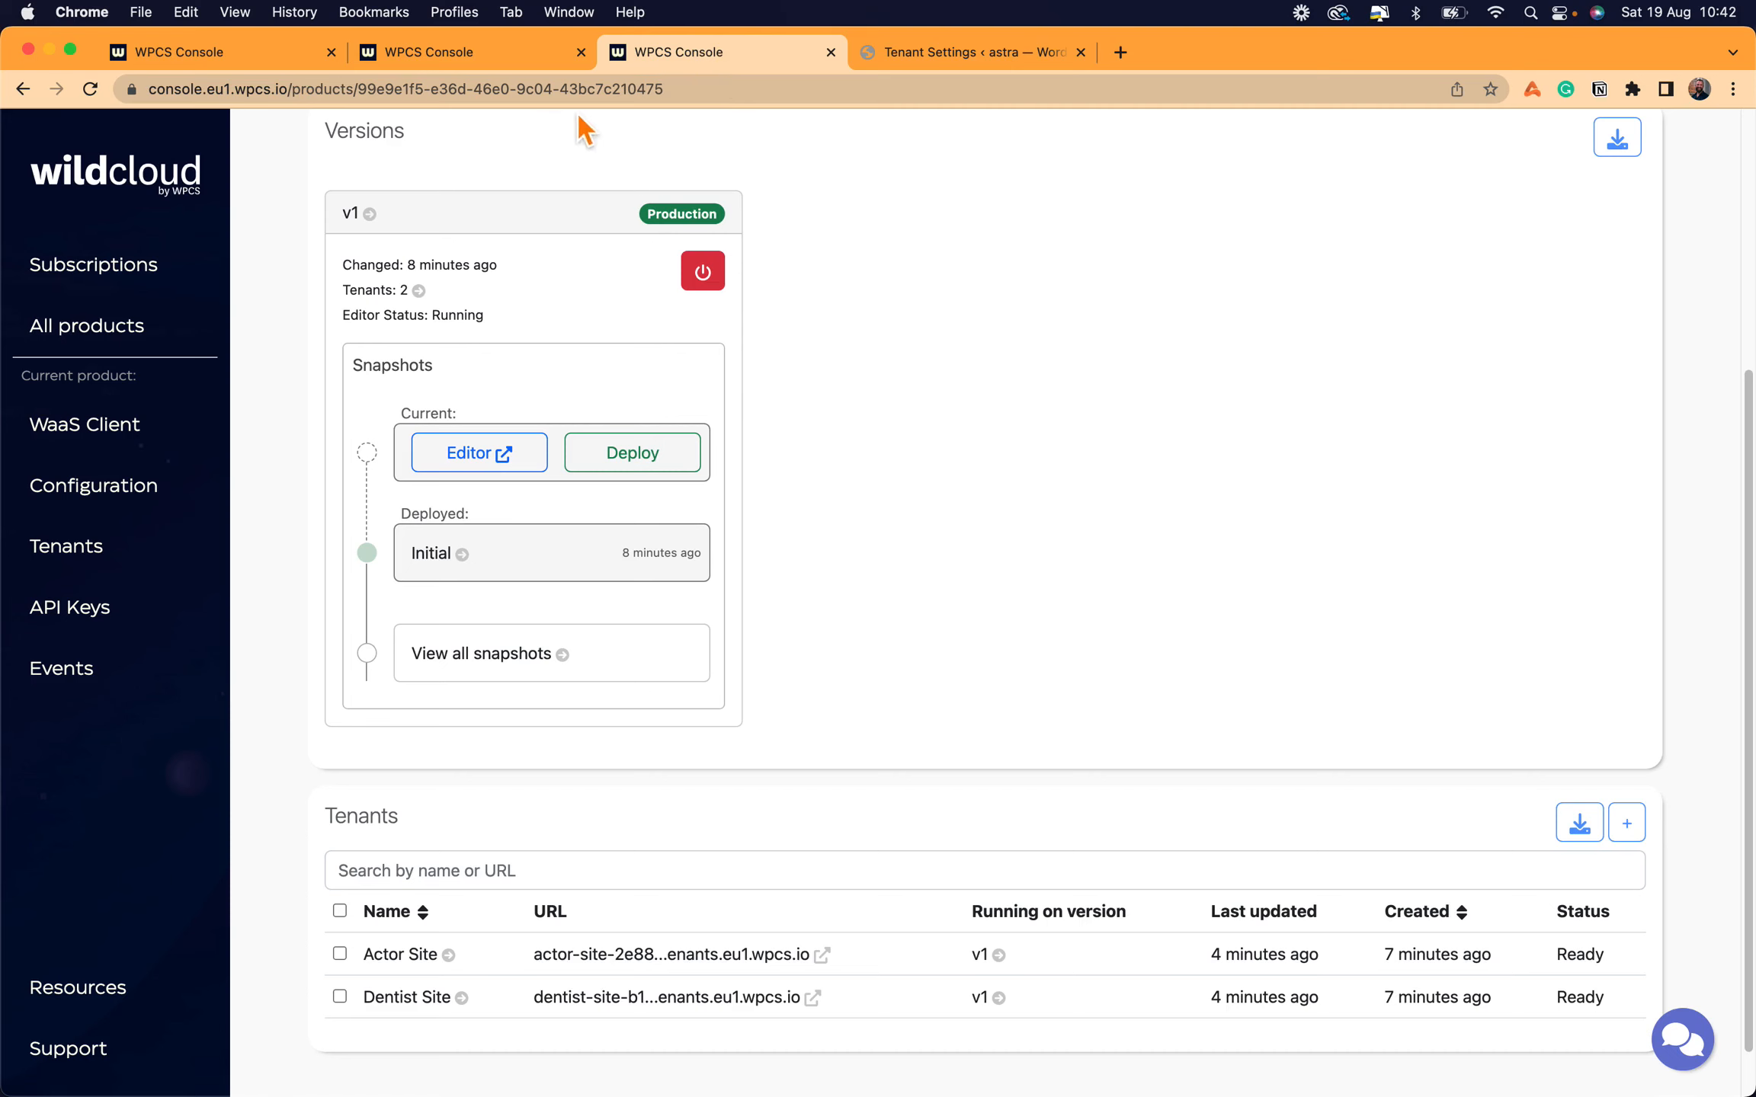
left_click(509, 61)
left_click(1120, 460)
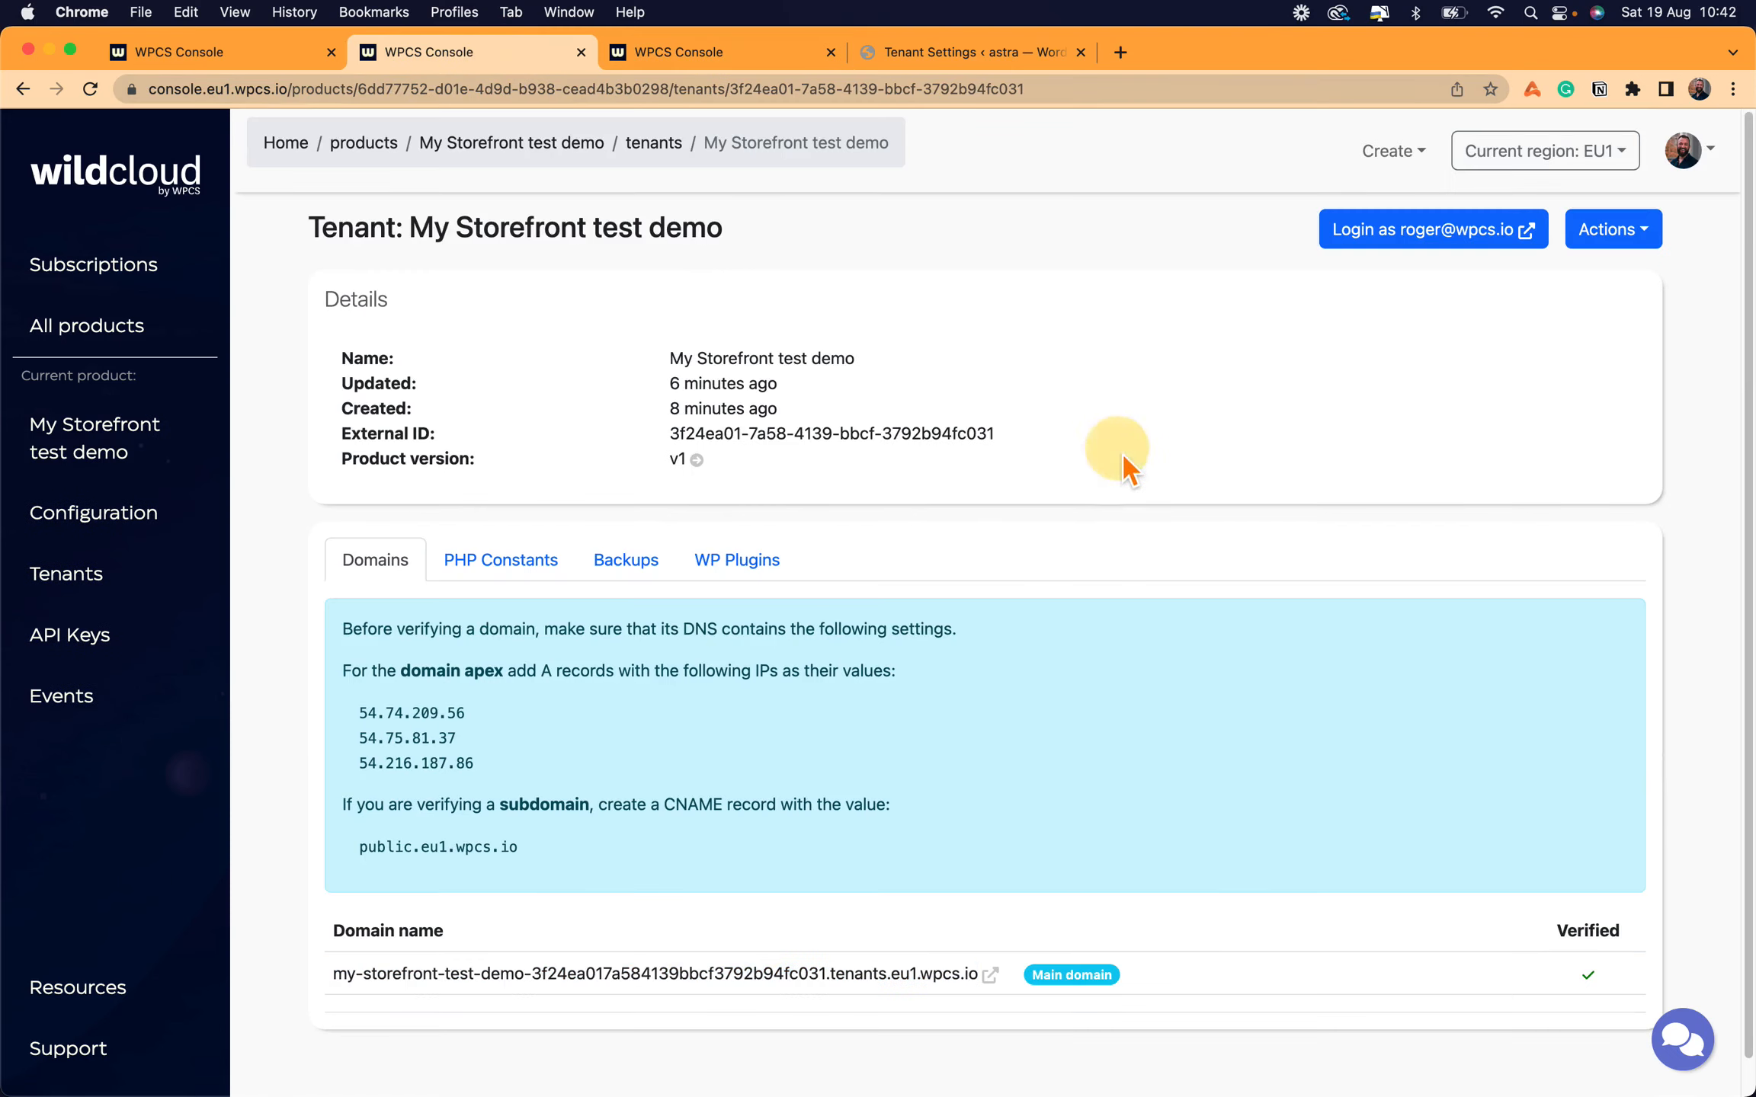
left_click(541, 583)
scroll(613, 819, "down", 2)
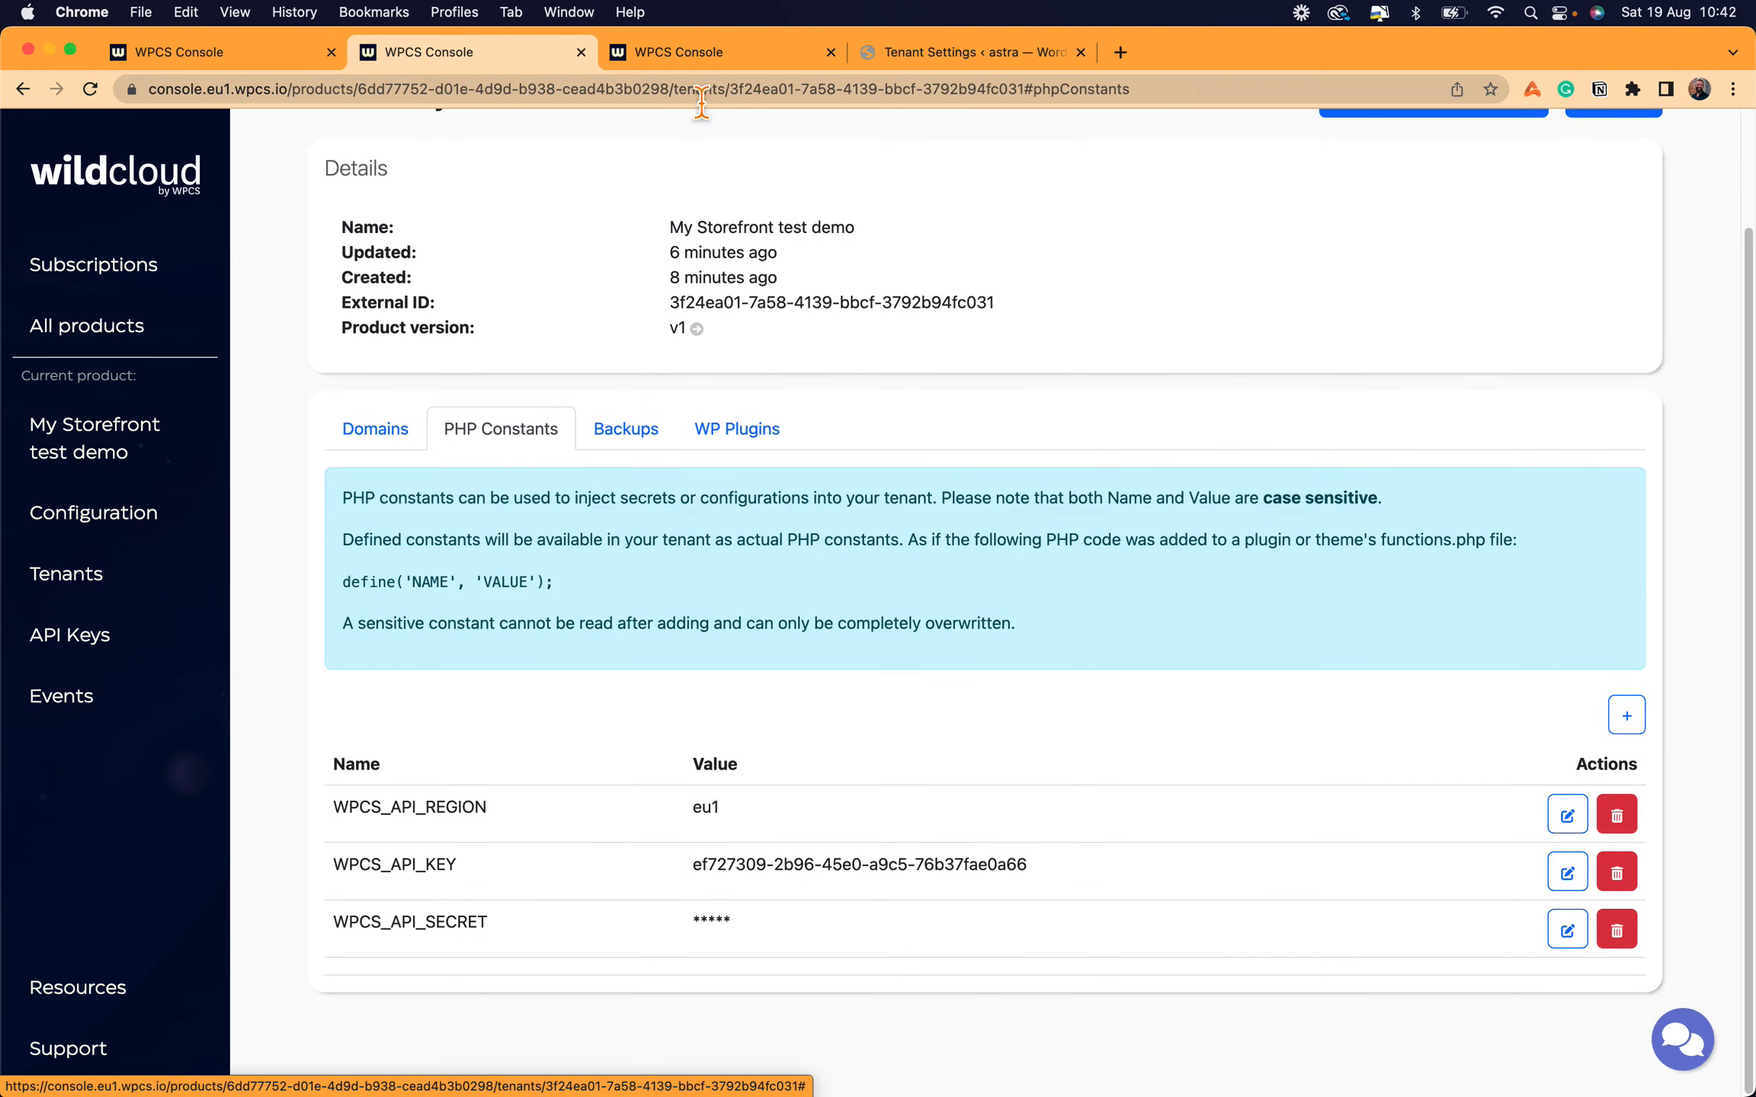
- View the WaaS Client product's API keys and compare them with the storefront tenant's PHP constants
left_click(705, 54)
scroll(690, 213, "up", 5)
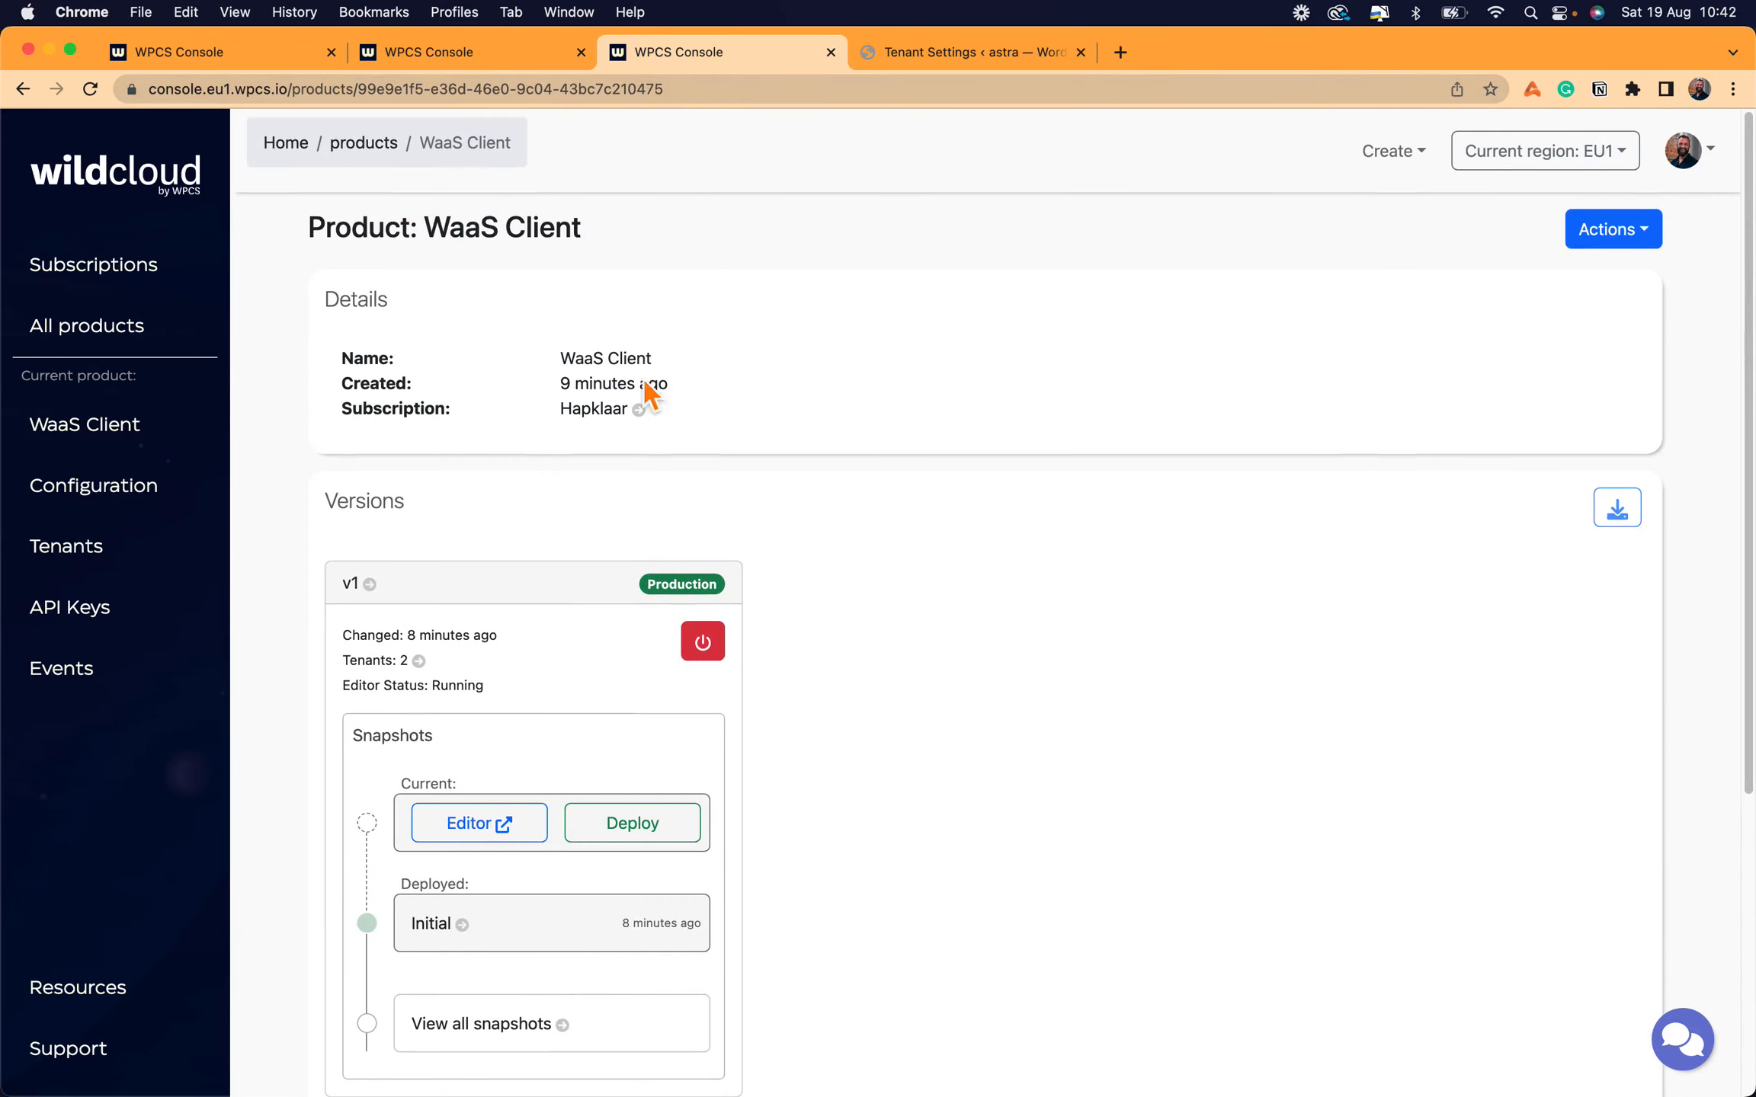
scroll(671, 411, "down", 6)
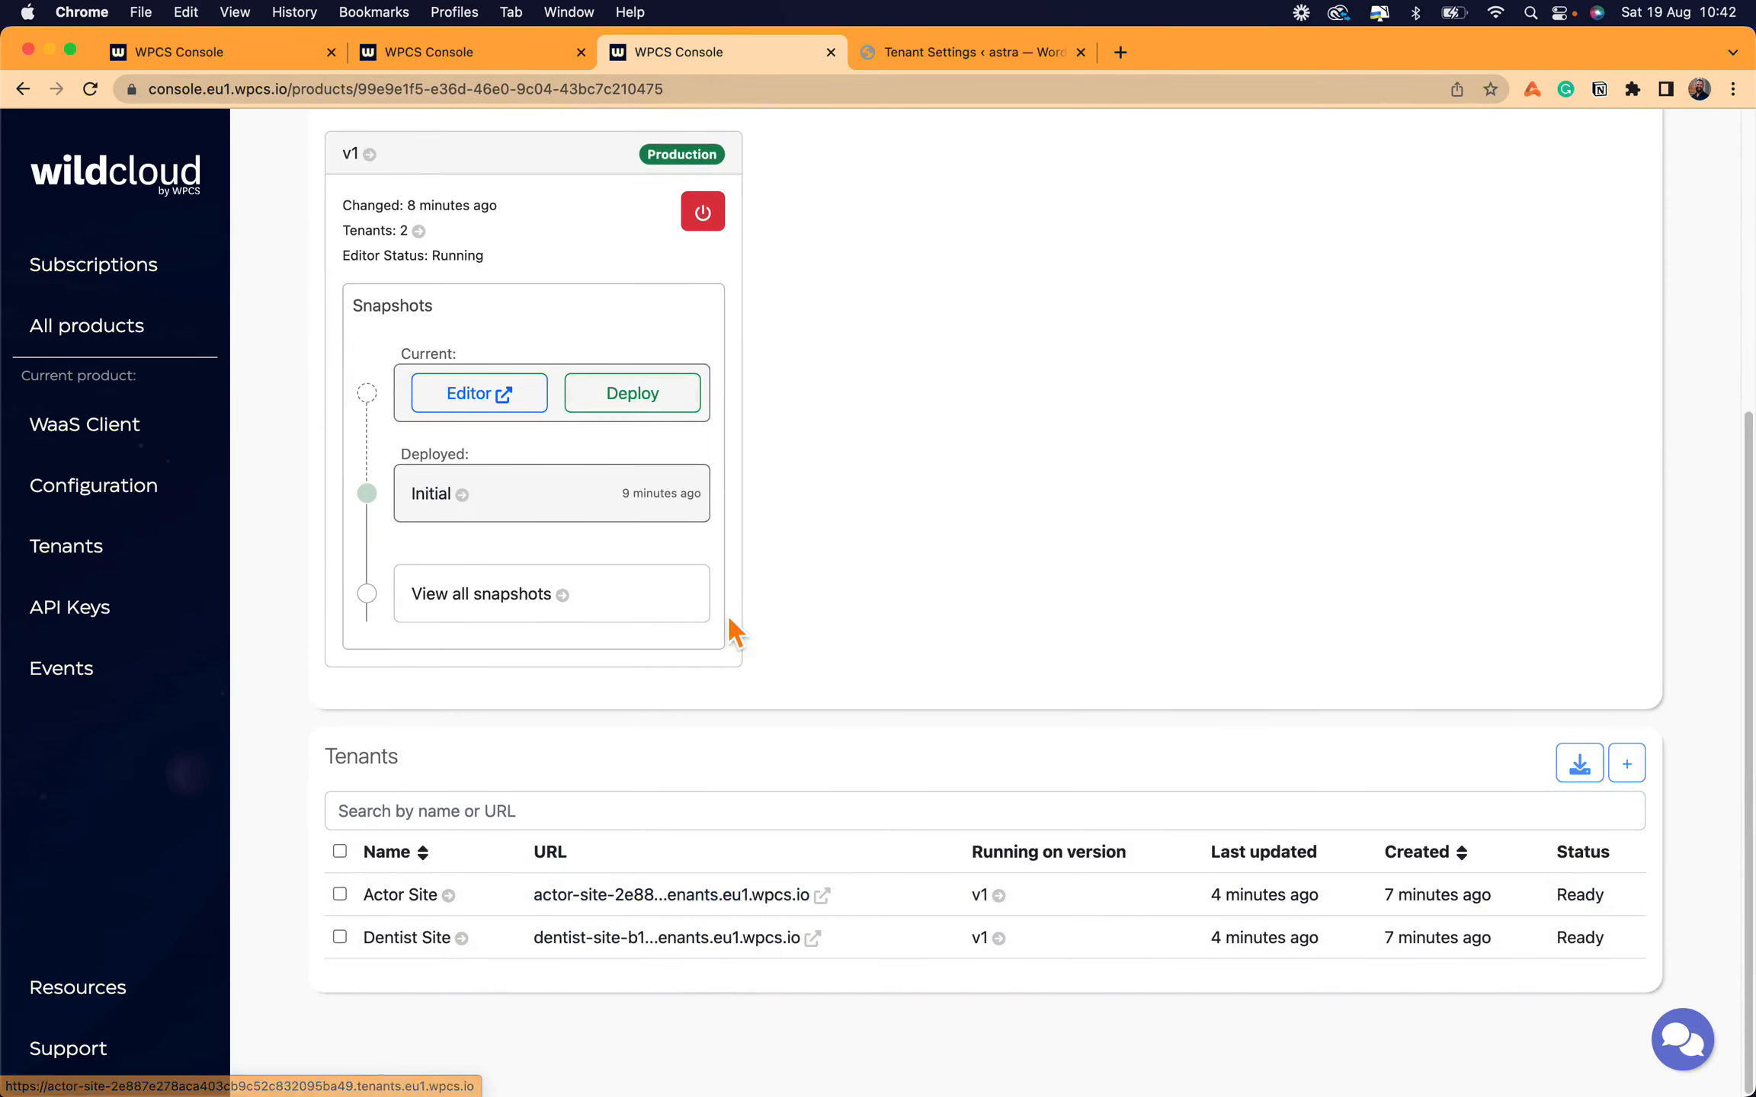
left_click(106, 615)
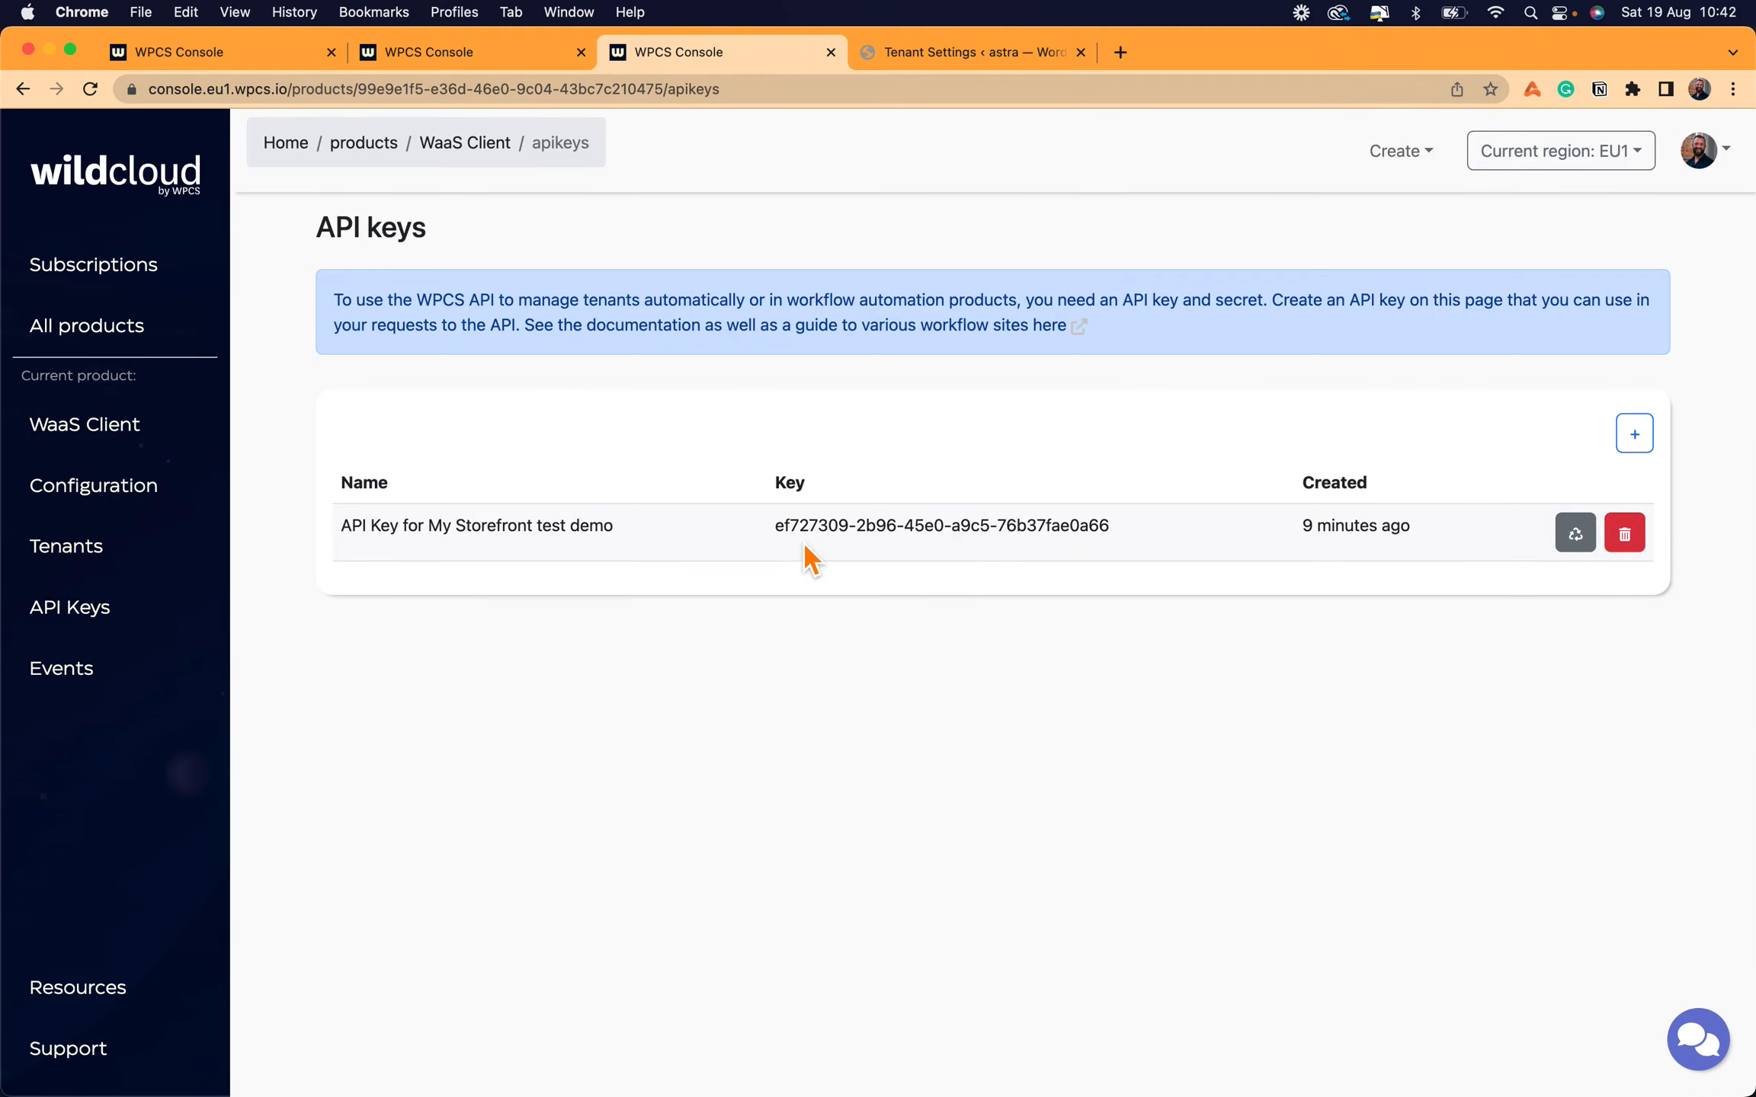
left_click(534, 58)
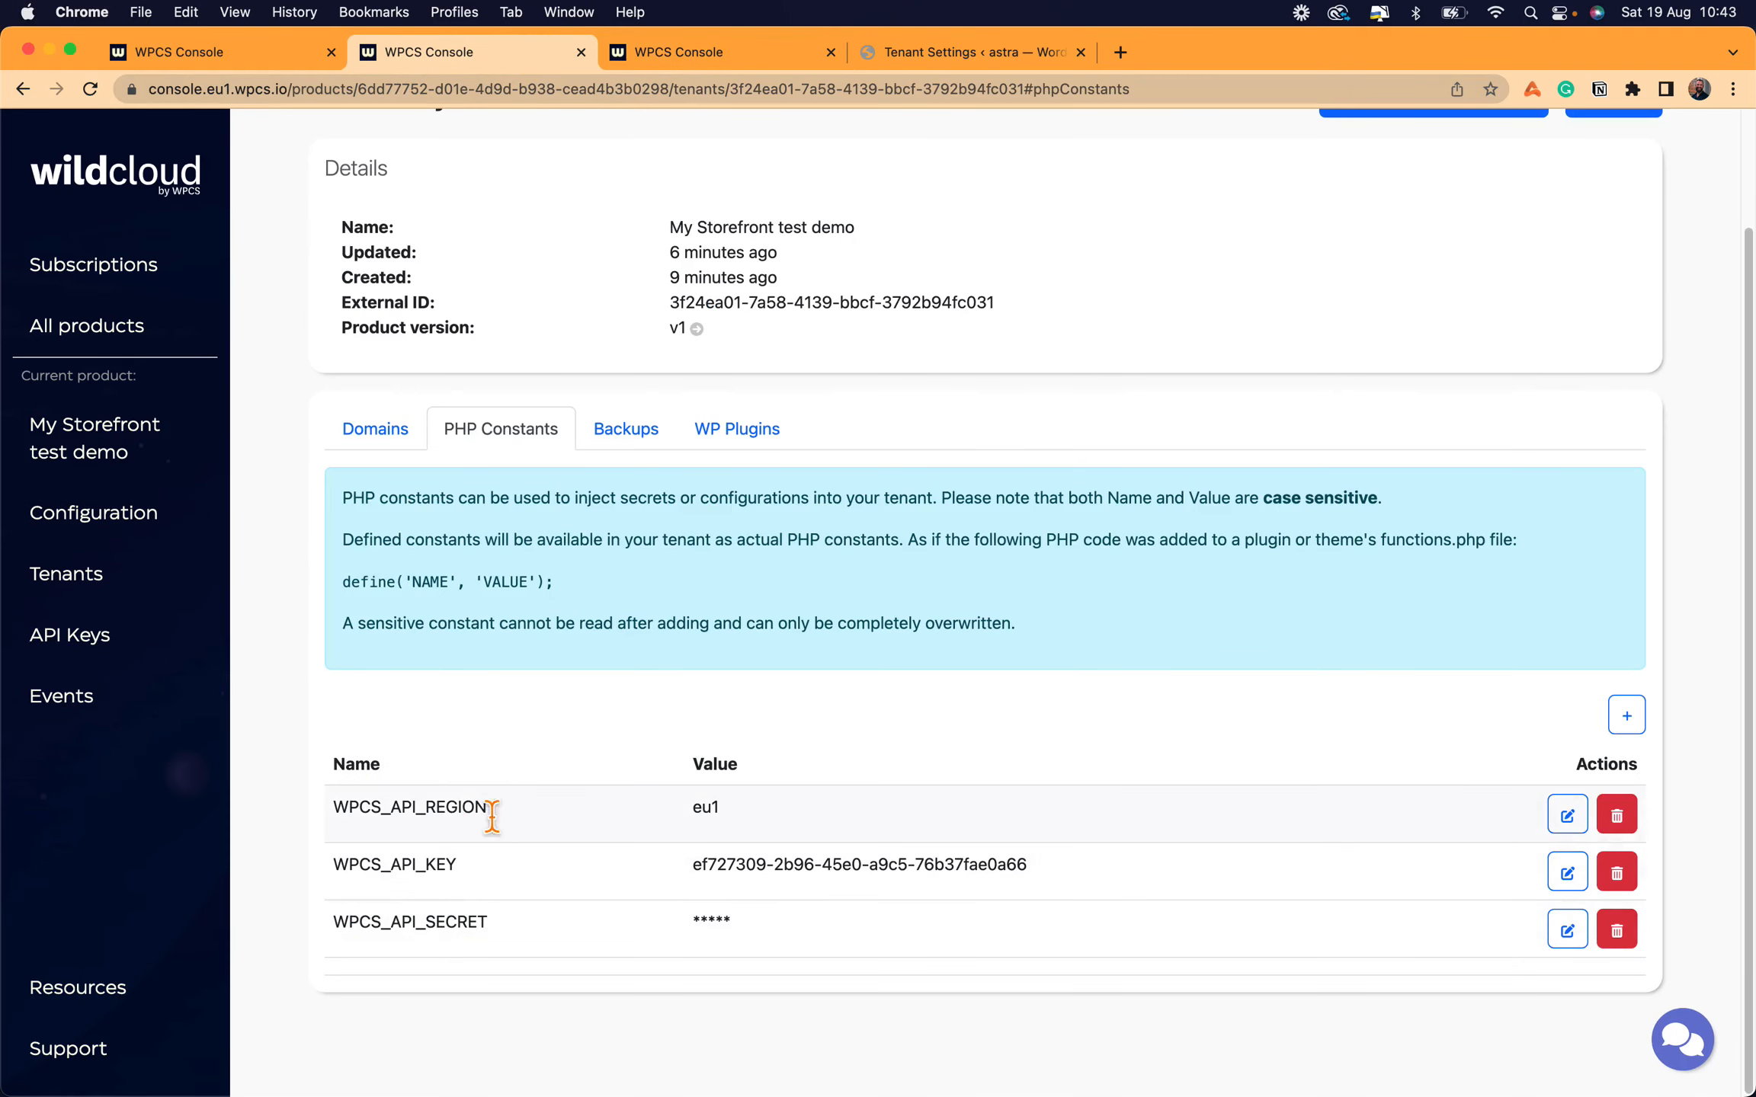
scroll(531, 825, "up", 3)
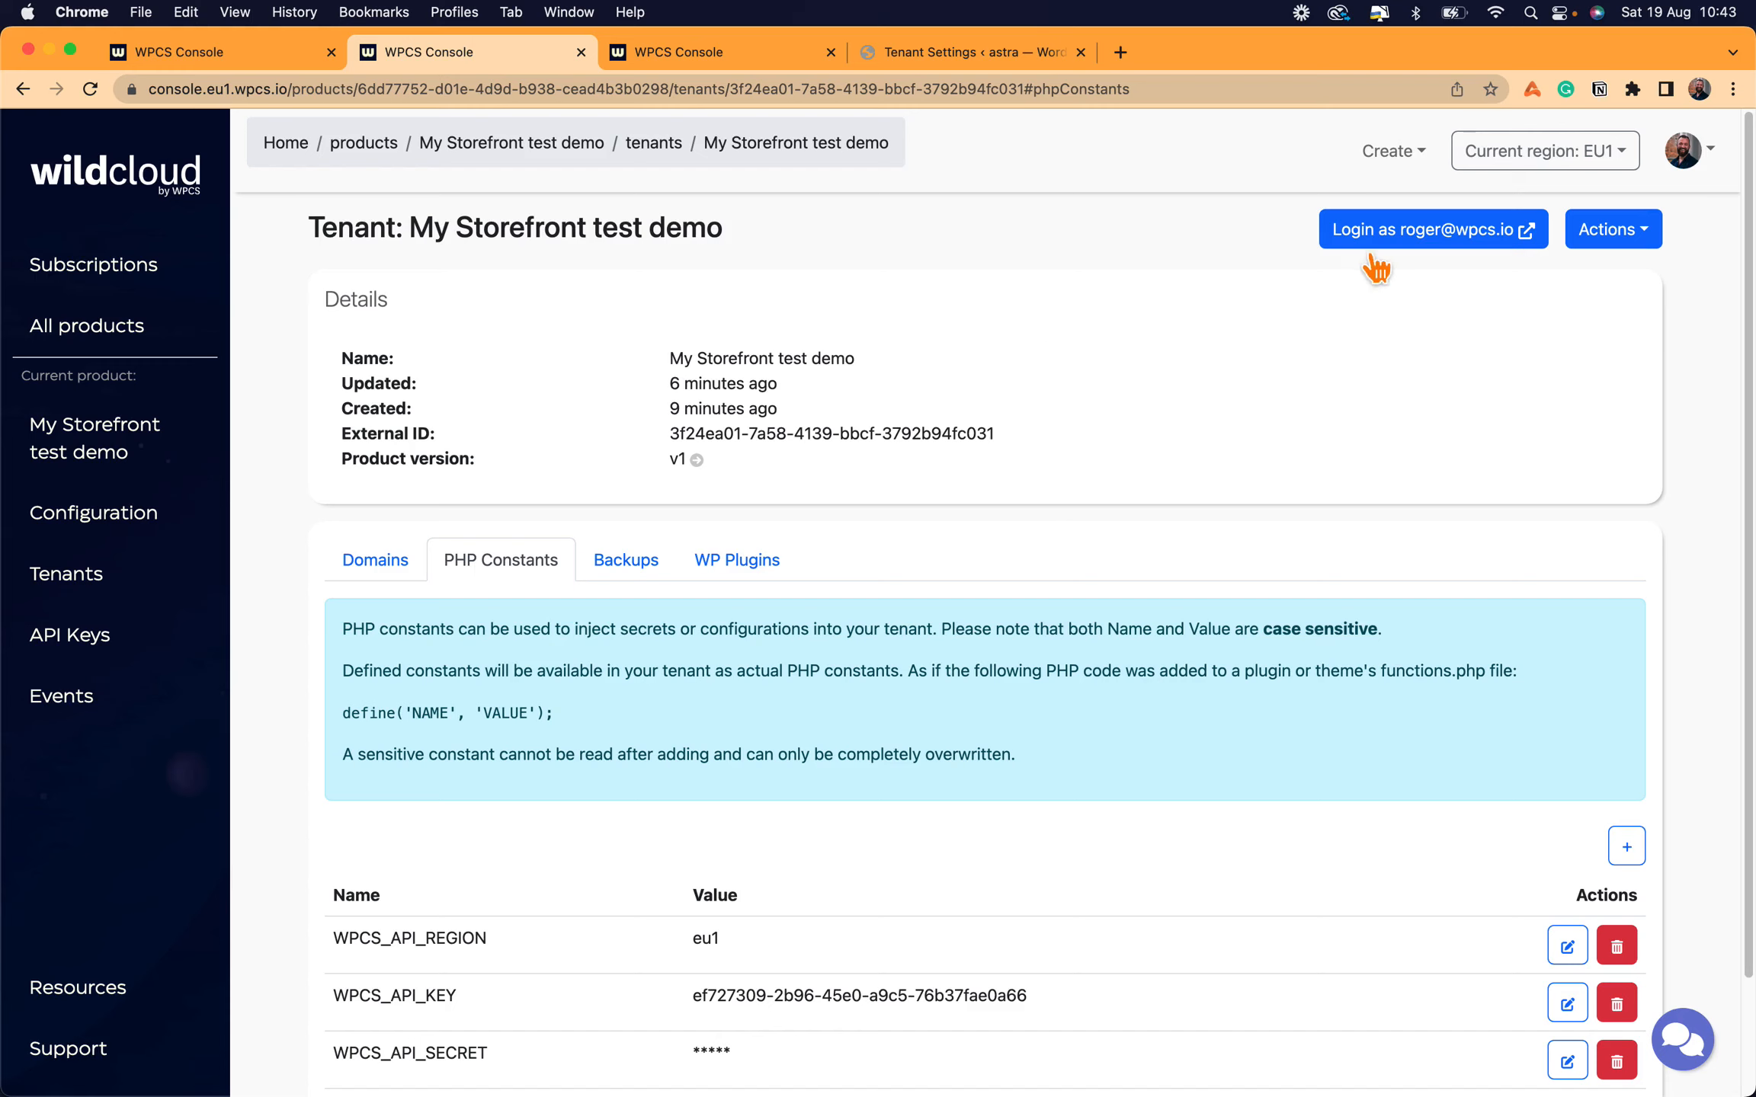
- Log in to the storefront tenant's WordPress admin and review its installed plugins and the WPCS.io Getting Started page
left_click(1368, 229)
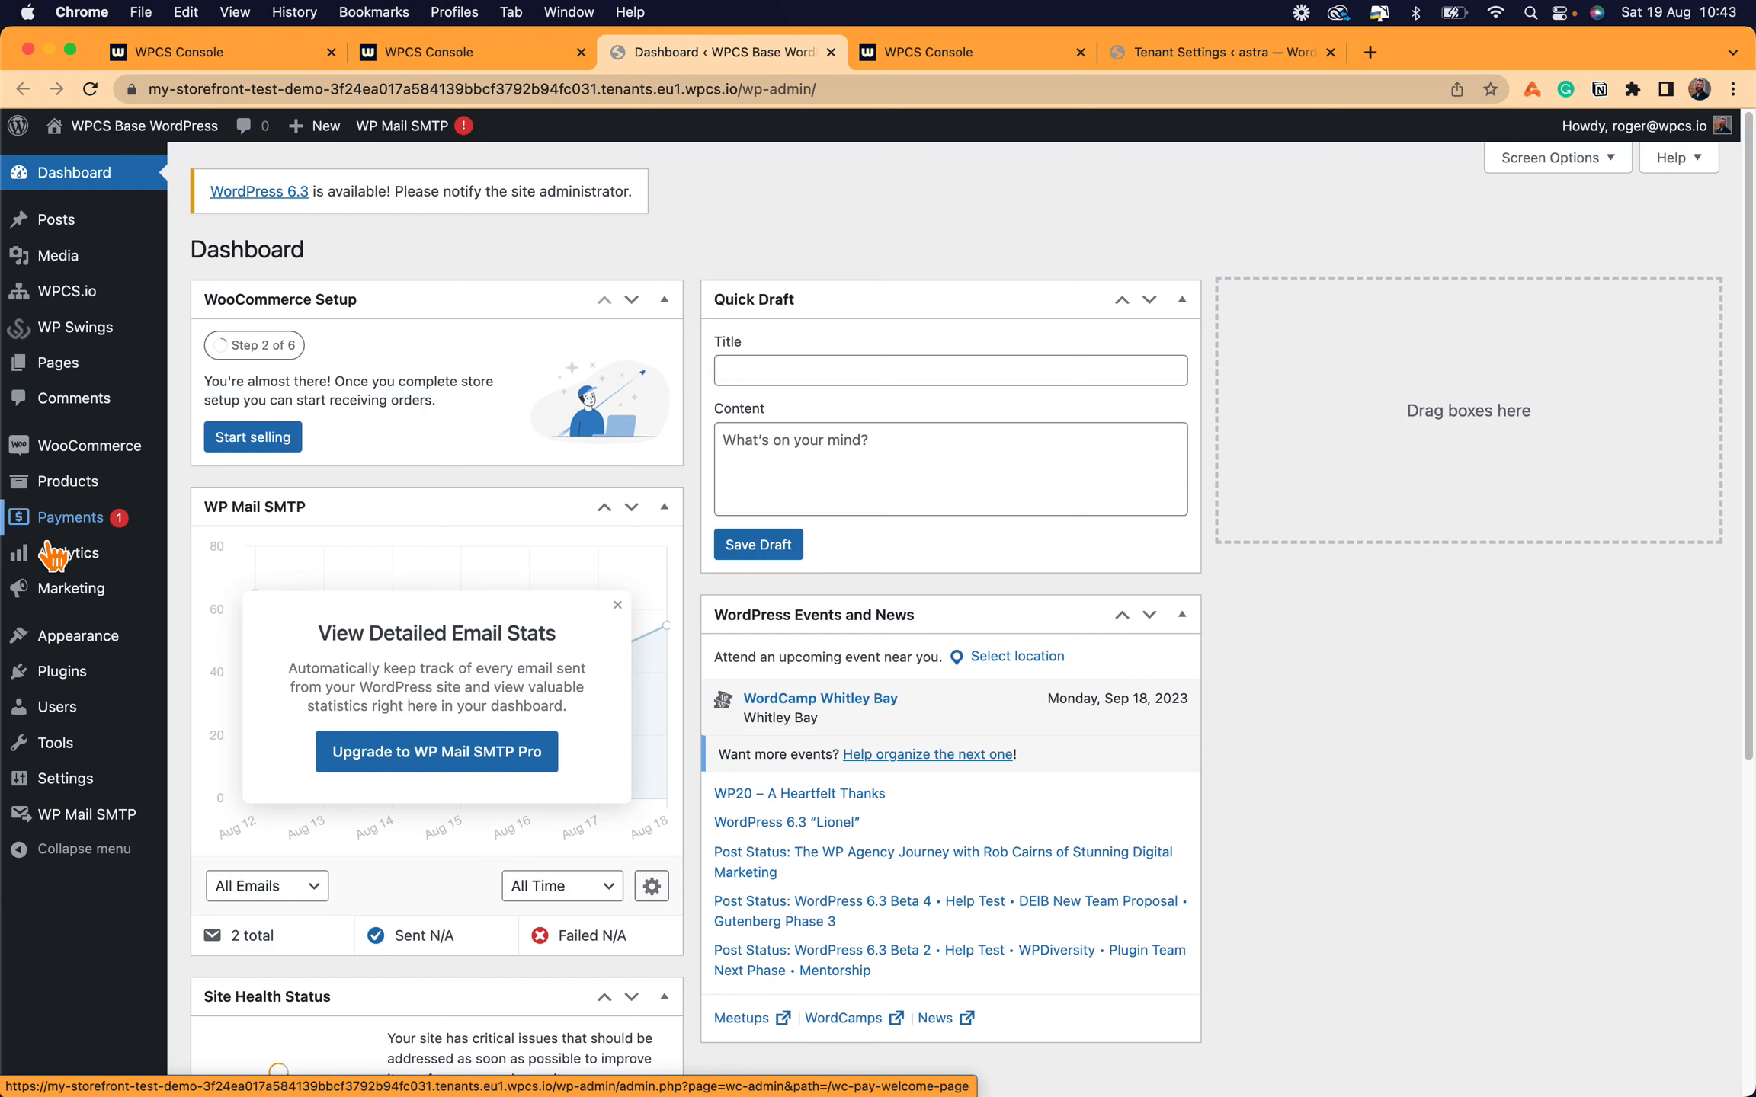
left_click(62, 670)
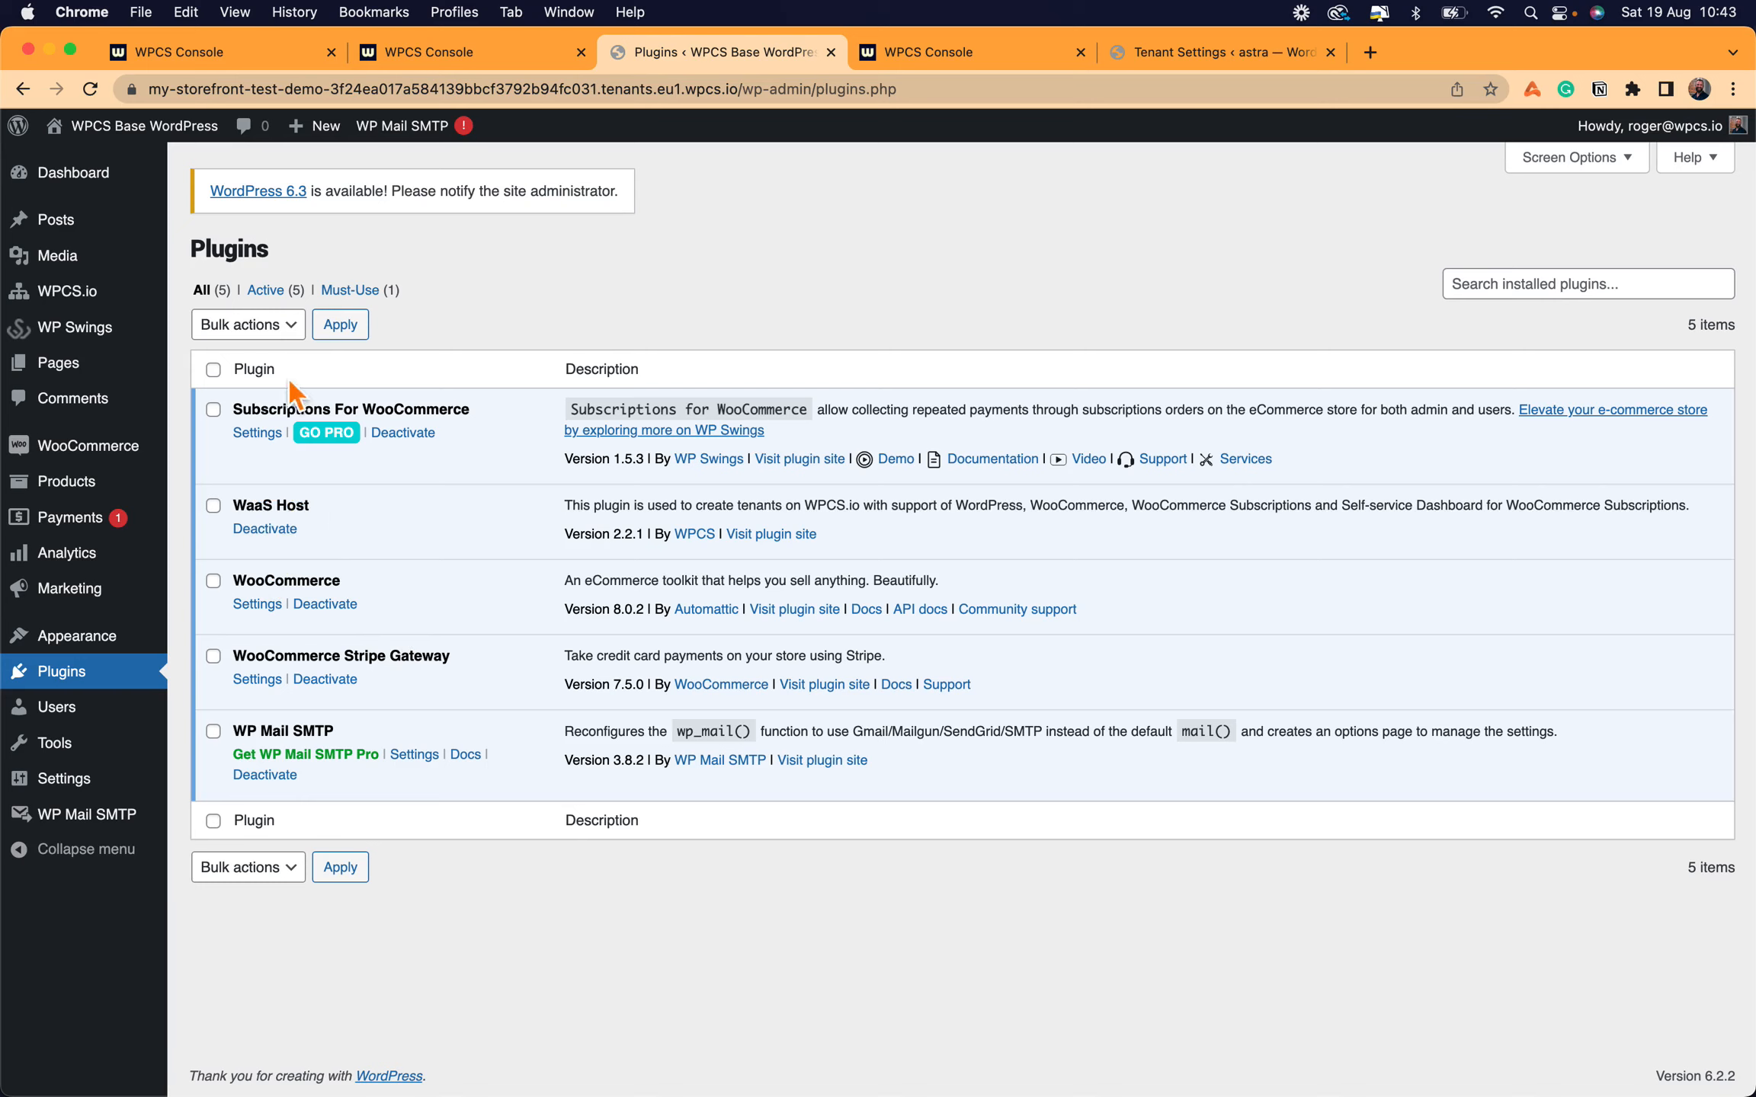
mouse_move(79, 307)
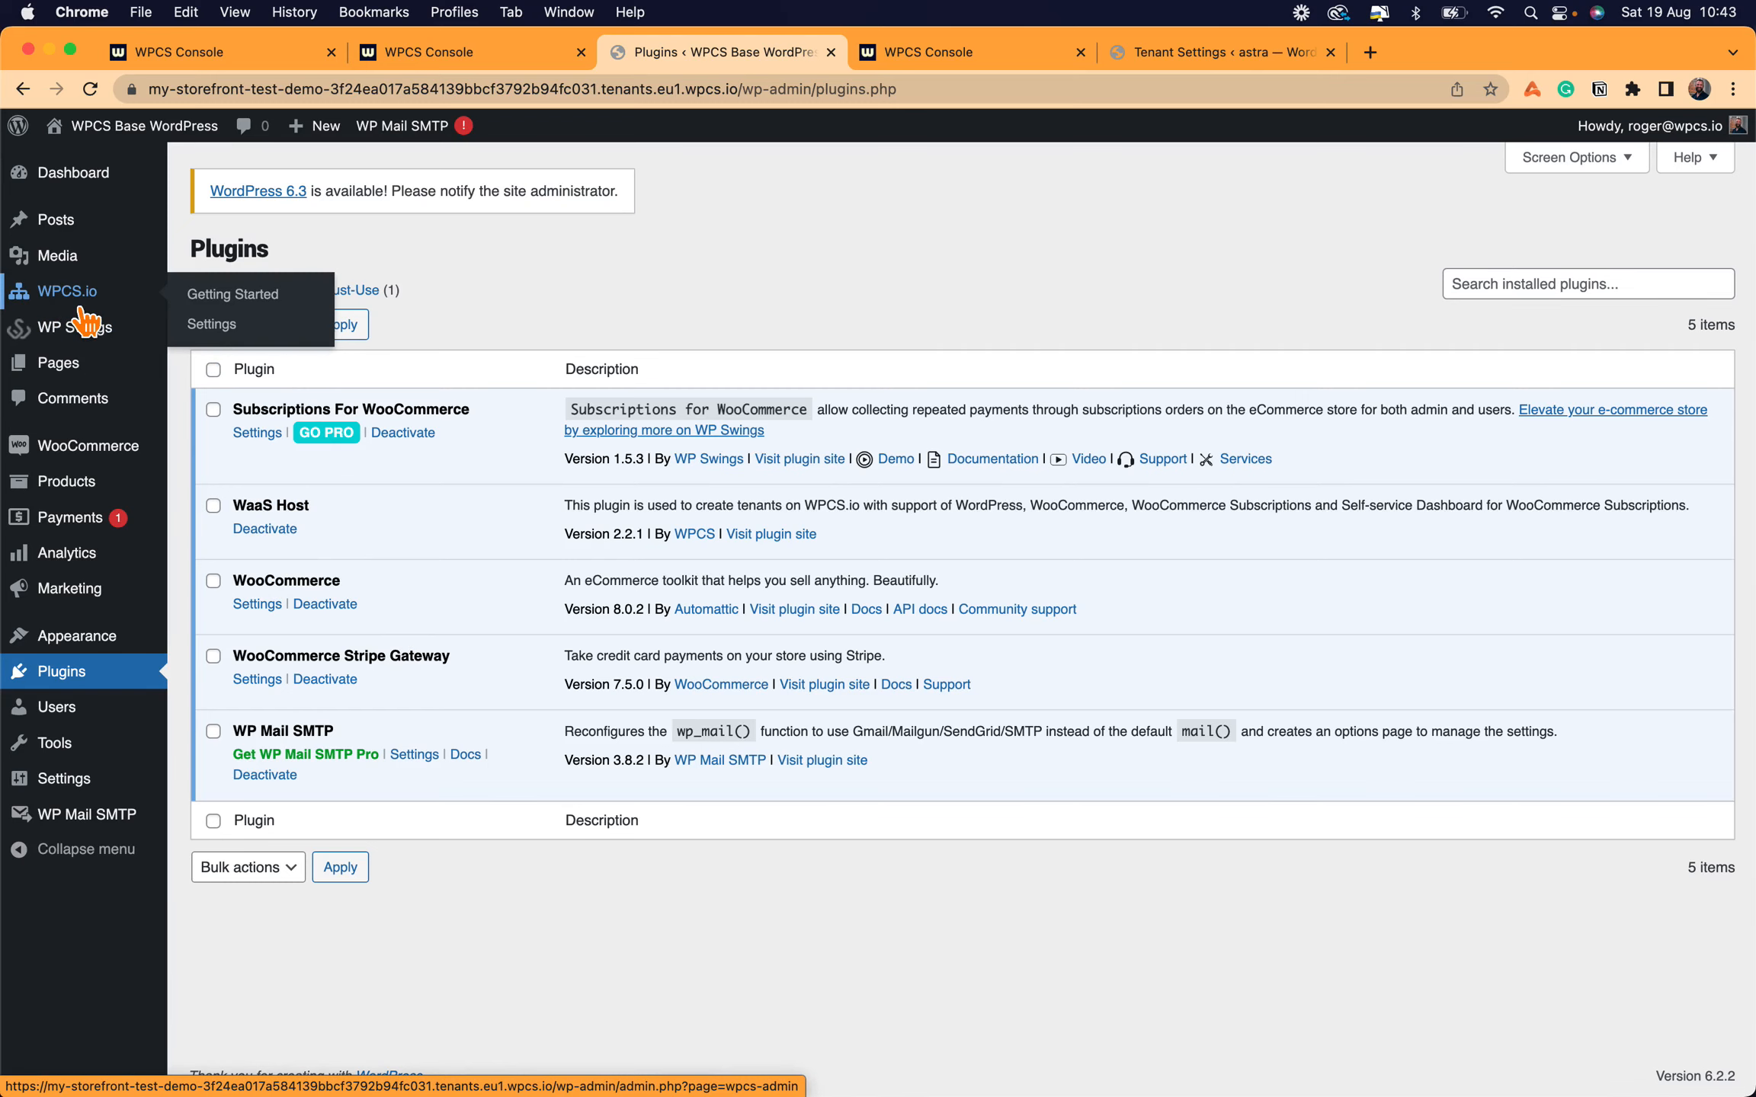
left_click(242, 296)
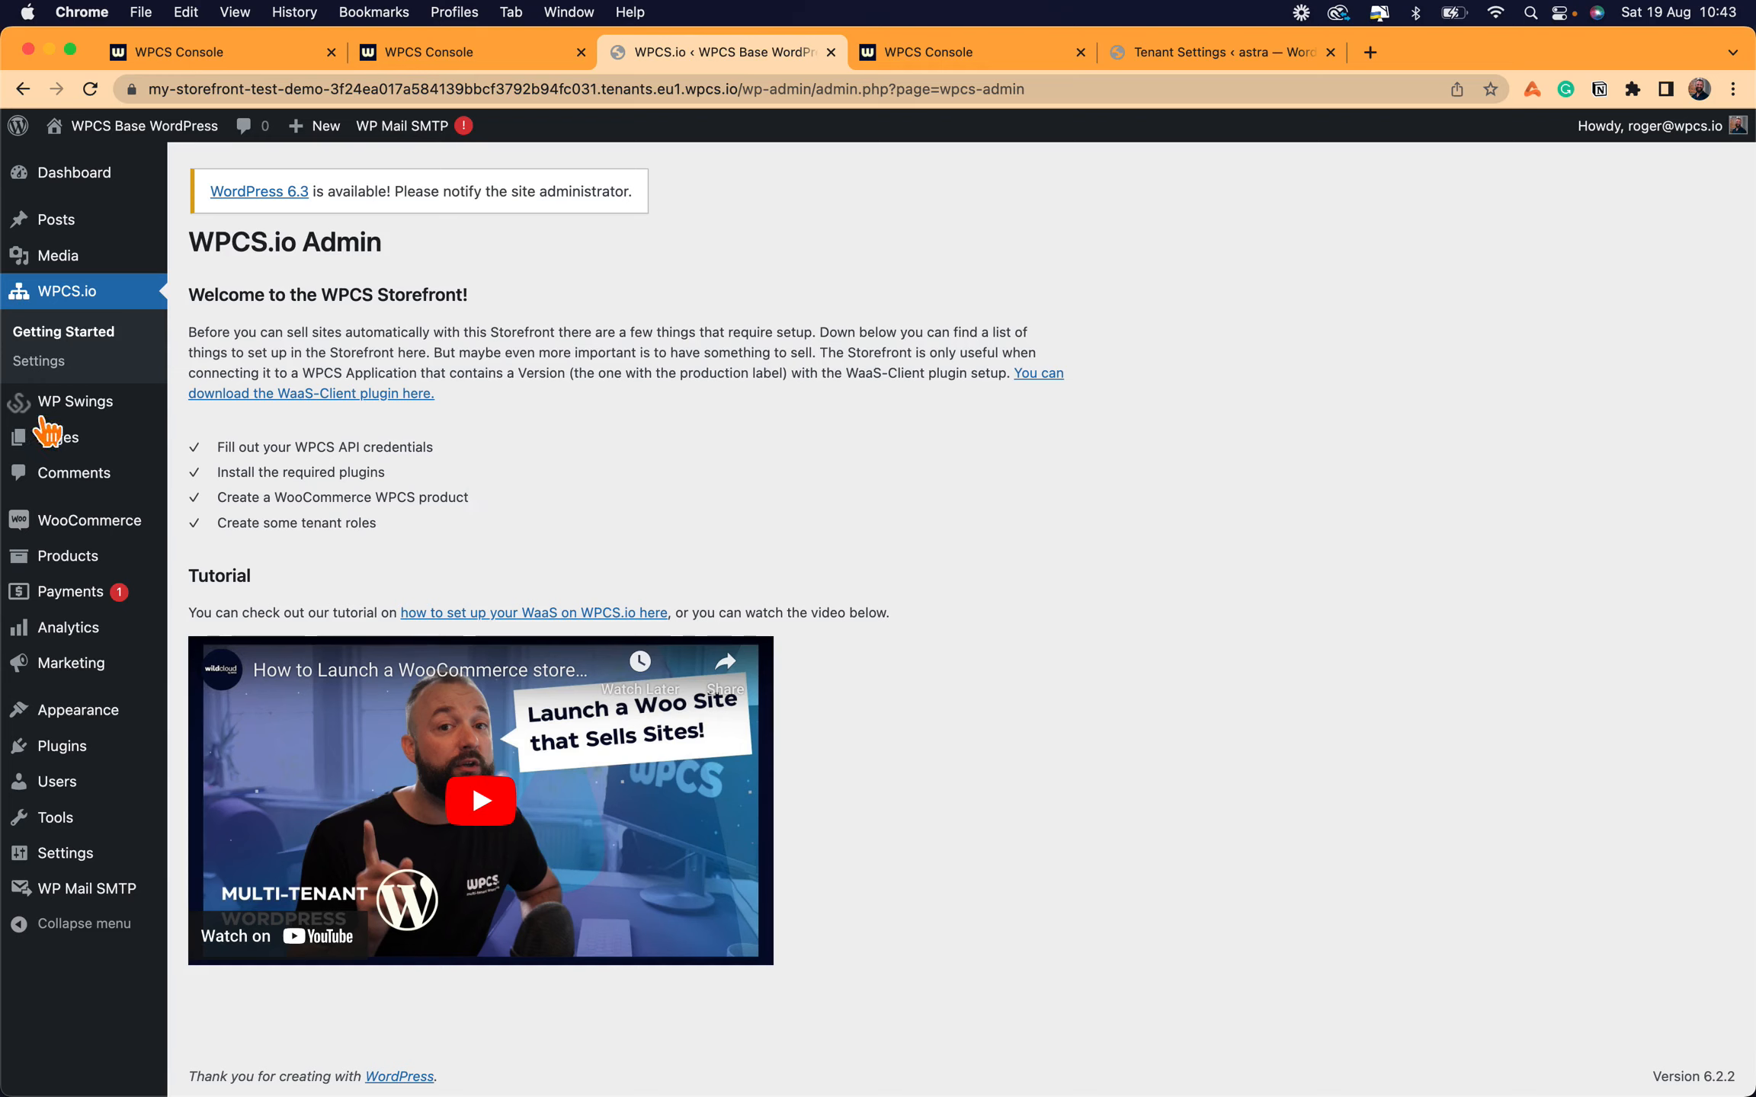
- Review the storefront's WPCS.io settings for credentials, host and notification e-mail
left_click(61, 365)
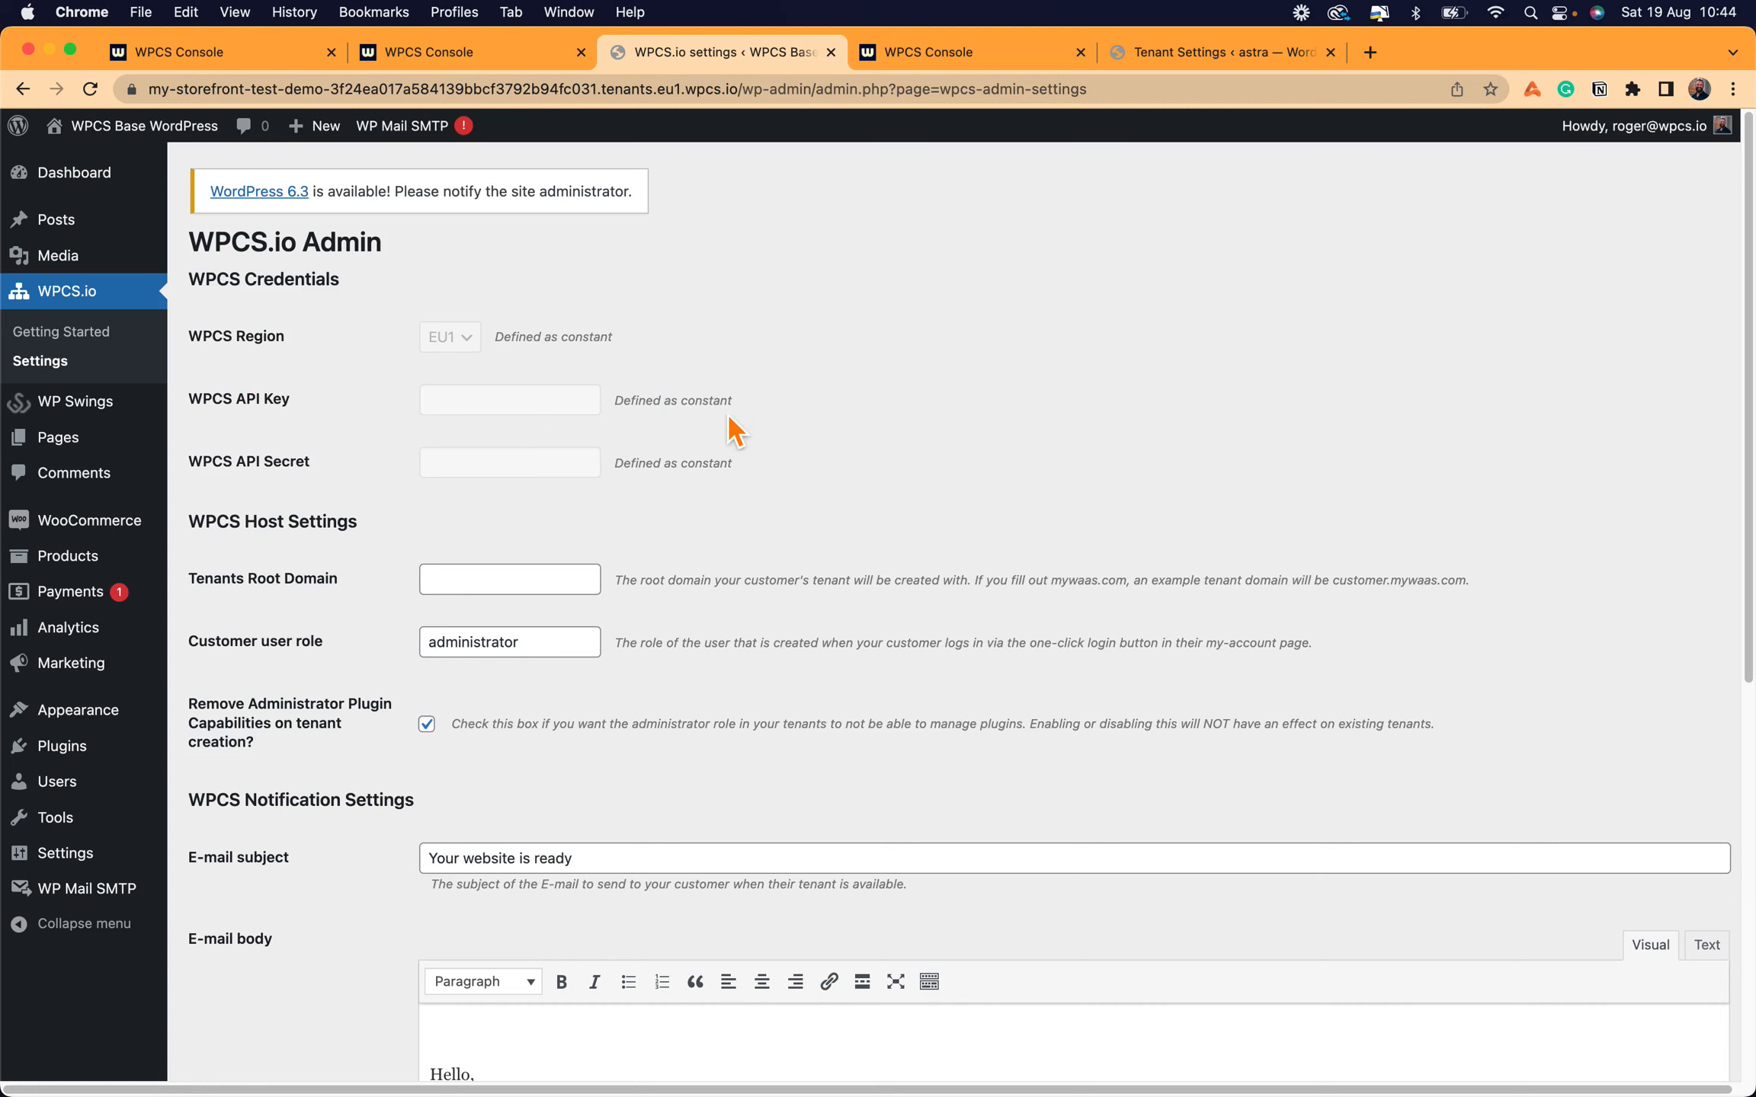
scroll(618, 475, "down", 3)
scroll(625, 488, "down", 6)
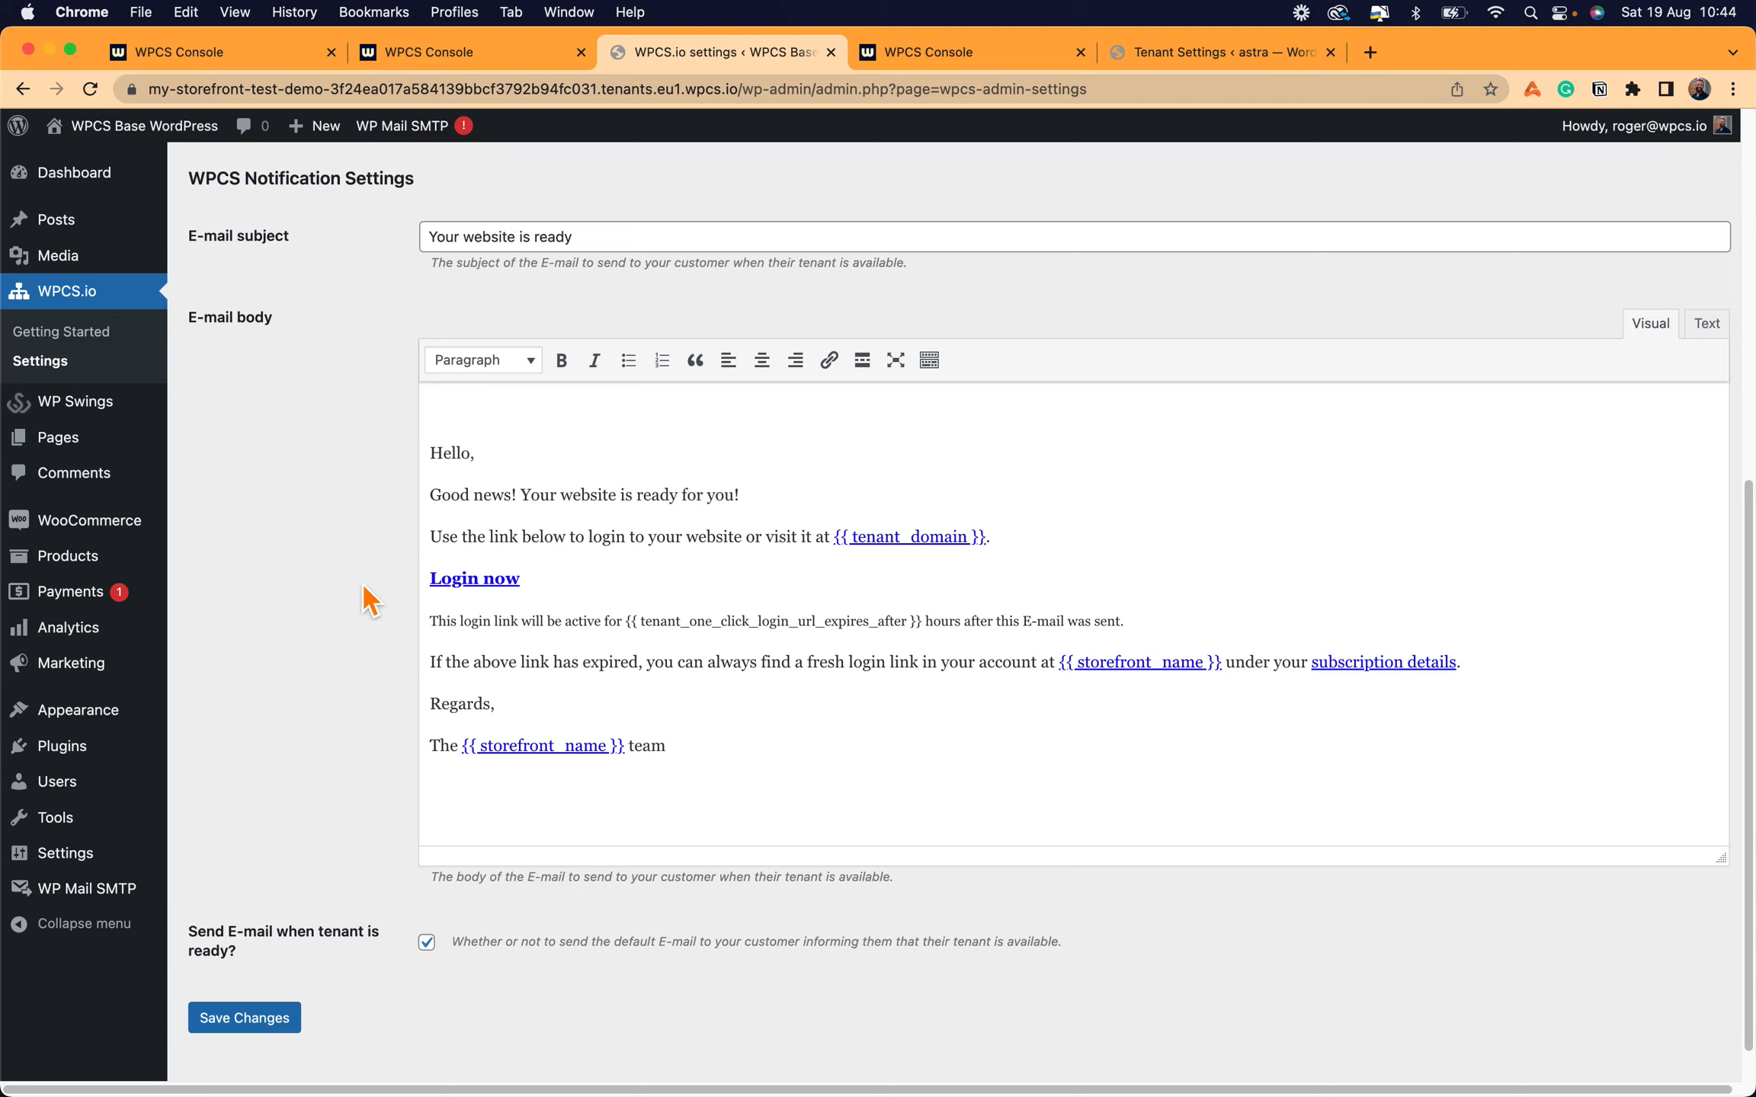
scroll(370, 596, "up", 3)
scroll(370, 596, "up", 7)
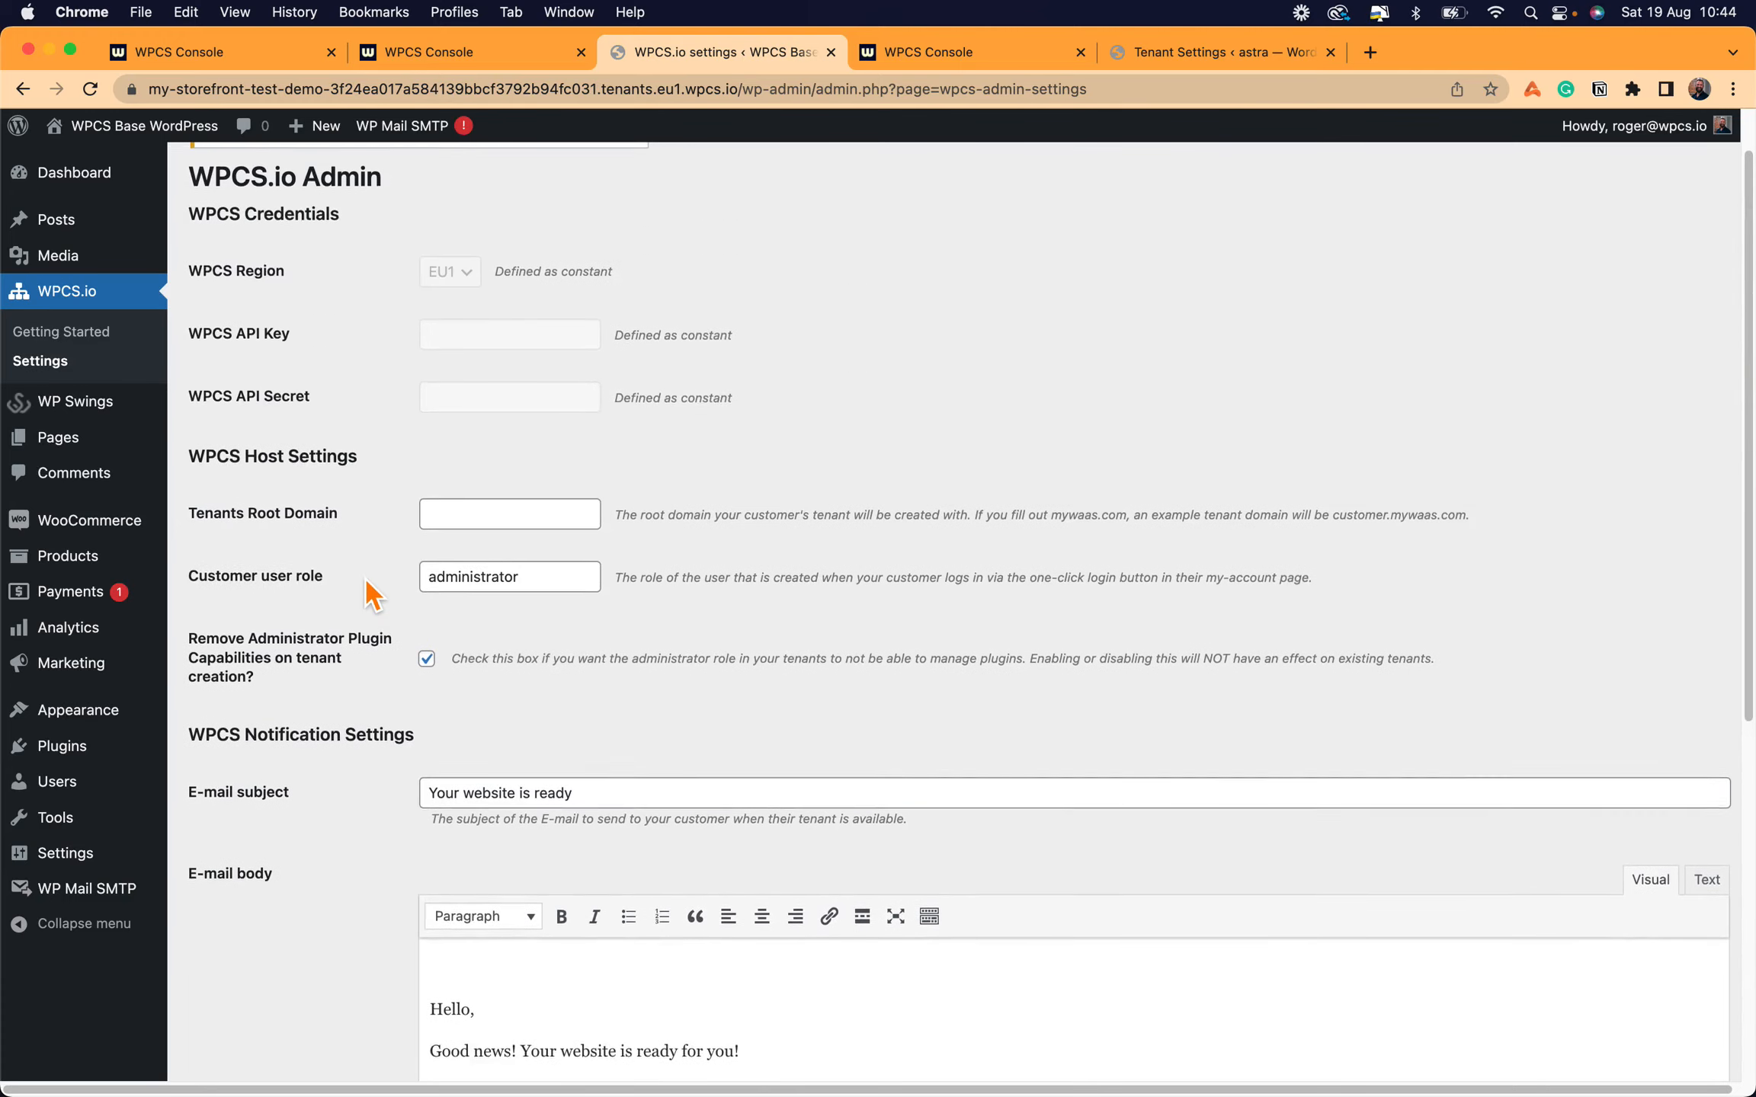
scroll(366, 583, "up", 1)
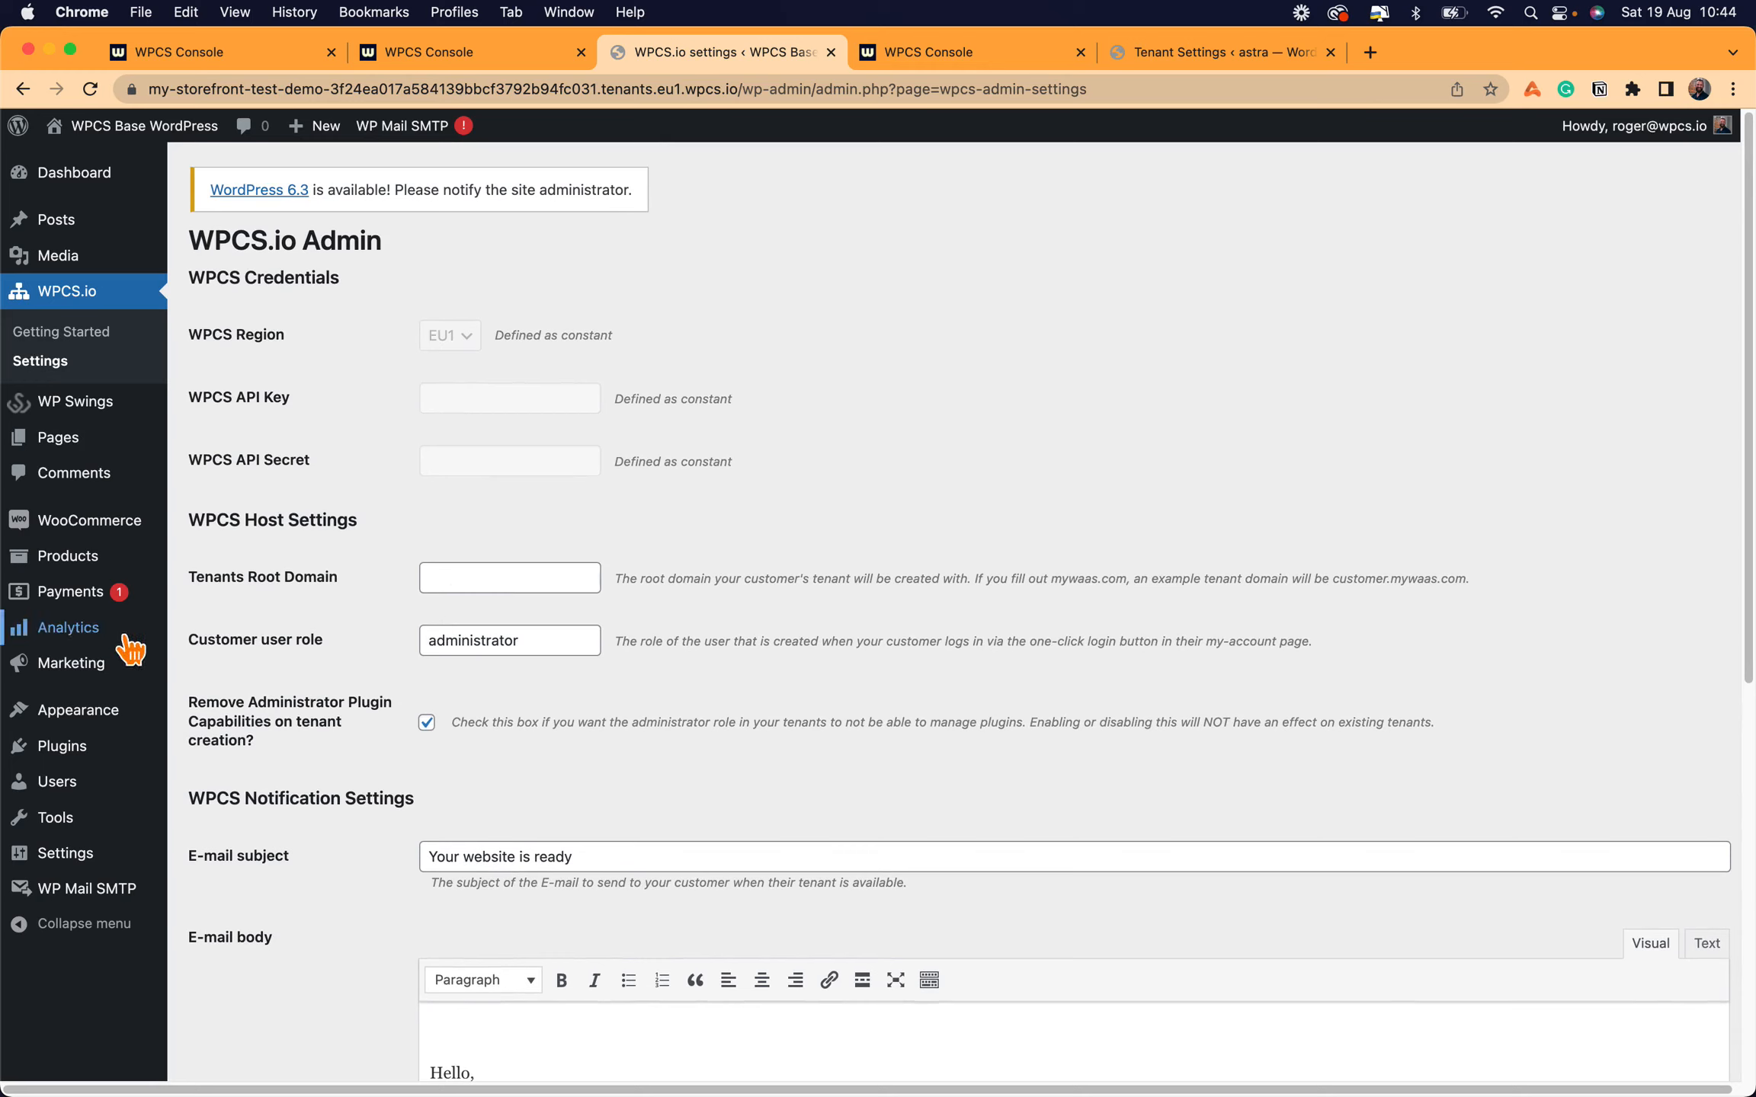
- Open the Premium Portfolio product from the storefront's product list and look through its product data
left_click(68, 556)
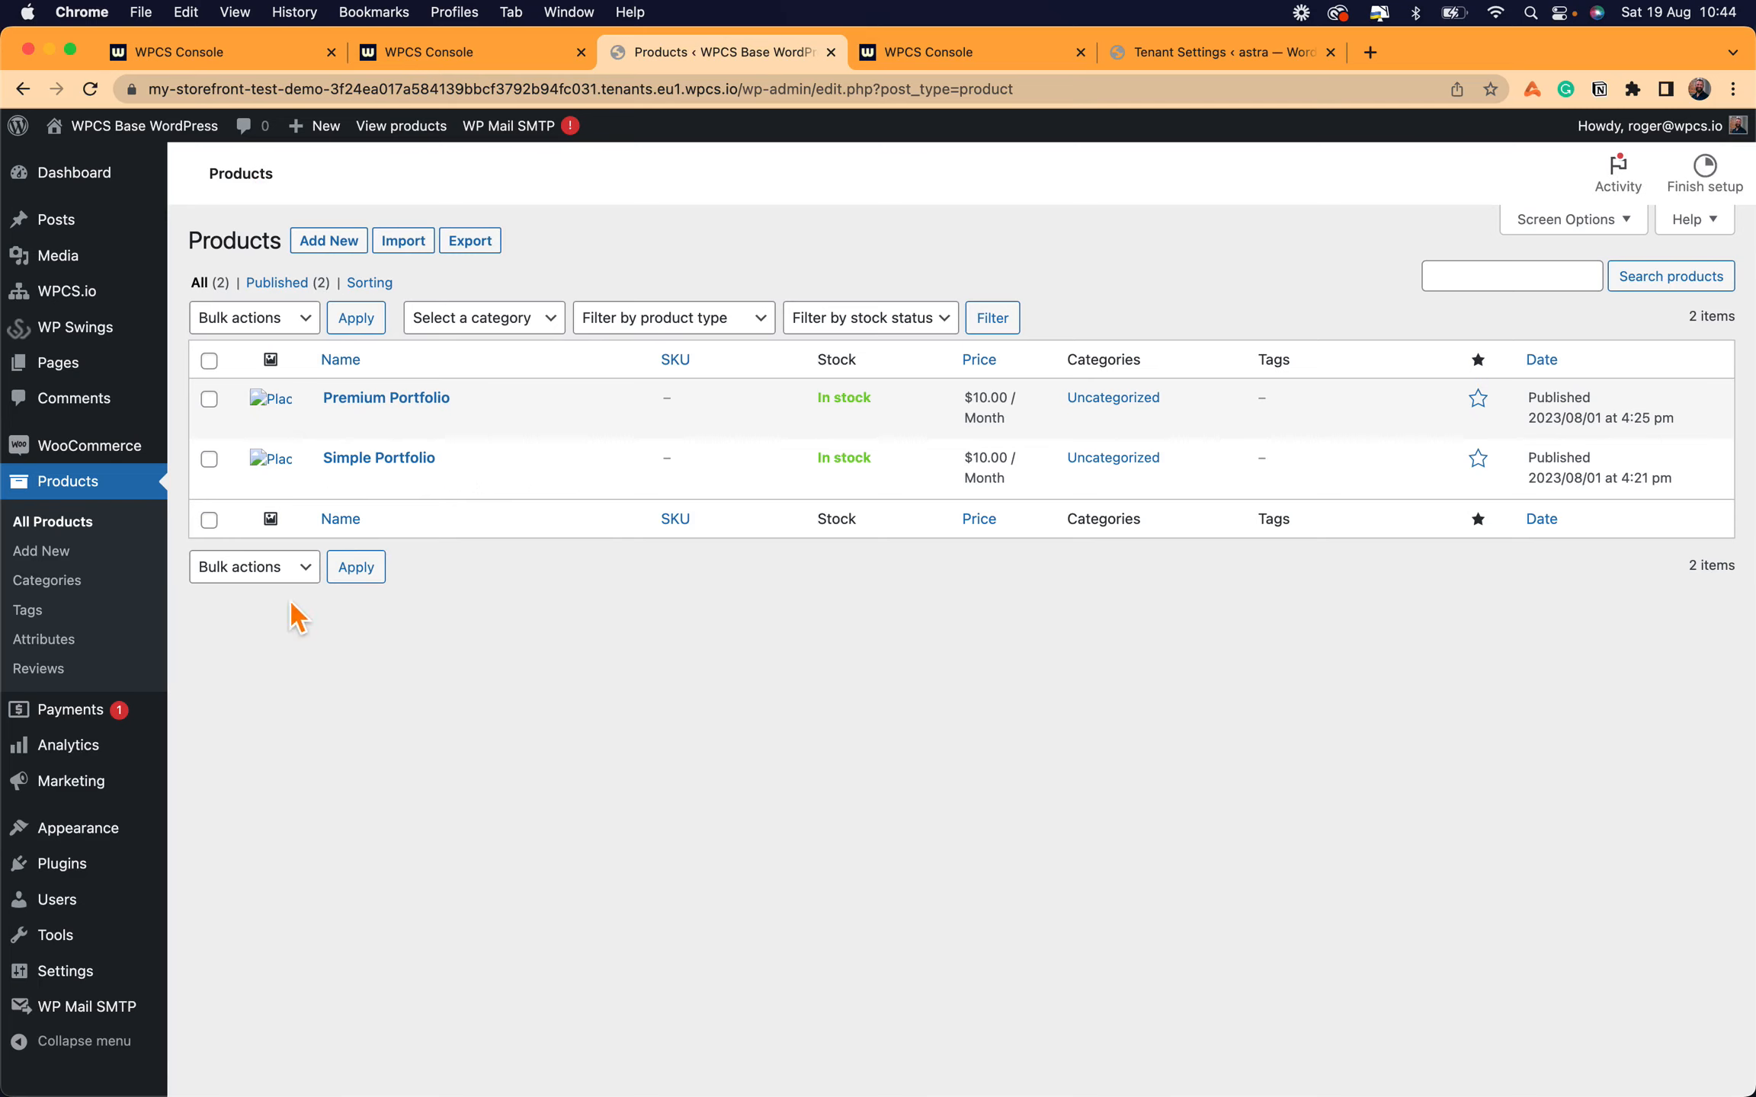
left_click(384, 421)
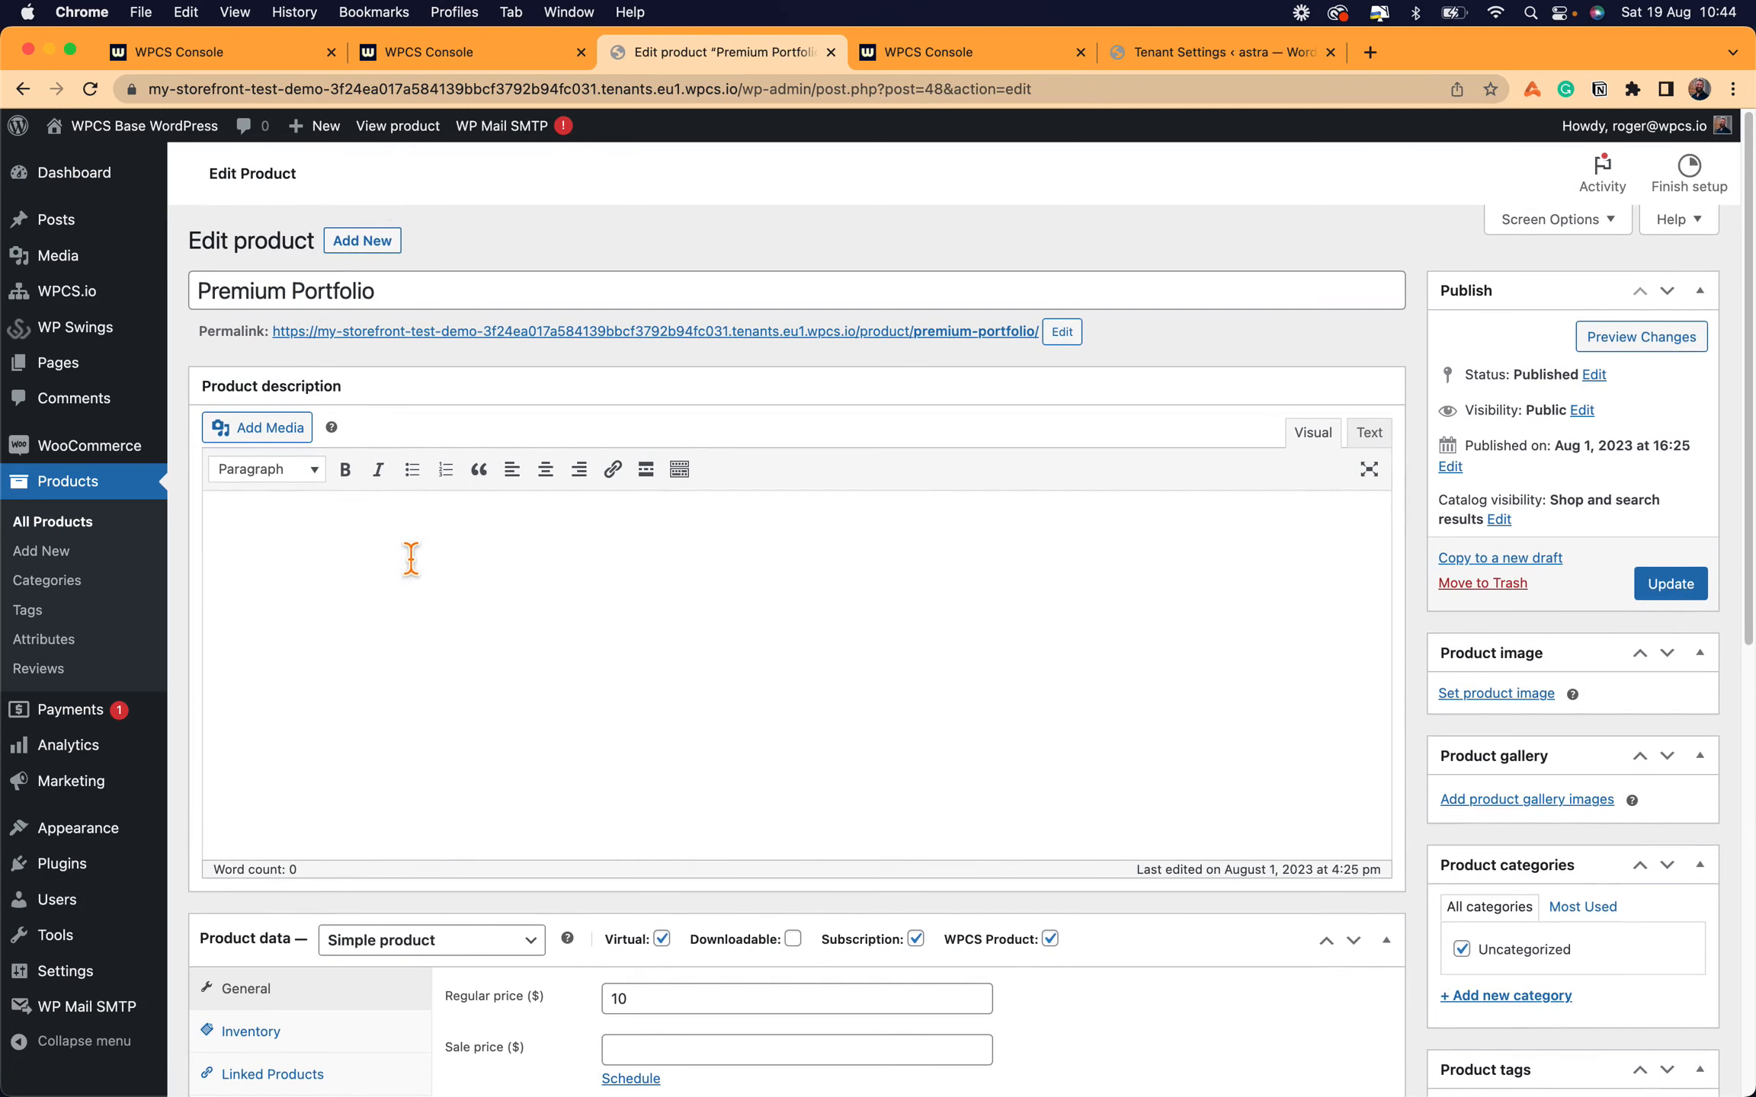
scroll(506, 709, "down", 5)
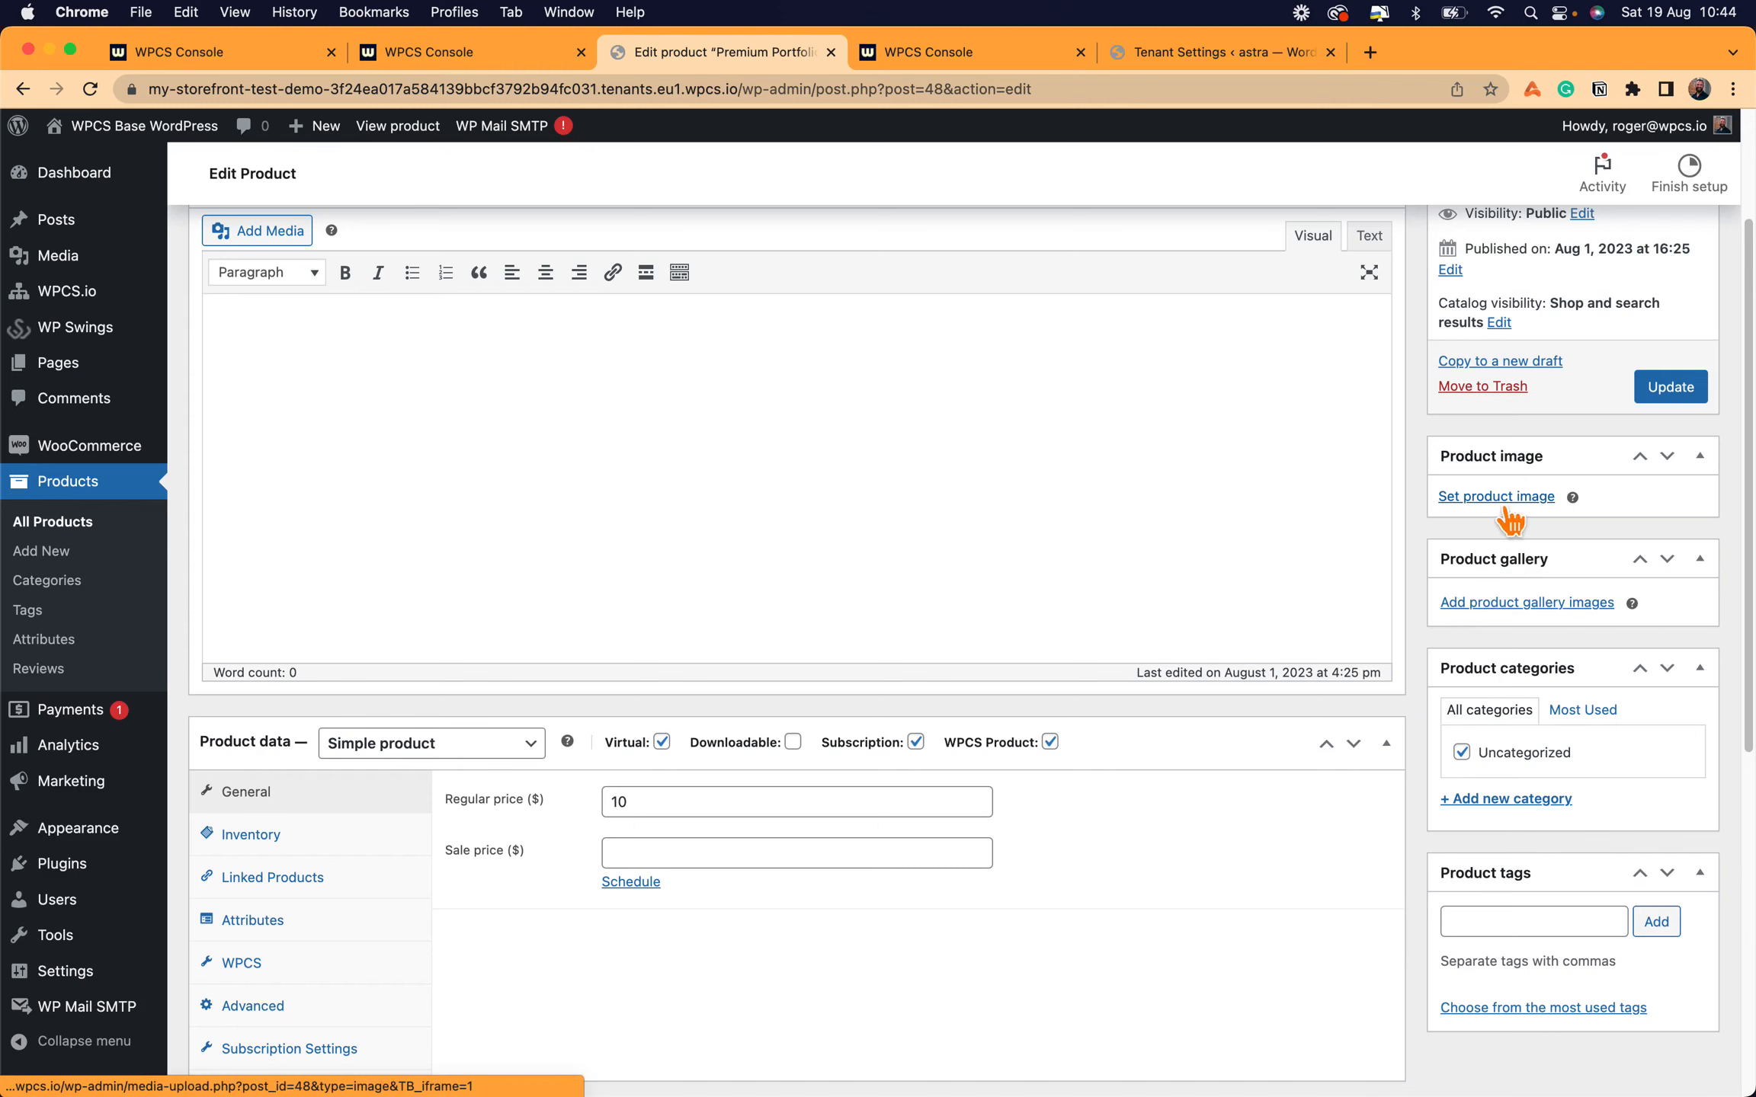
scroll(869, 568, "down", 10)
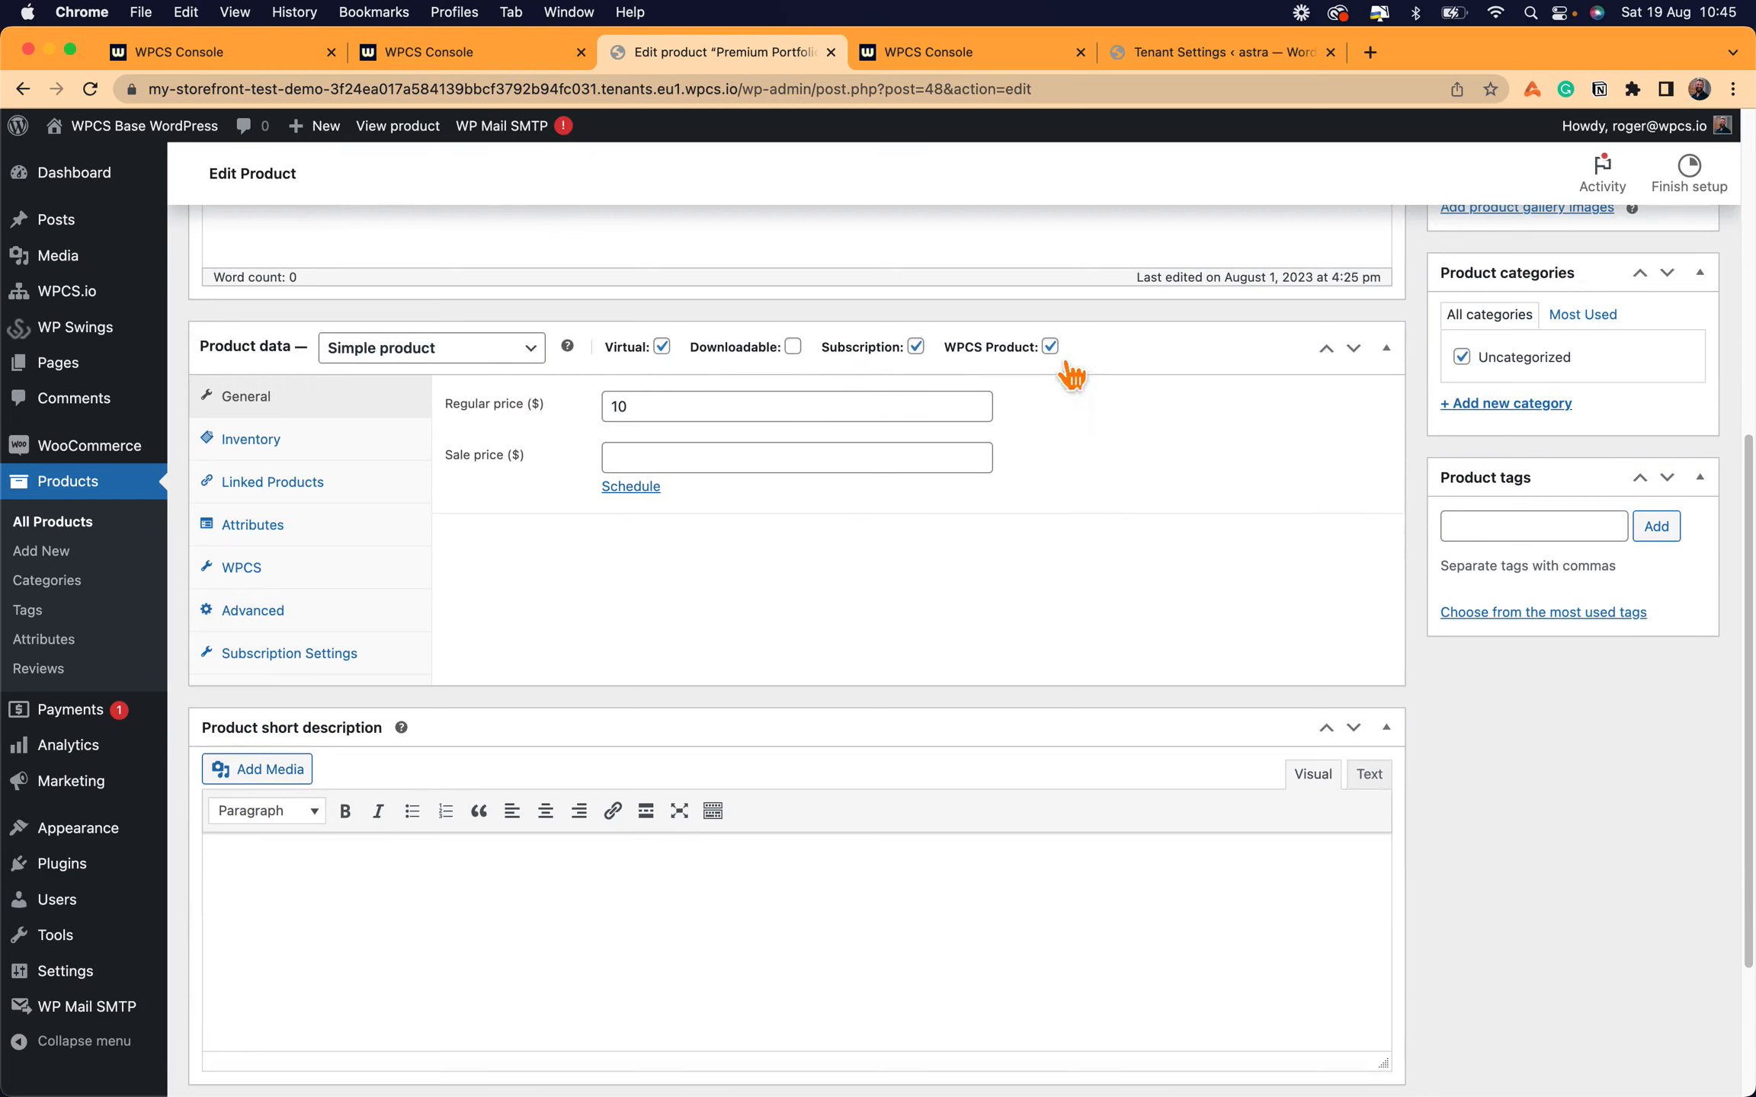
- View Premium Portfolio's WPCS product settings and the available roles, keeping Premium selected
mouse_move(1016, 354)
left_click(288, 583)
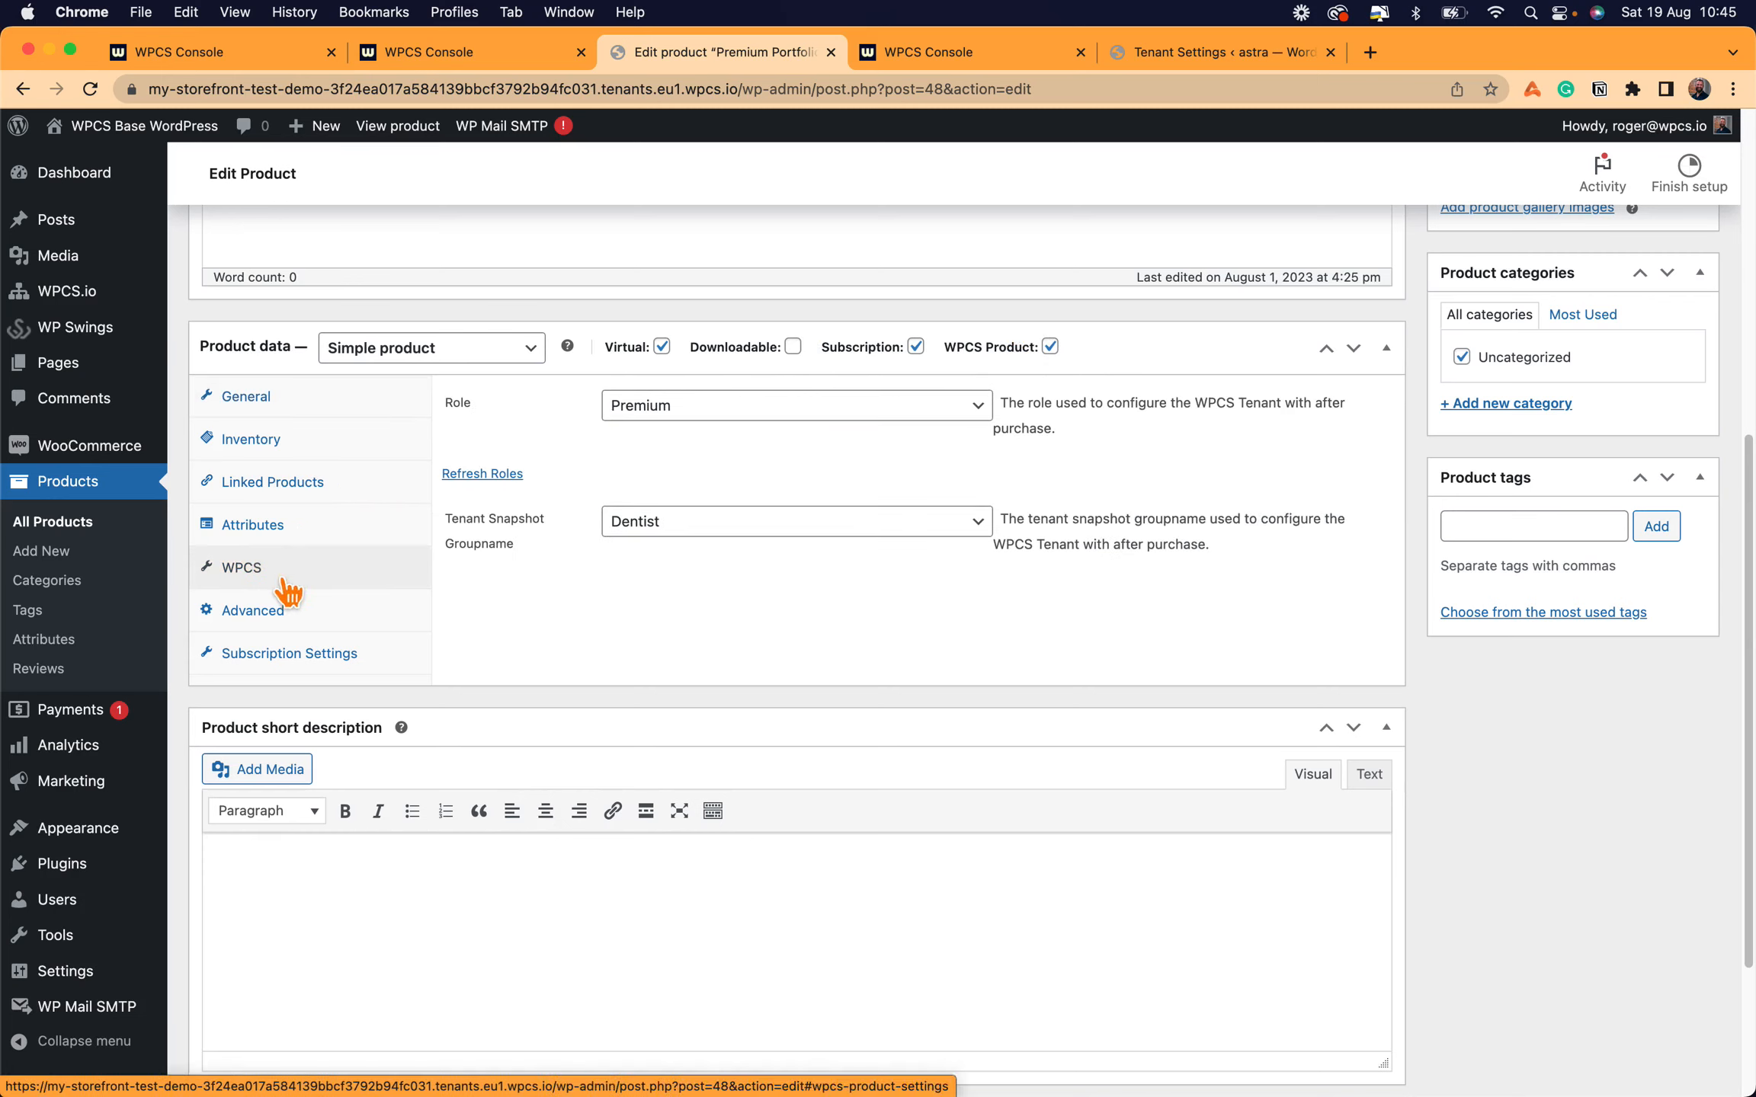
left_click(694, 411)
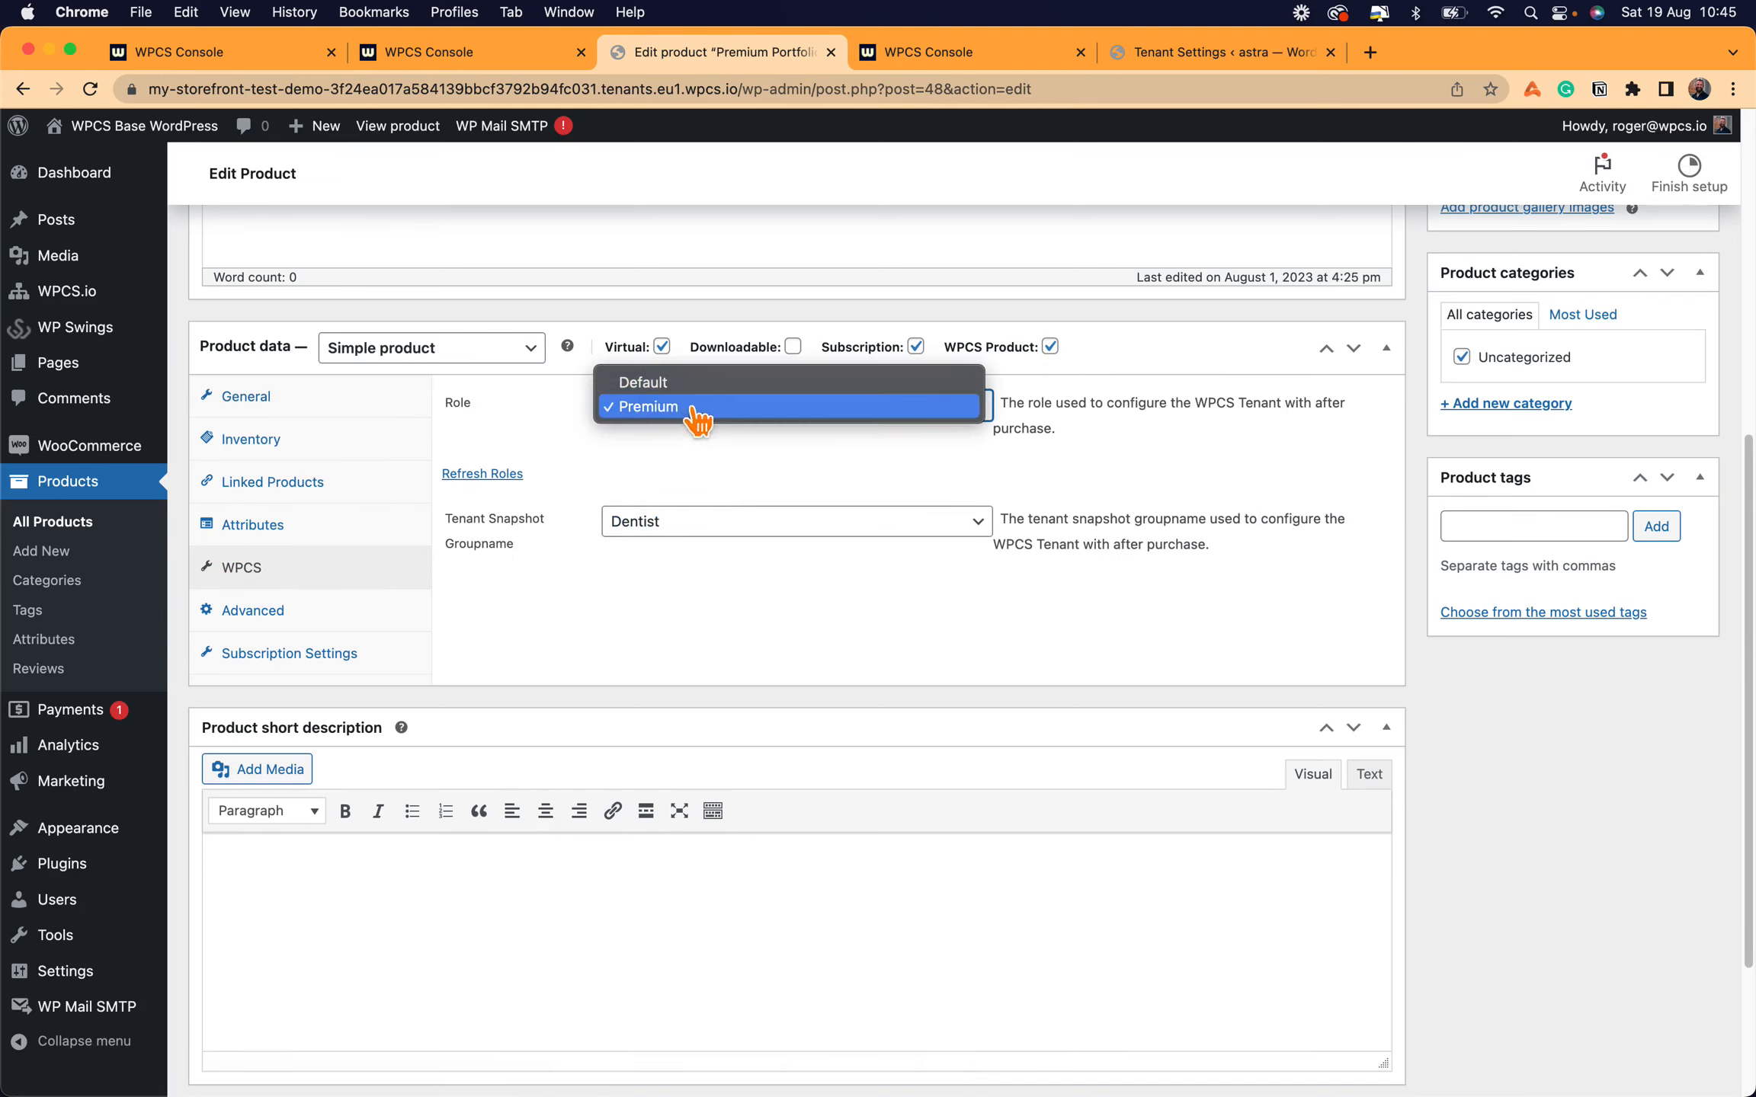
left_click(697, 410)
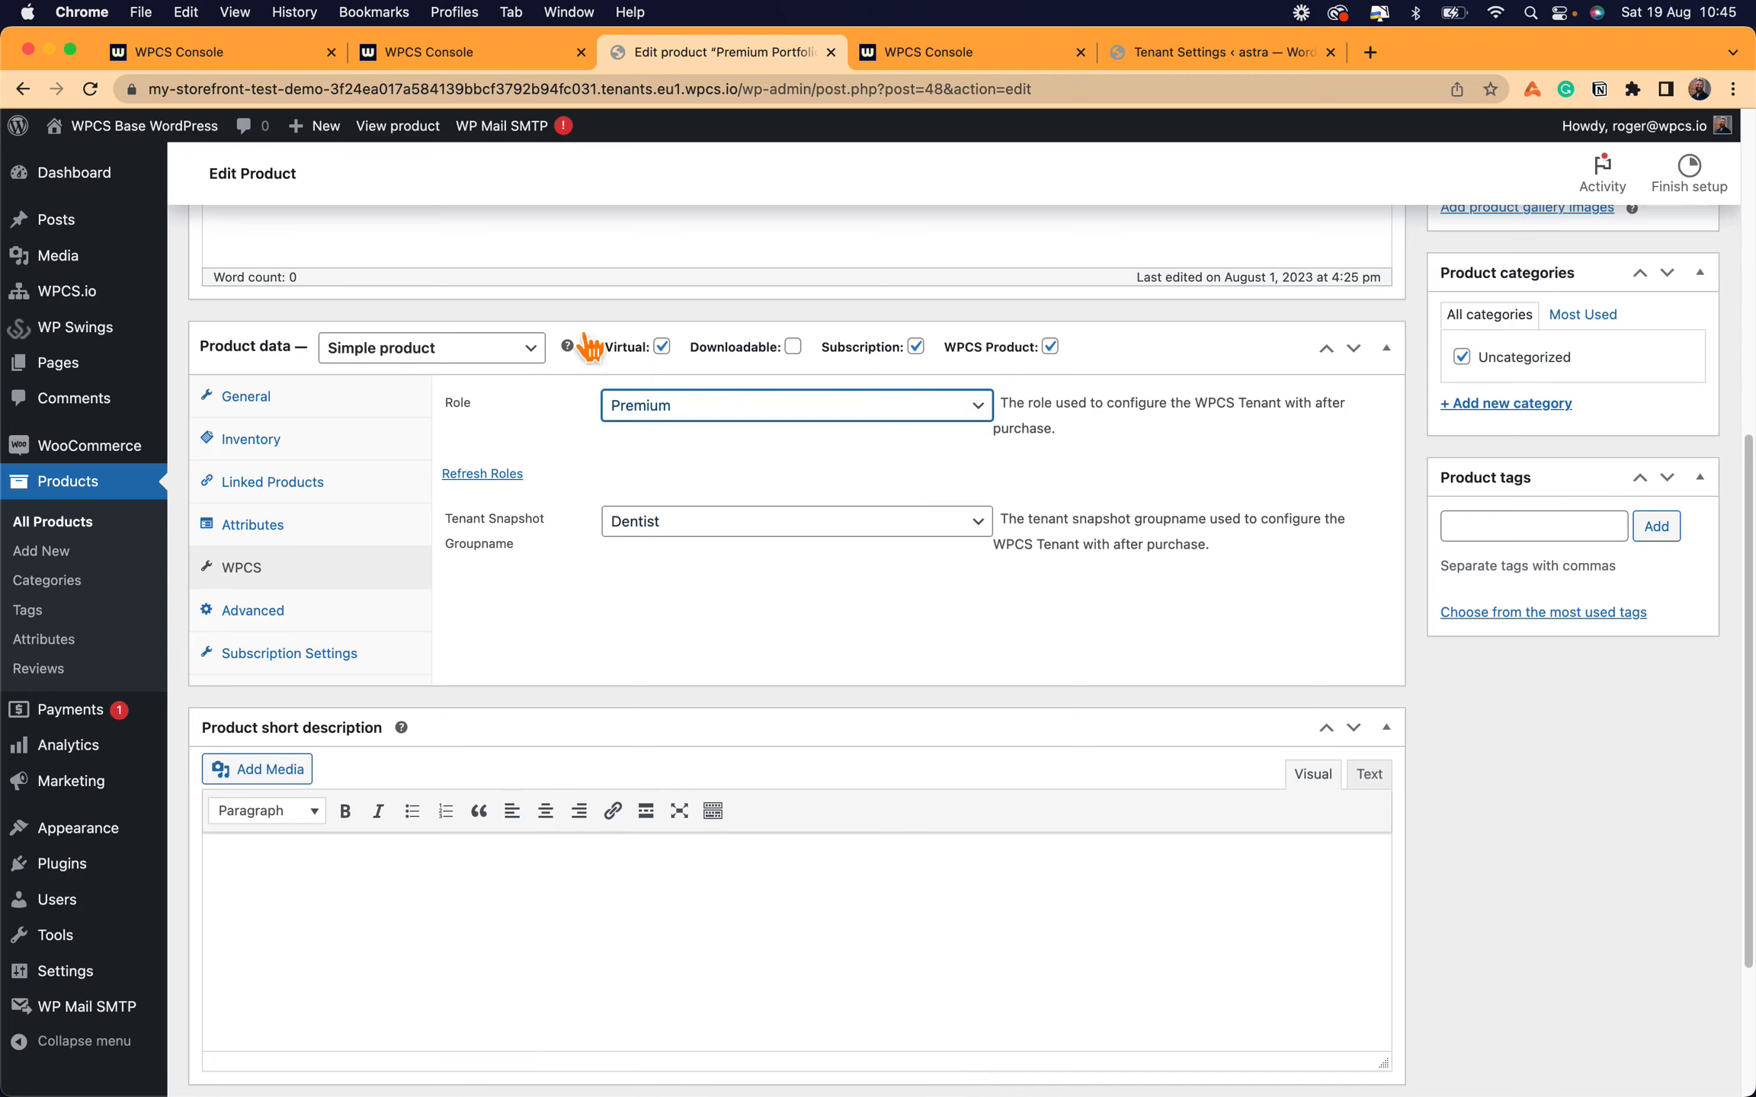
- Return to the WaaS Client version editor and open its Roles page under Tenant Settings
left_click(1211, 53)
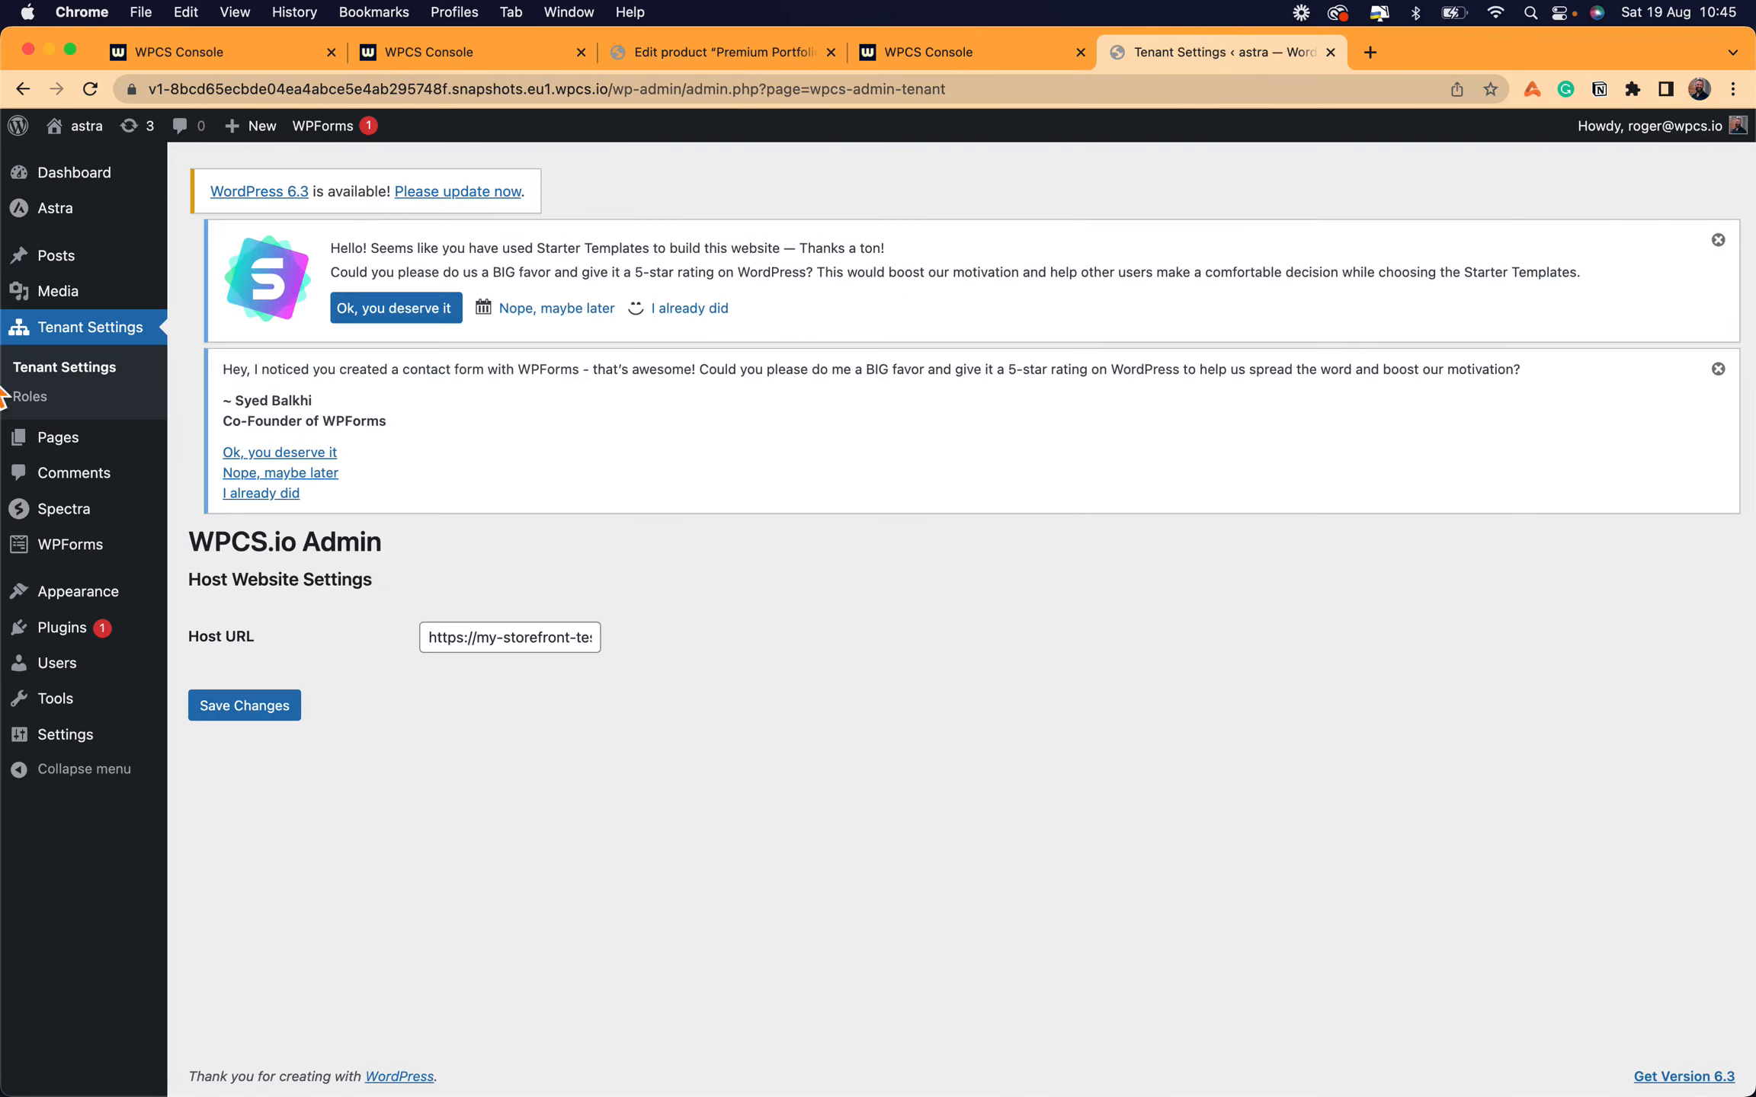
left_click(37, 398)
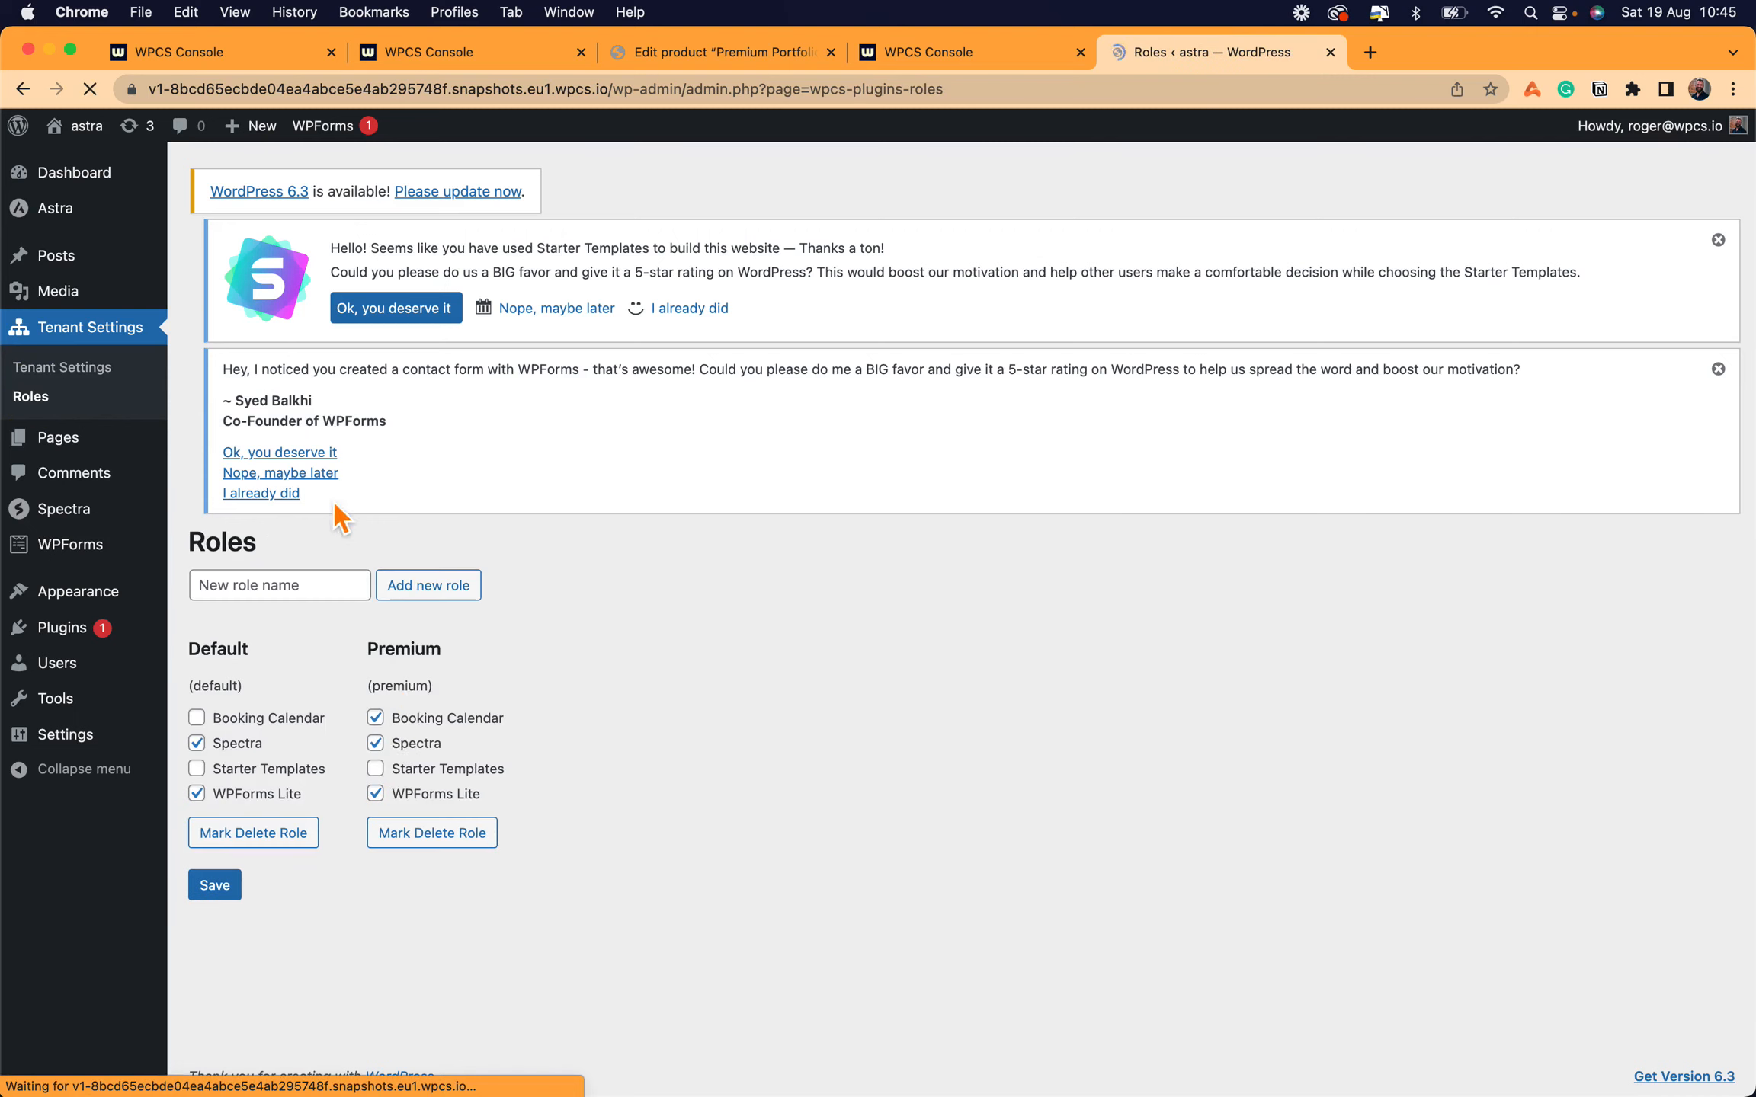
- Return to the Premium Portfolio product and view its Tenant Snapshot Groupname options, keeping Dentist selected
left_click(664, 56)
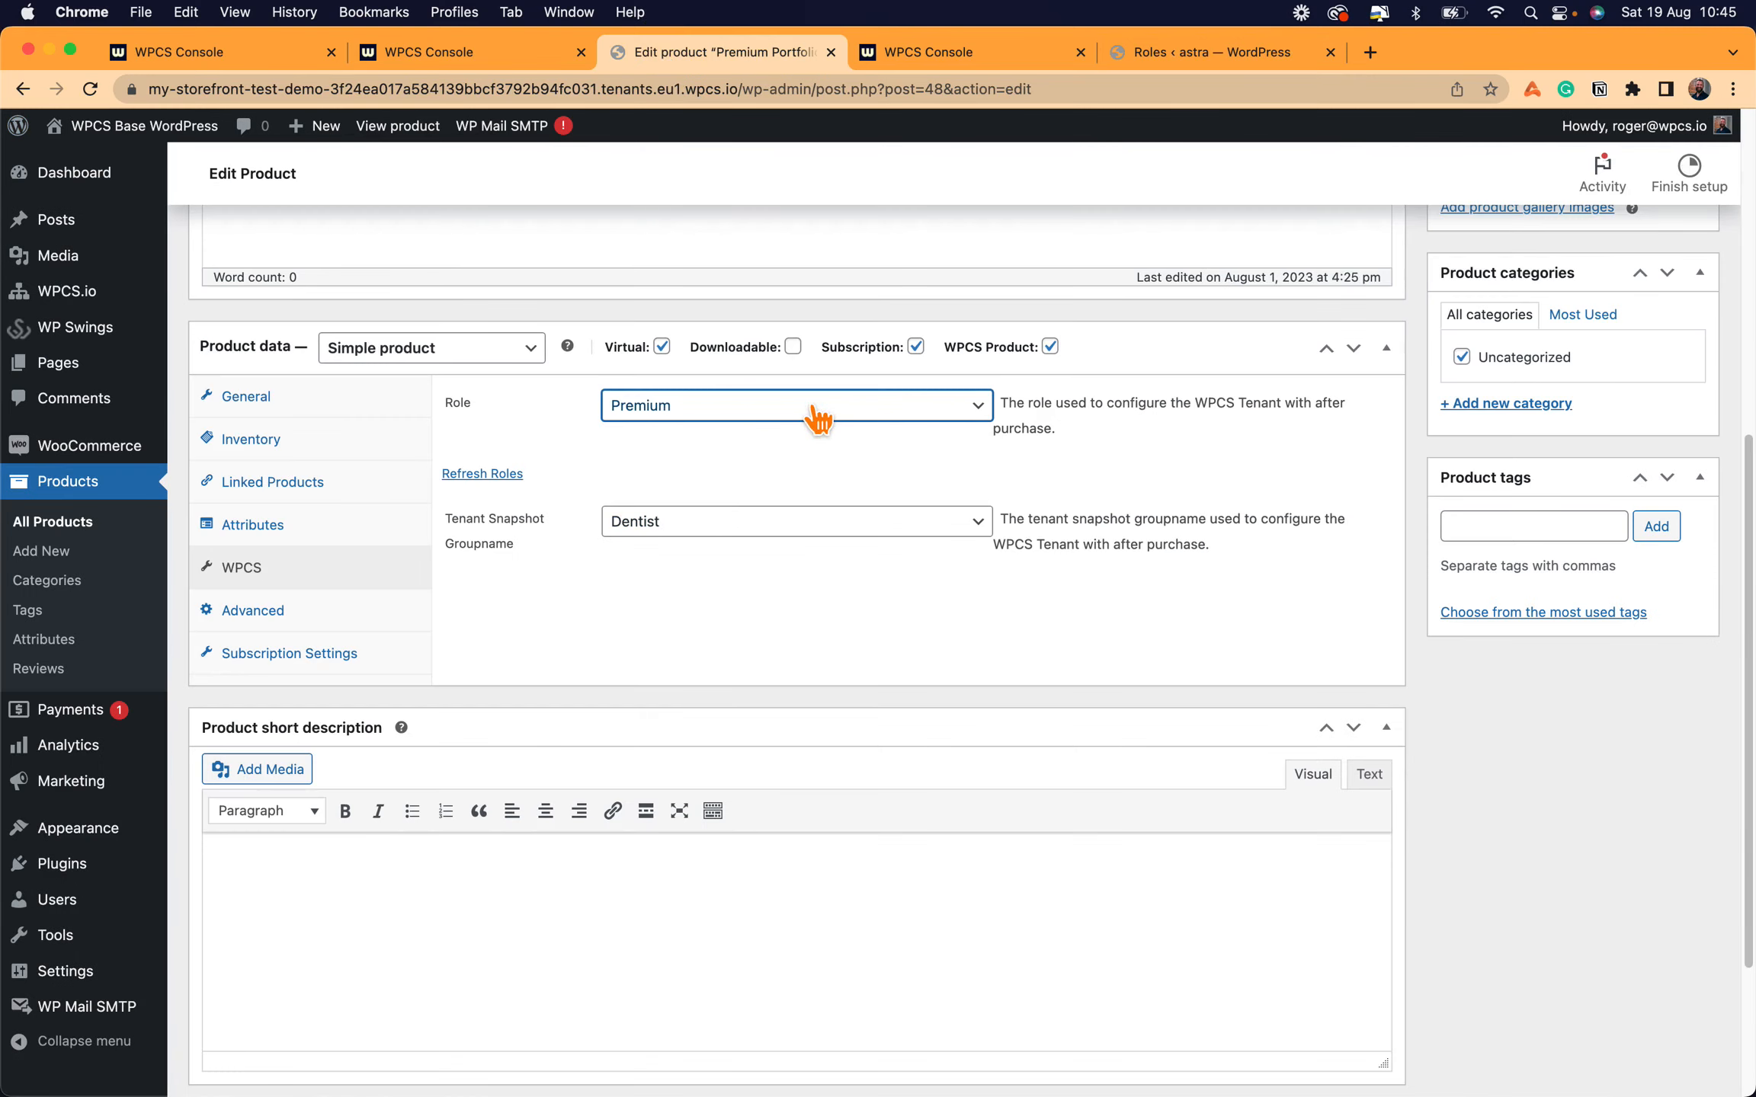
left_click(788, 525)
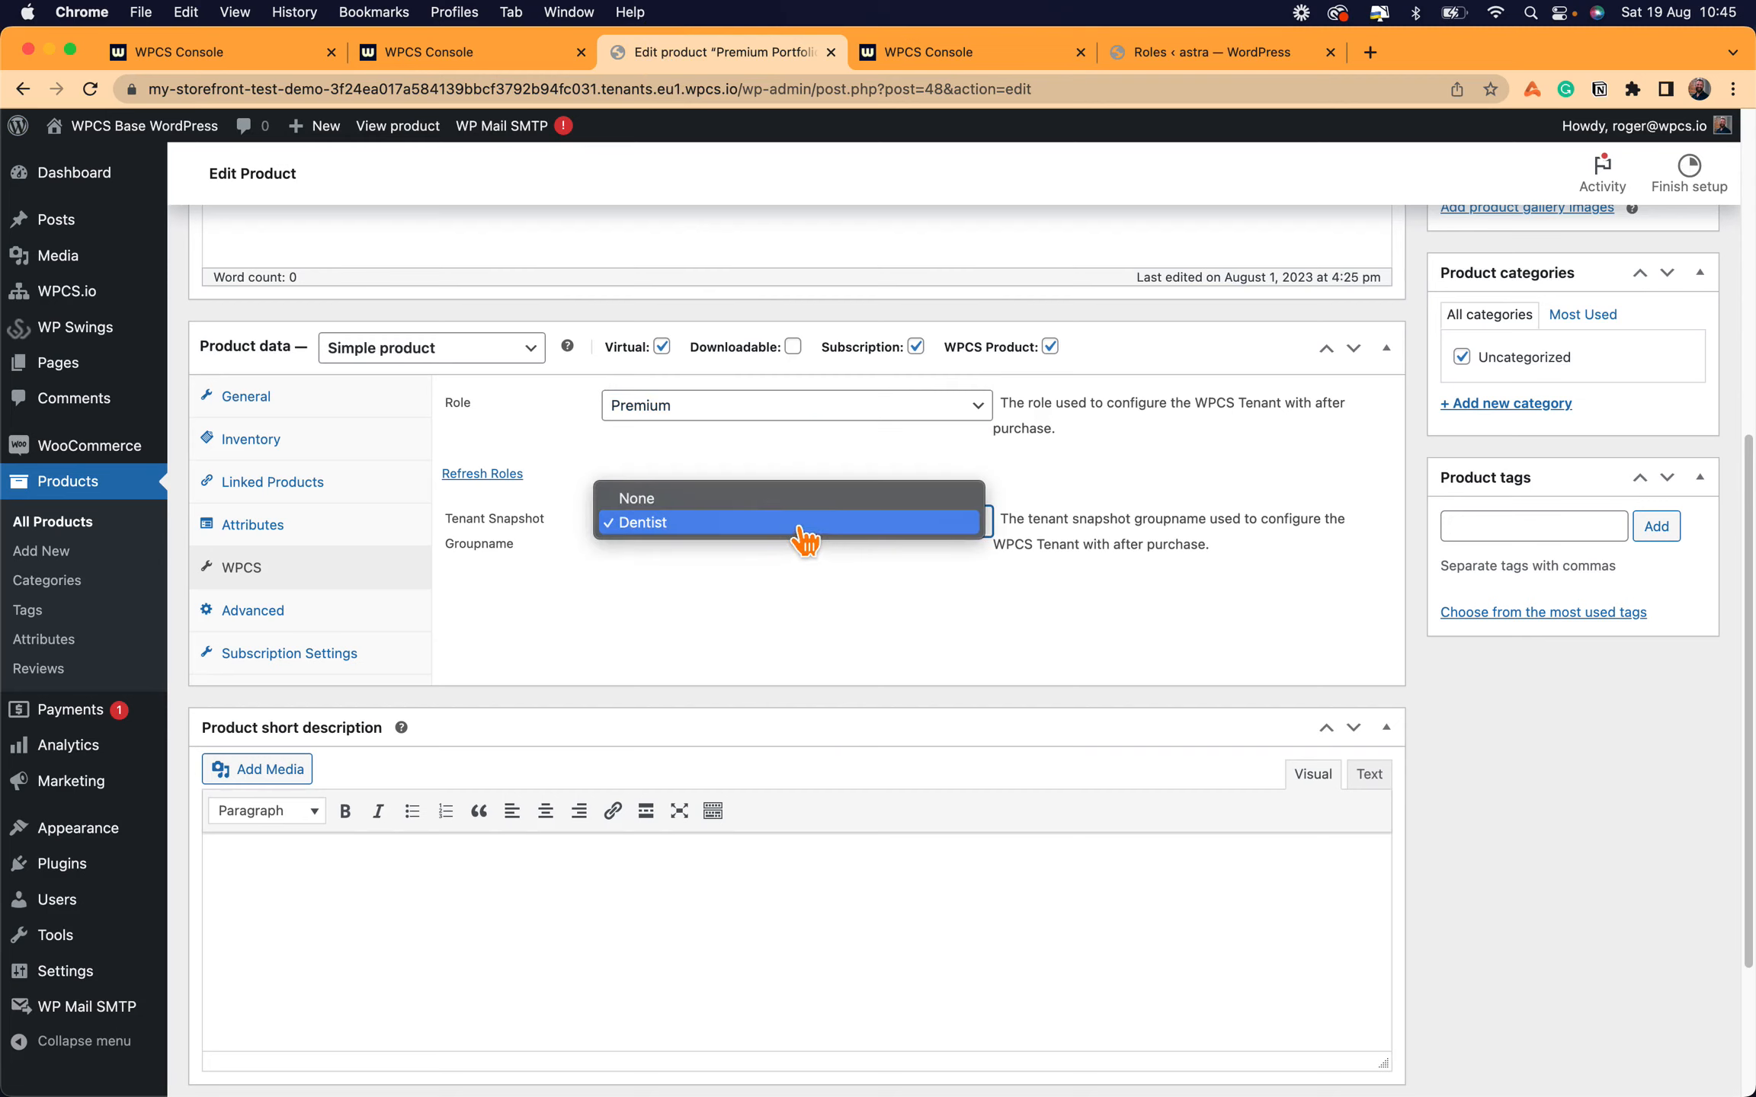
left_click(793, 524)
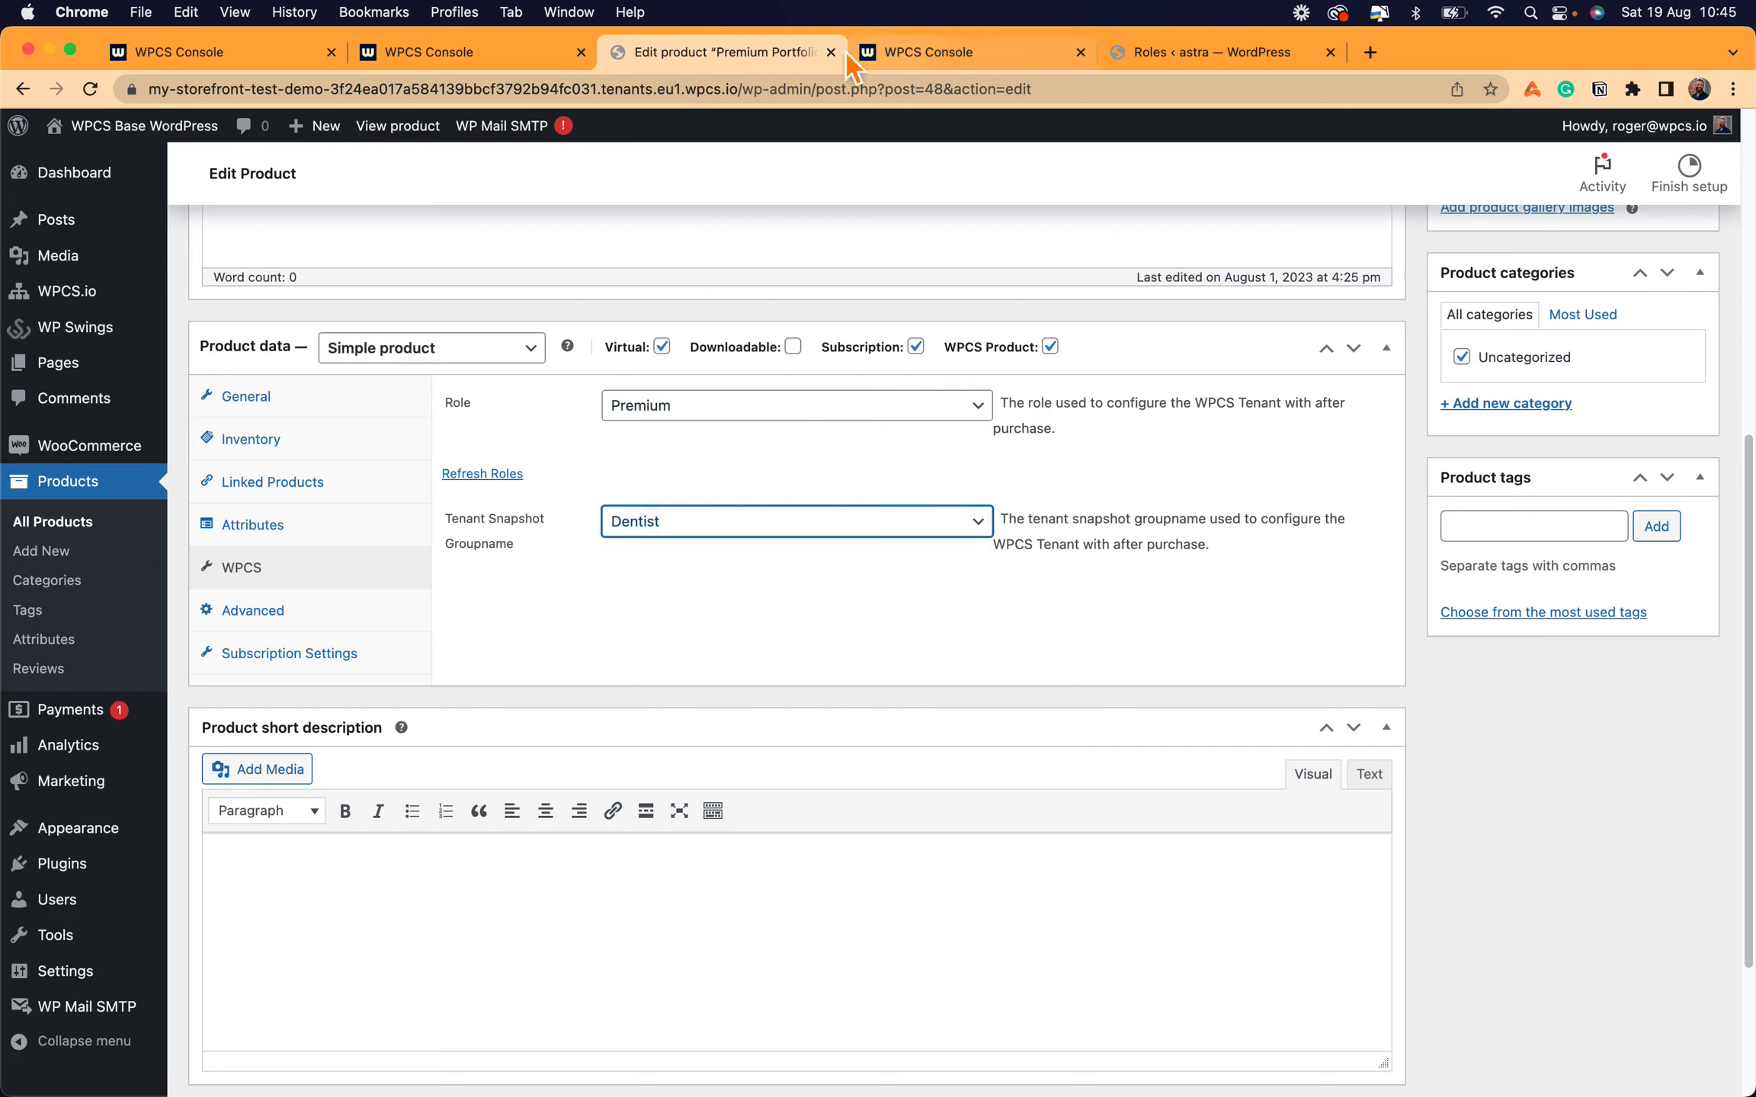
- Open the WaaS Client product page in the Wildcloud console and review its tenants, glancing at the version editor's Roles page
left_click(922, 88)
left_click(932, 60)
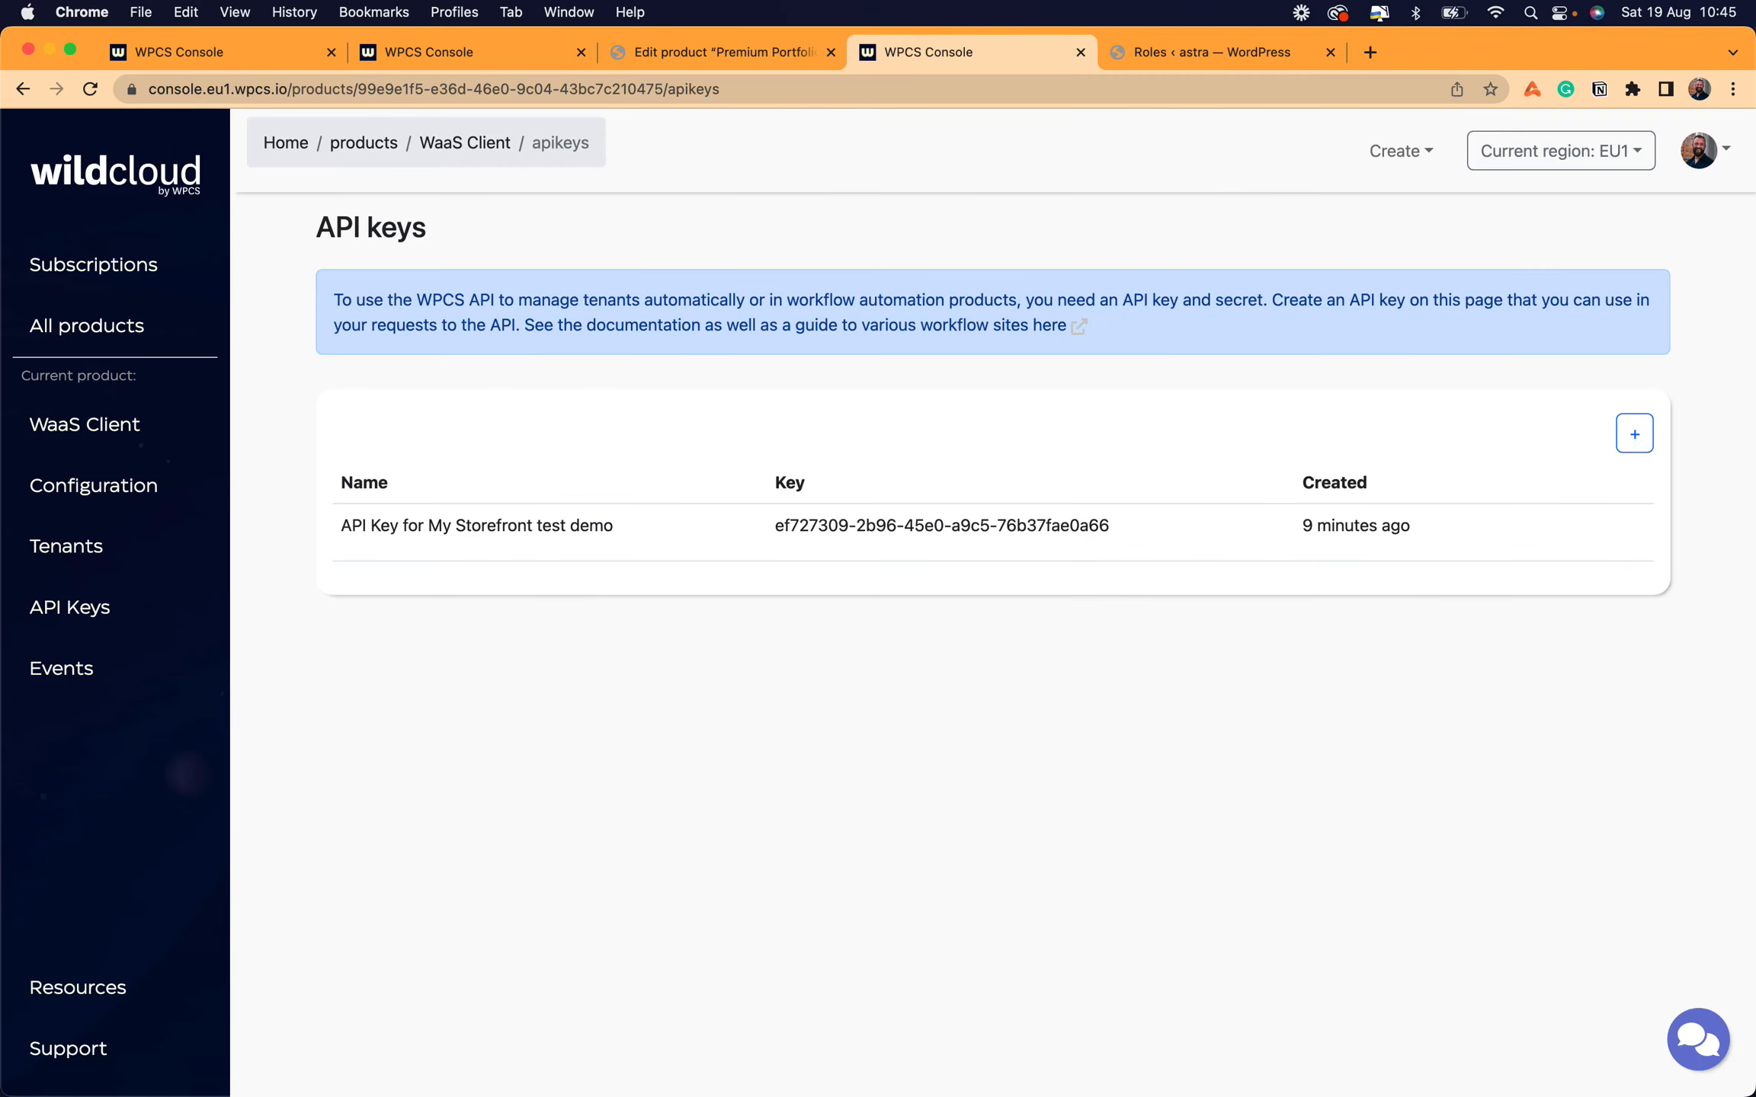
left_click(141, 439)
scroll(1090, 526, "down", 5)
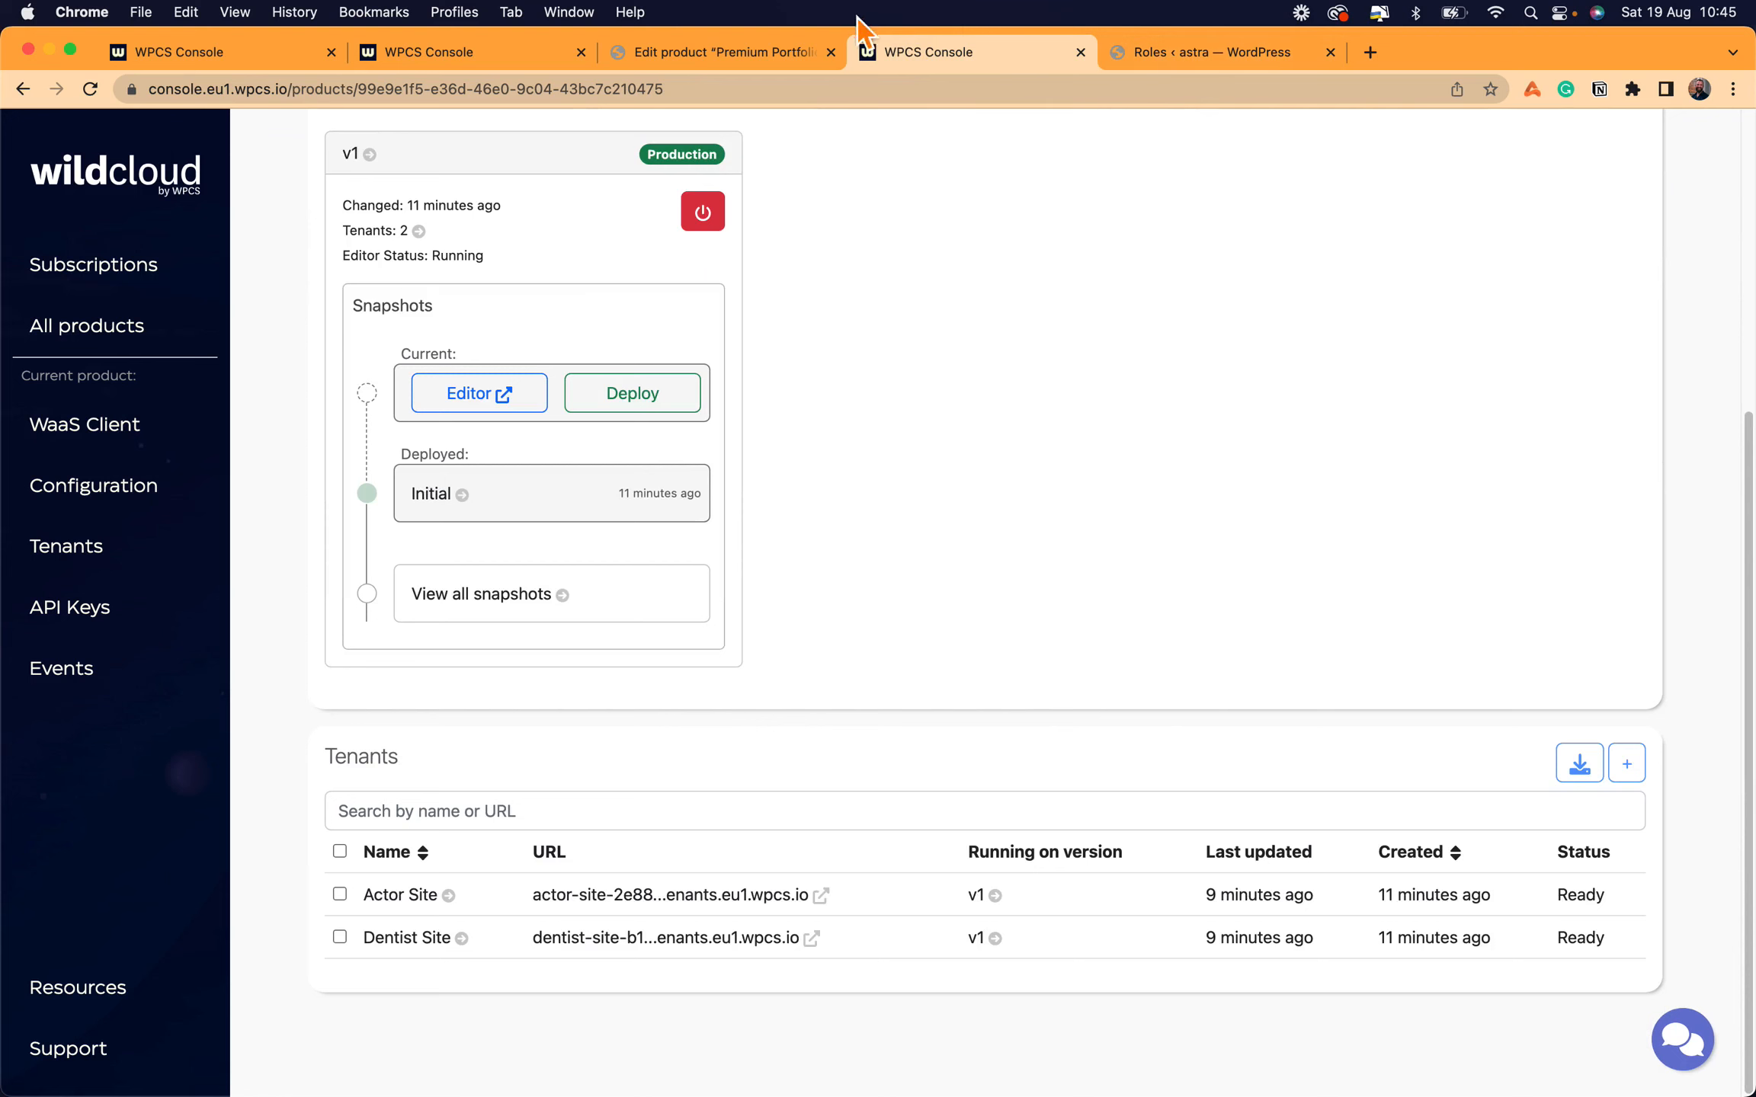
left_click(1277, 65)
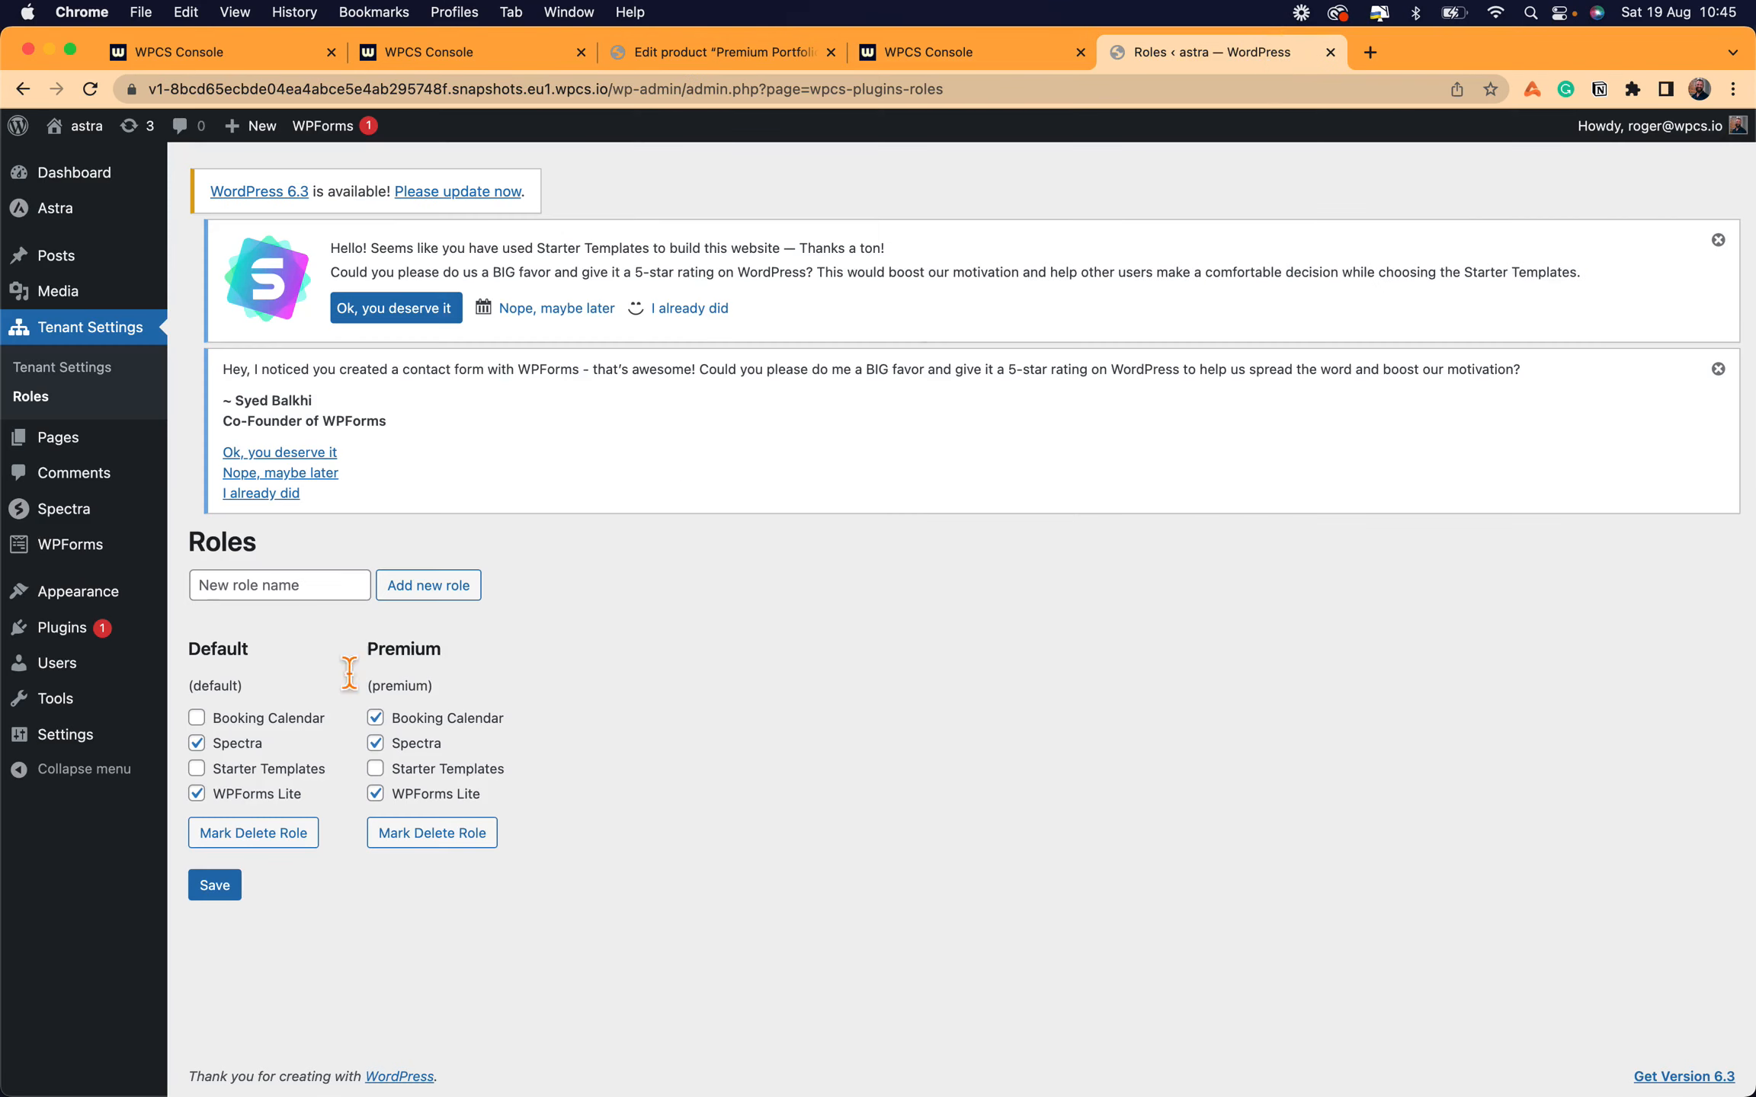
left_click(937, 69)
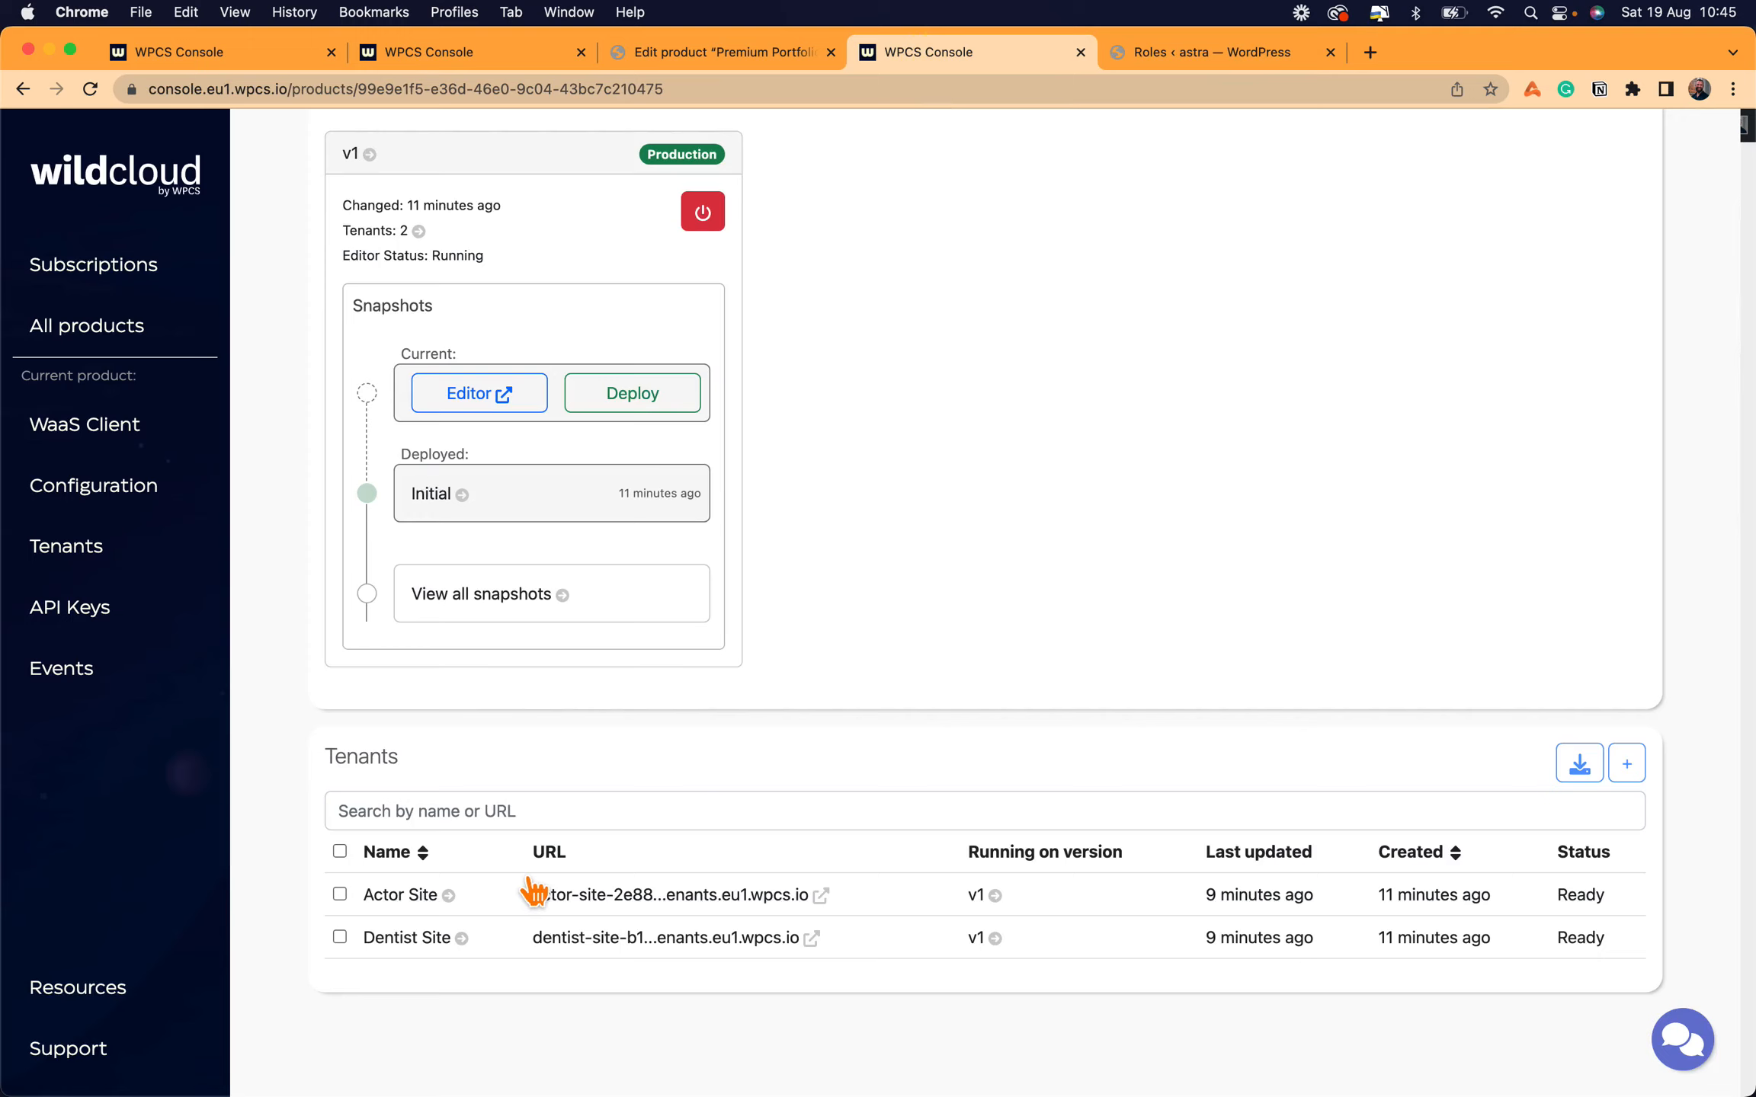
- Preview the Dentist Site tenant's website, close it, and view the tenant's details and available actions in the console
left_click(596, 939)
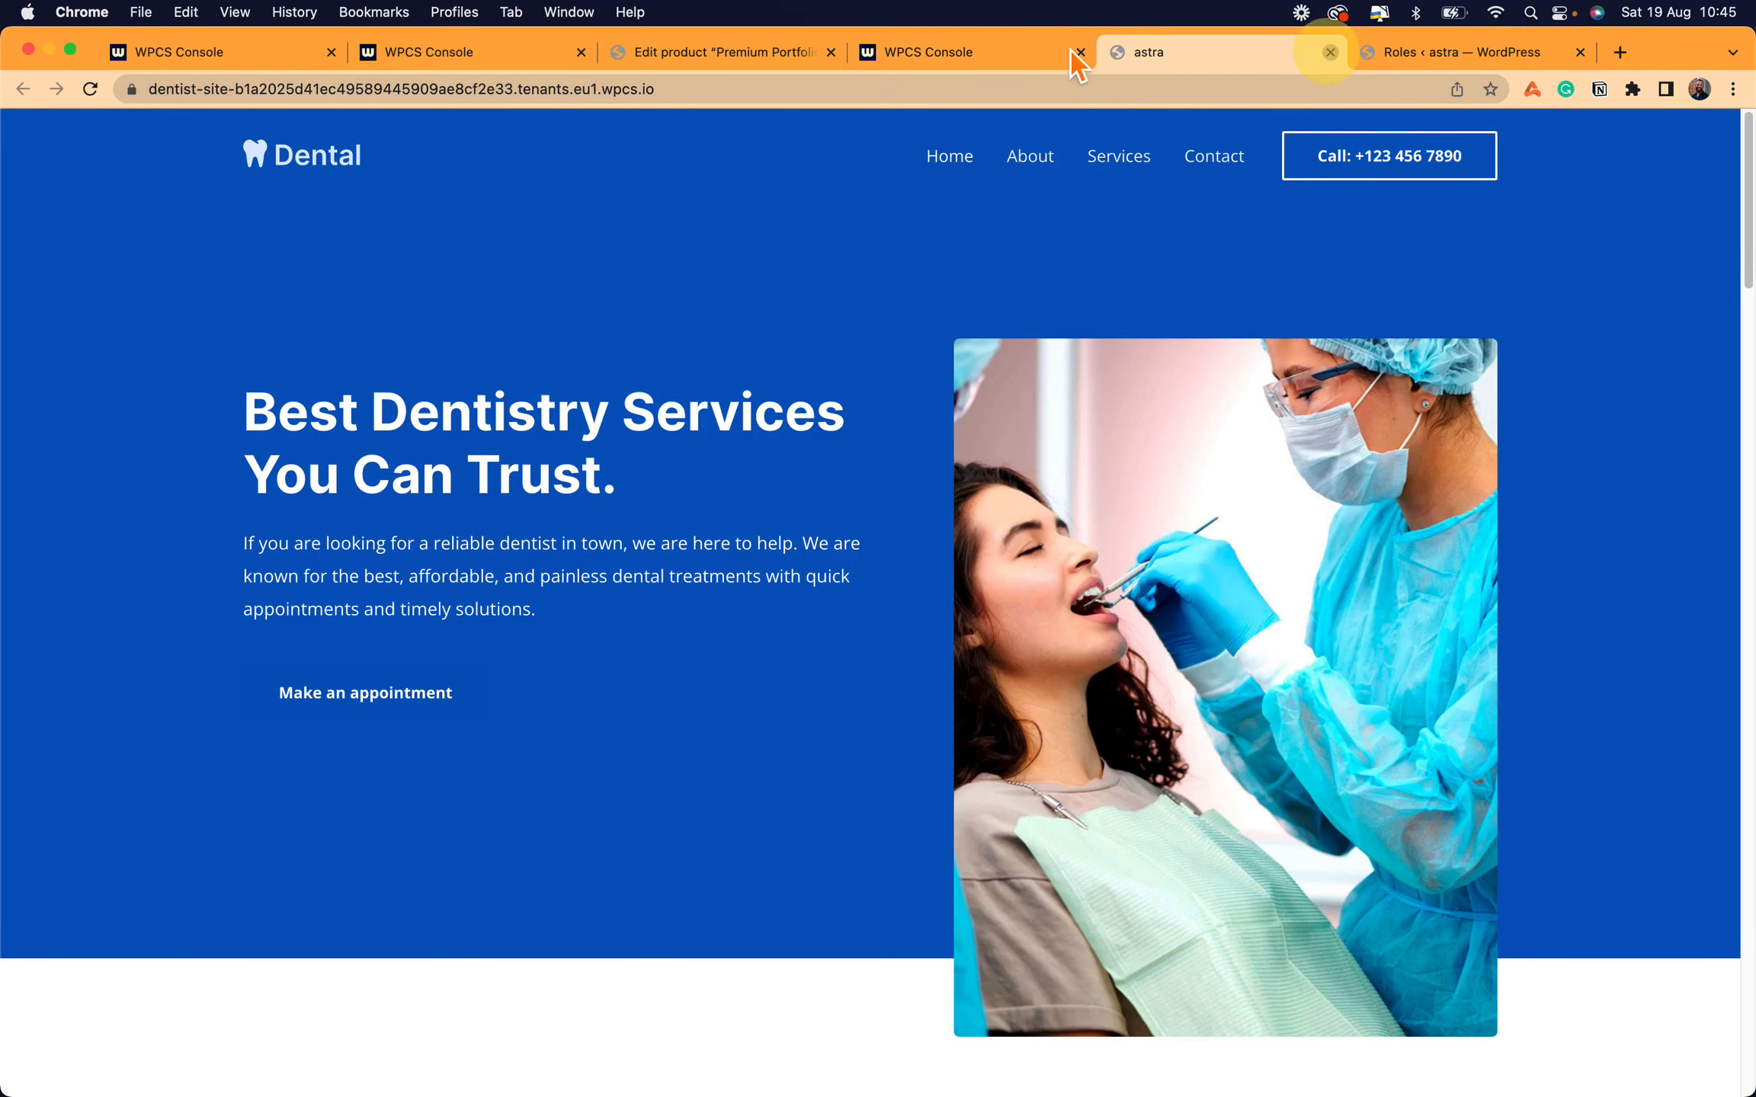
key("super+w")
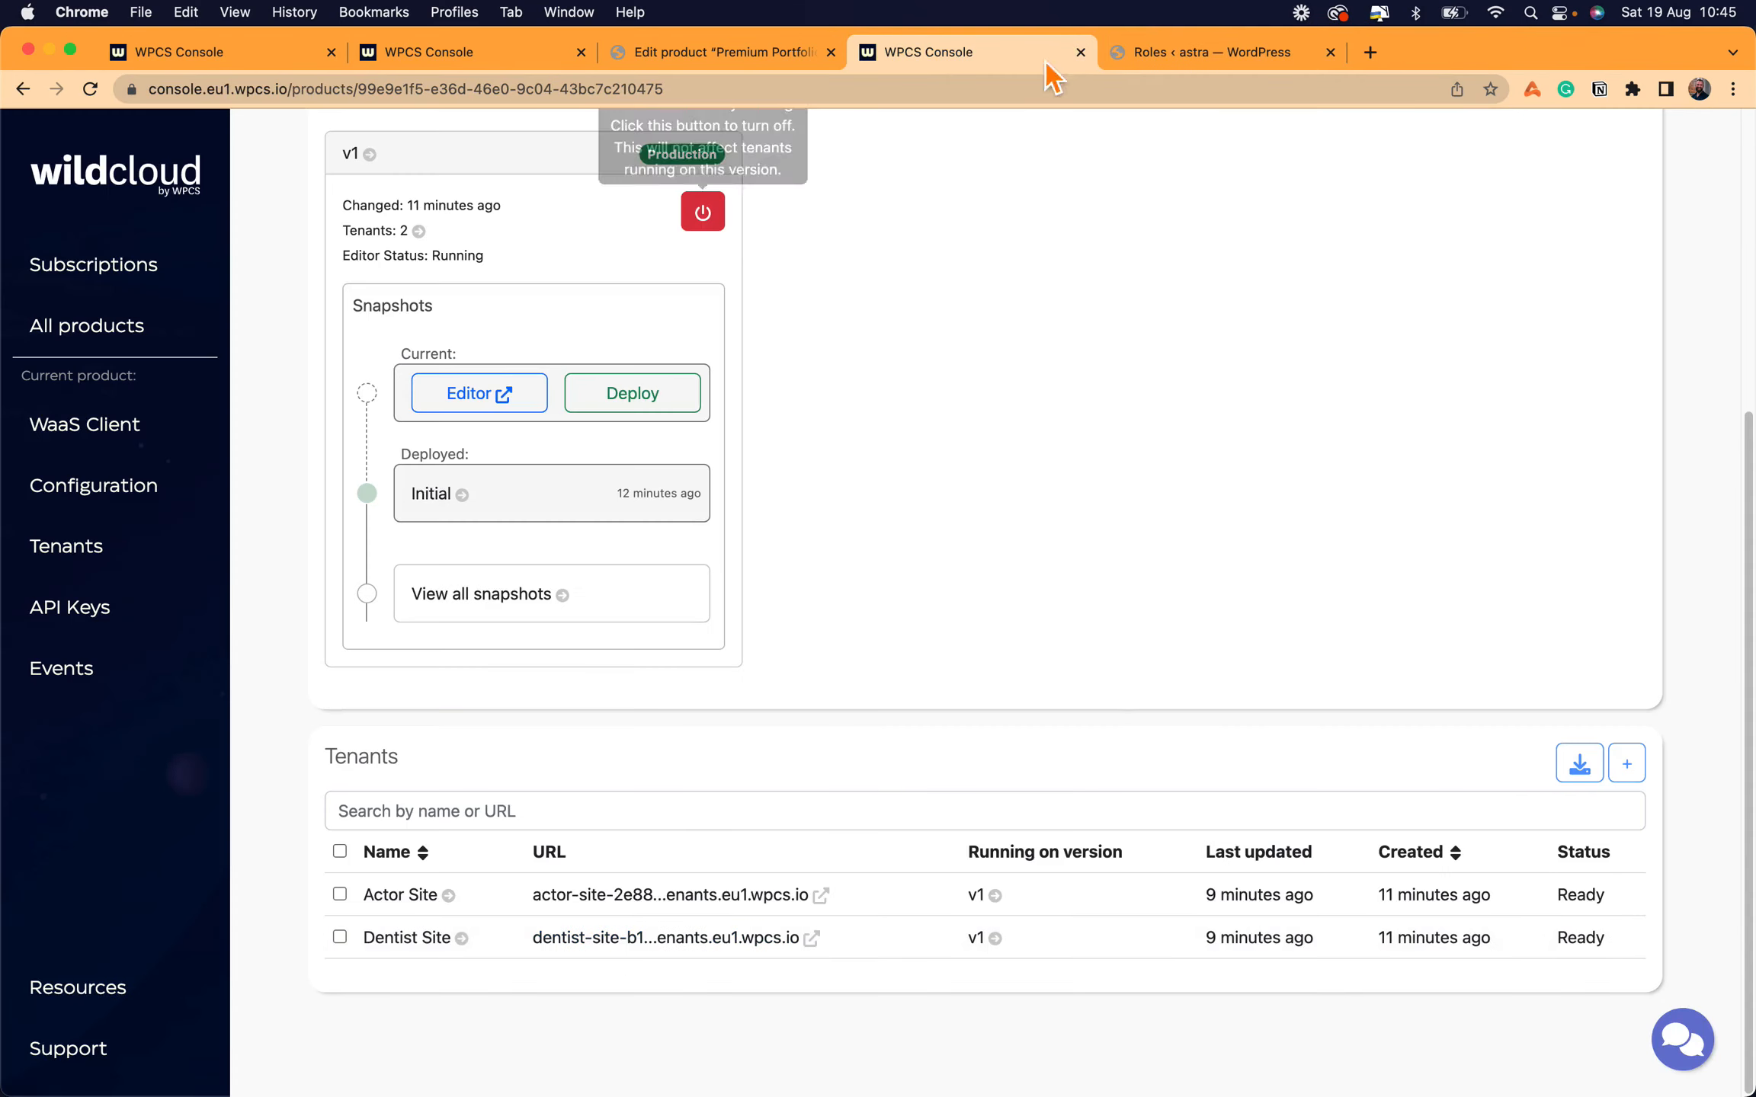
left_click(431, 949)
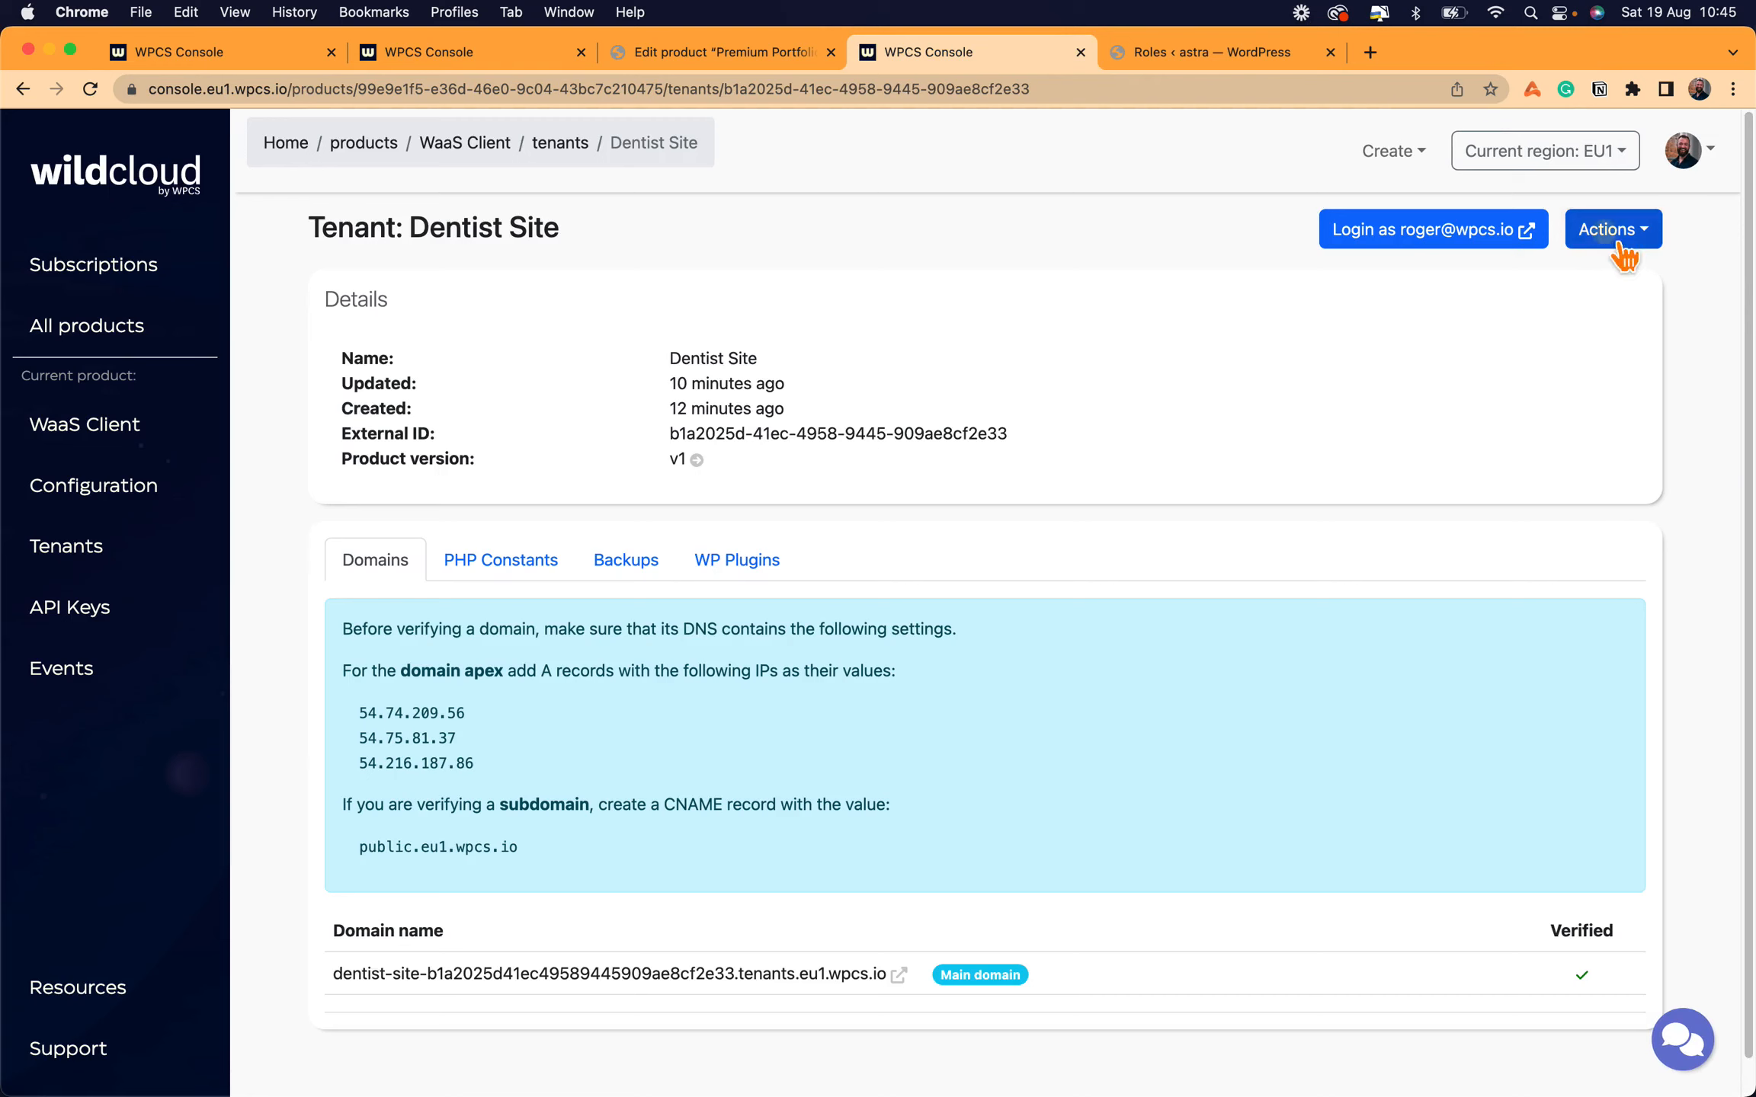
left_click(1608, 230)
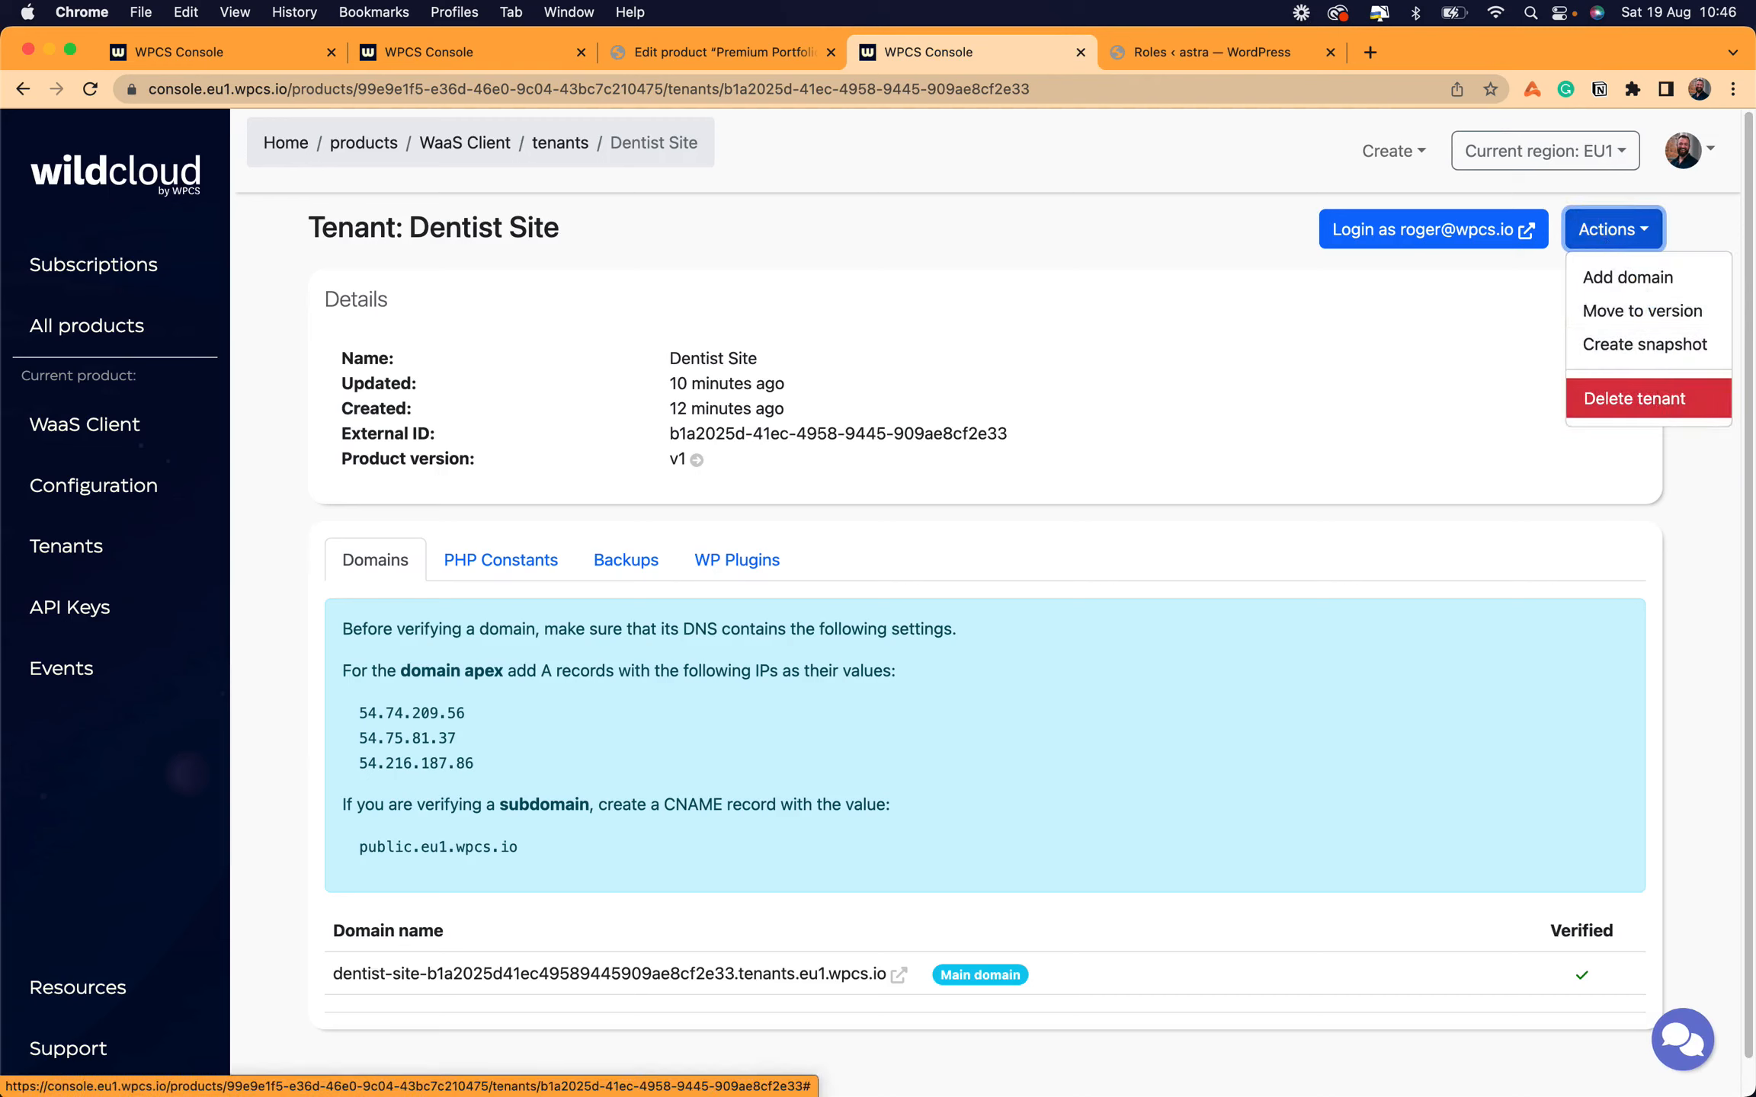
- Return to the WaaS Client product and view the tenant snapshots of version v1
left_click(144, 428)
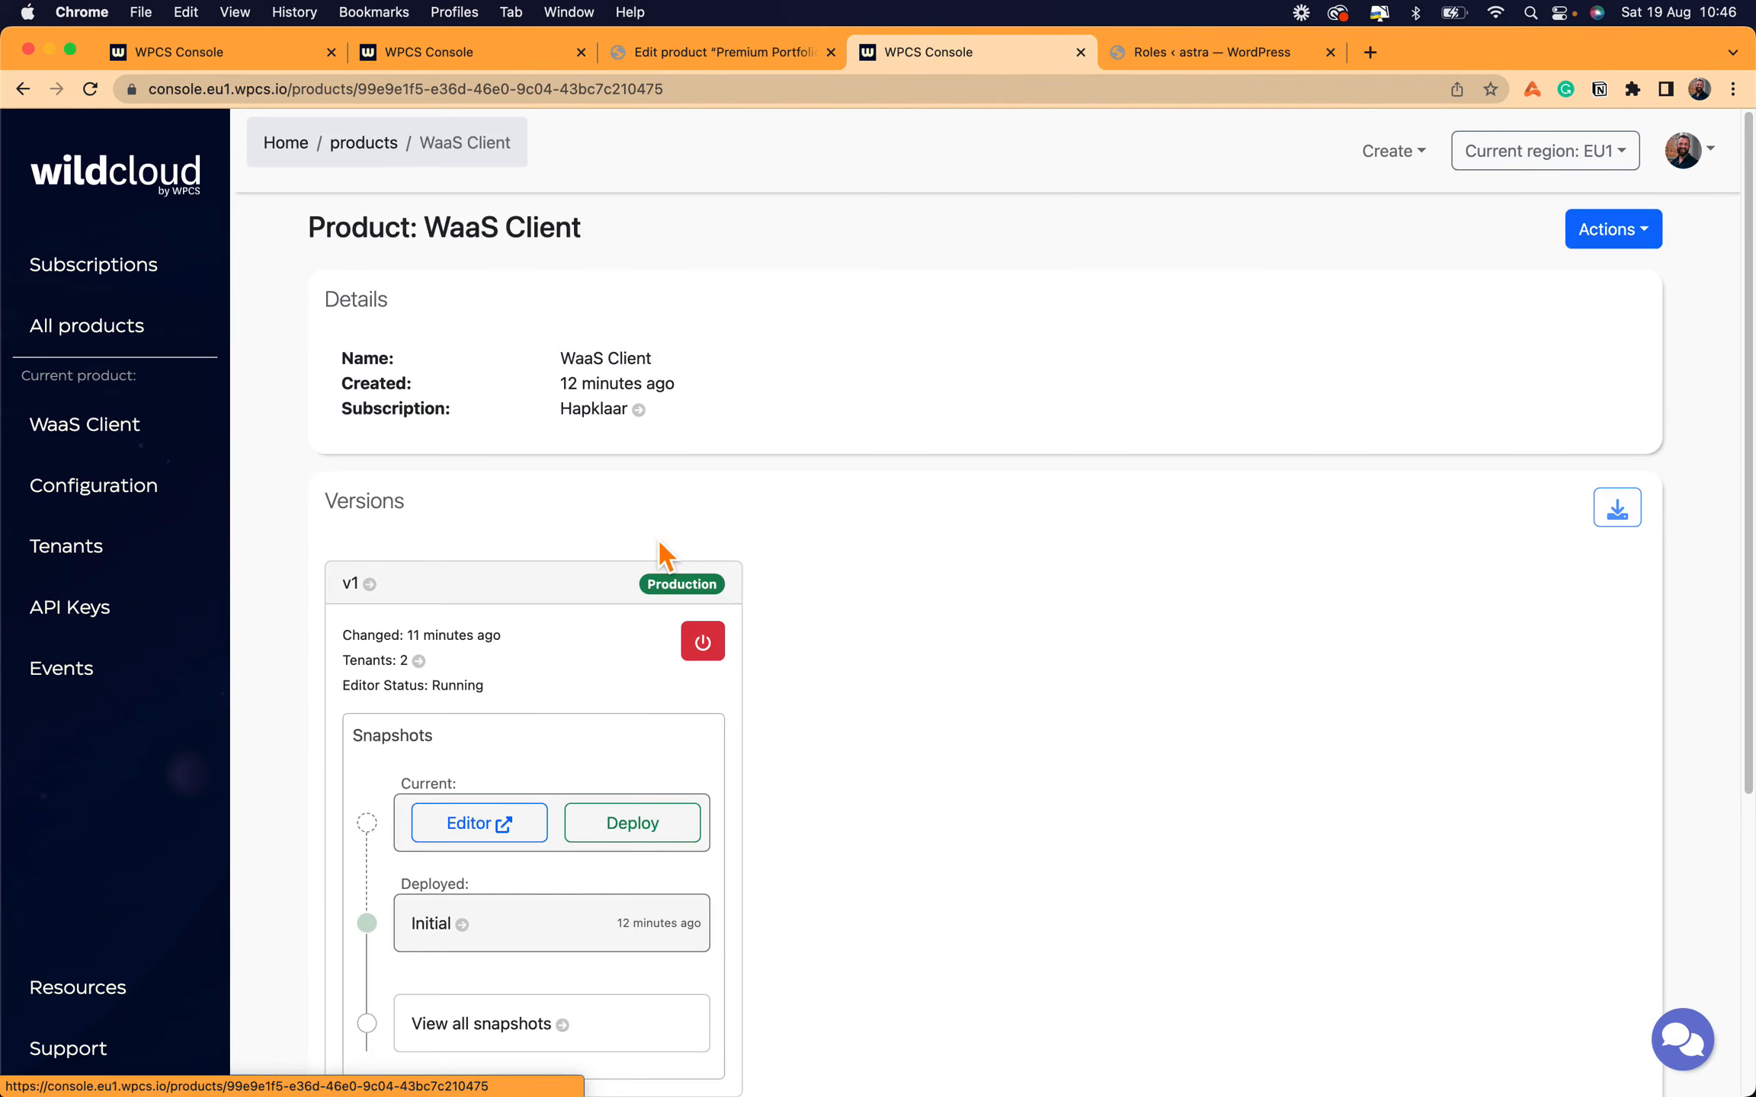
scroll(480, 895, "down", 3)
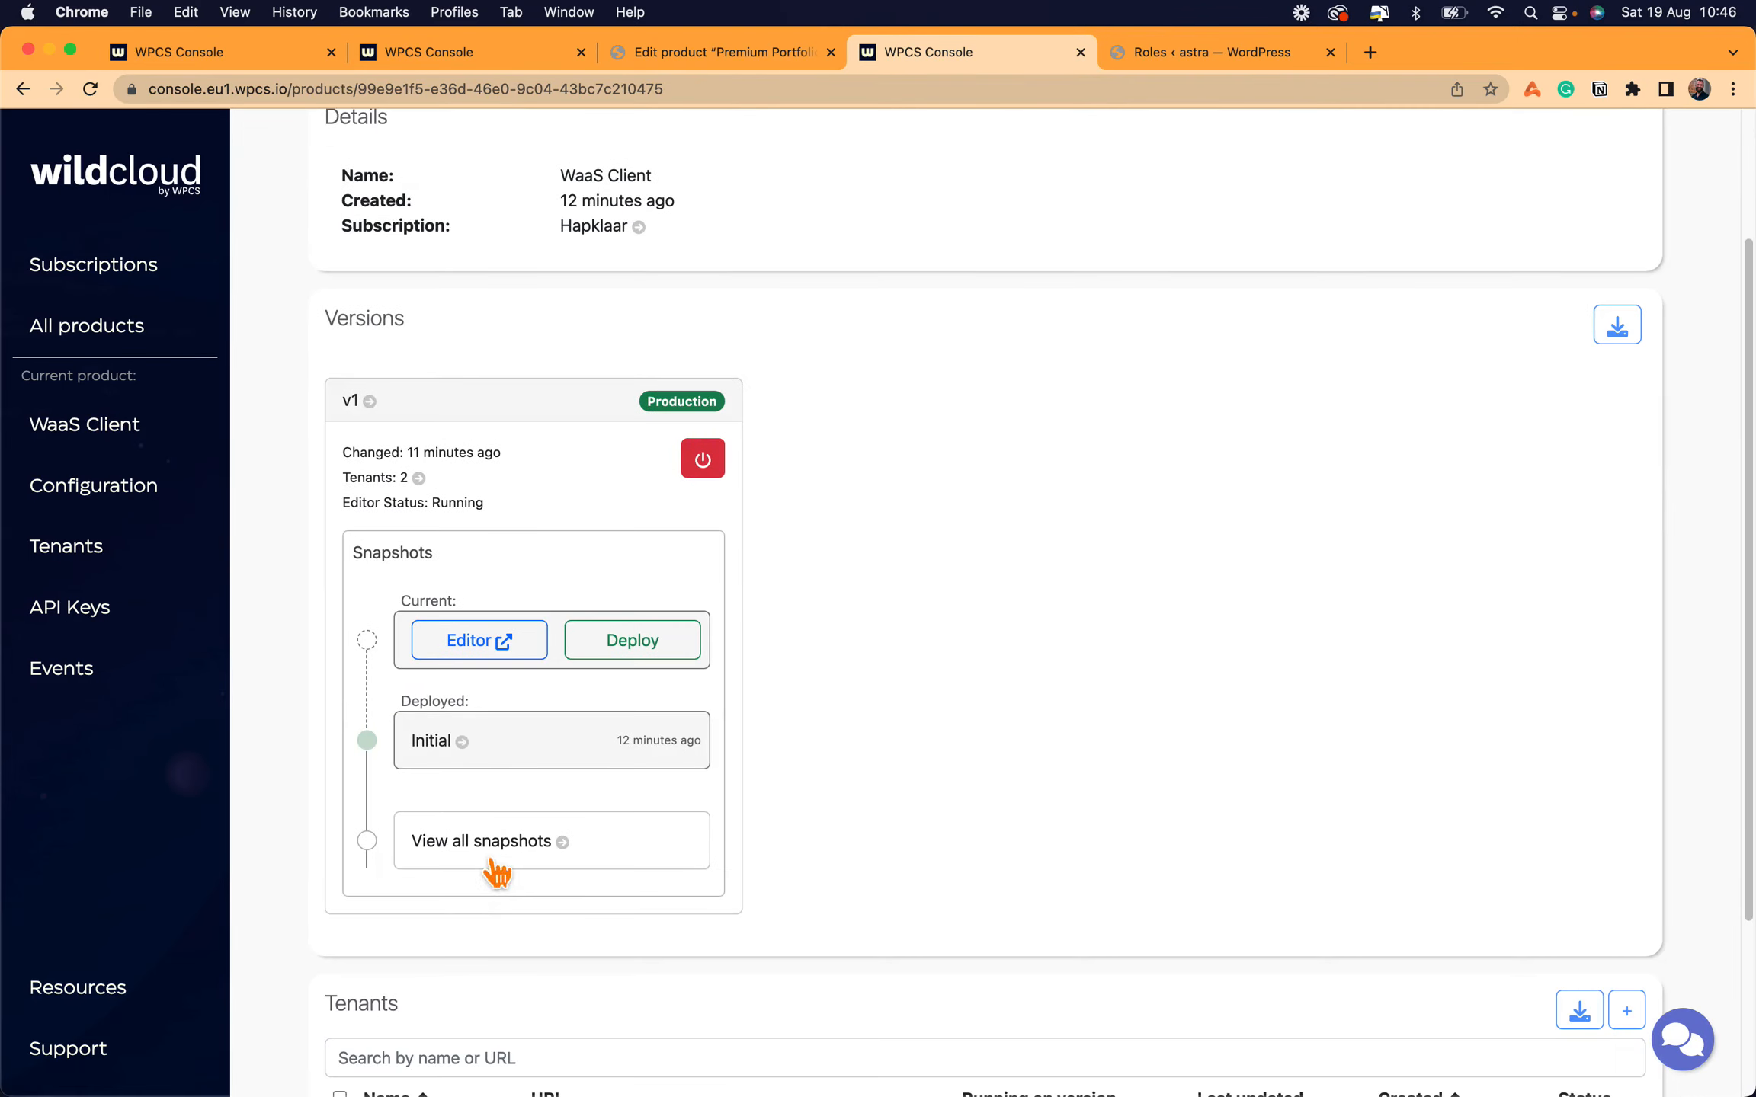
left_click(503, 838)
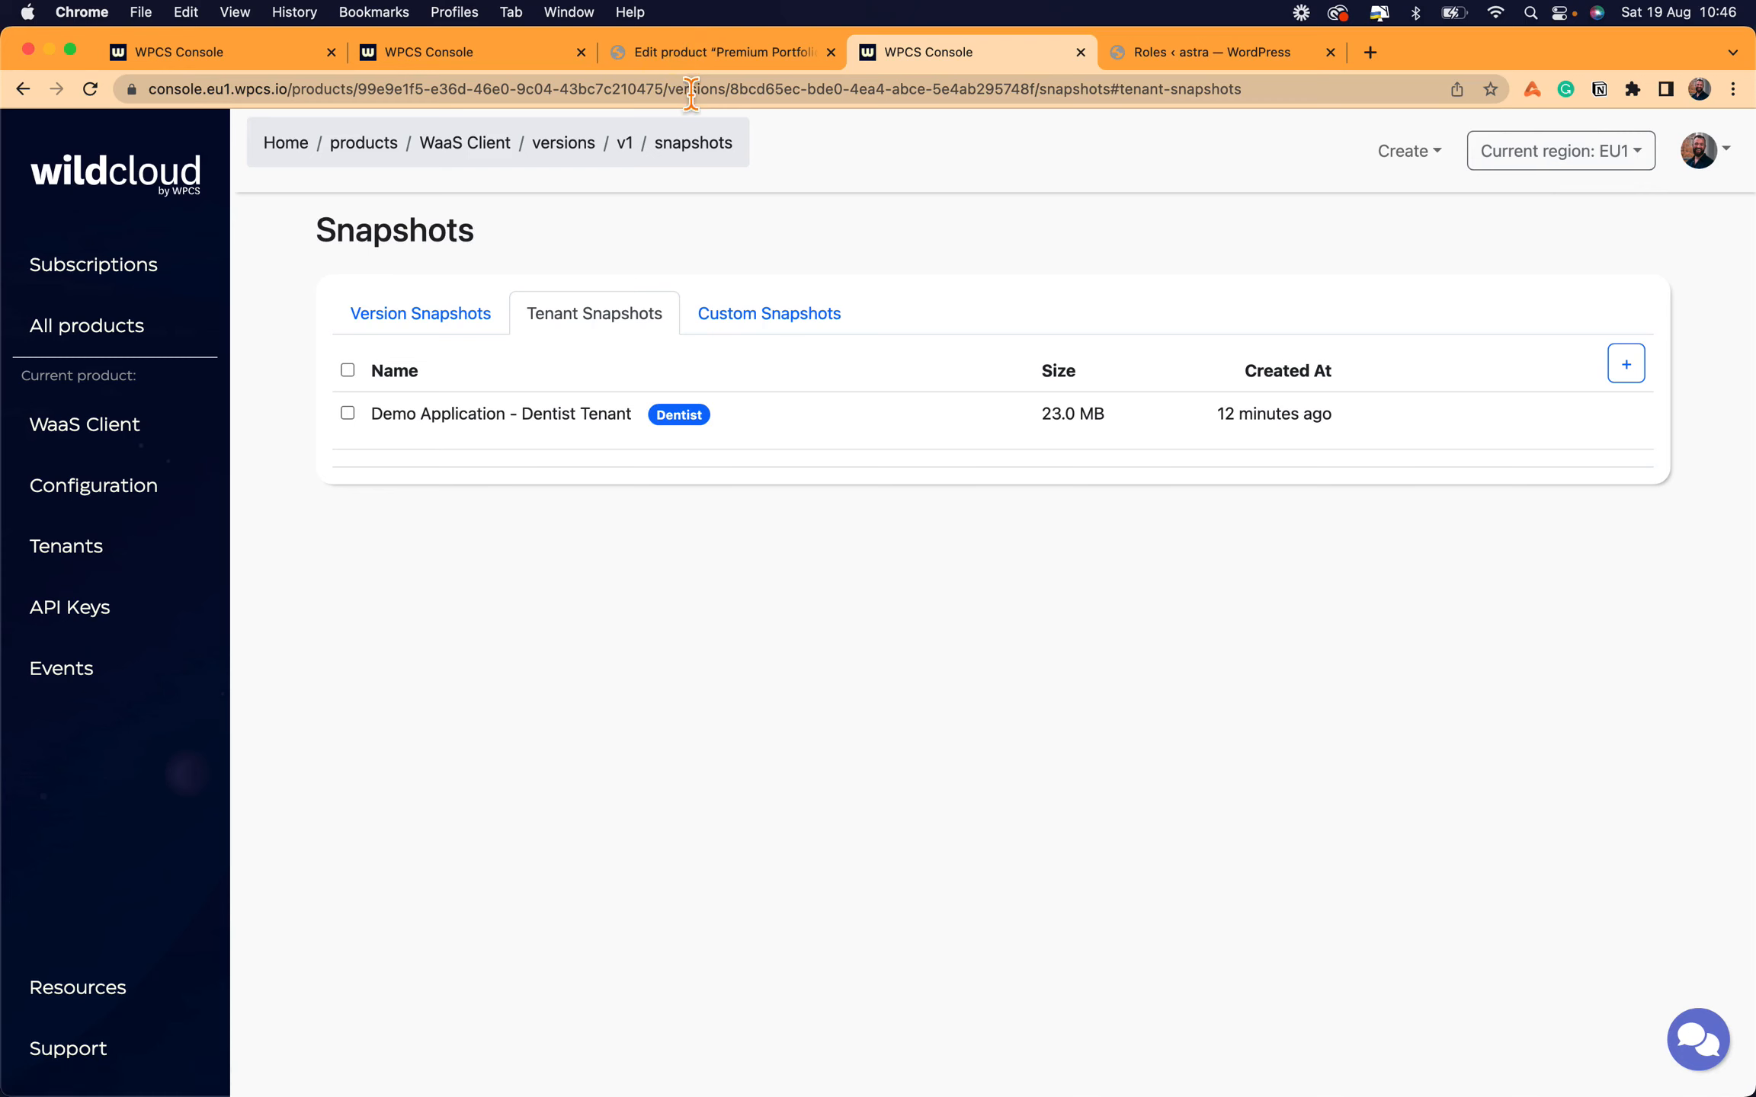
- Go back to Premium Portfolio's WPCS product settings and recheck the snapshot group choices, leaving Dentist selected
left_click(707, 61)
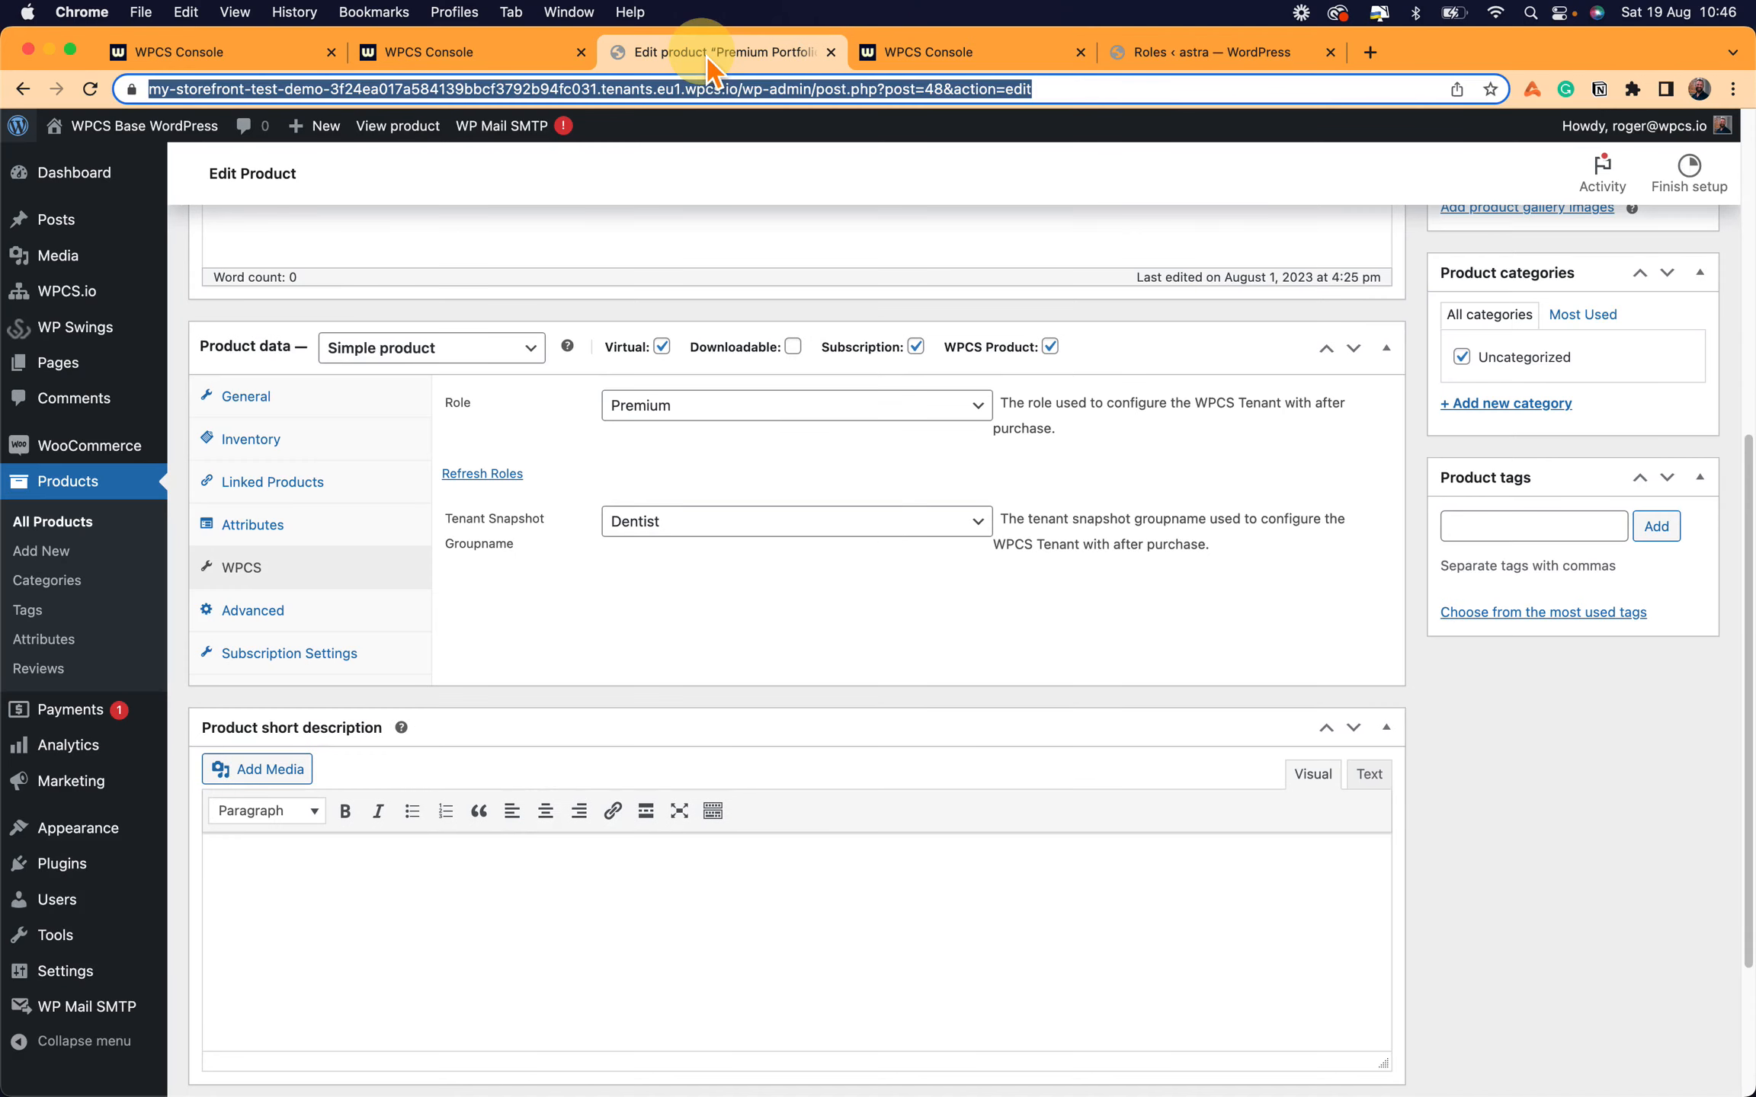
left_click(694, 521)
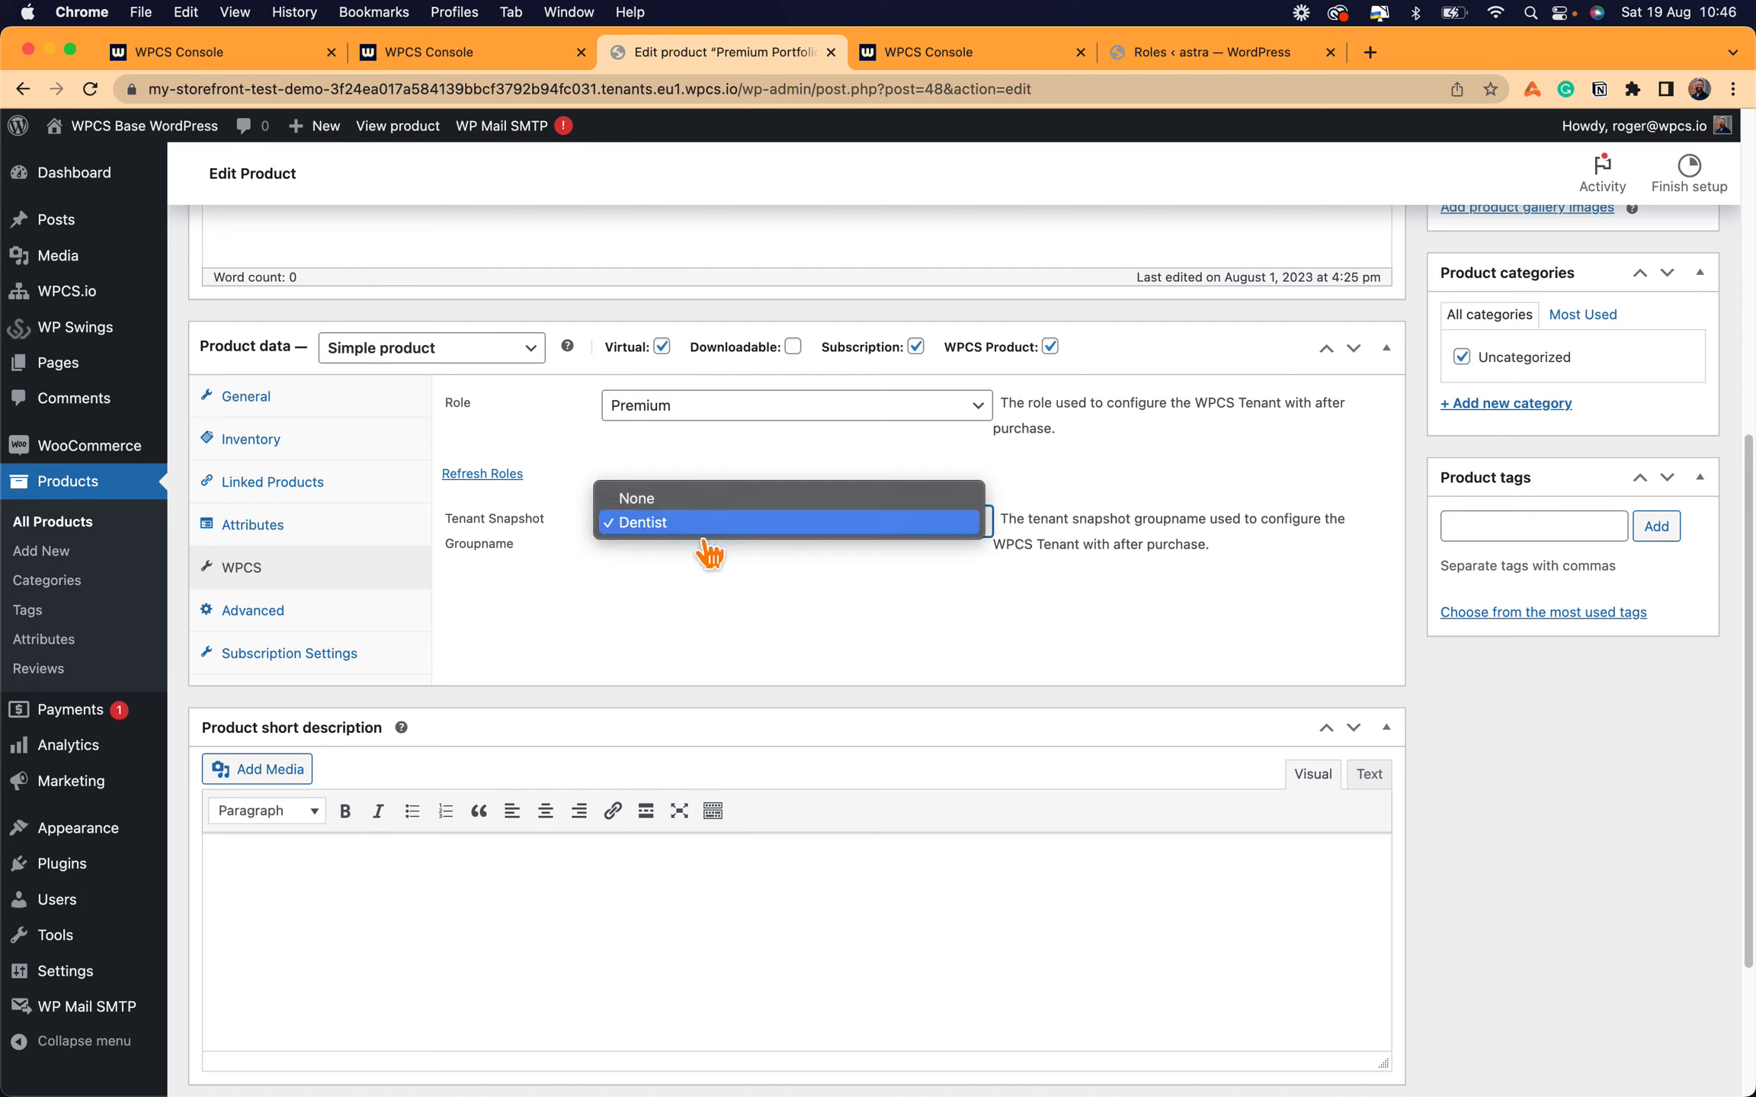
left_click(699, 530)
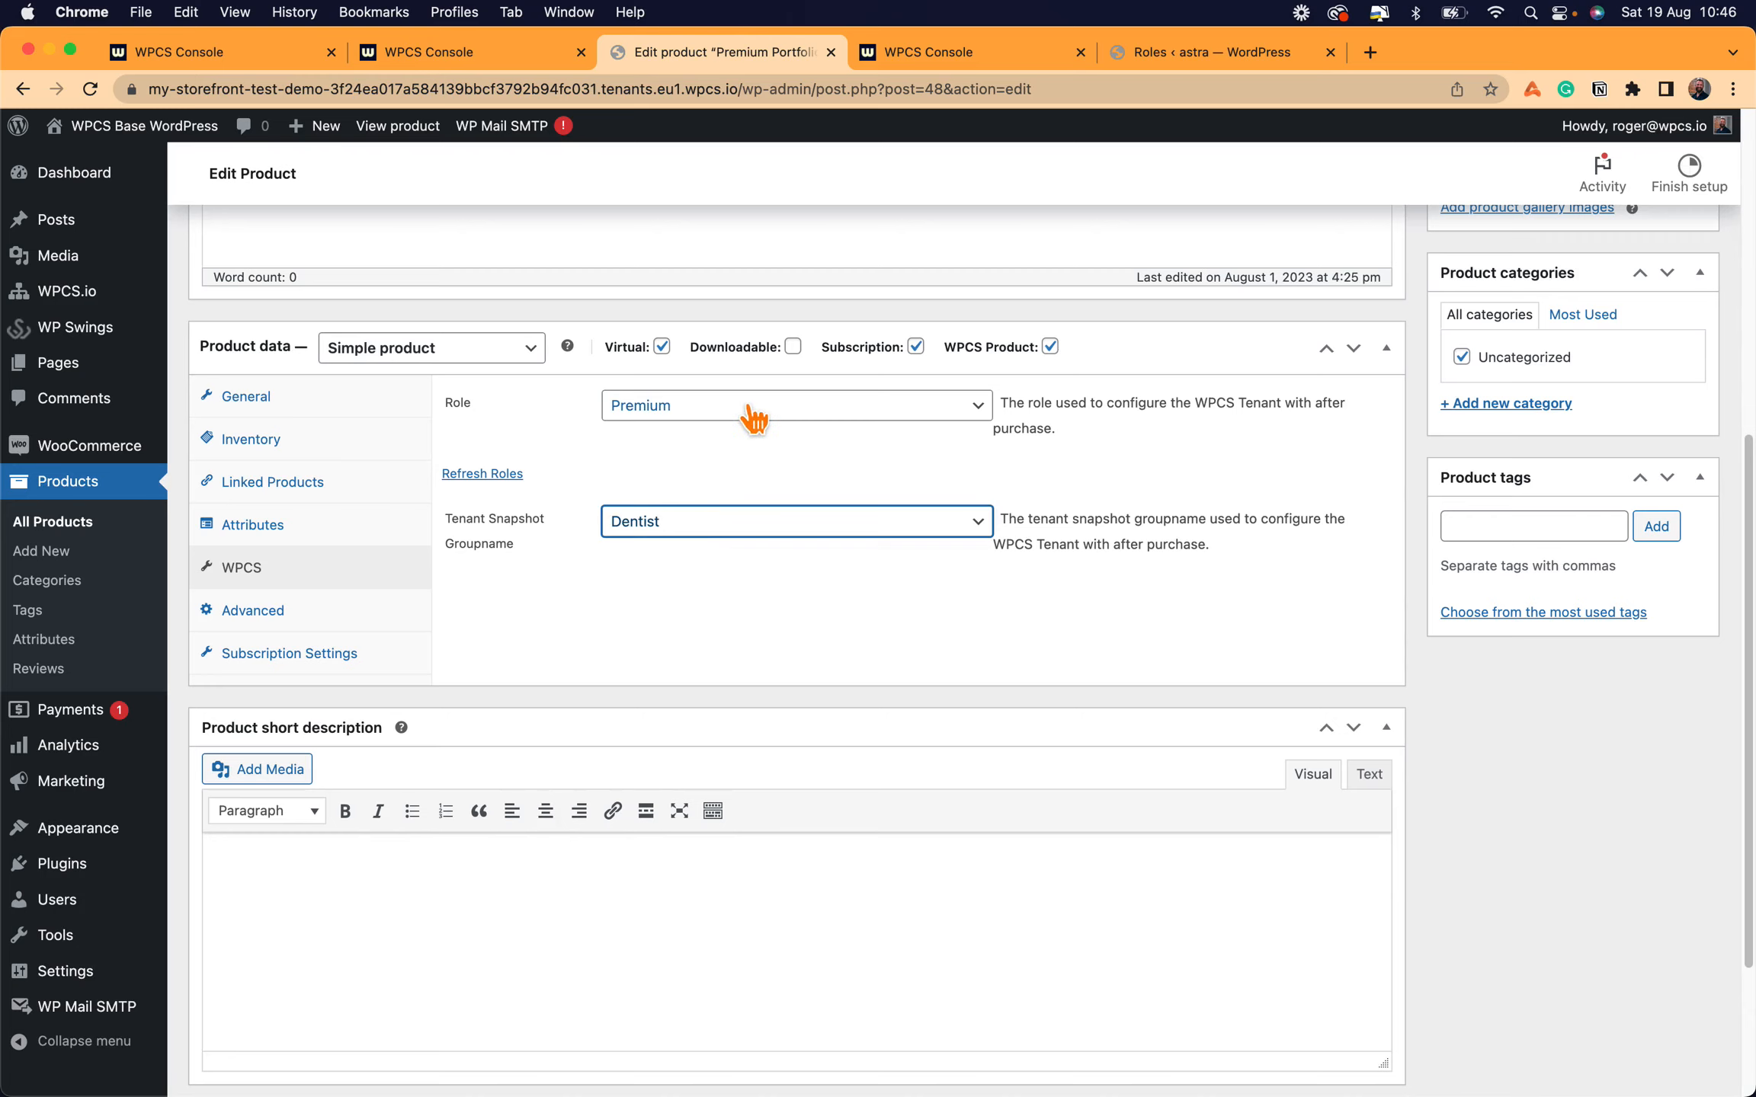
- Open the product image selection for the Premium Portfolio product
scroll(752, 392, "up", 3)
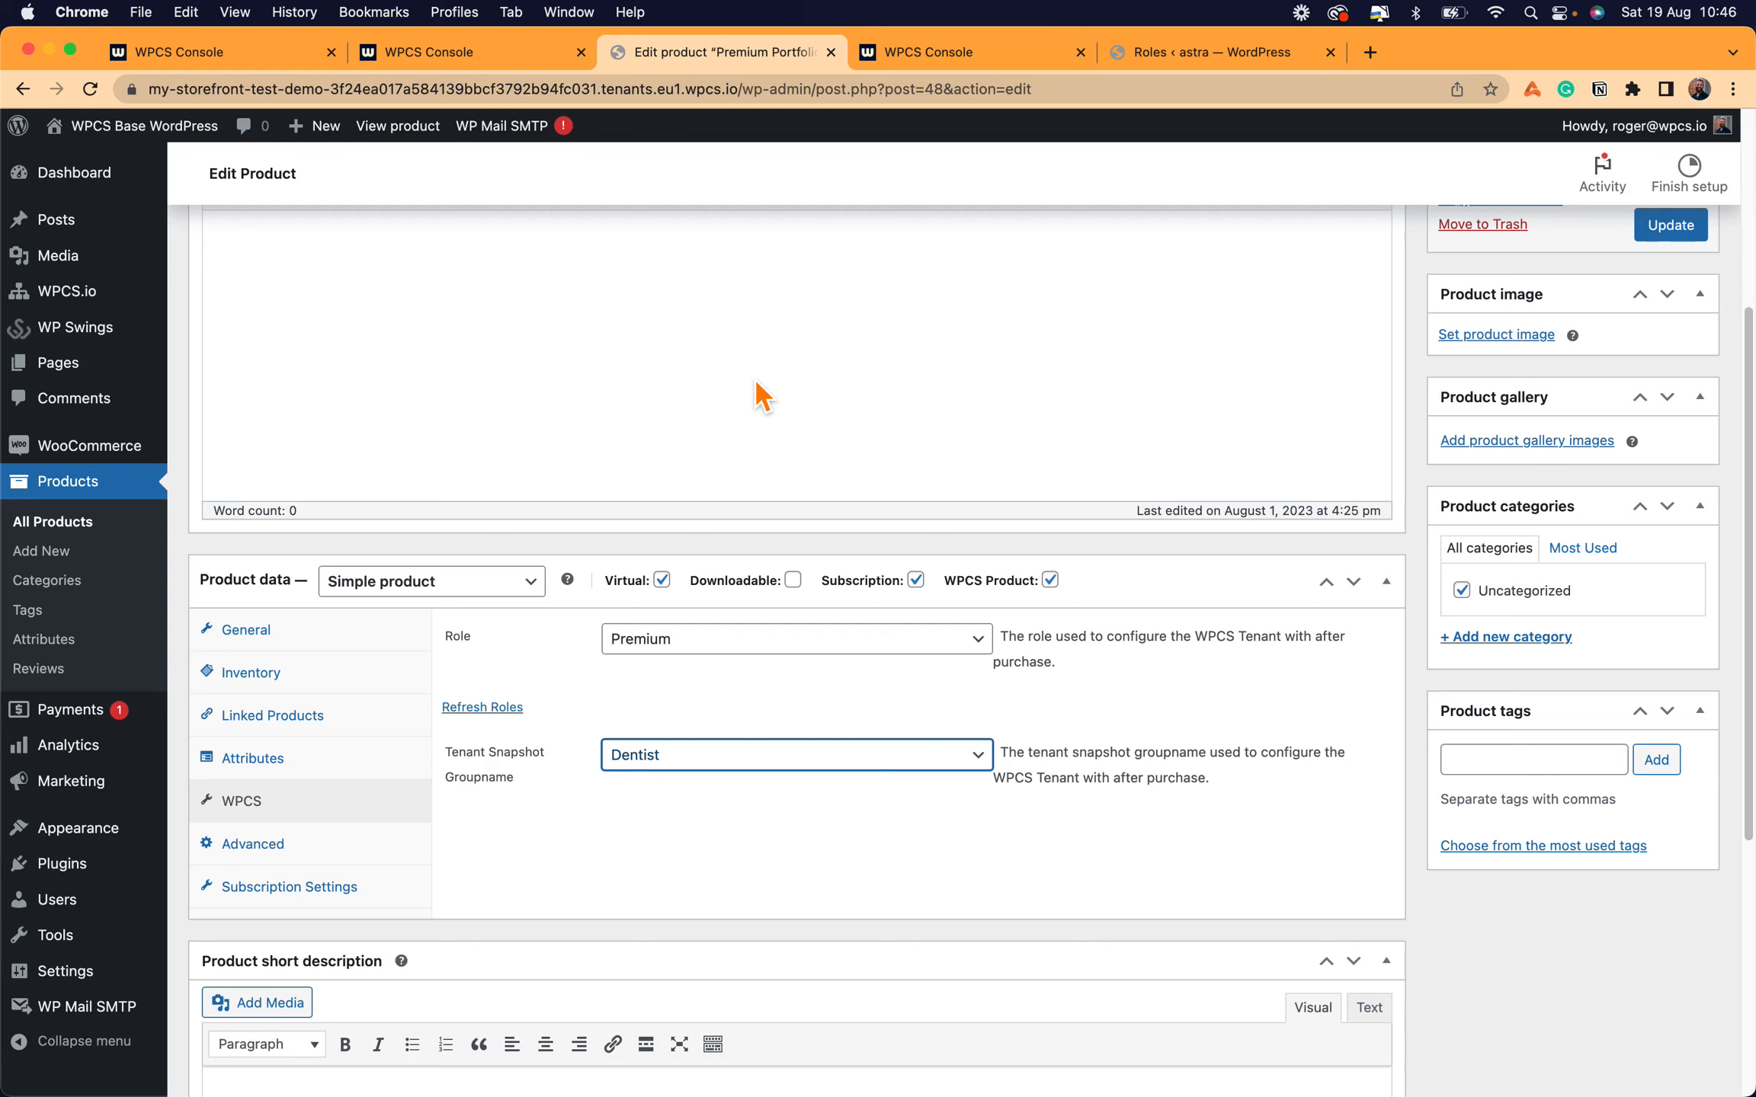
scroll(760, 395, "up", 5)
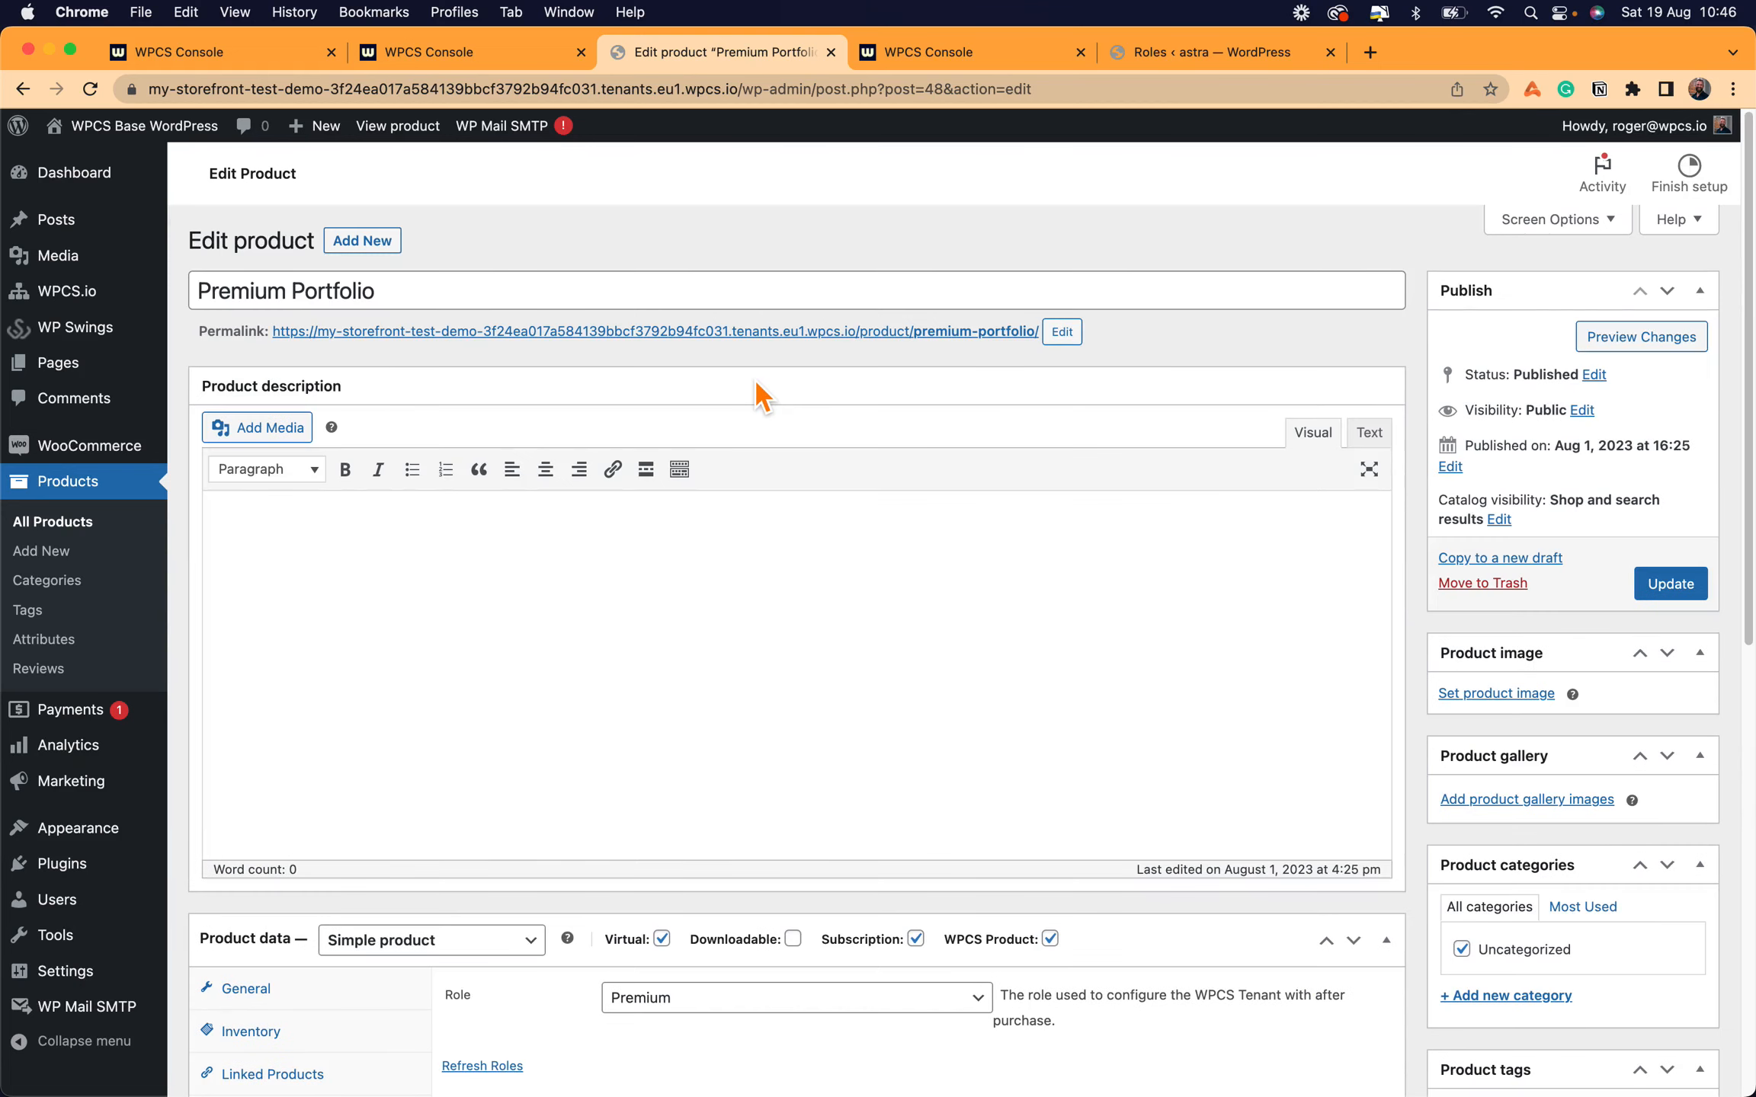
left_click(1516, 693)
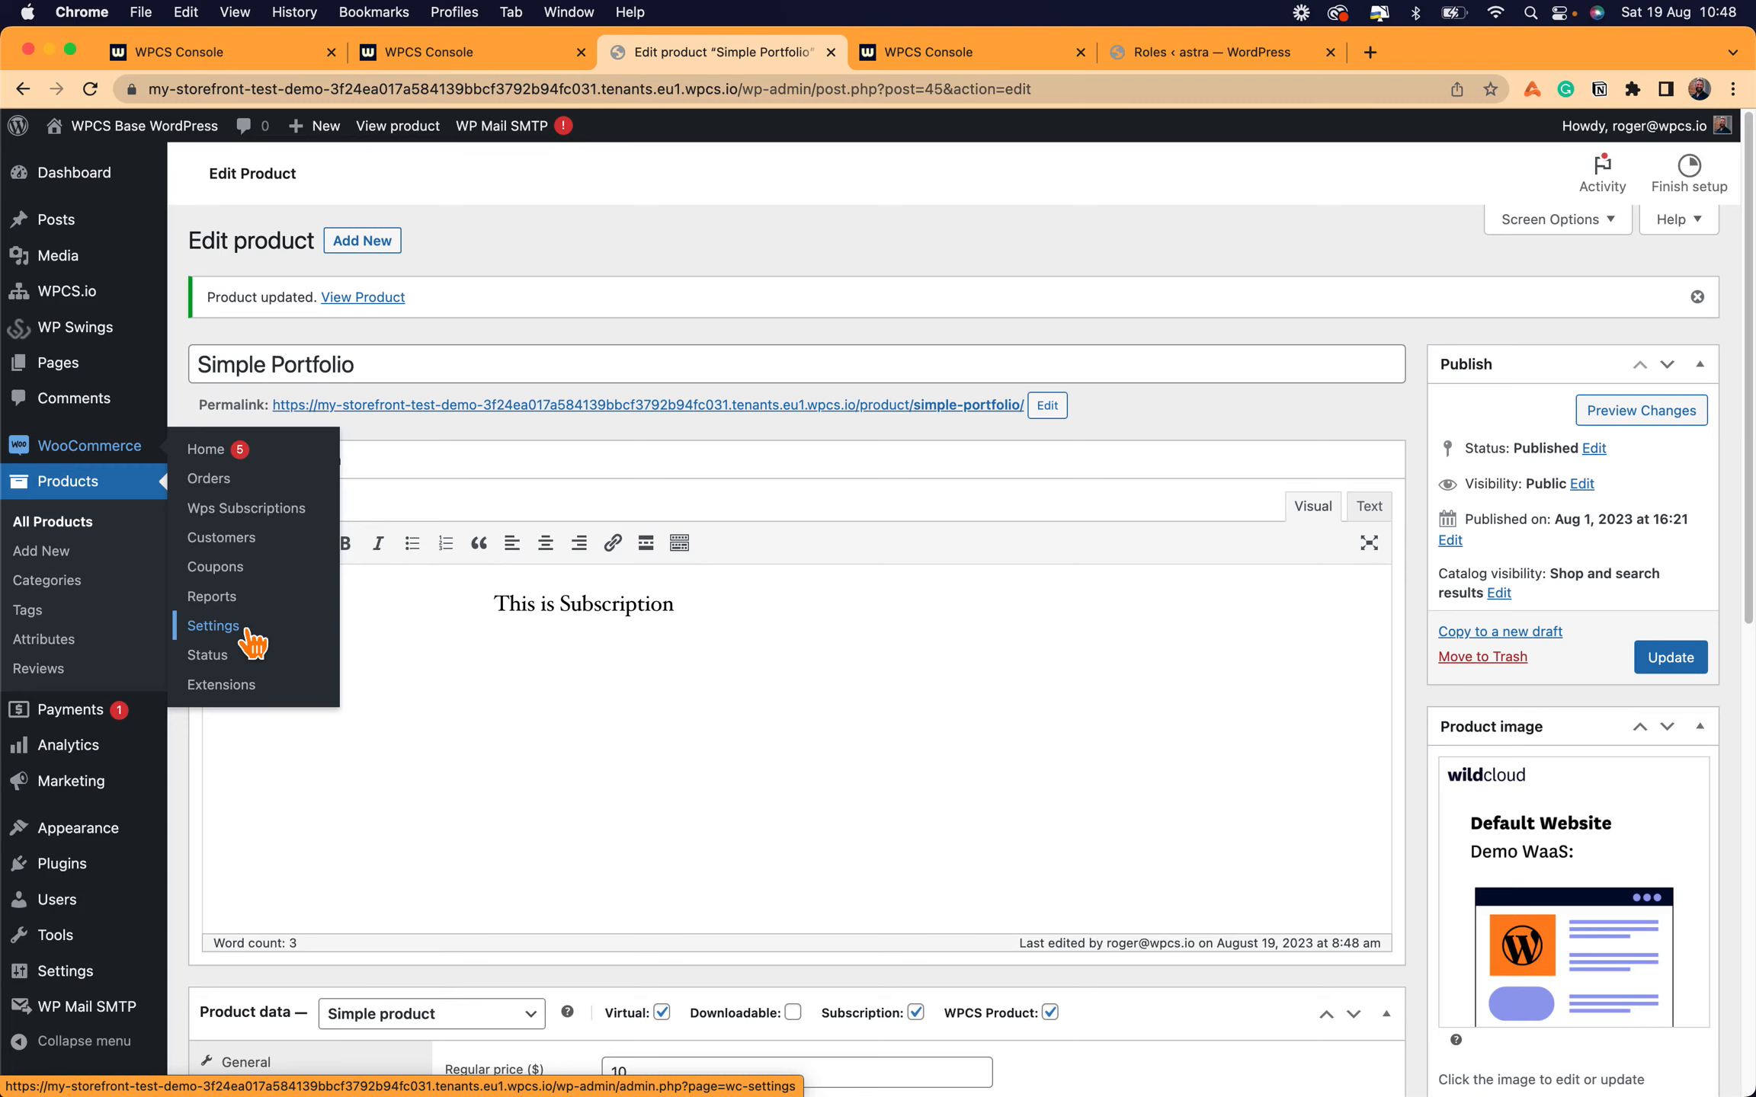
- Open WooCommerce's payment settings, close the Stripe developers page, and save the Stripe settings with test mode enabled
left_click(213, 626)
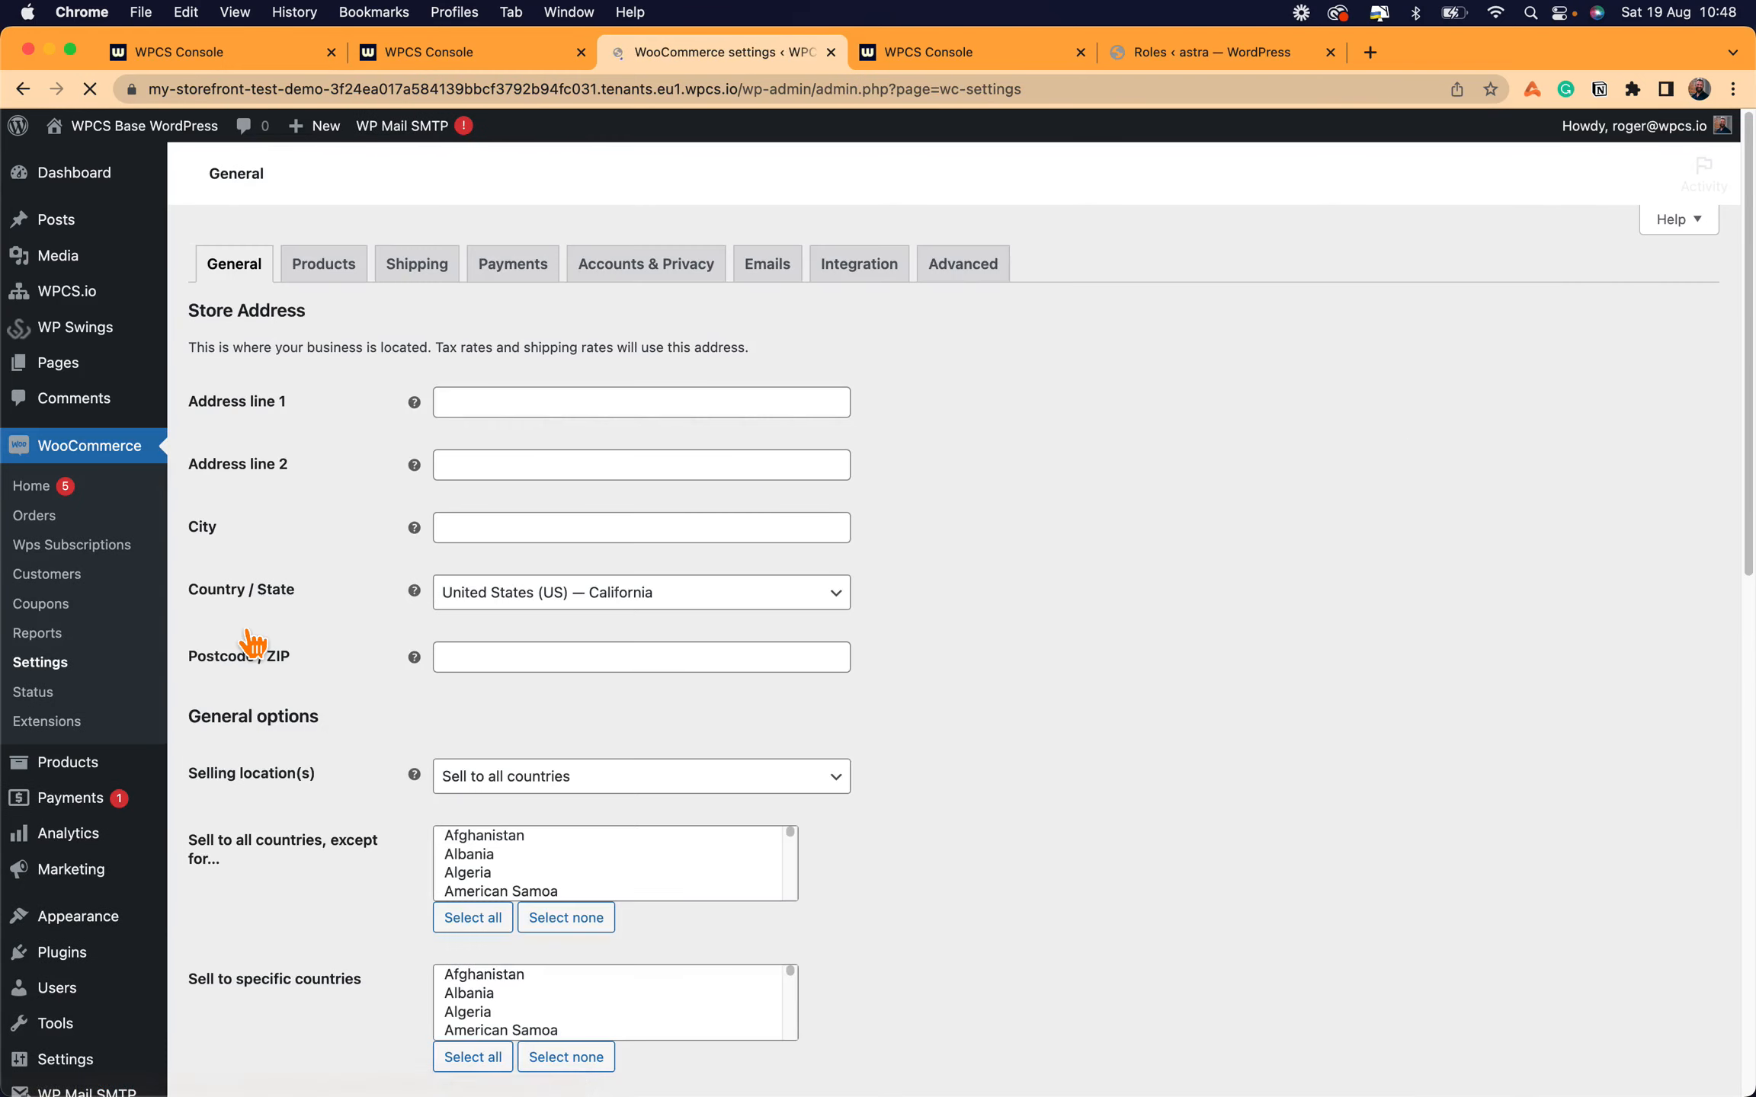
left_click(477, 267)
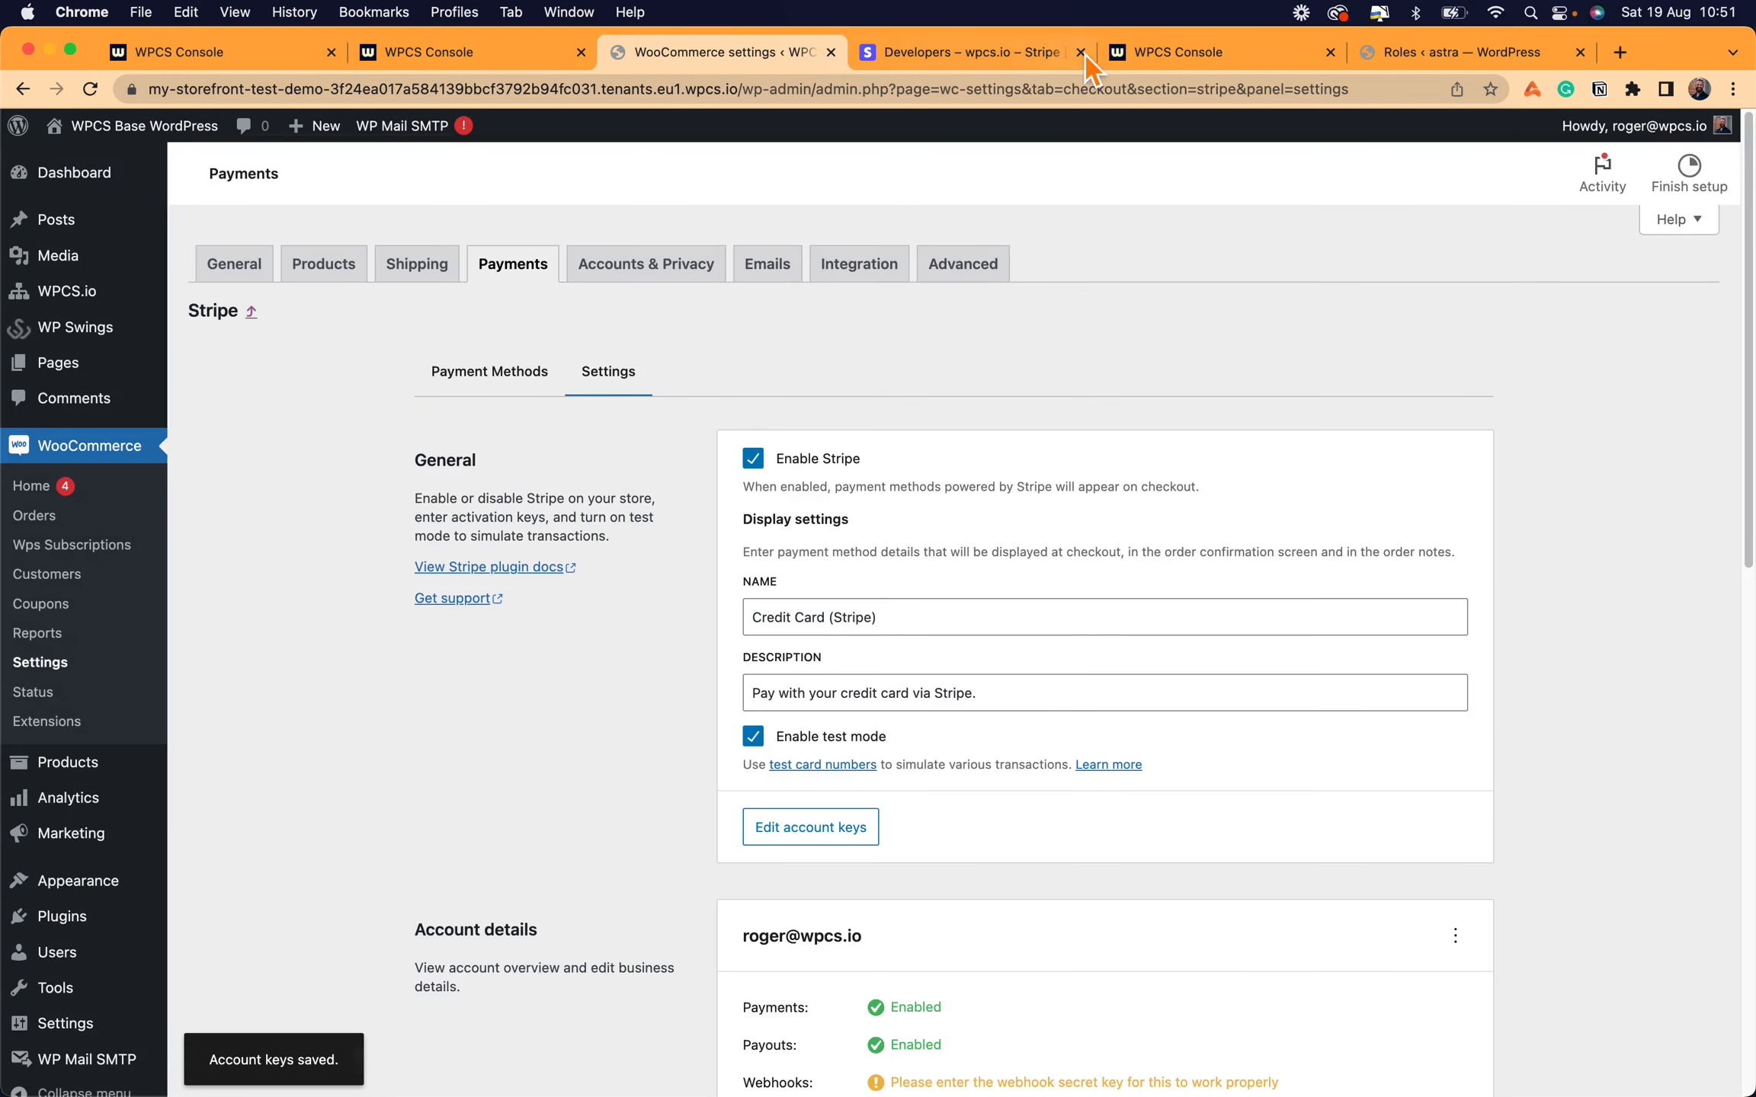
left_click(1081, 53)
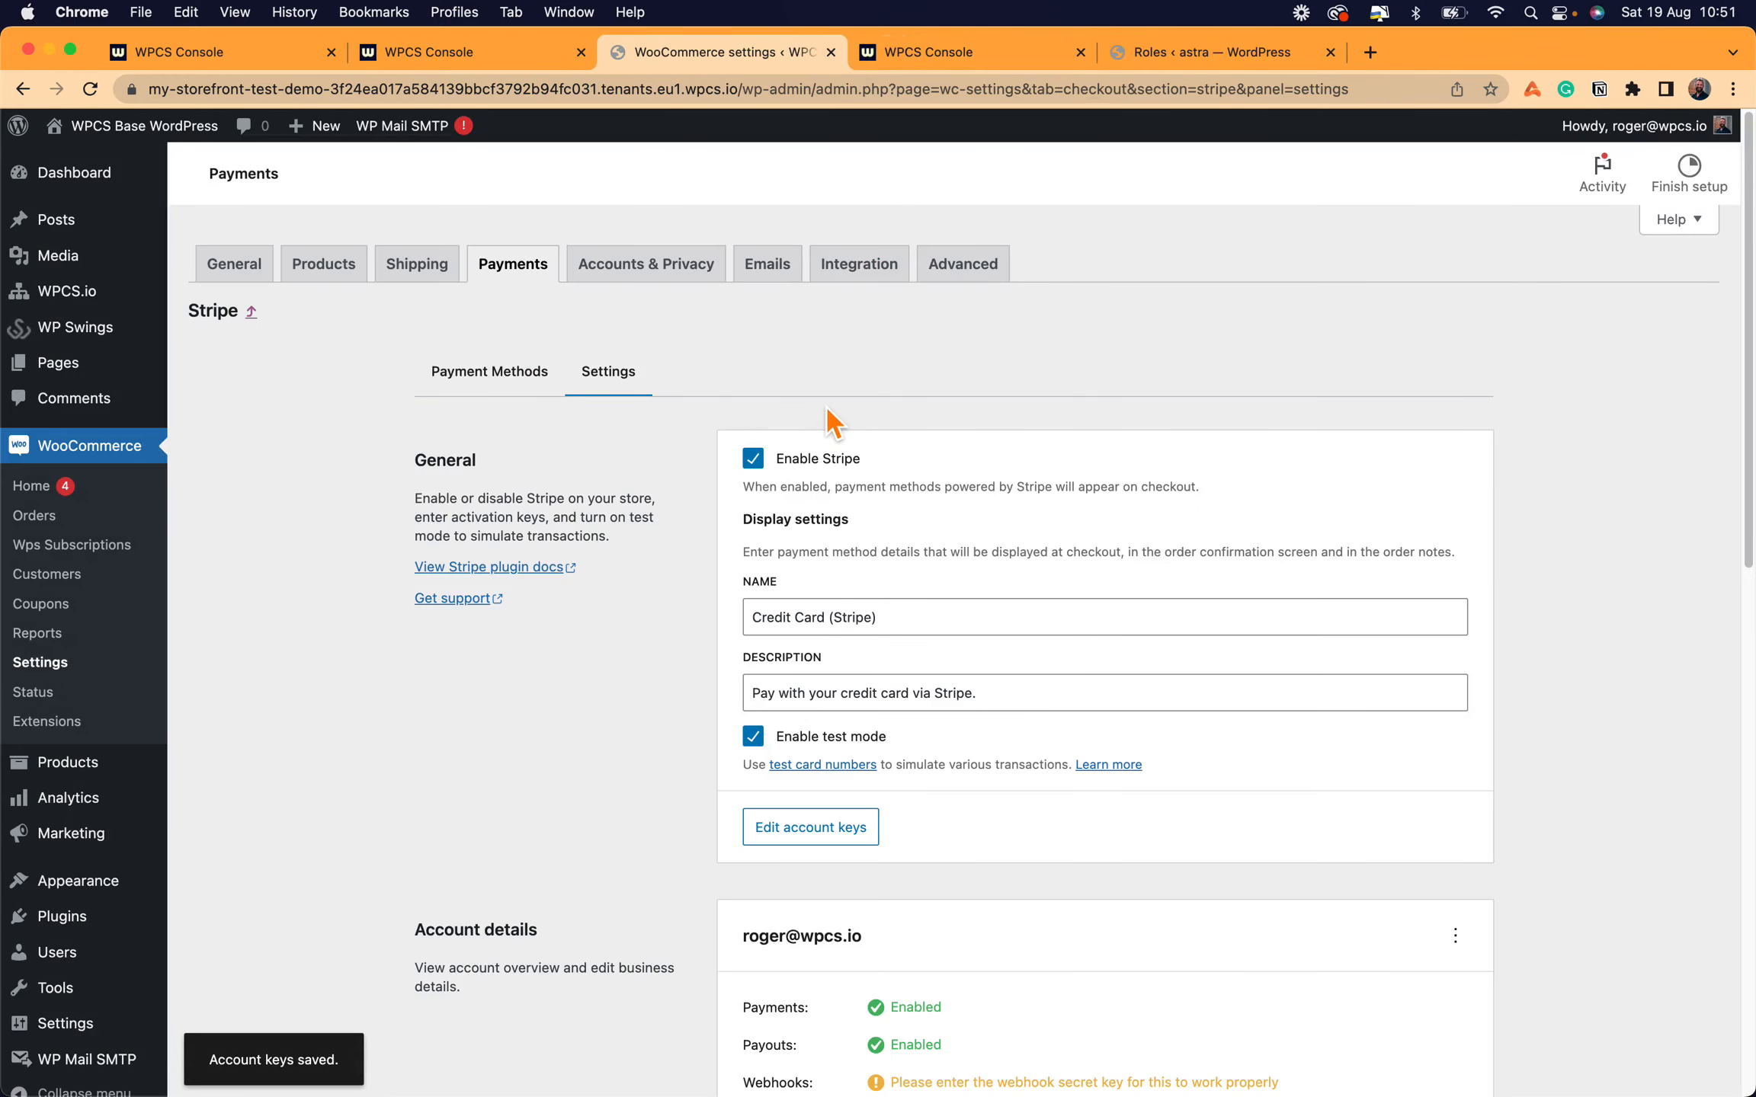
scroll(844, 671, "down", 15)
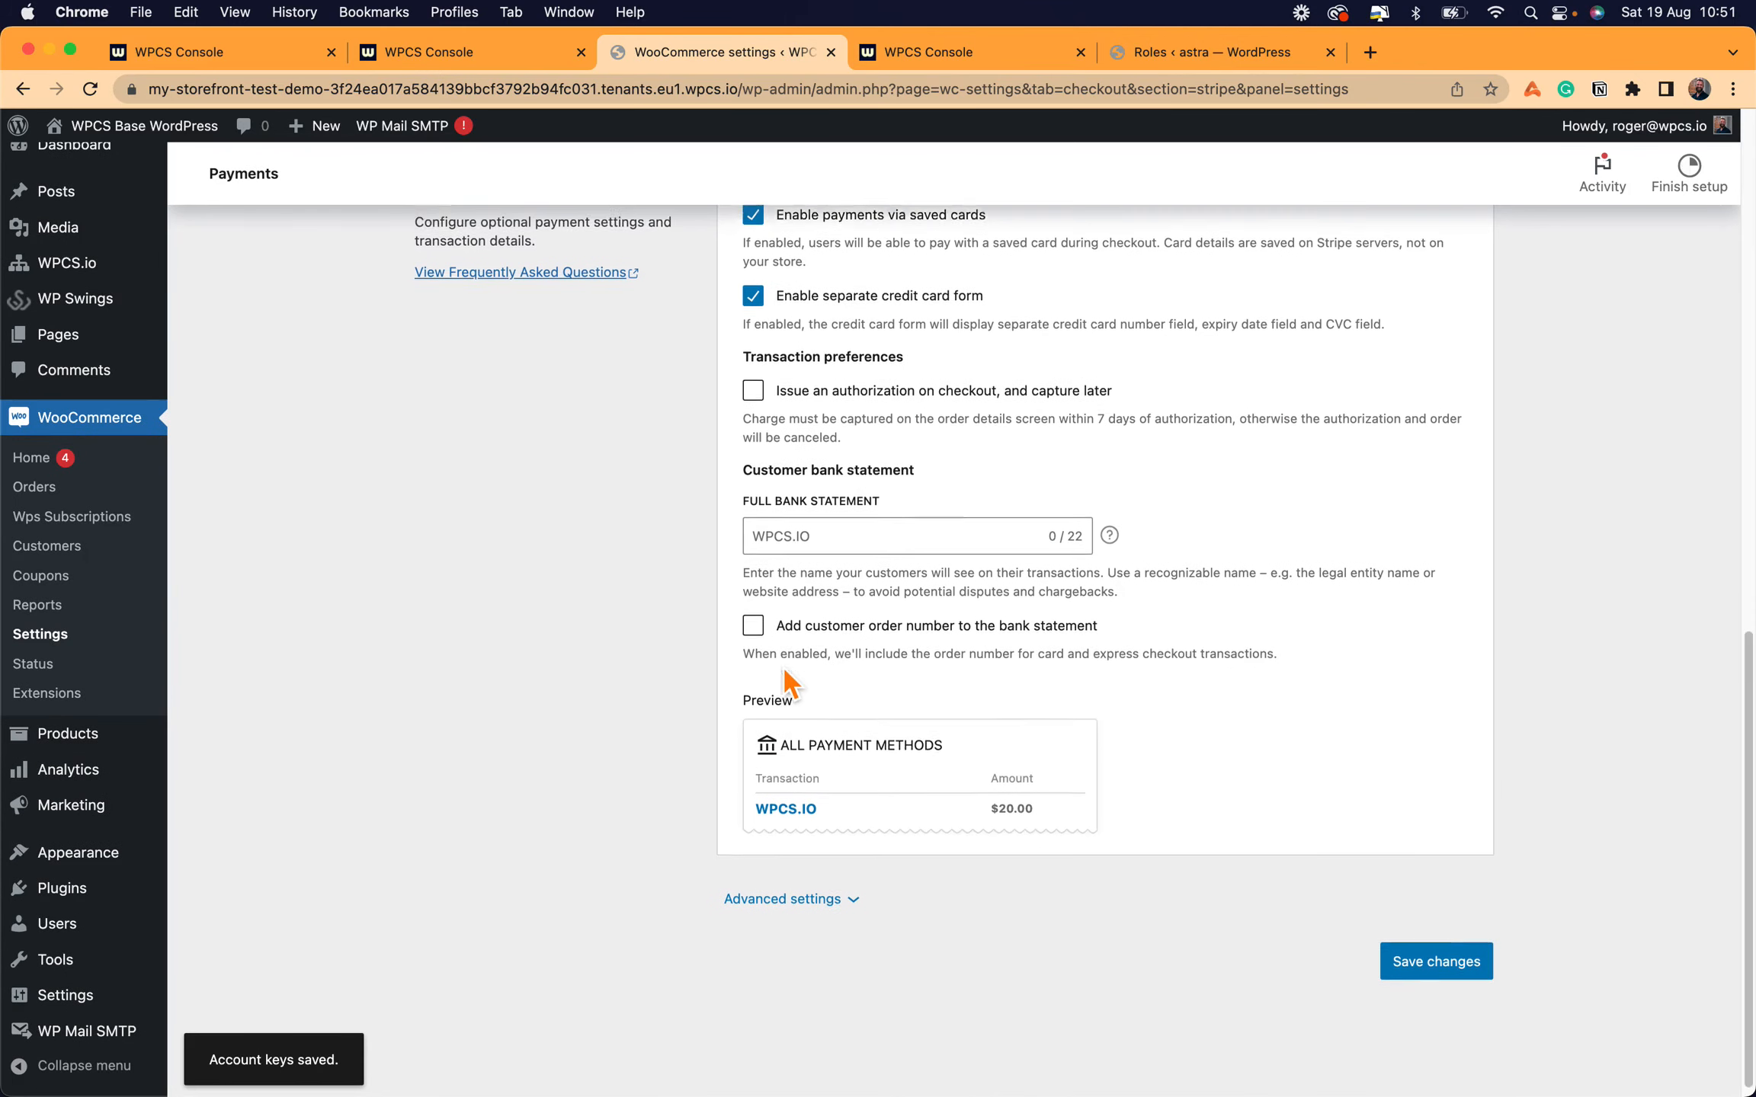
left_click(1454, 961)
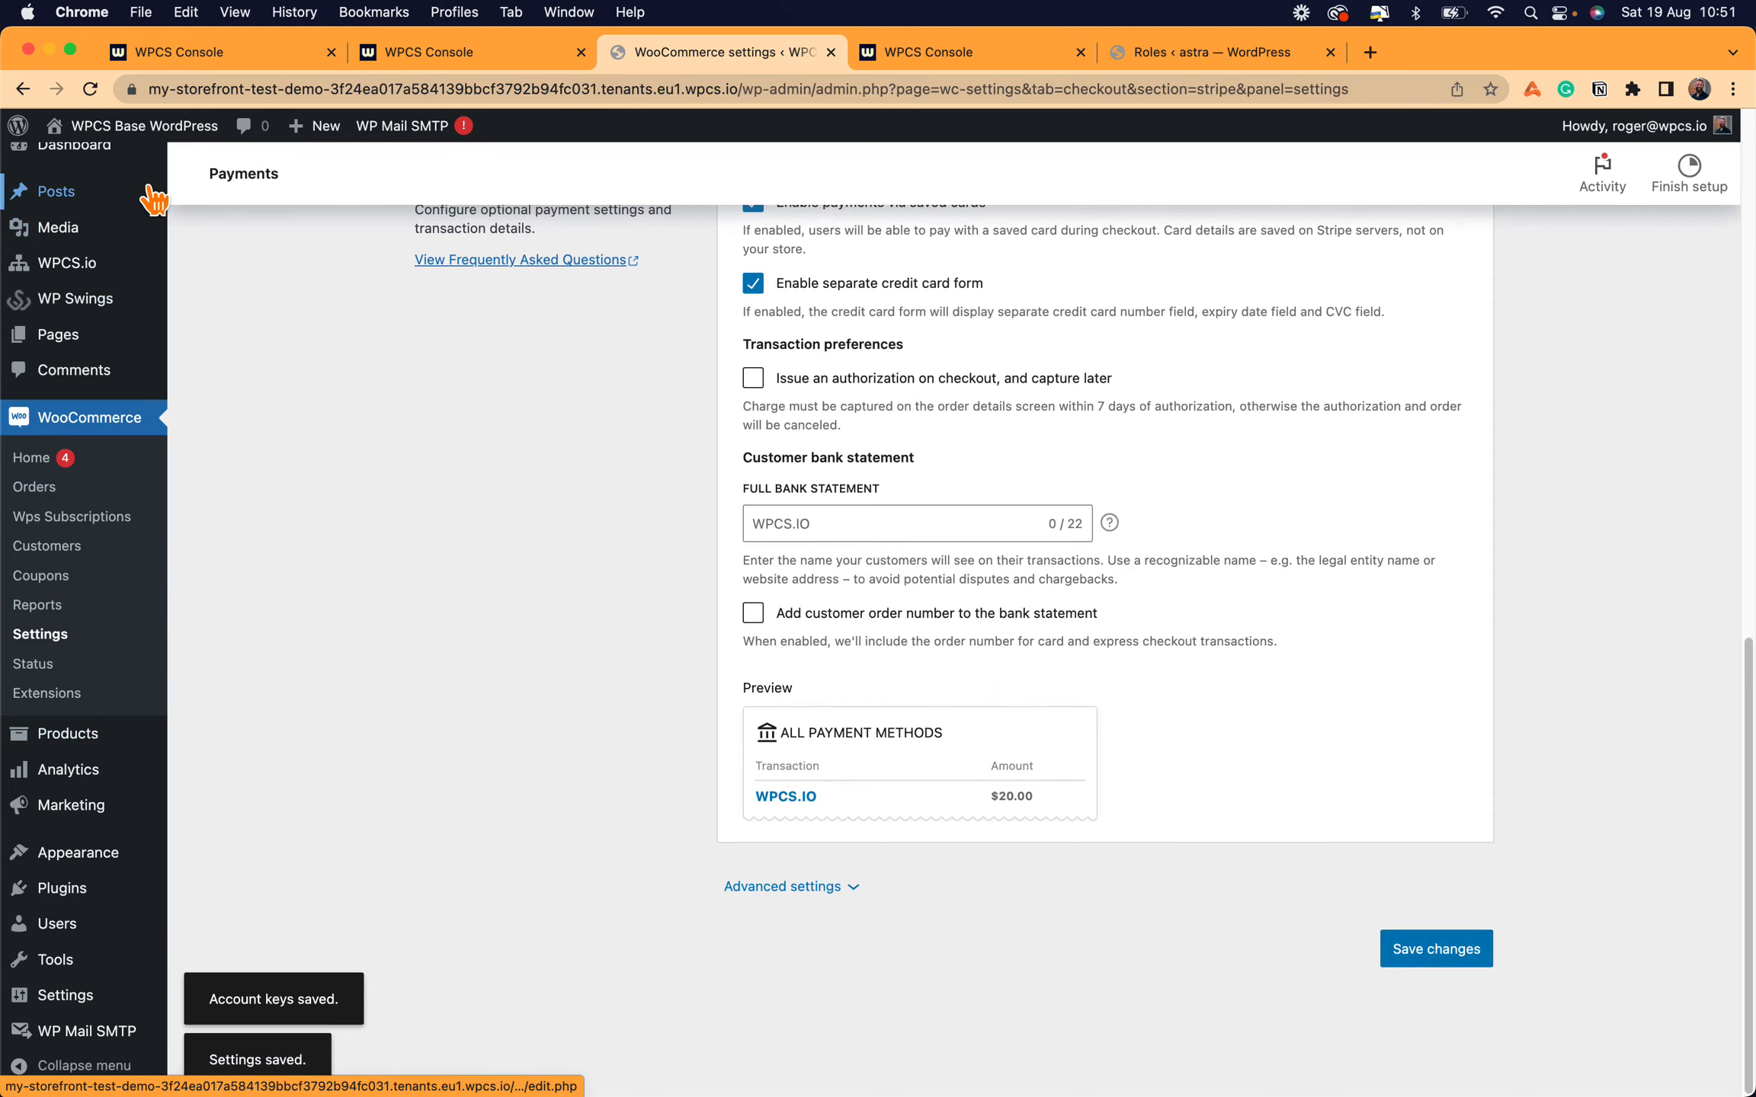
- Visit the storefront's shop page, add one Simple Portfolio to the cart and go to checkout
mouse_move(153, 200)
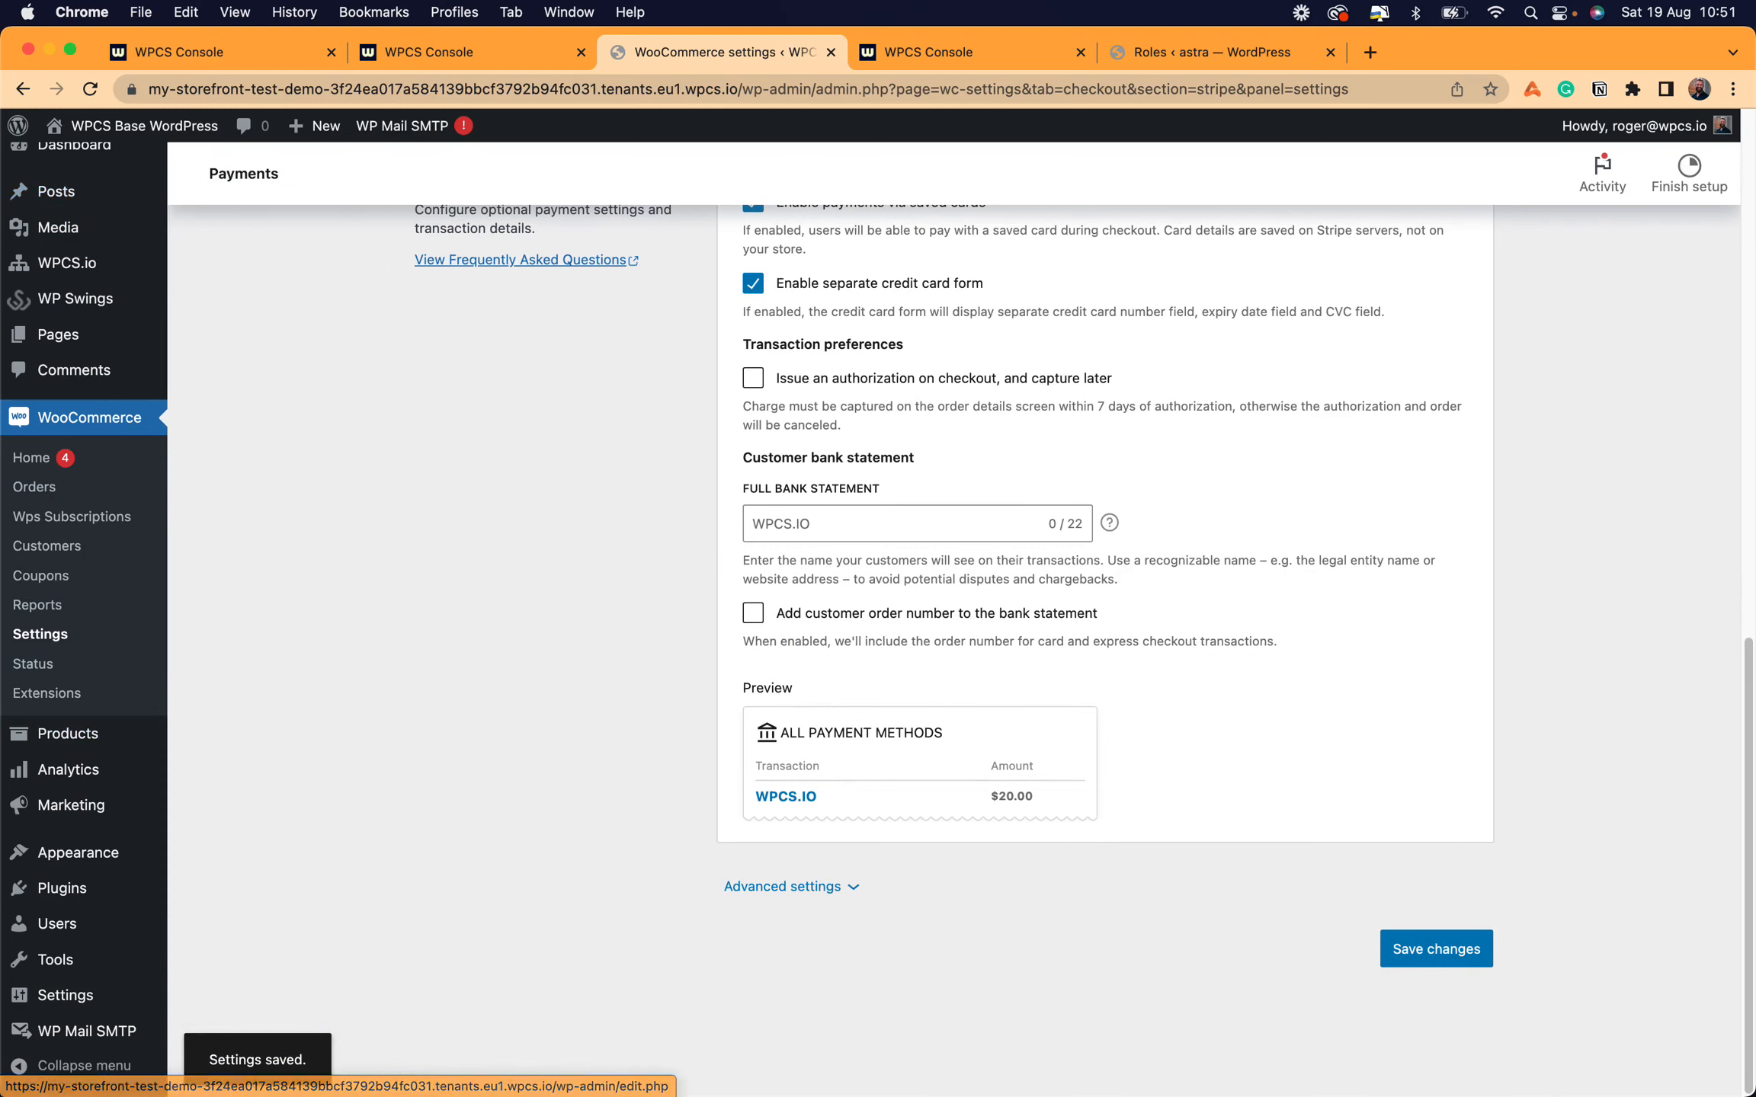
mouse_move(152, 129)
left_click(120, 196)
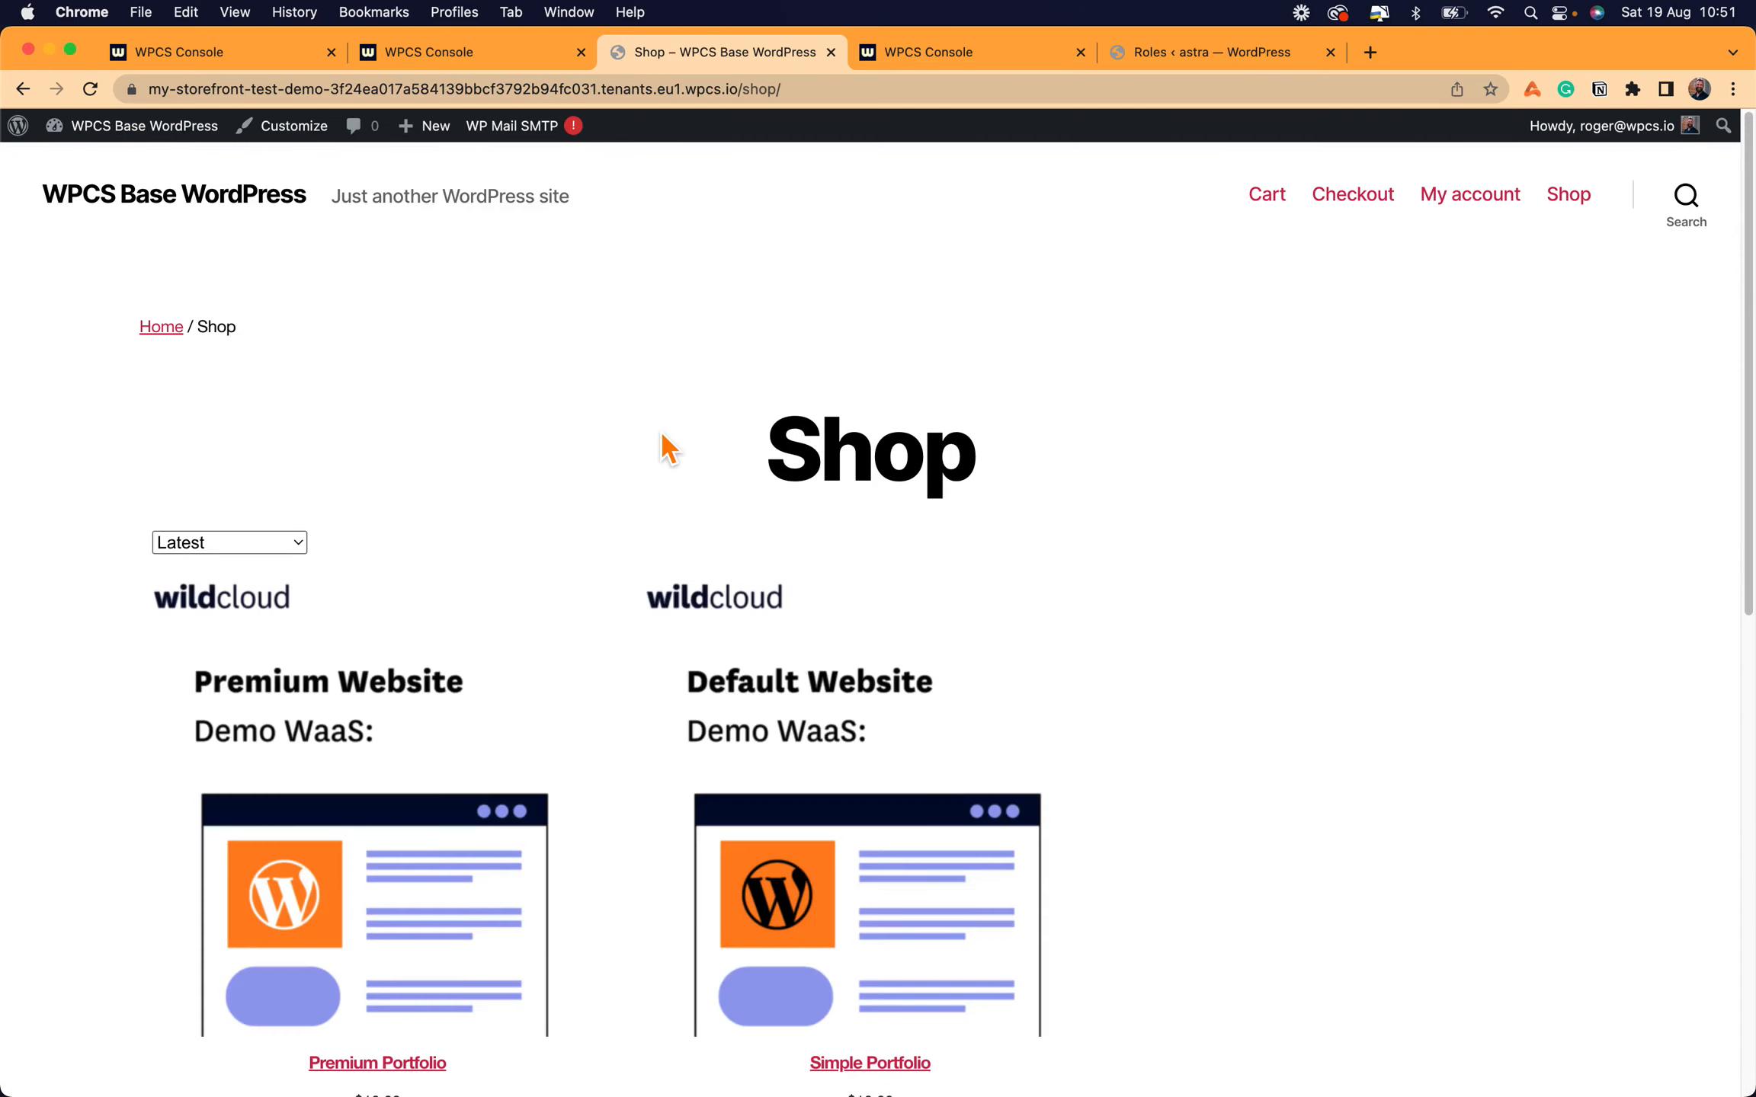
scroll(567, 577, "down", 3)
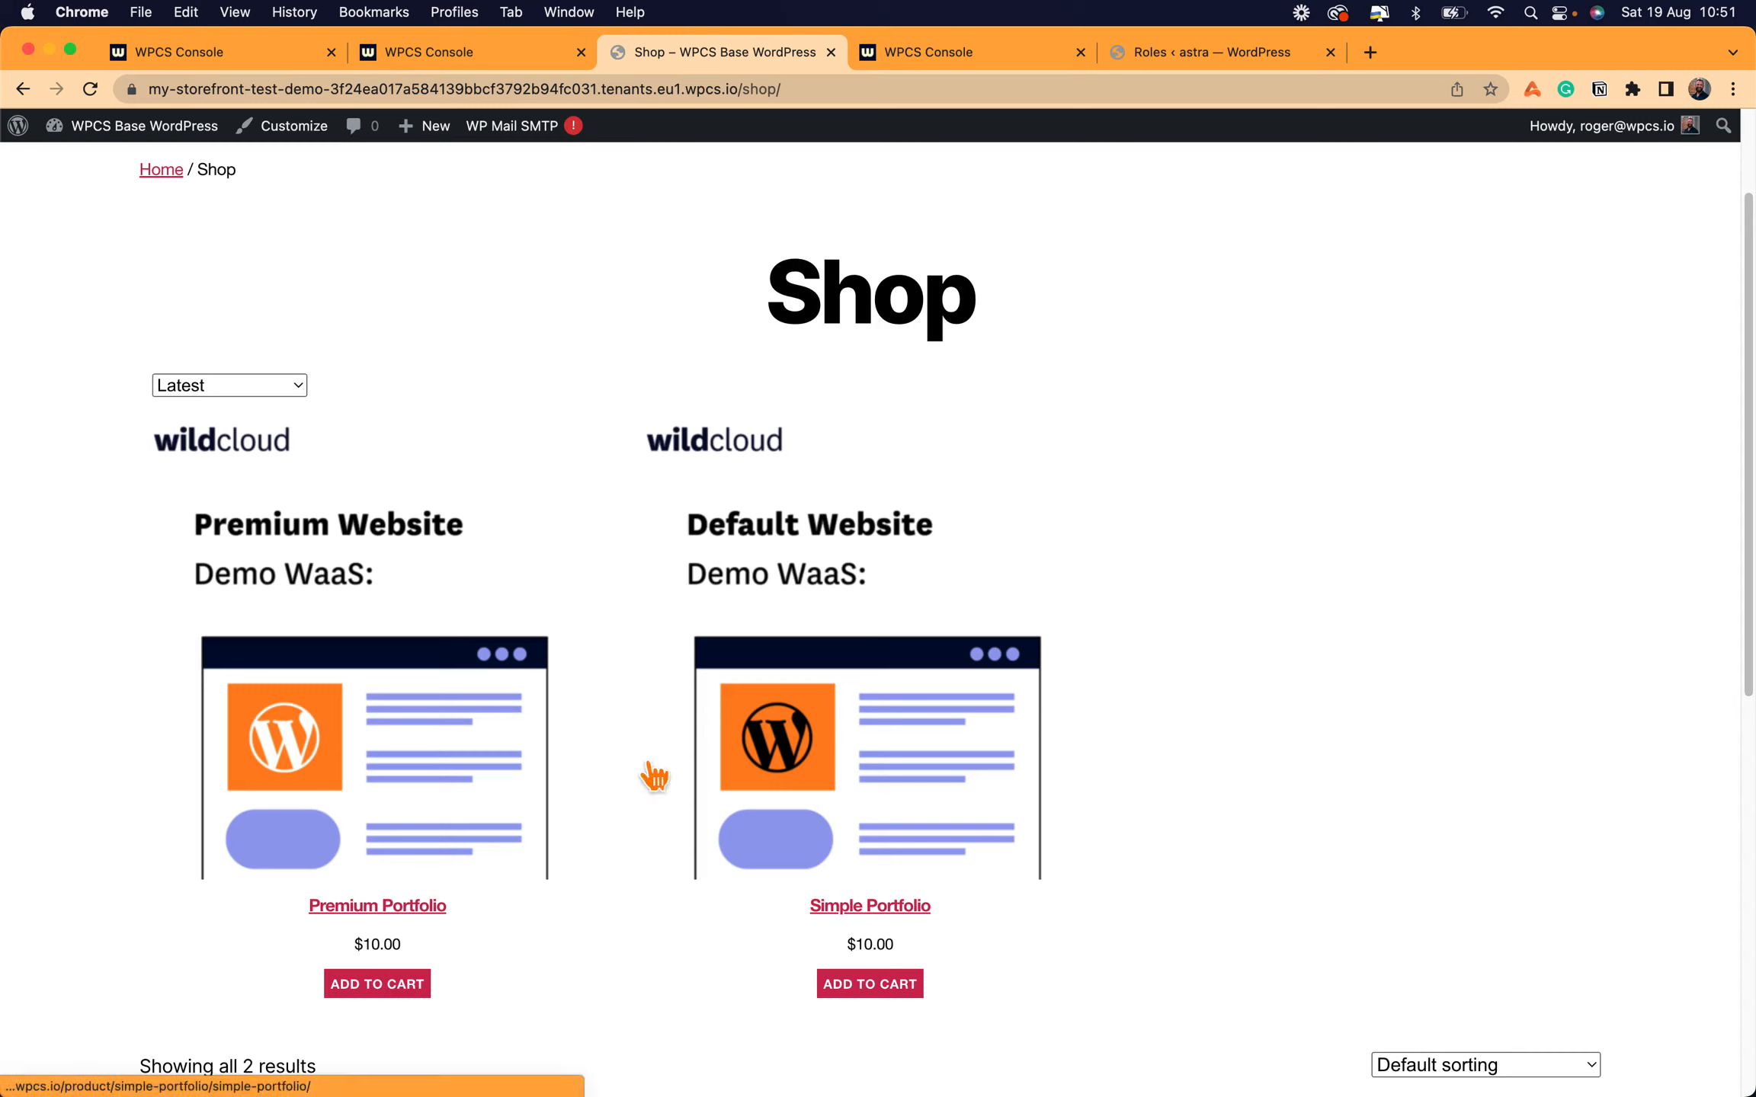
left_click(876, 1008)
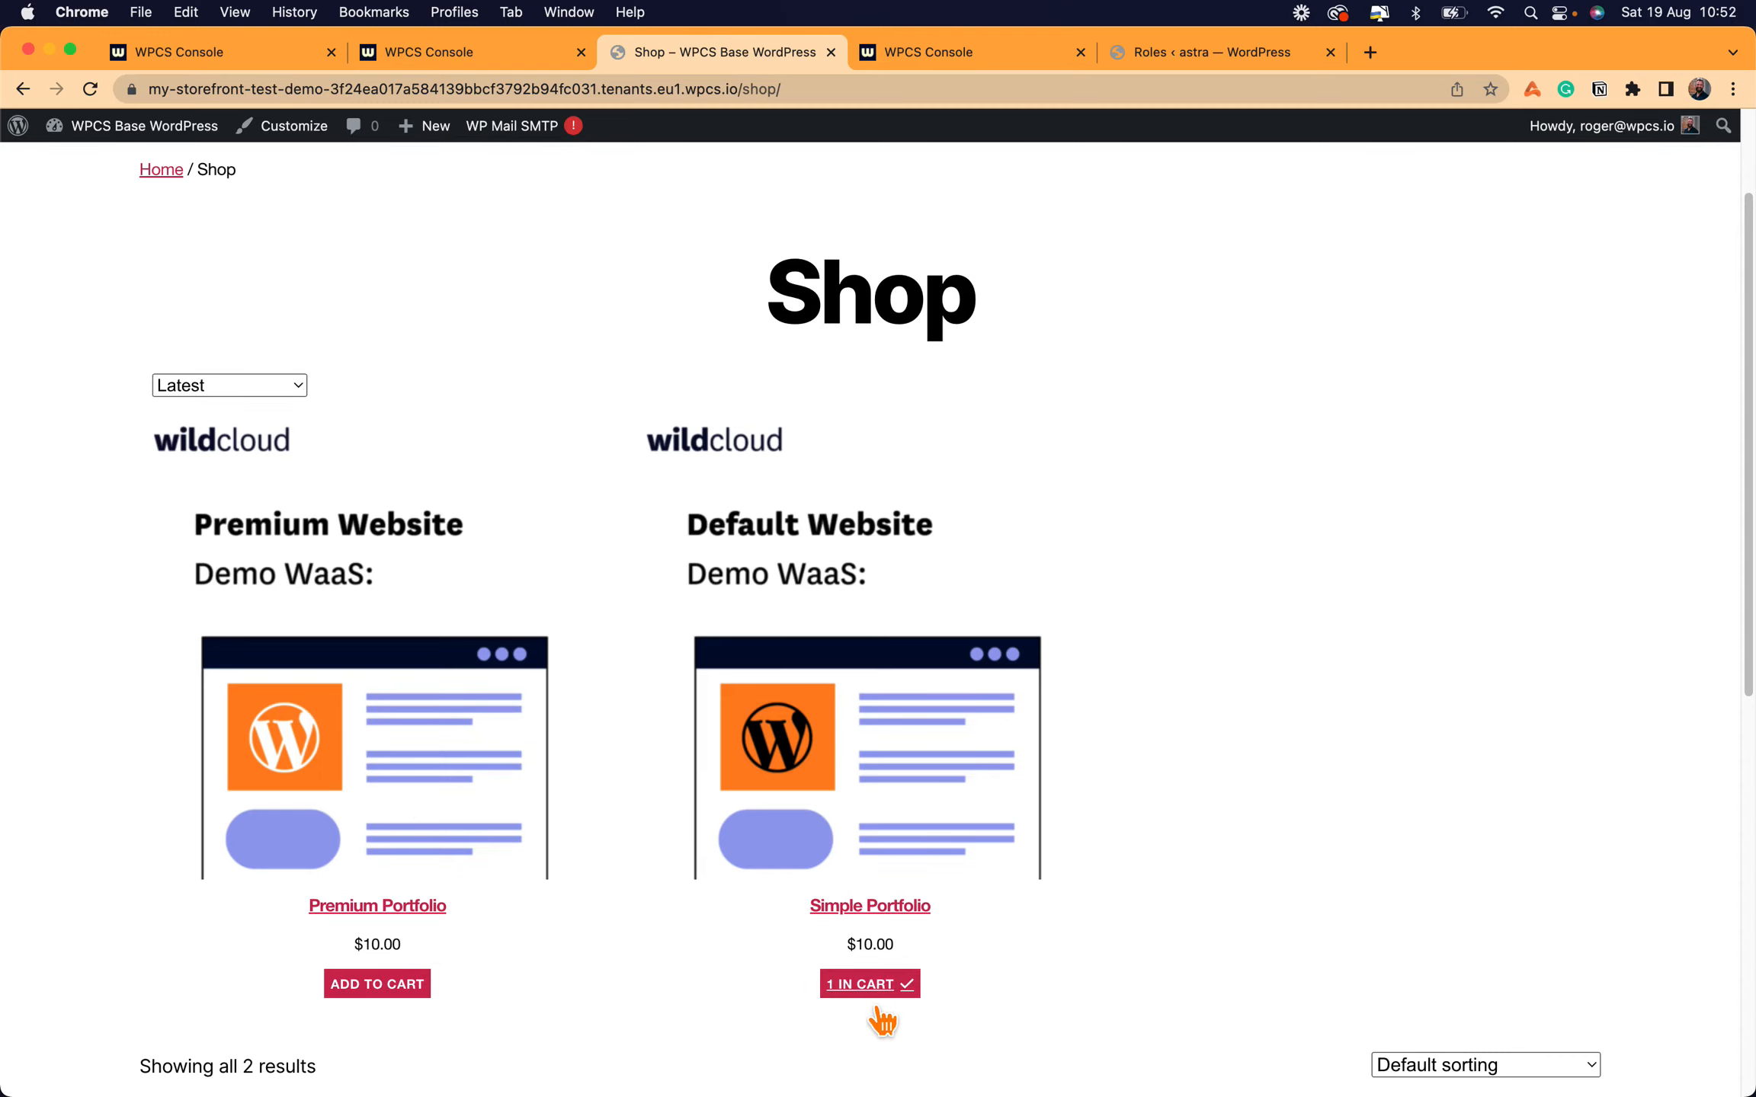
scroll(1026, 784, "up", 3)
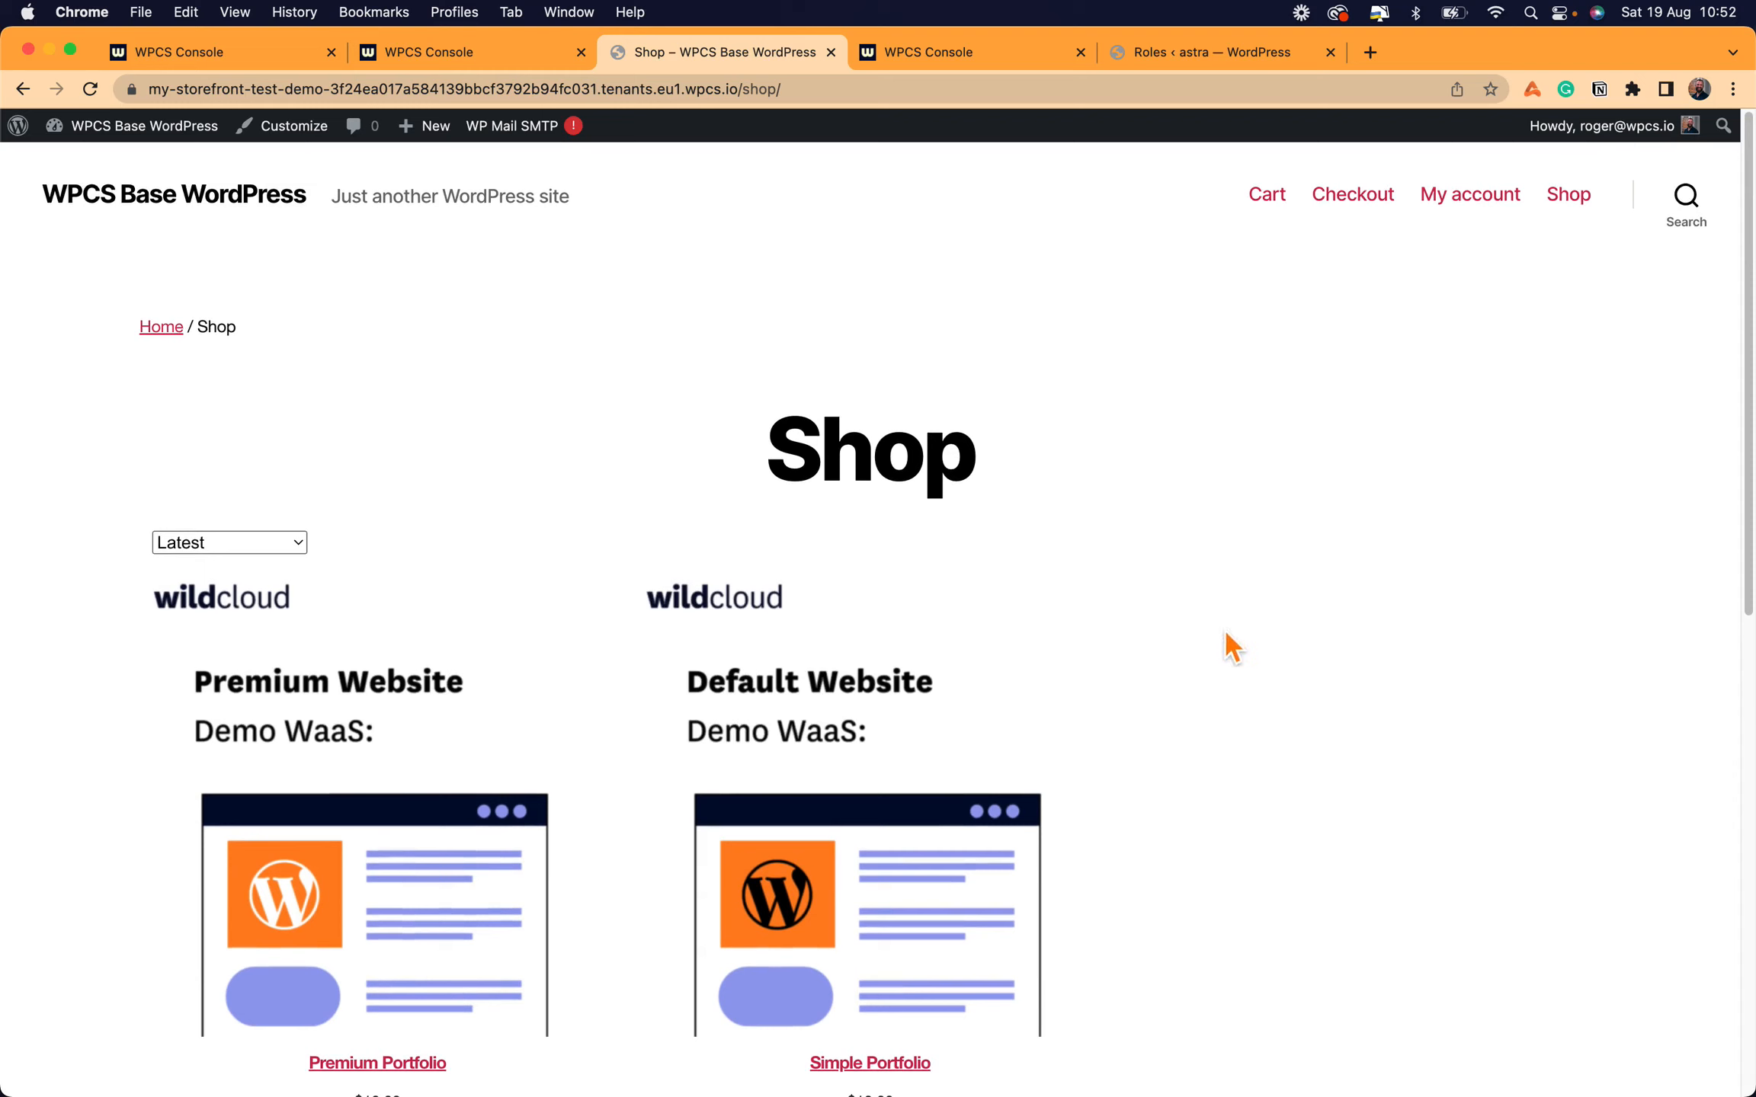
left_click(1341, 204)
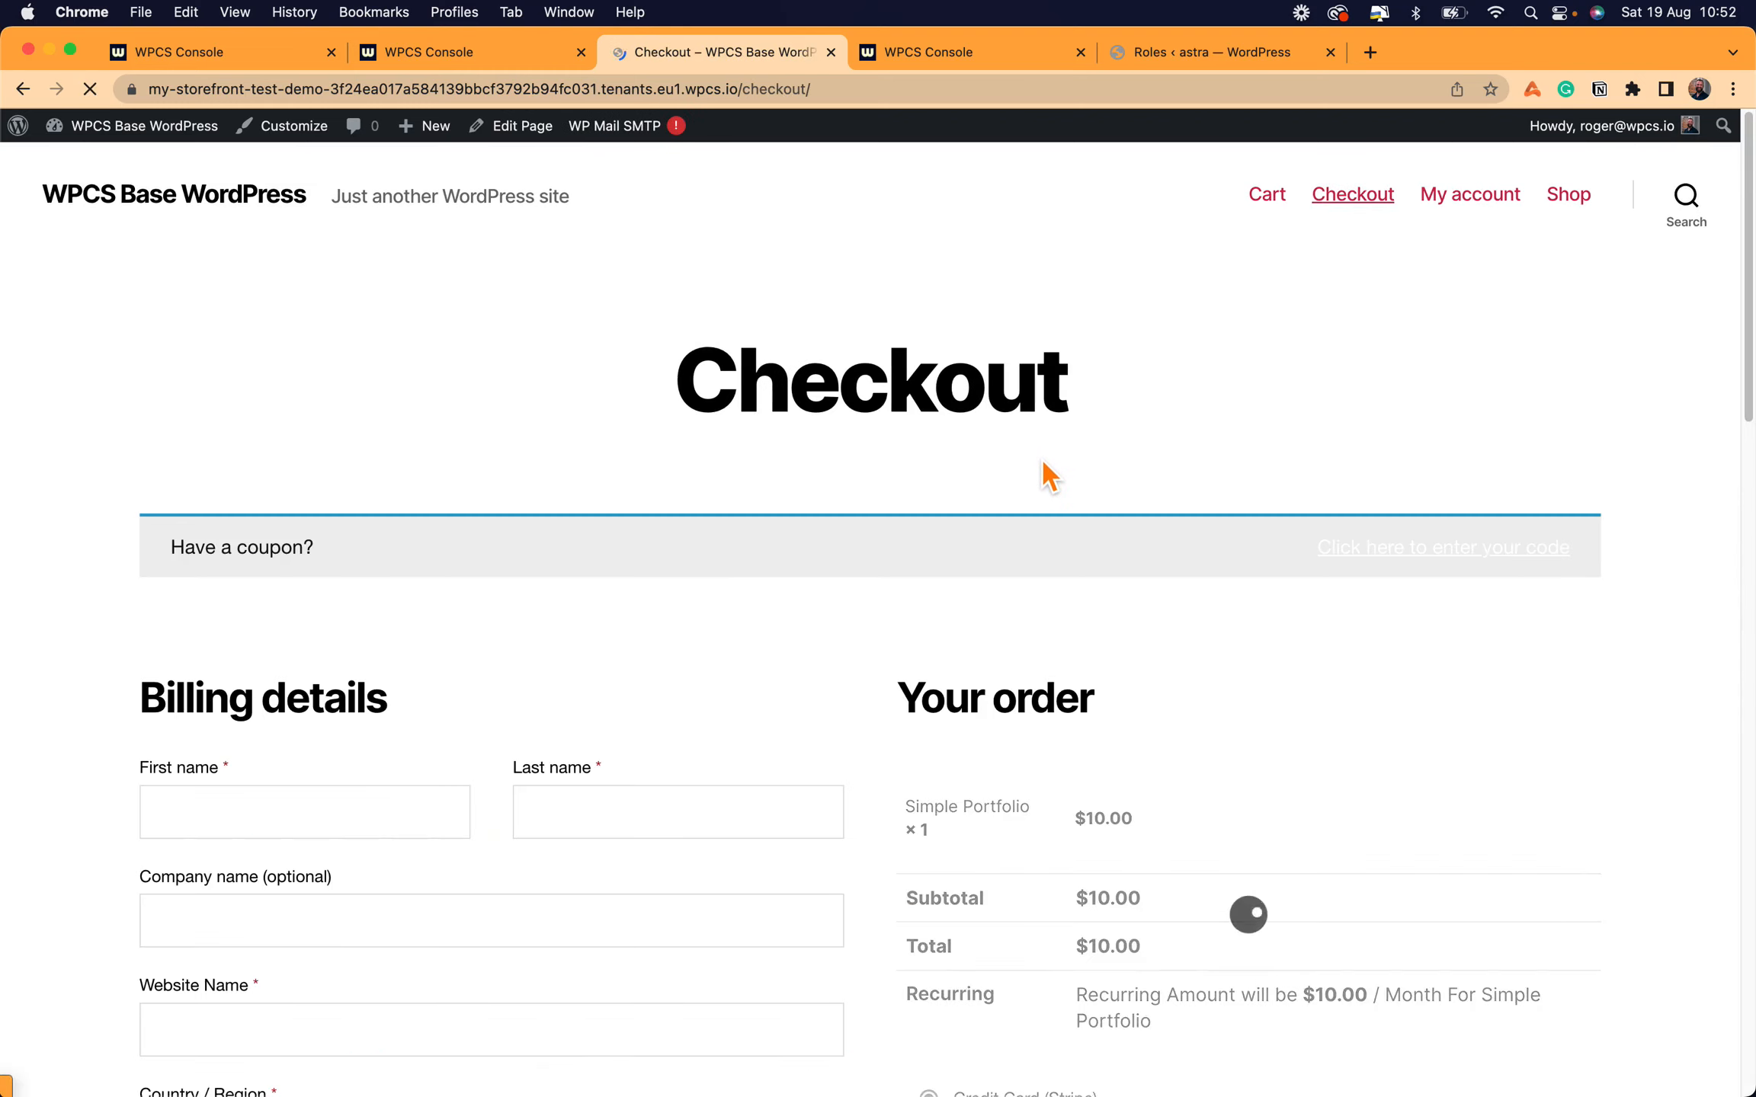
- Fill in the customer's billing name and address from saved details and set the Website Name to test1
scroll(1048, 476, "down", 3)
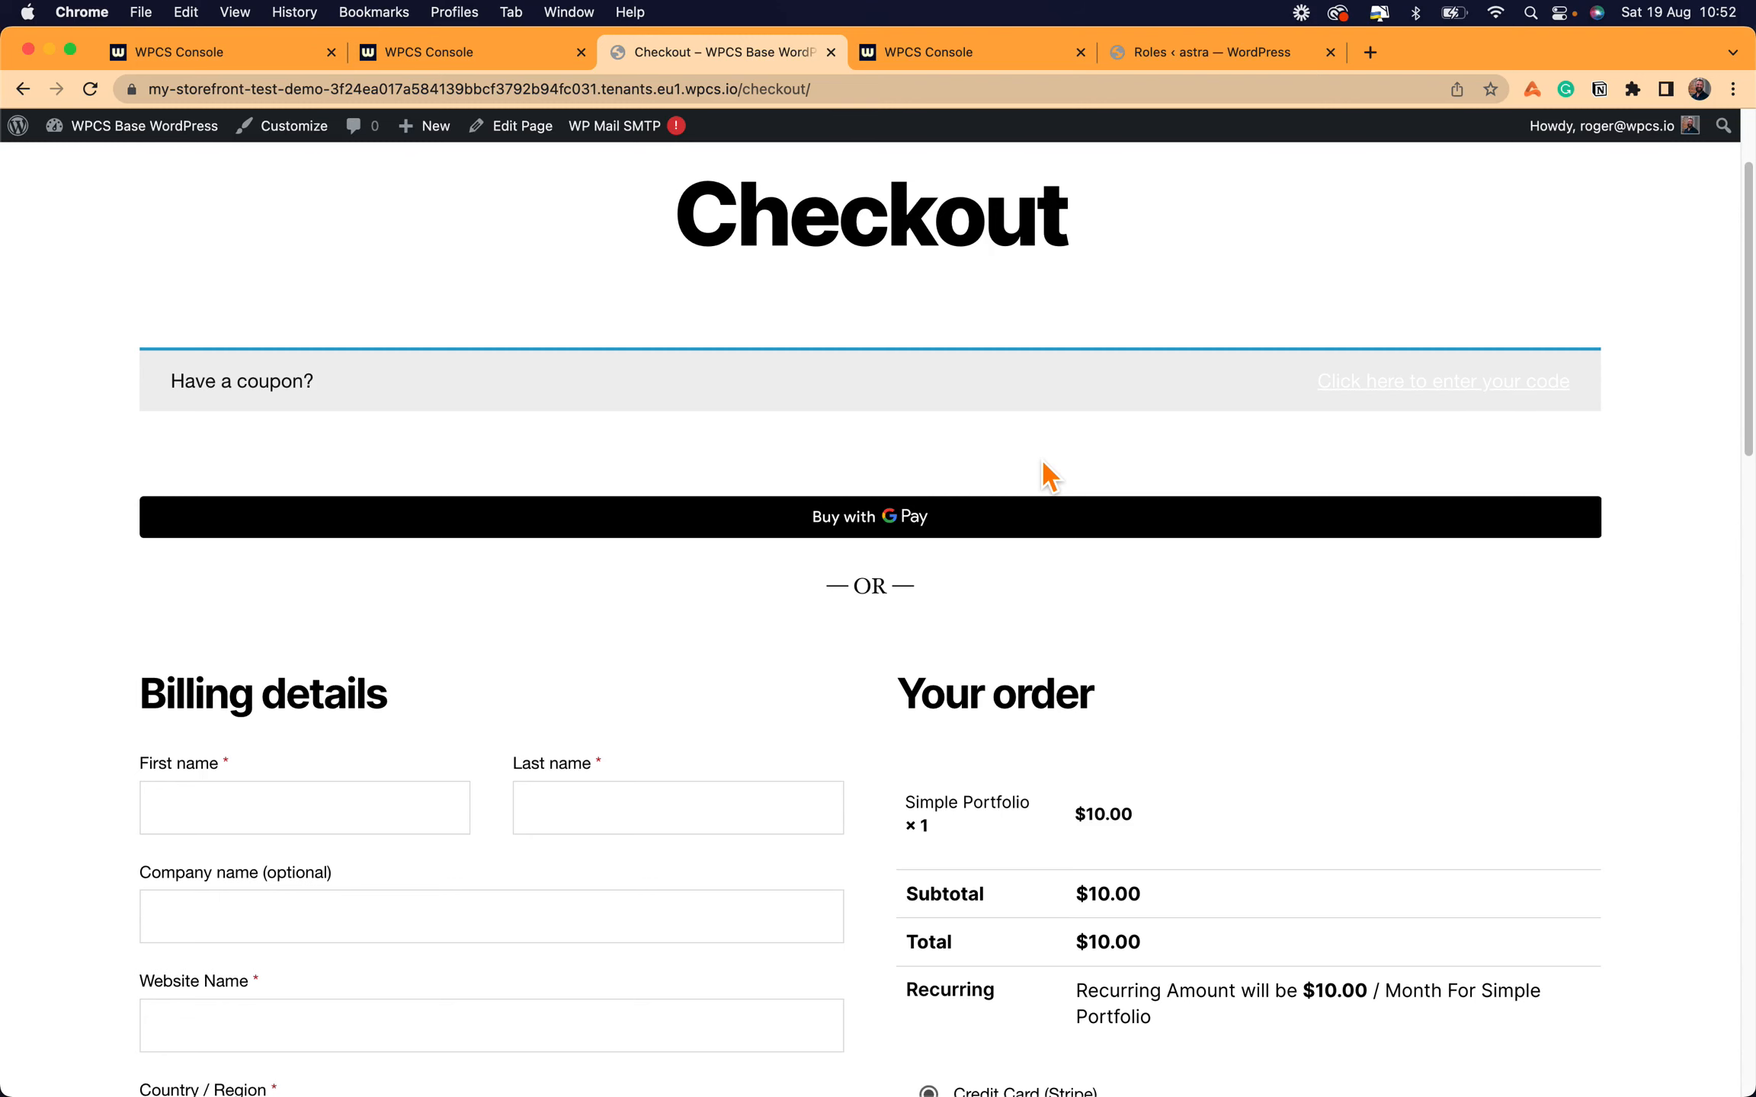
scroll(1097, 329, "down", 5)
left_click(474, 522)
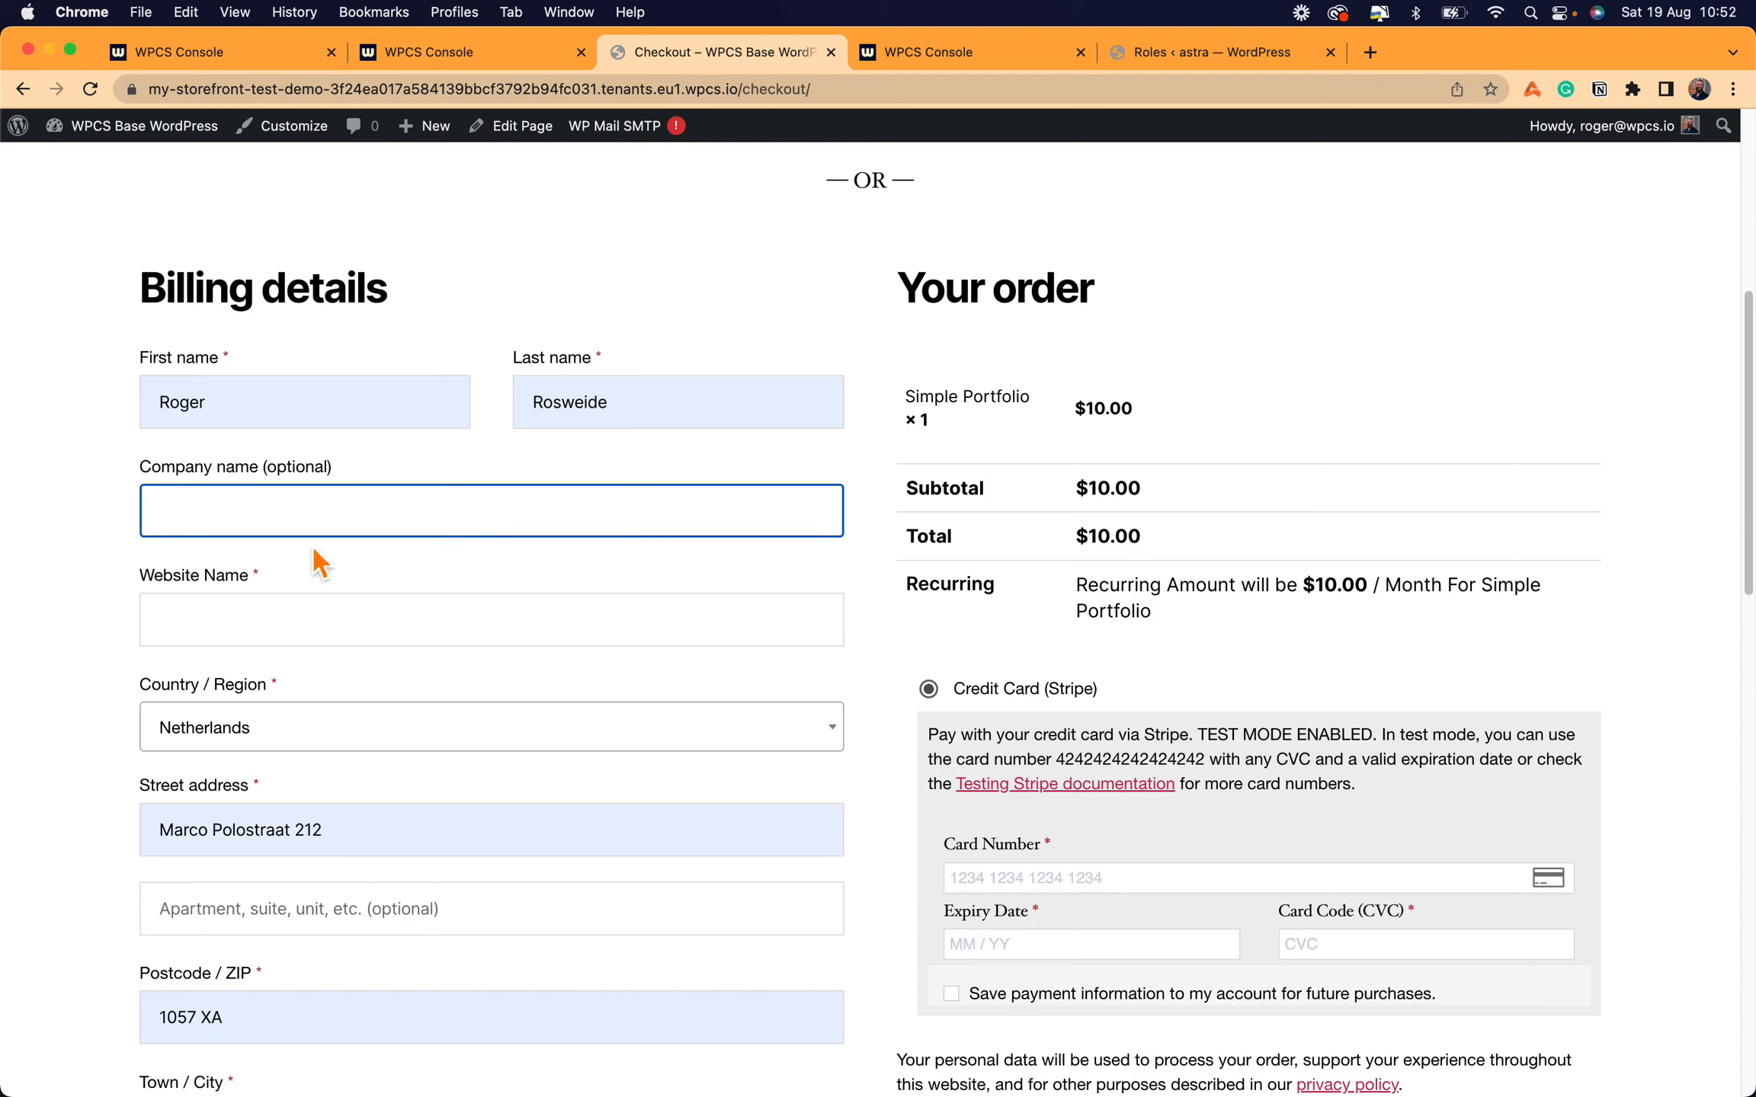
left_click(310, 630)
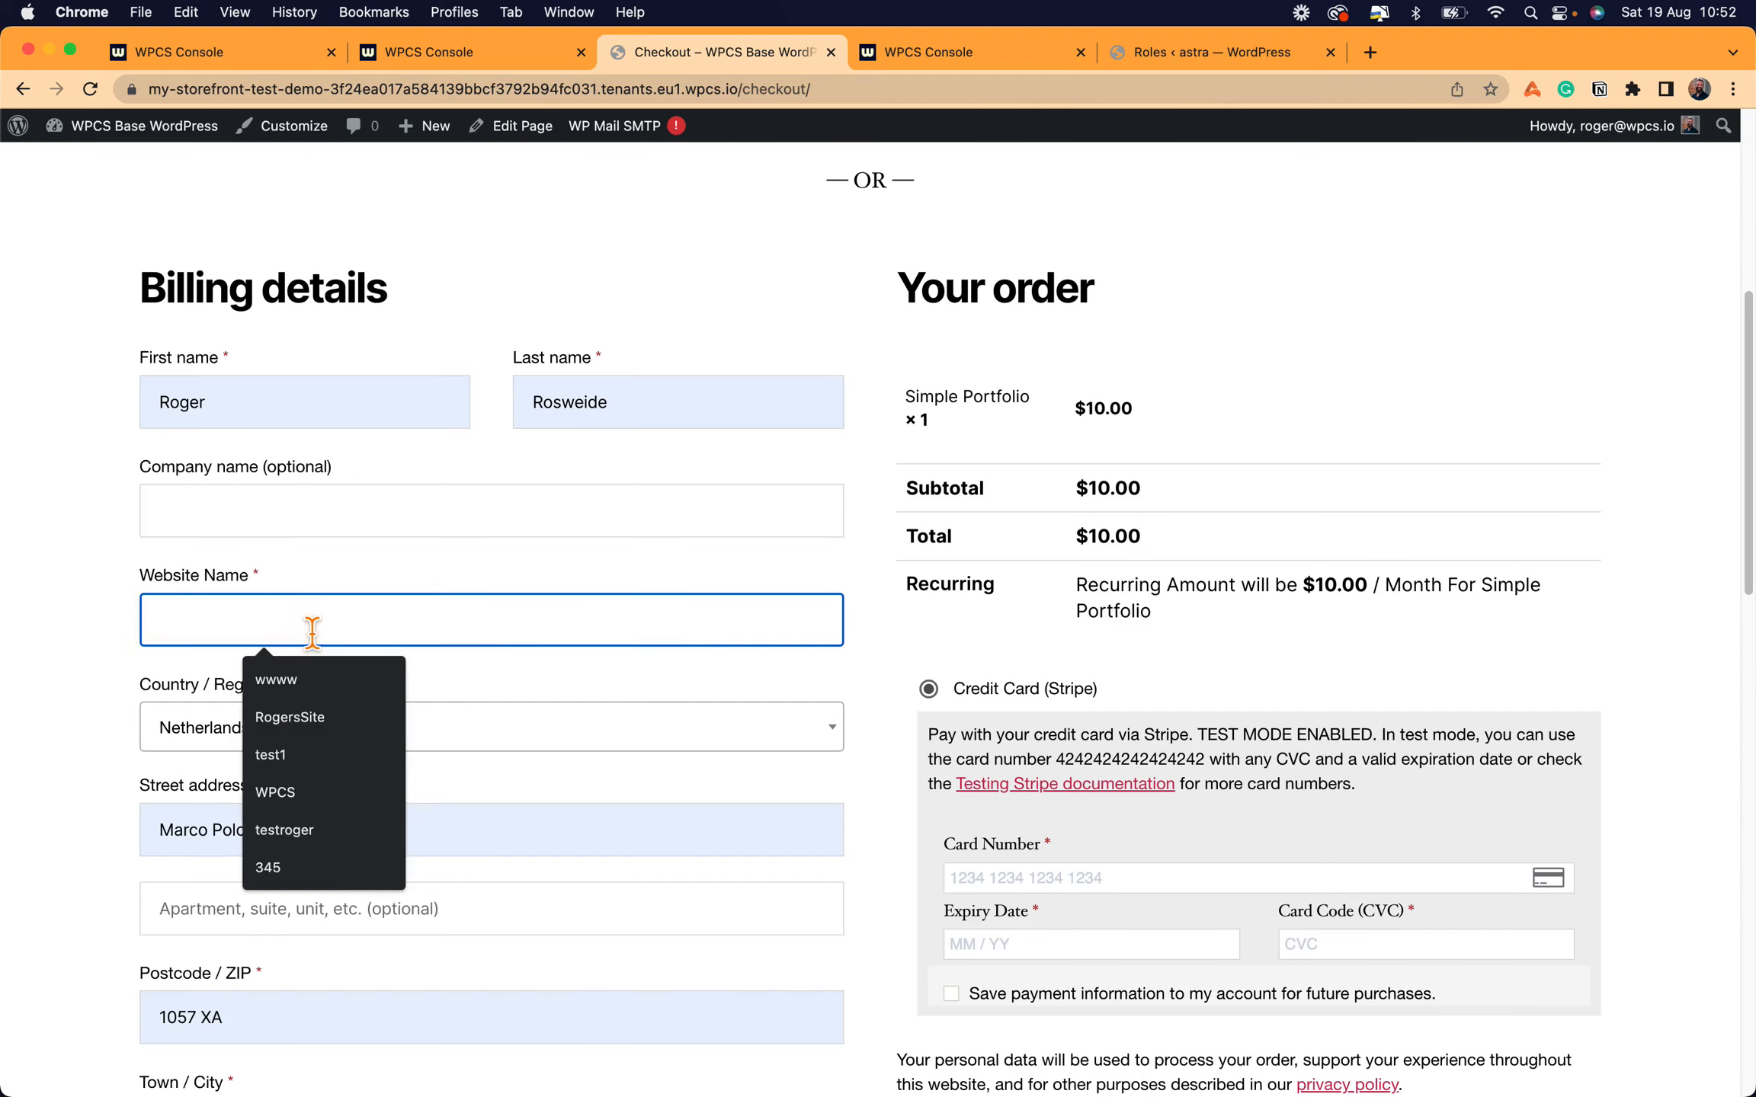
left_click(328, 755)
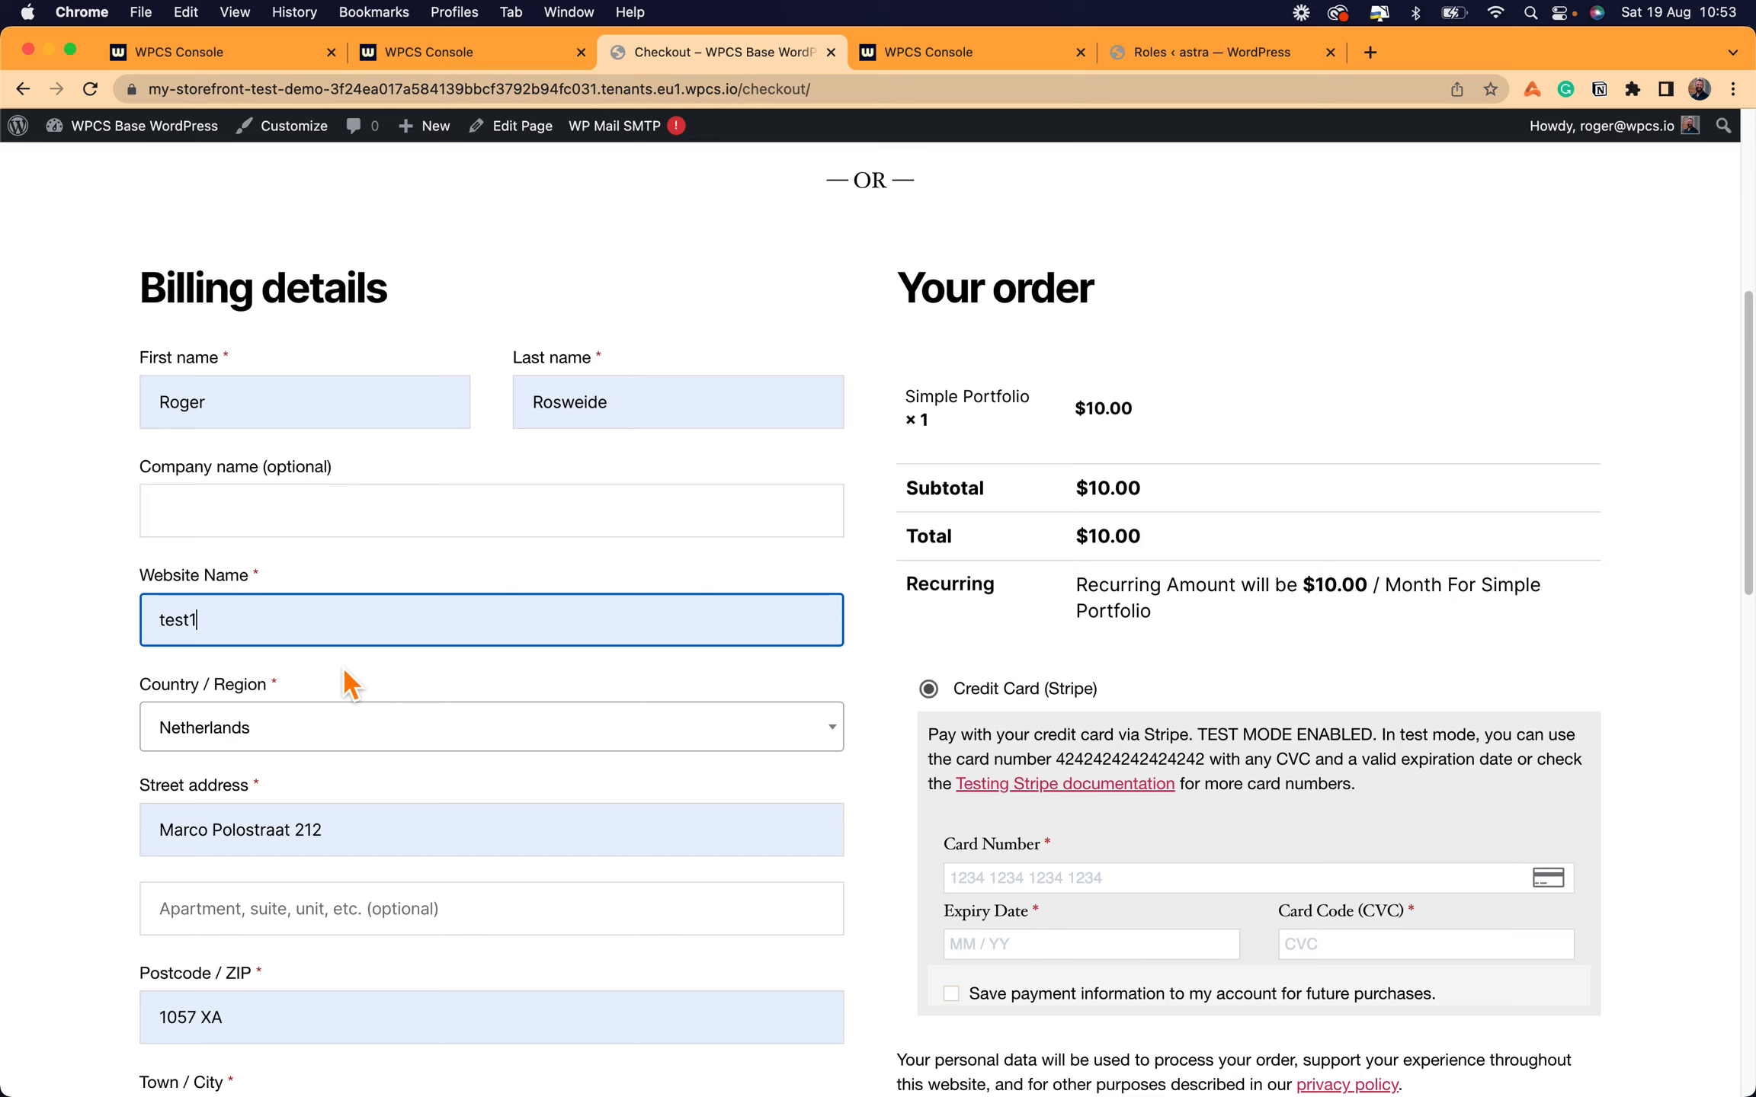
- Complete the checkout for the Simple Portfolio order with Credit Card (Stripe) and review the order confirmation
scroll(353, 674, "down", 3)
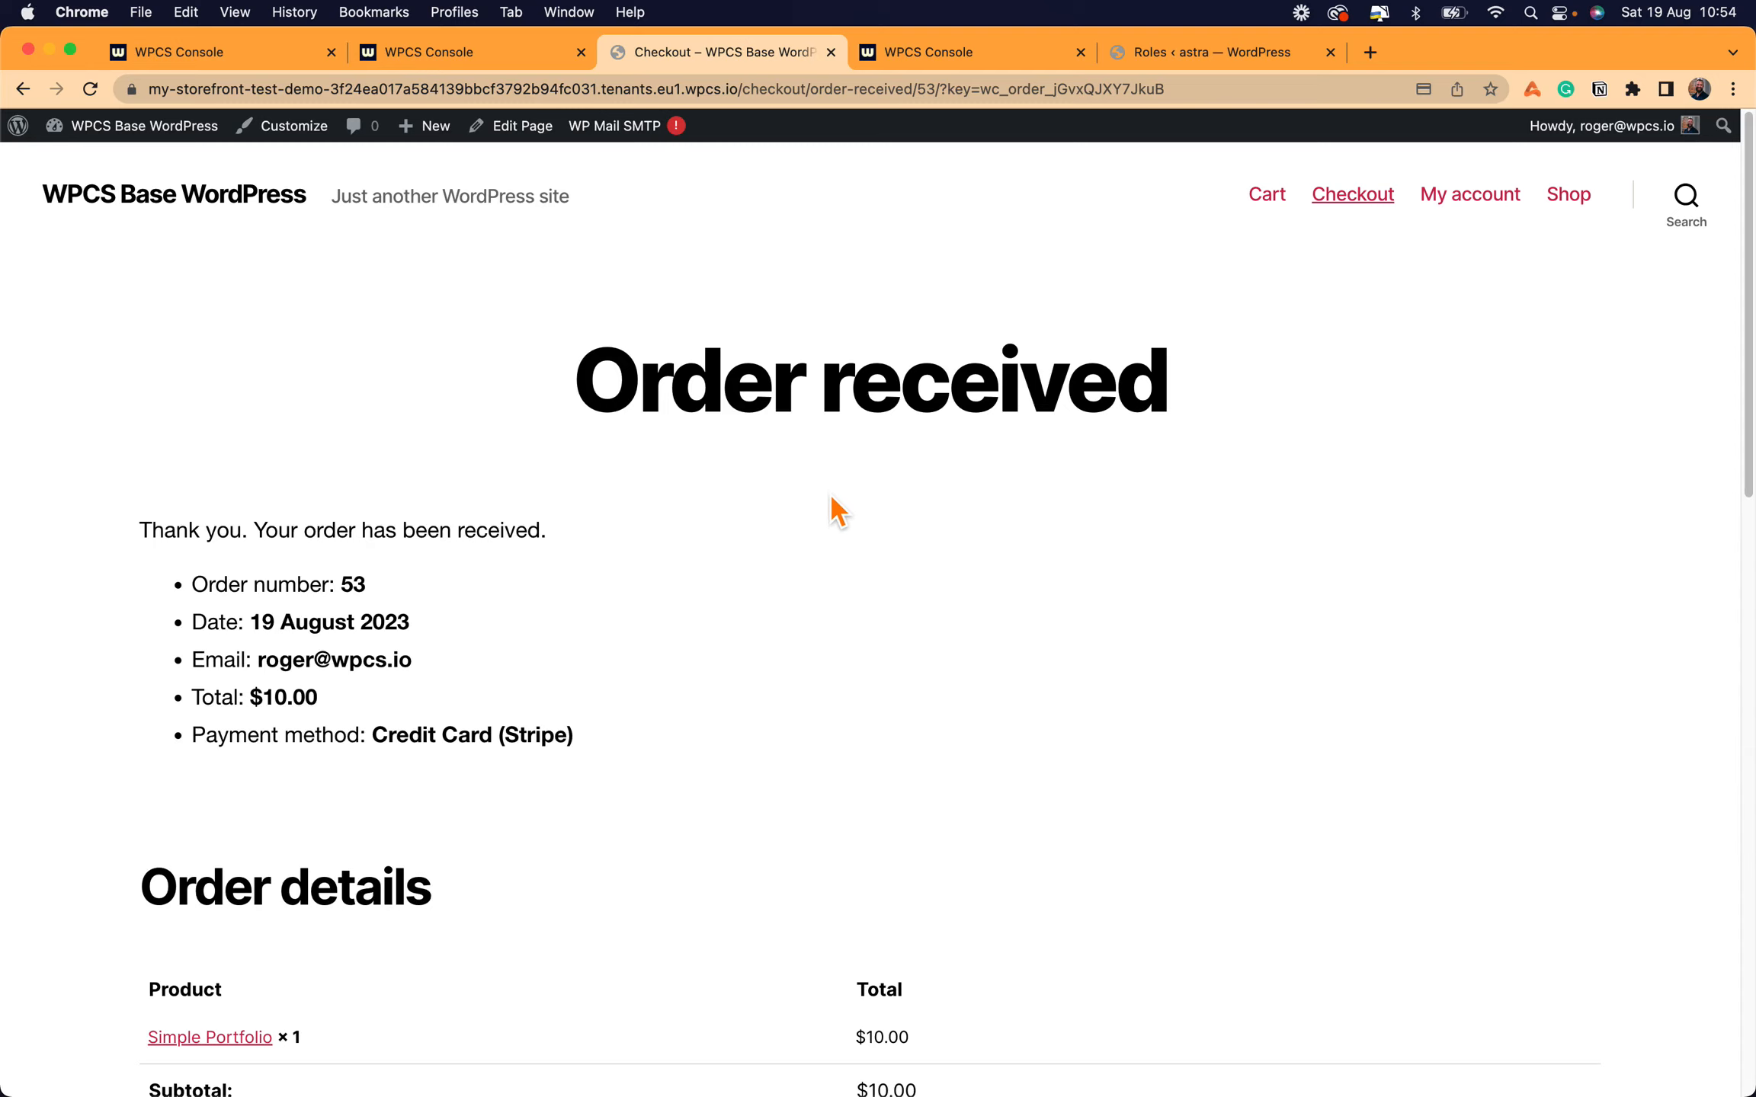
scroll(832, 507, "down", 3)
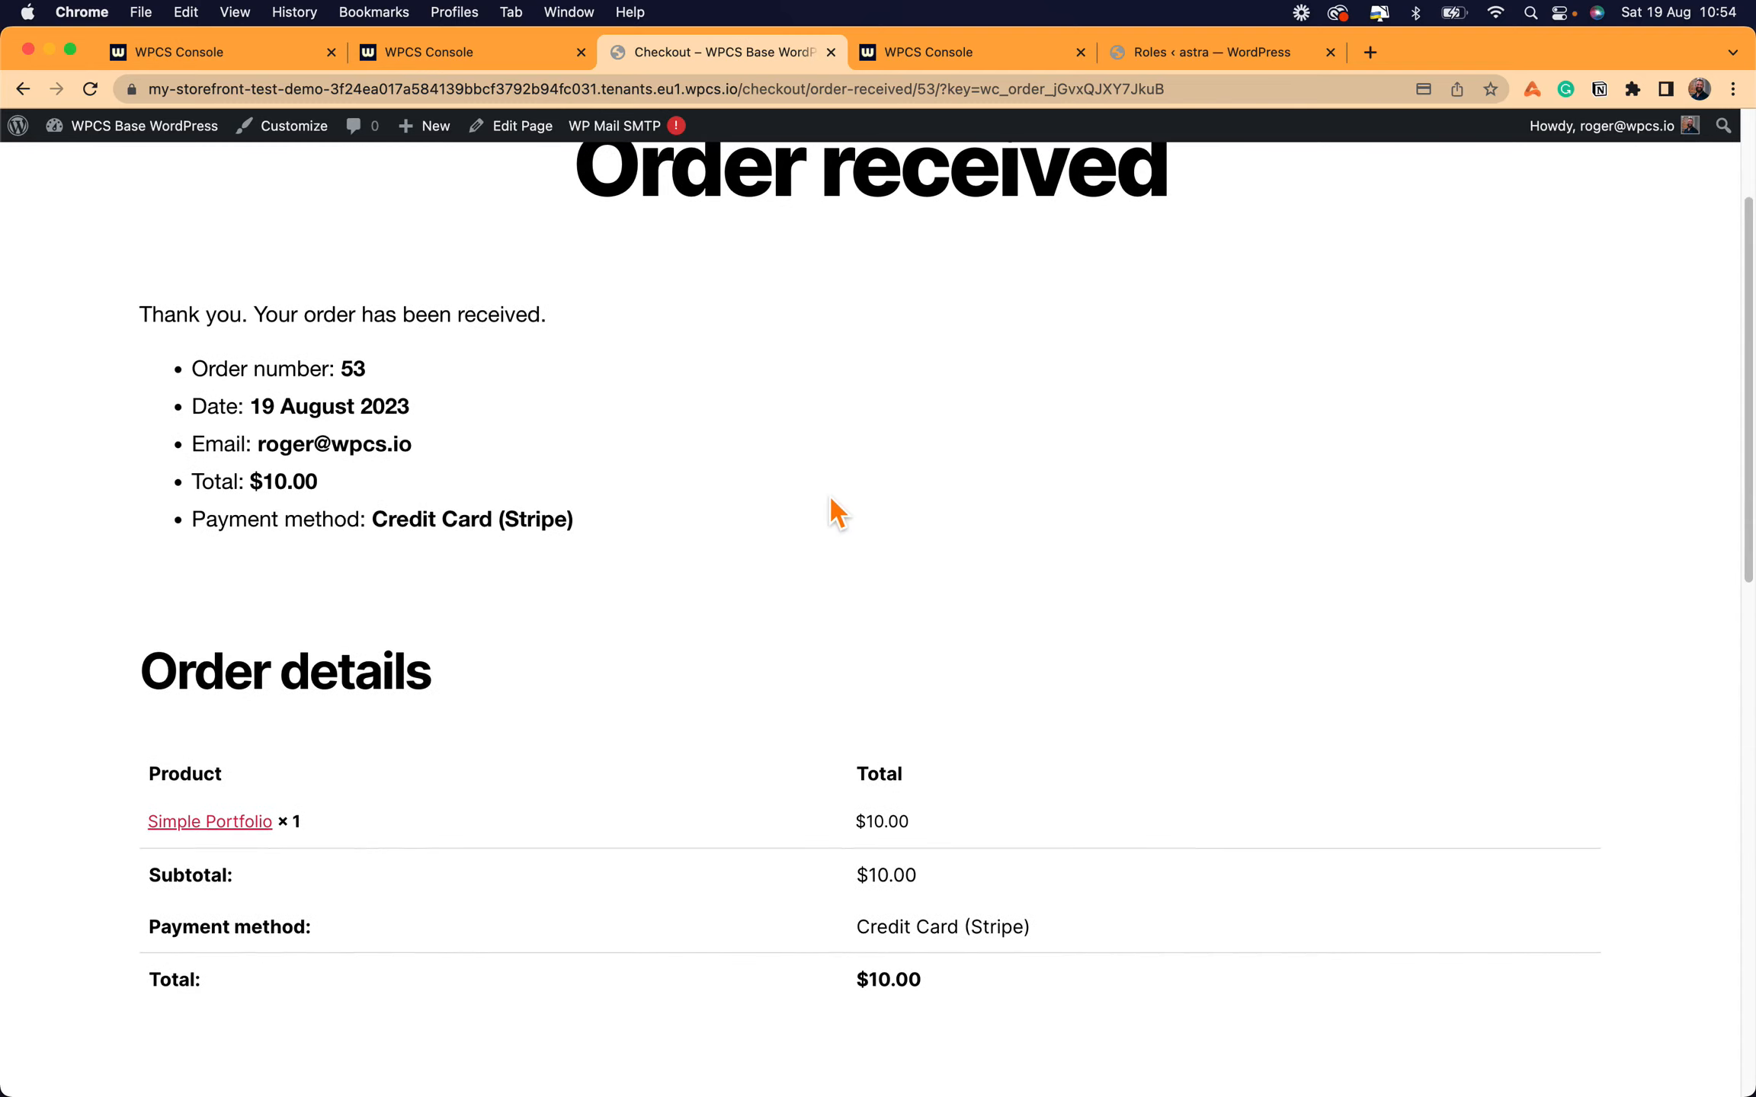
scroll(832, 507, "down", 8)
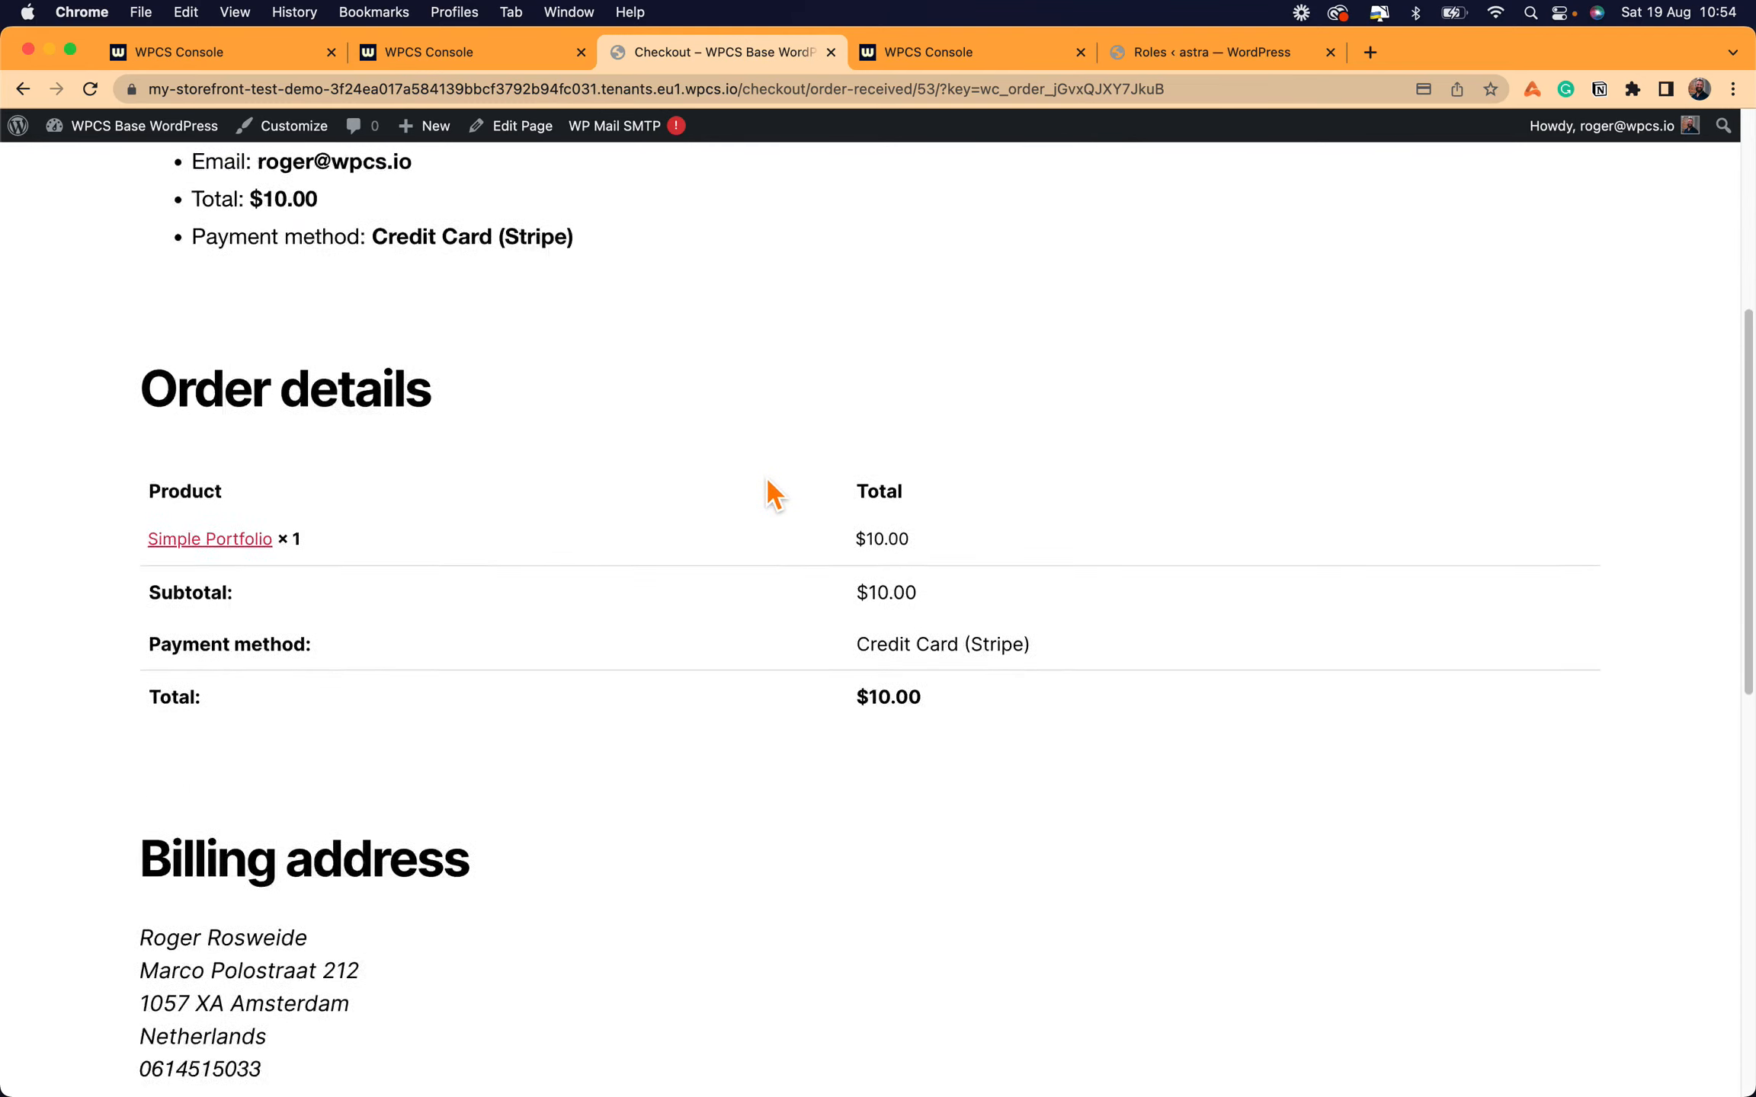
scroll(768, 491, "down", 6)
scroll(766, 490, "up", 15)
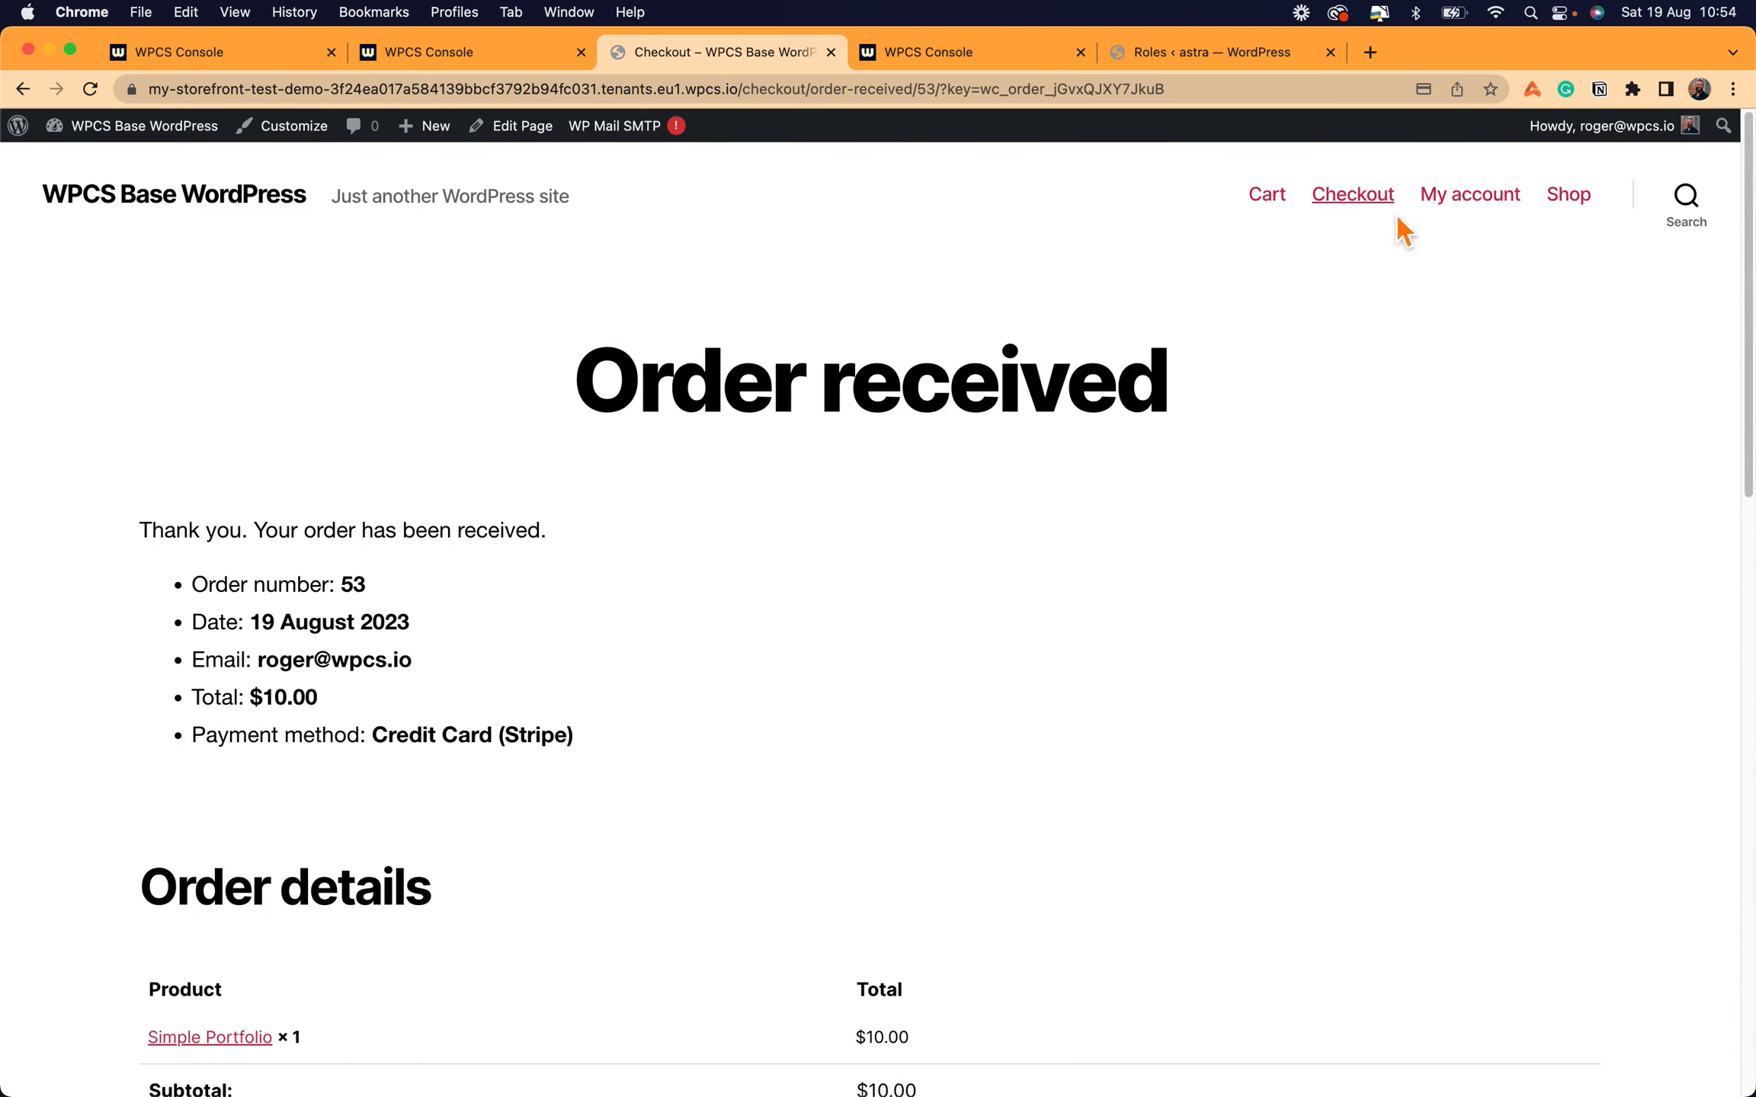
- Open the customer account's subscriptions and show the details of the active $10.00 / Month subscription
left_click(1509, 204)
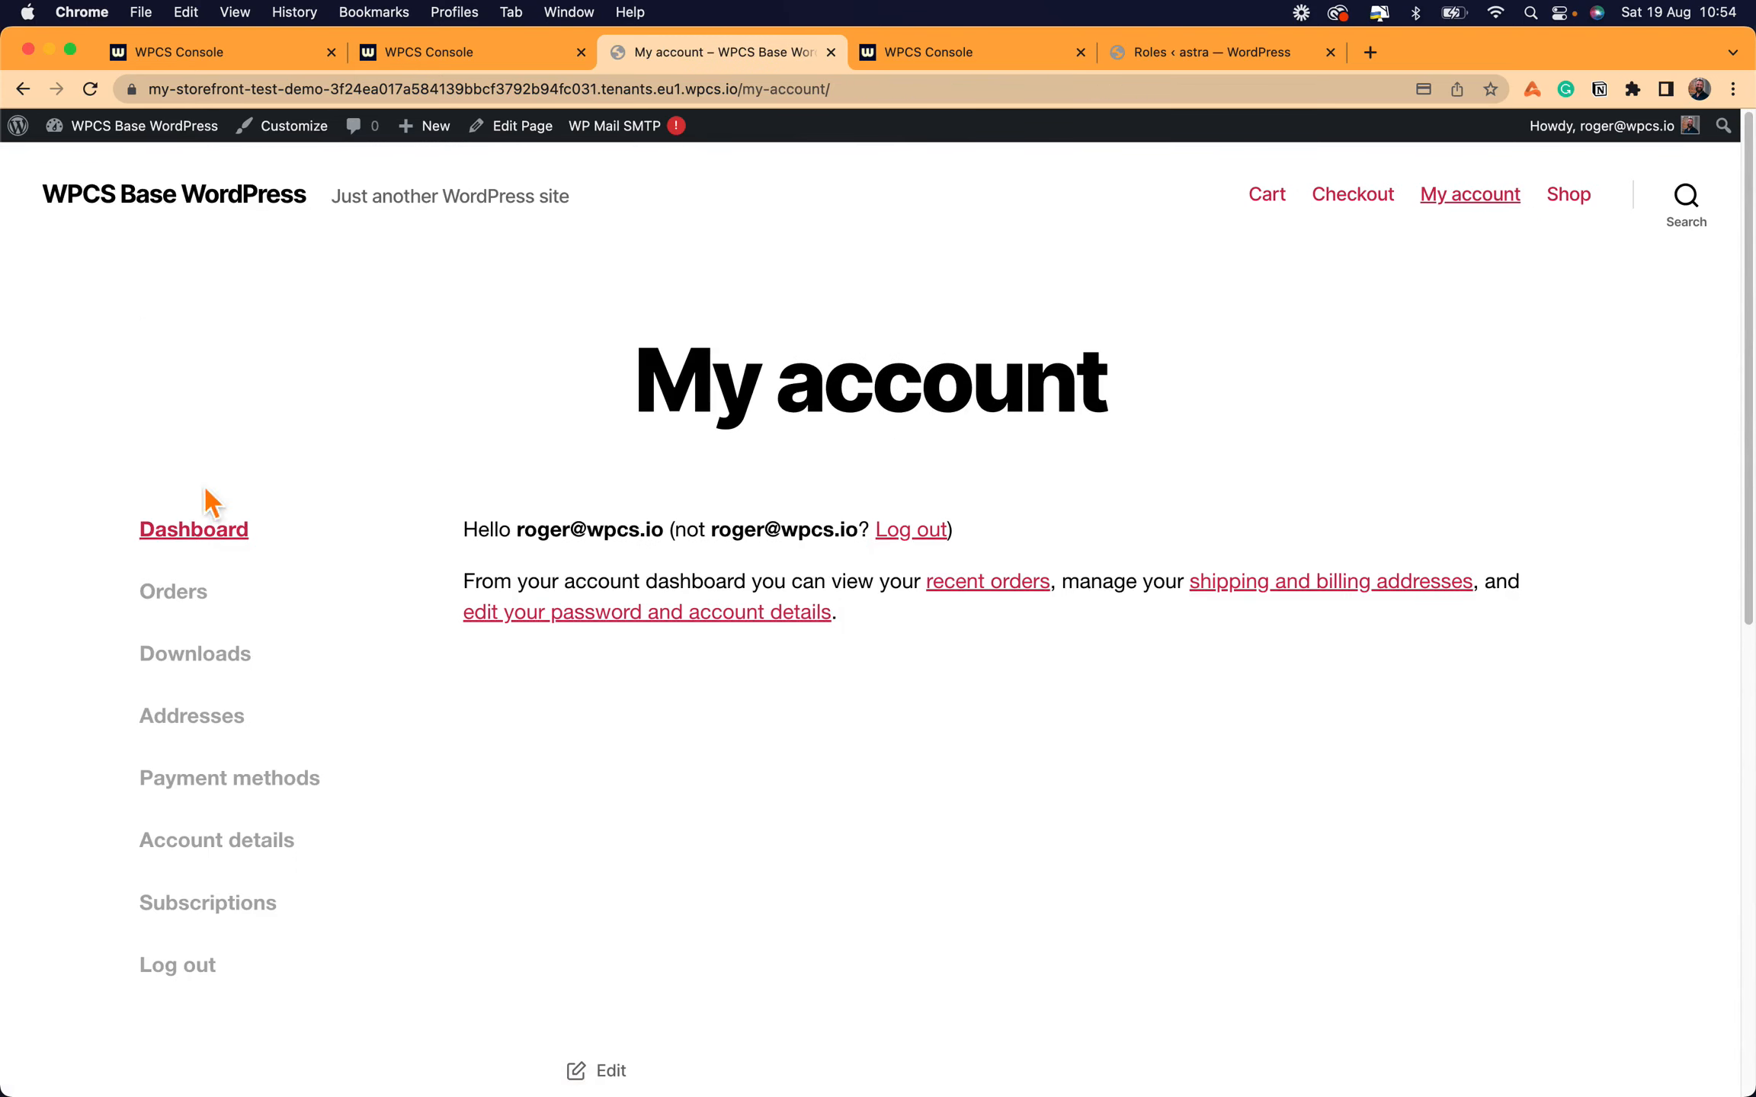
scroll(289, 762, "down", 3)
left_click(281, 812)
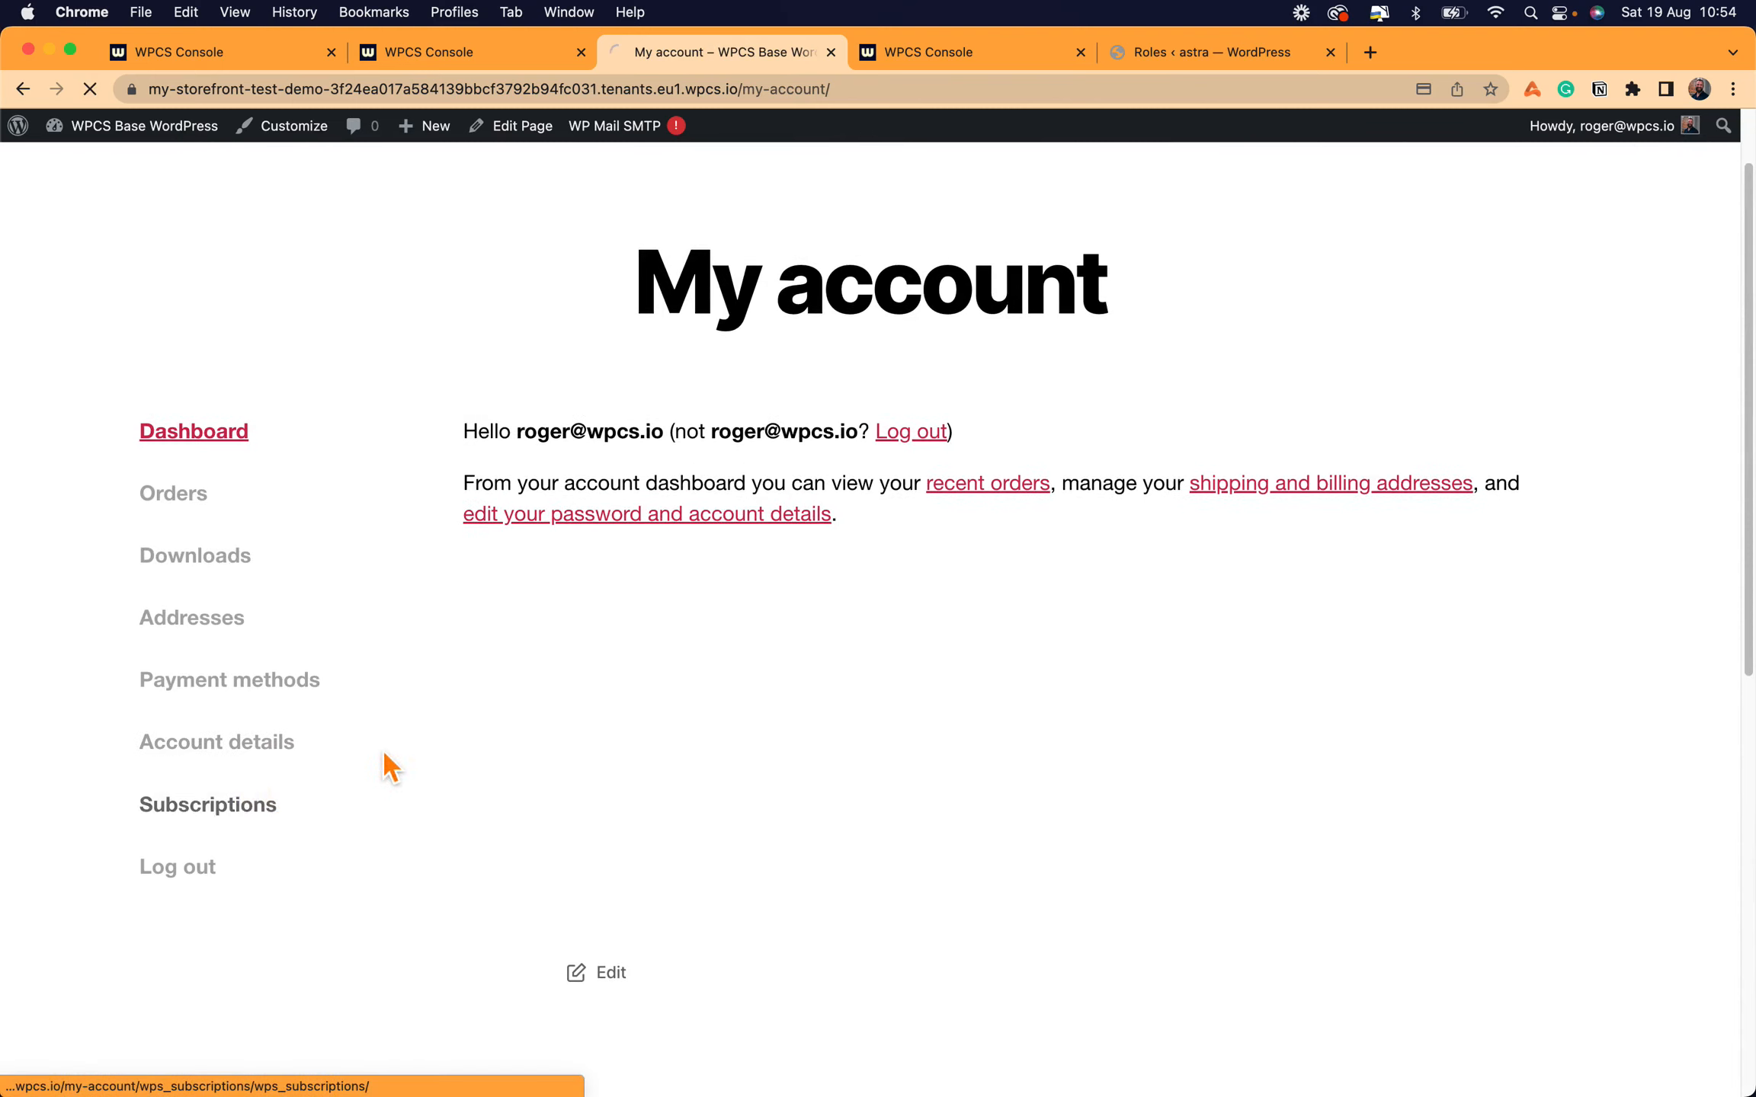
scroll(485, 693, "down", 3)
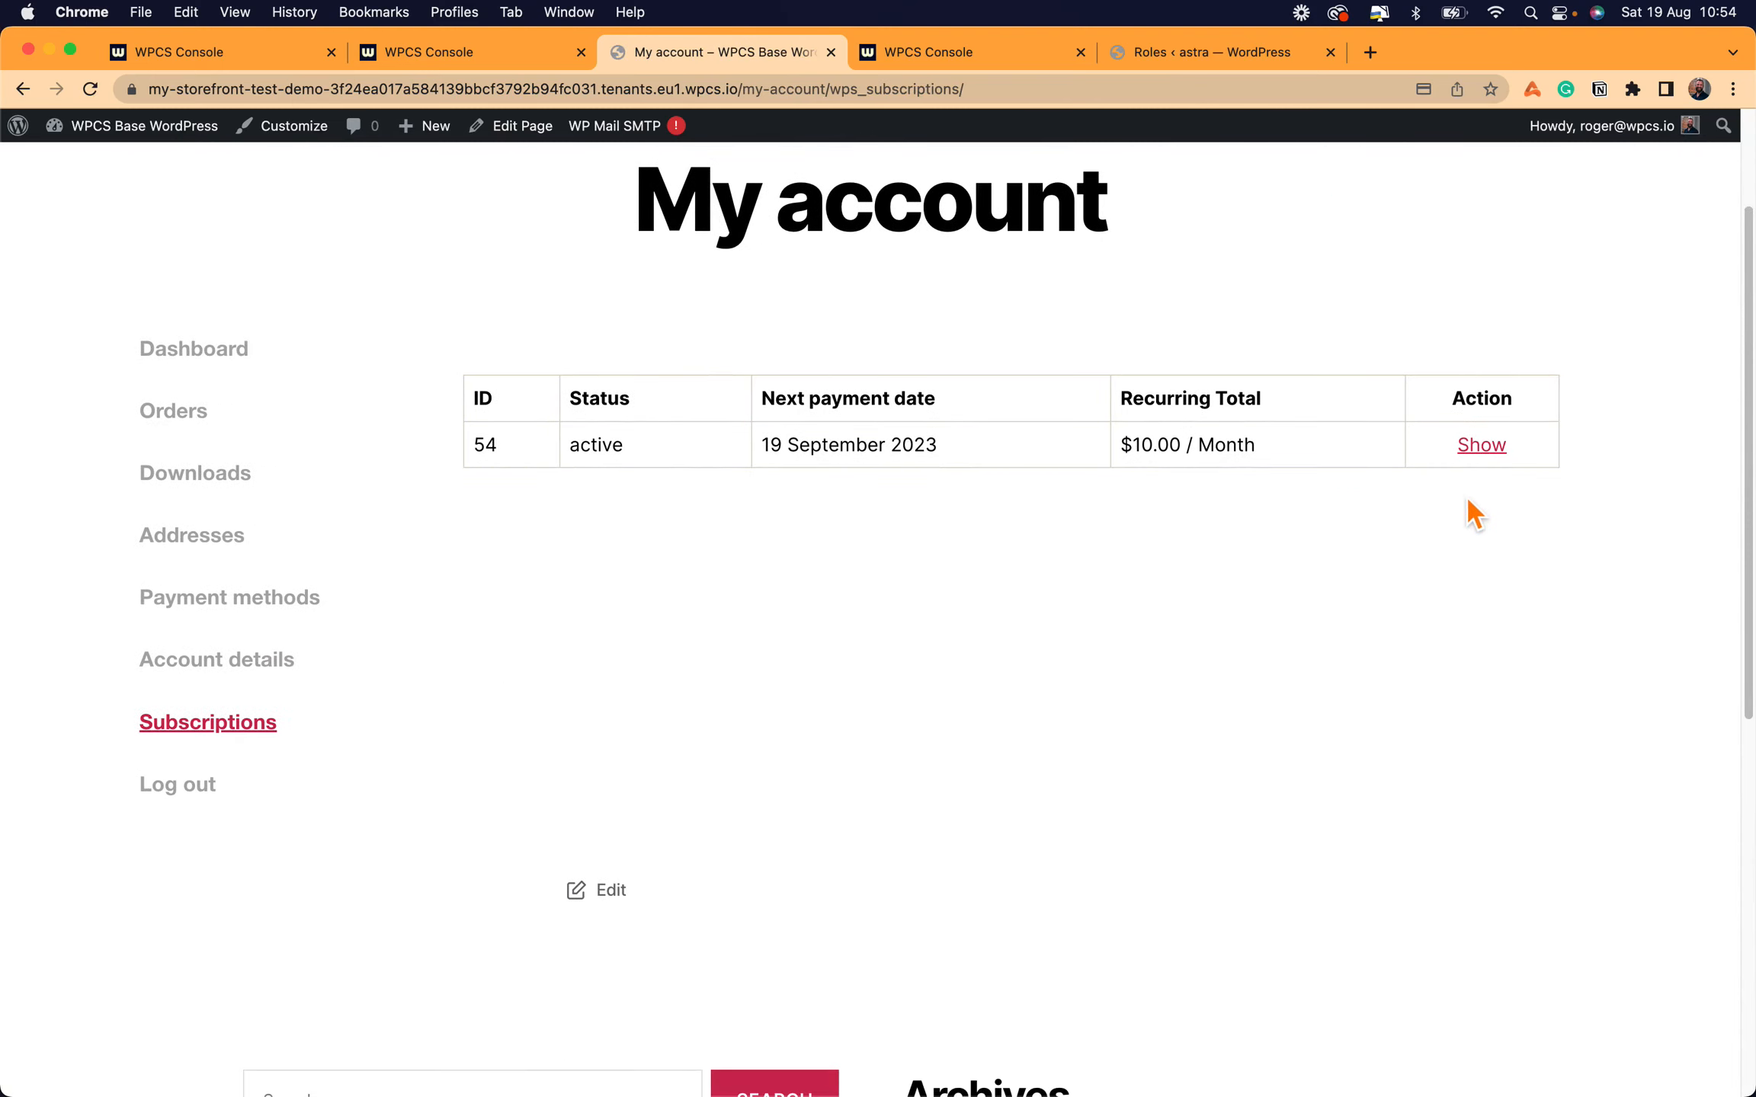
left_click(1496, 467)
scroll(1235, 518, "down", 3)
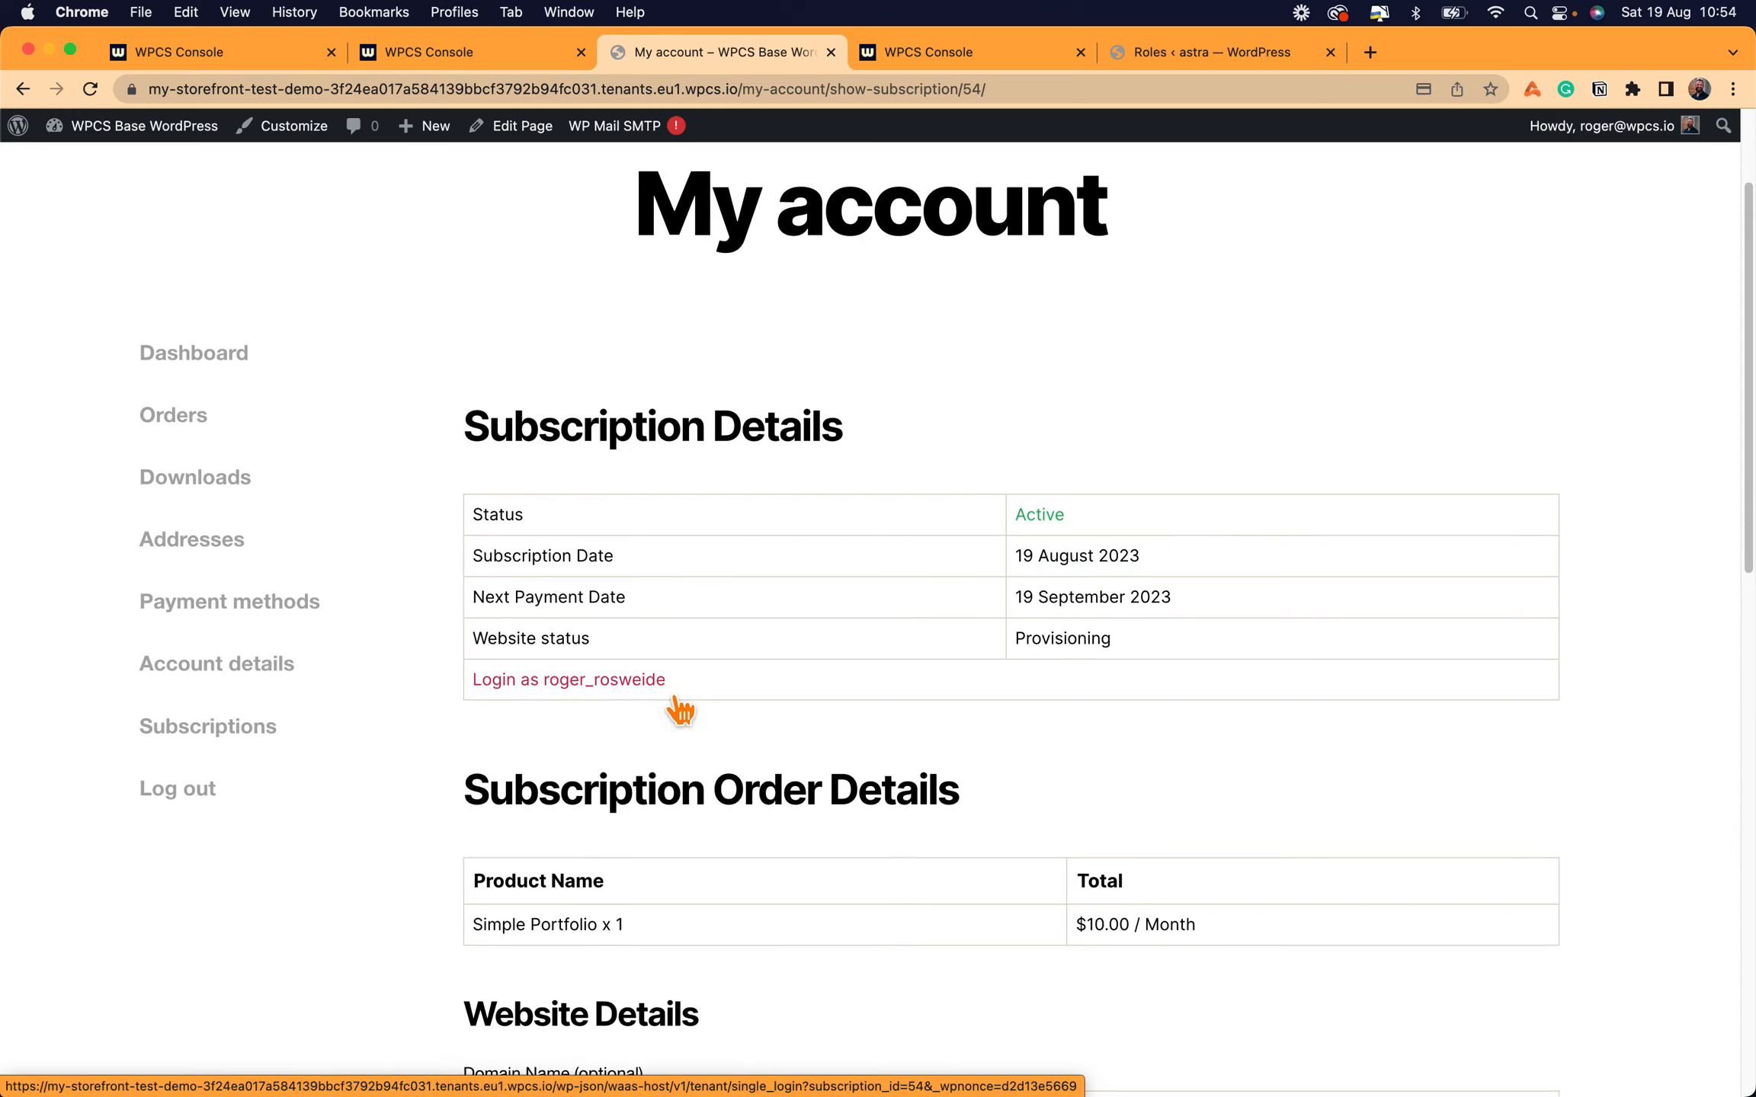
- Try the subscription's website login link and review its status, order details, domain name and DNS instructions
left_click(675, 692)
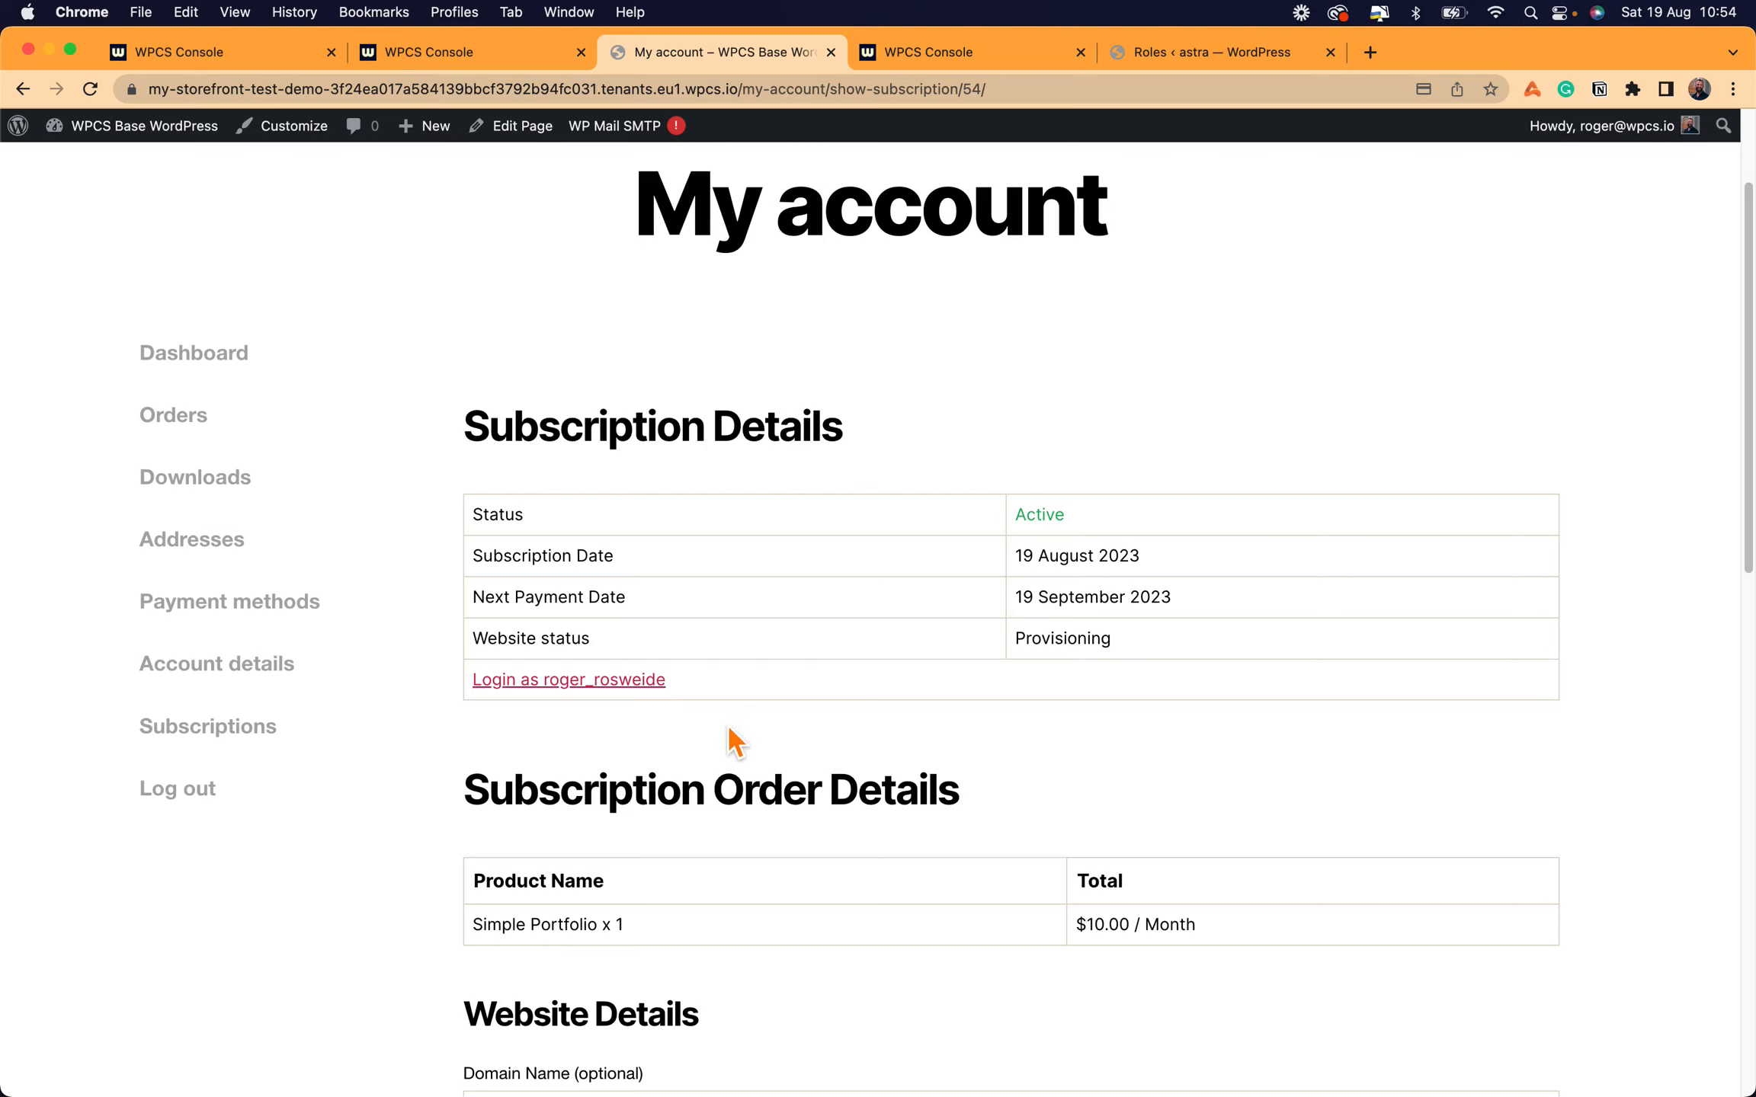
scroll(686, 717, "down", 5)
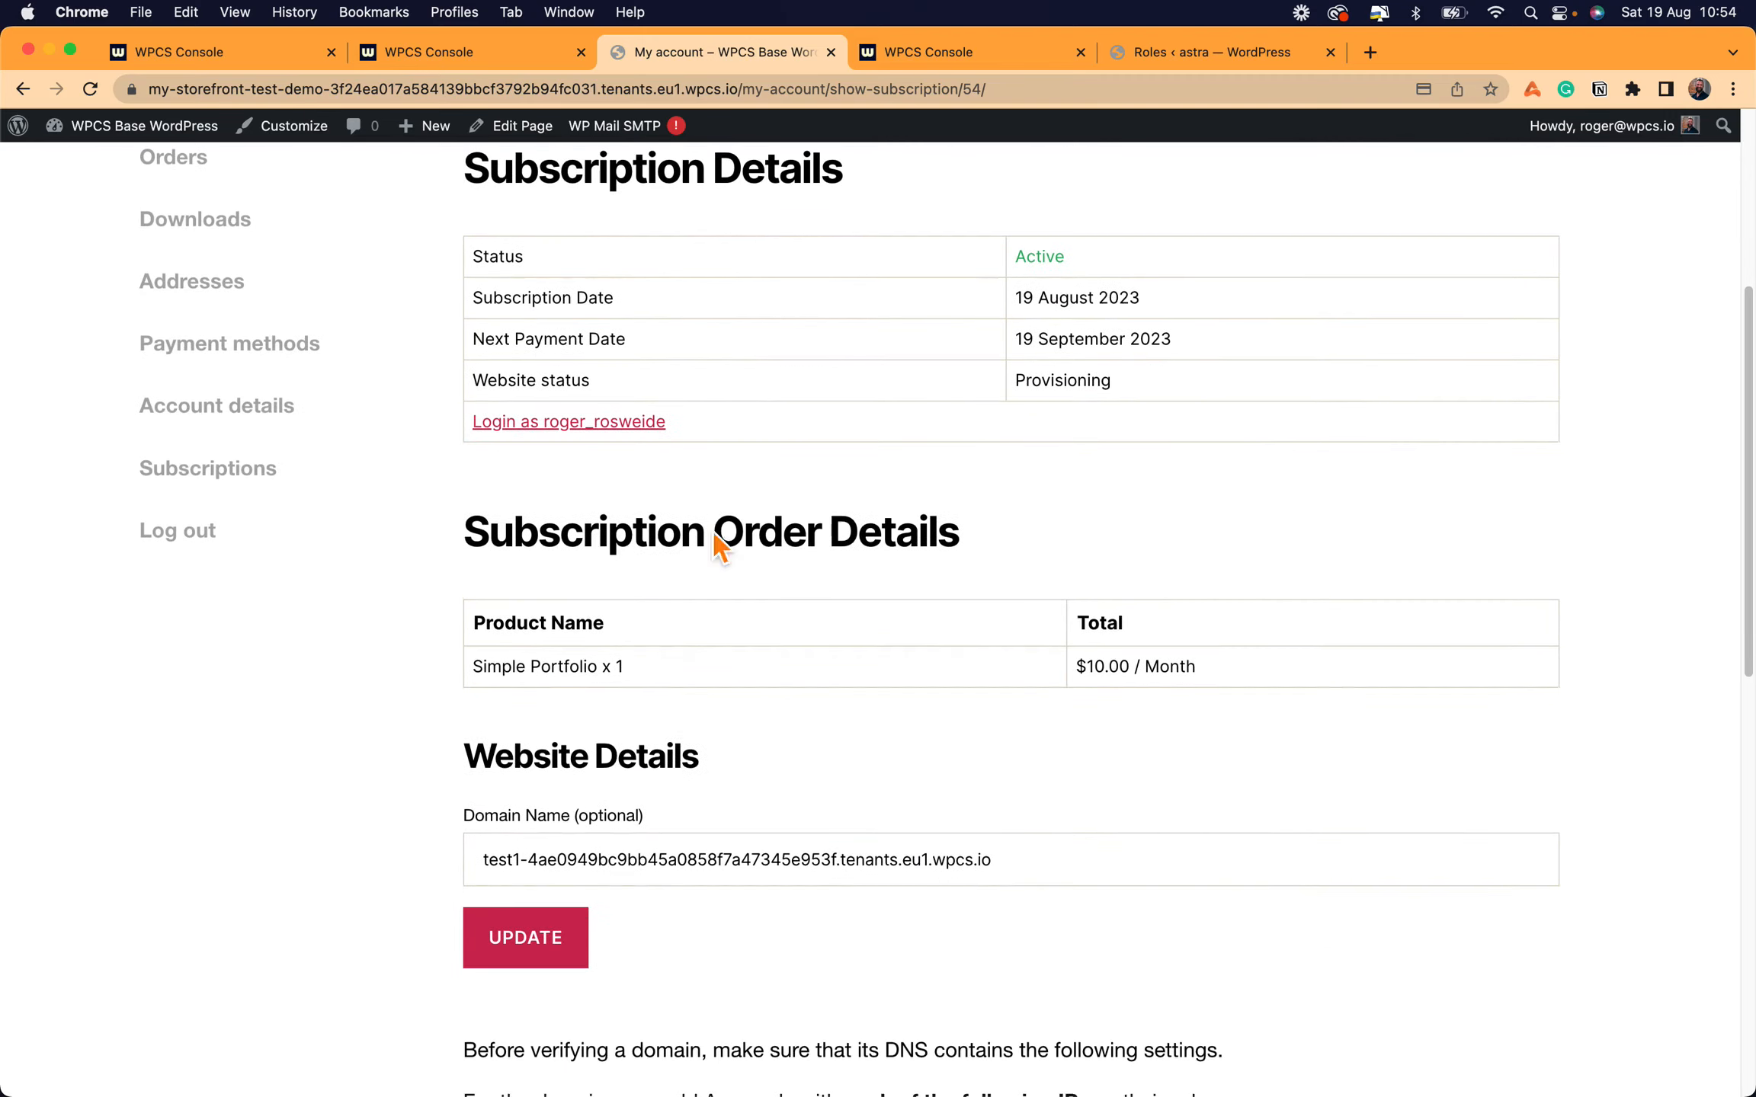
scroll(839, 434, "up", 1)
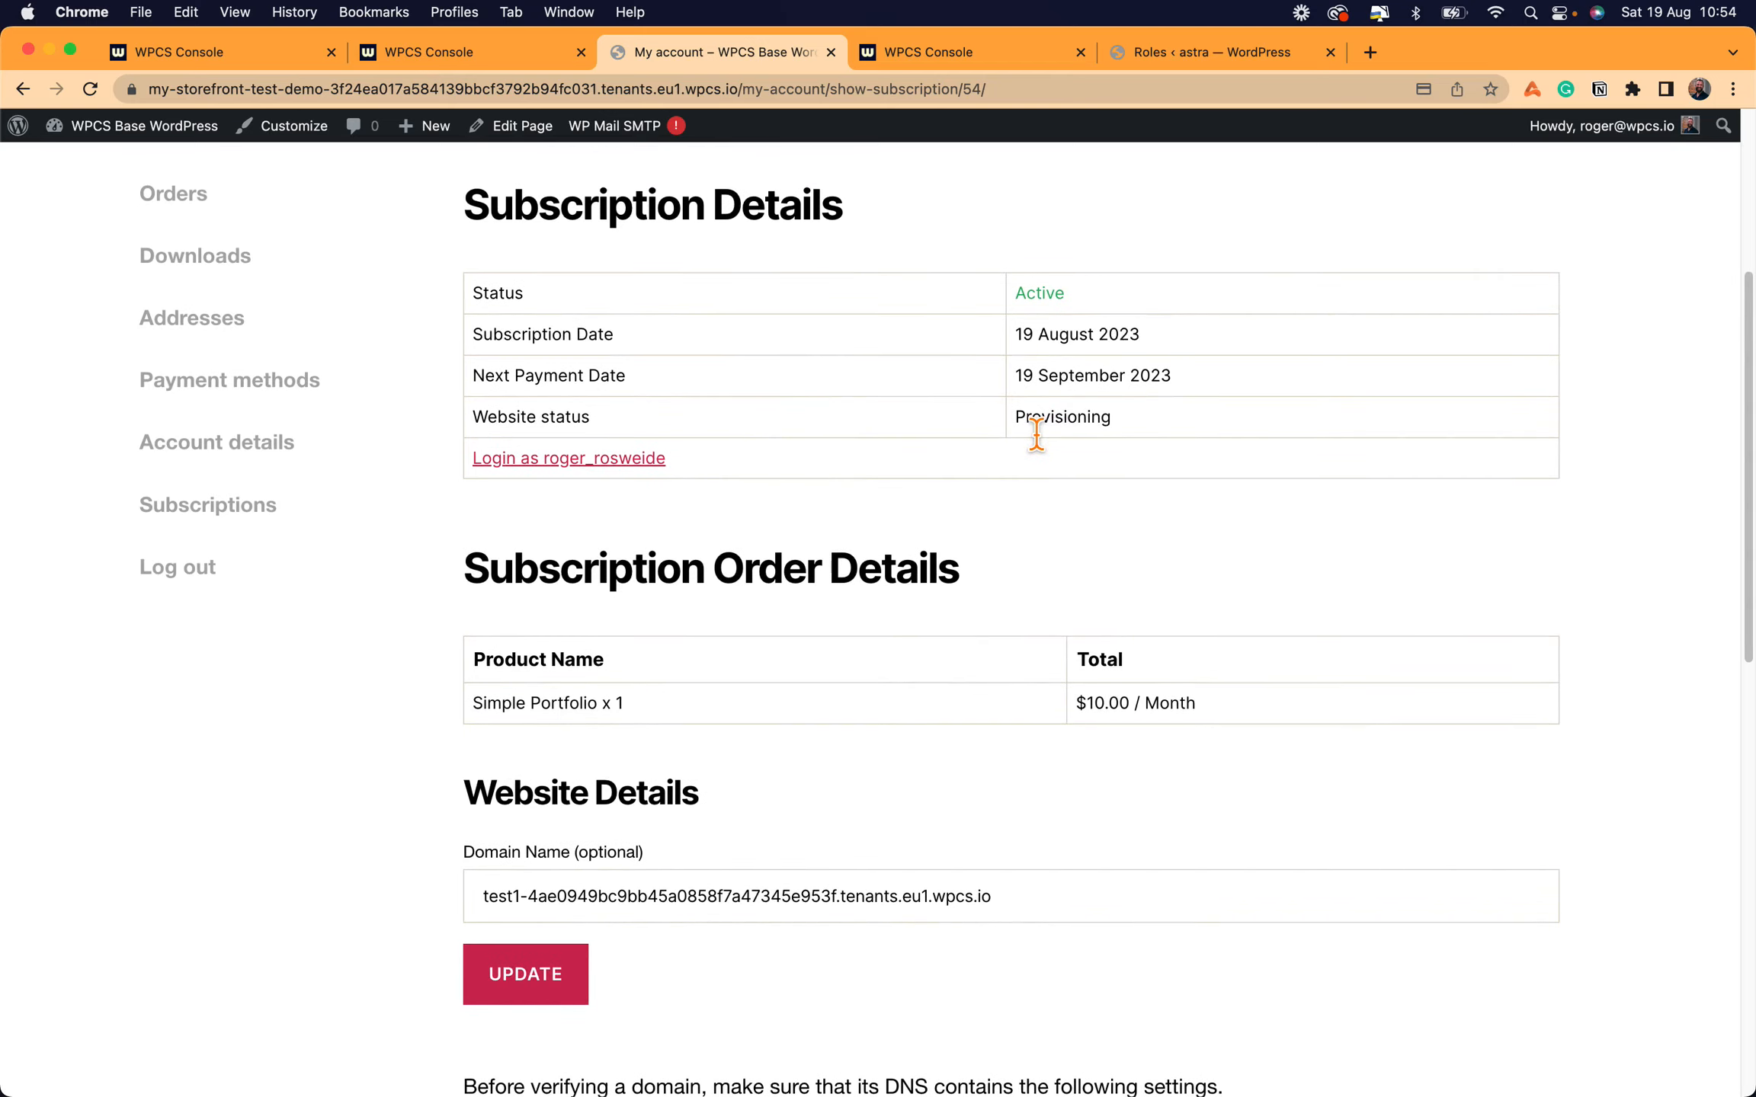
scroll(778, 511, "down", 3)
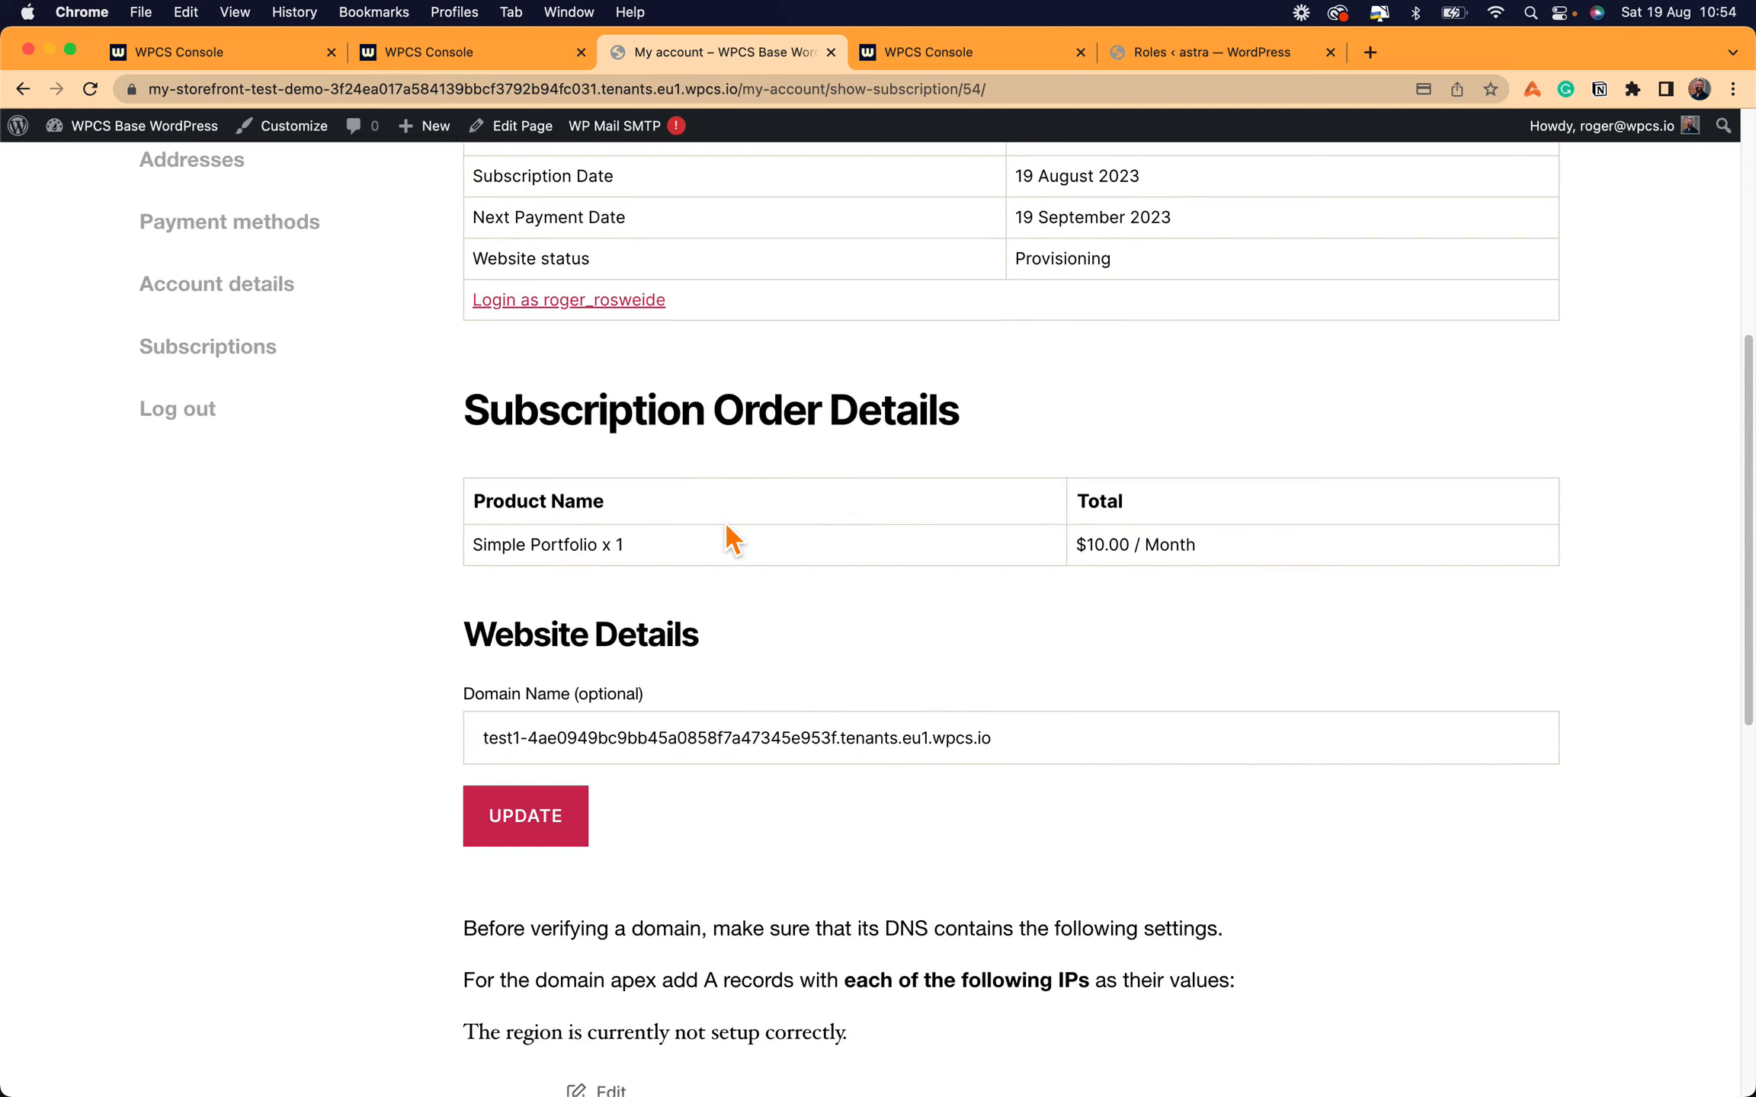
scroll(724, 520, "down", 3)
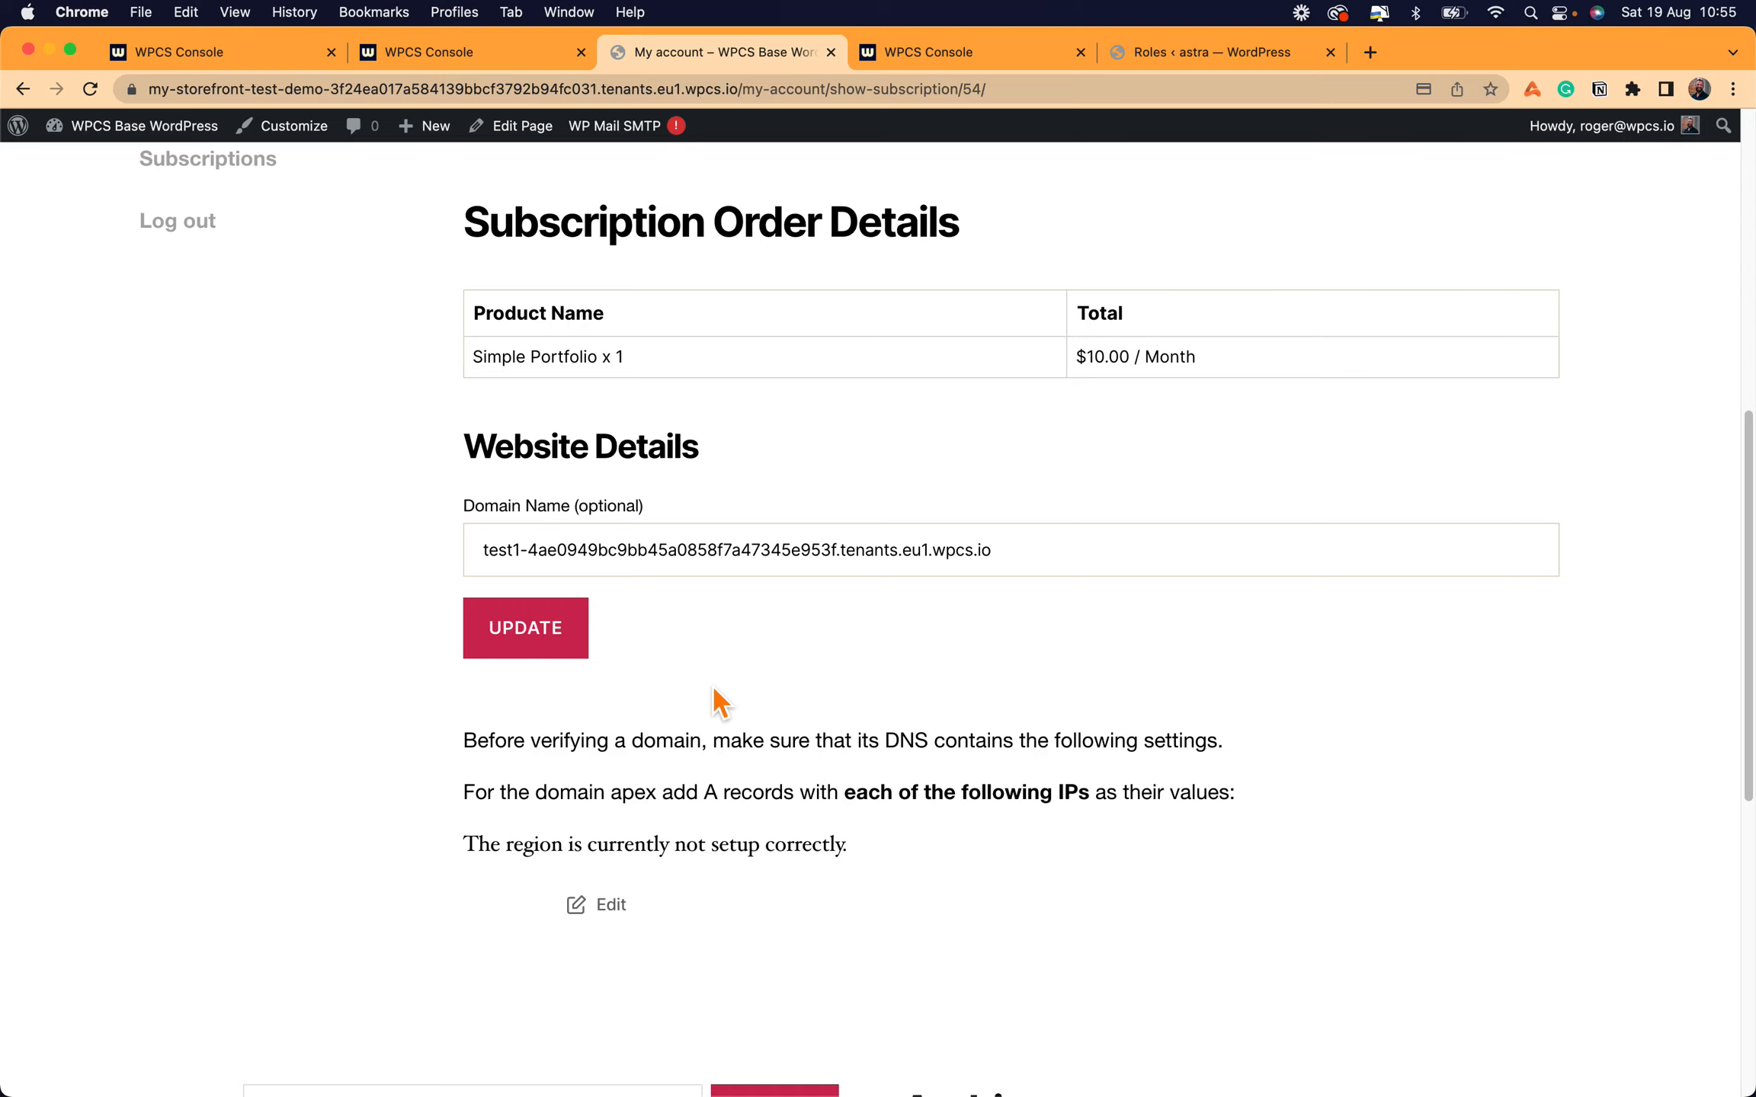
scroll(738, 682, "up", 1)
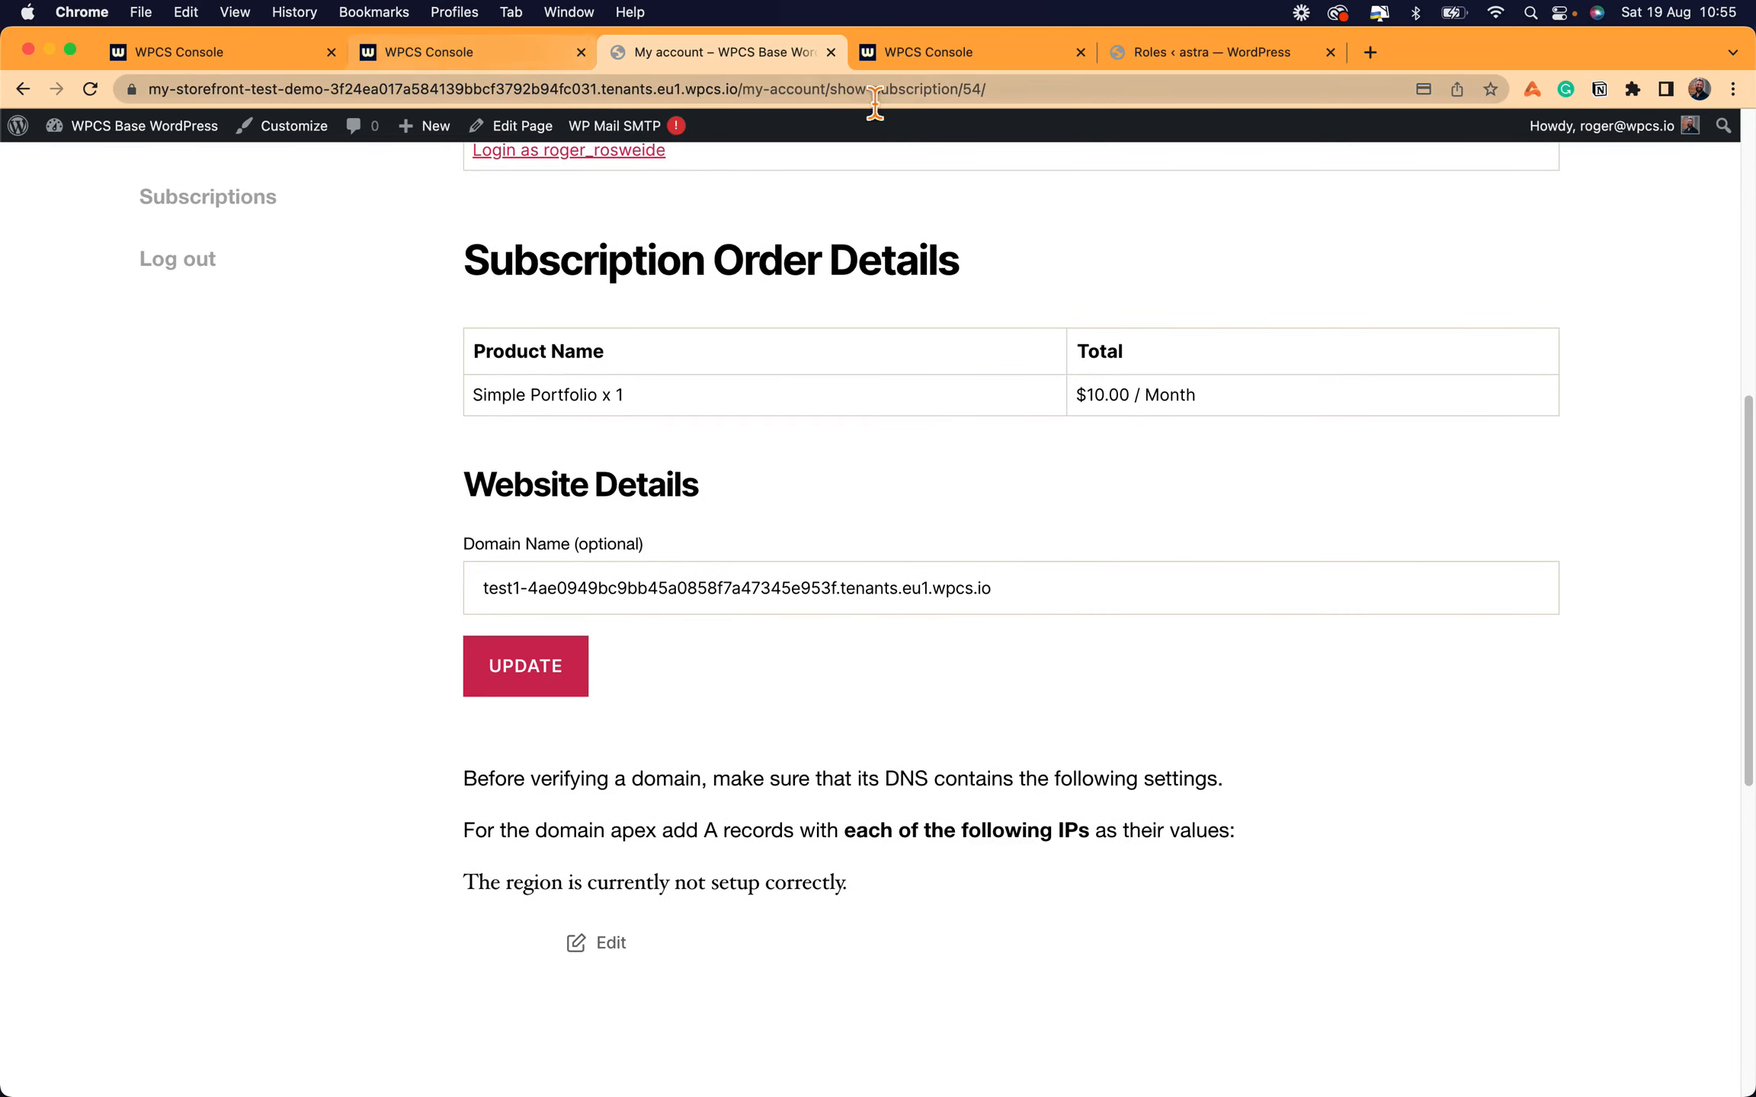
- Switch to the WPCS Console, open the WaaS Client product, and preview the test1 tenant's website before closing it
left_click(939, 52)
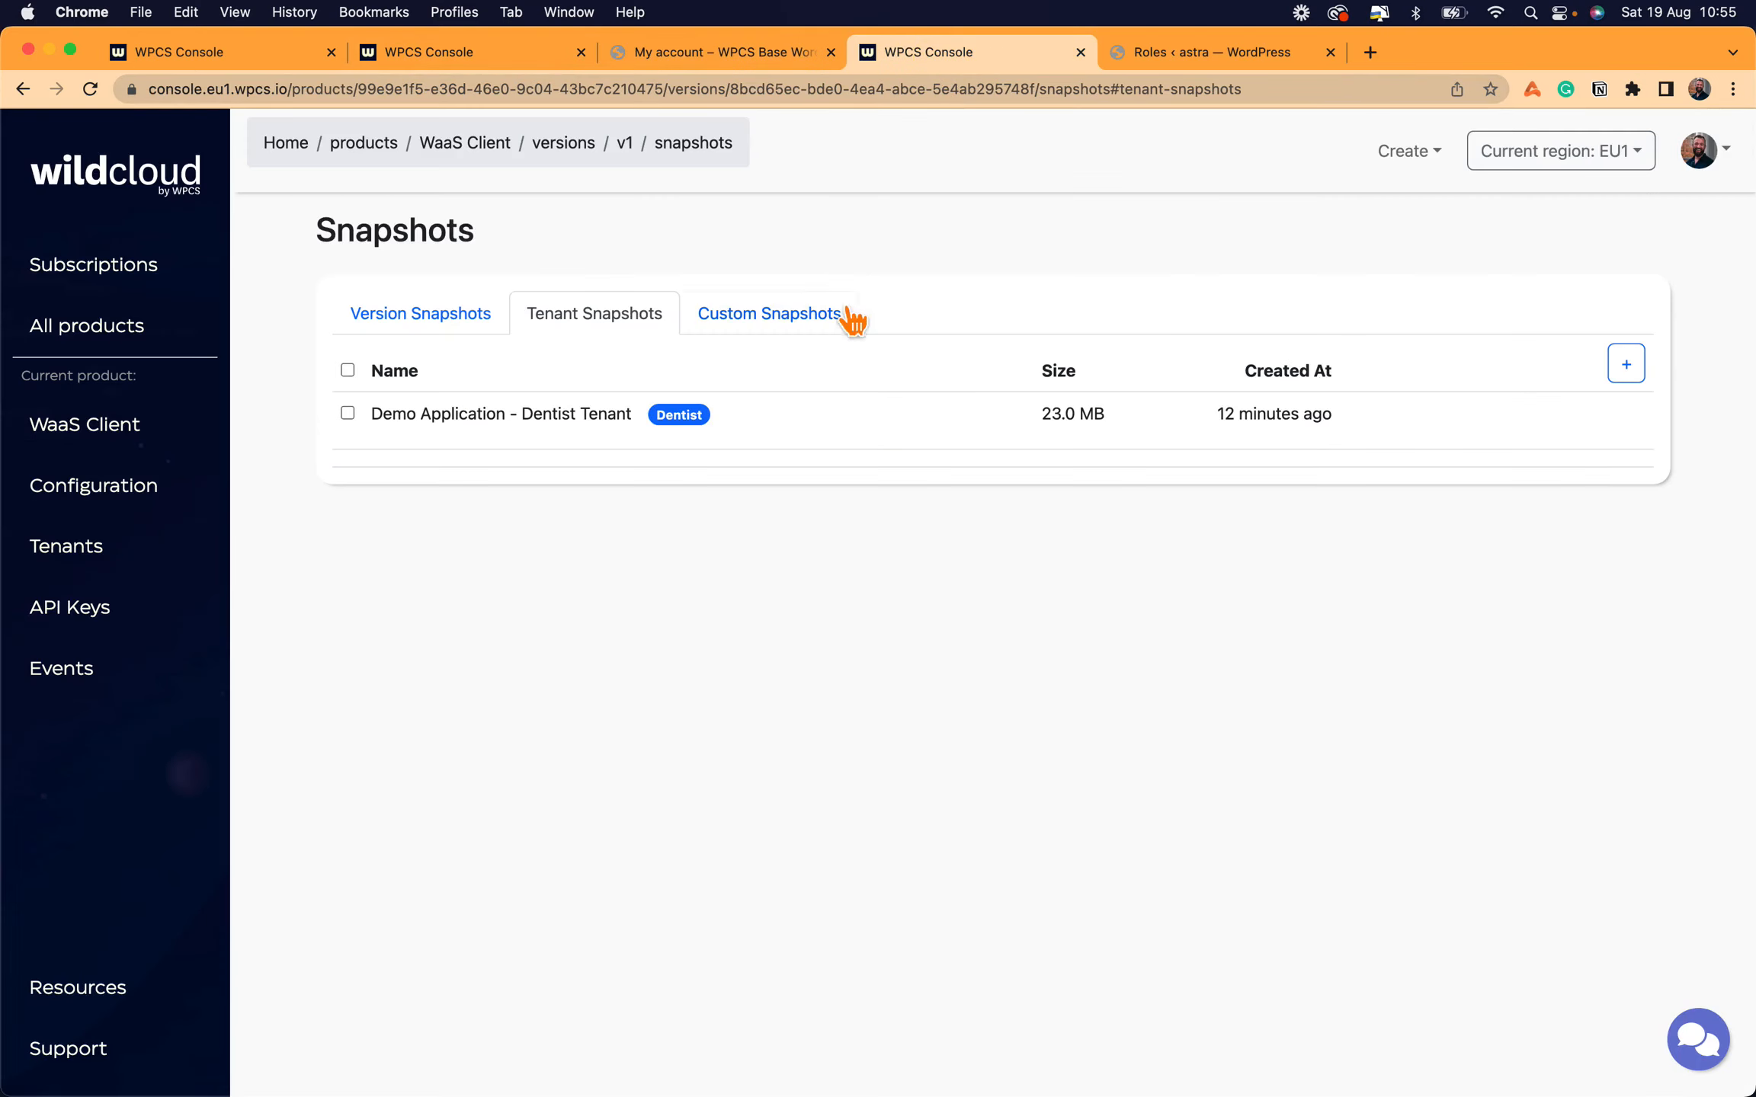
left_click(82, 434)
scroll(615, 518, "down", 6)
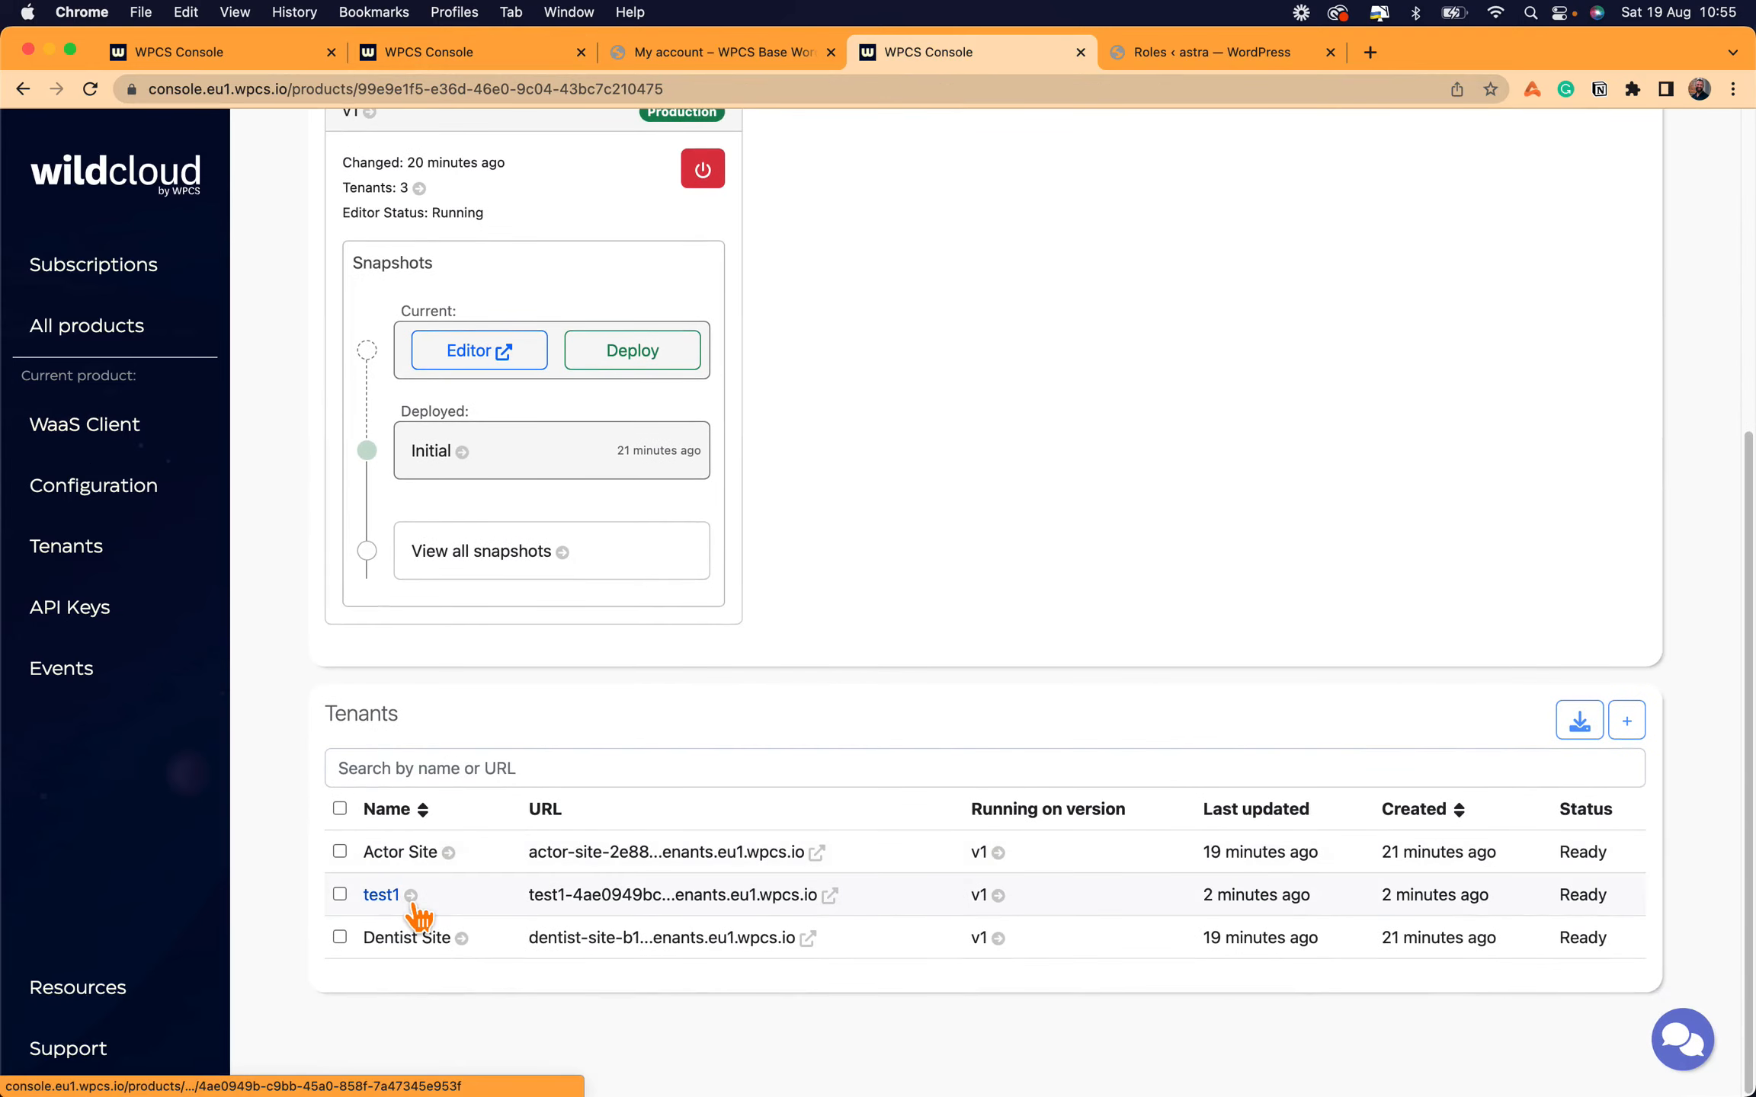
left_click(587, 899)
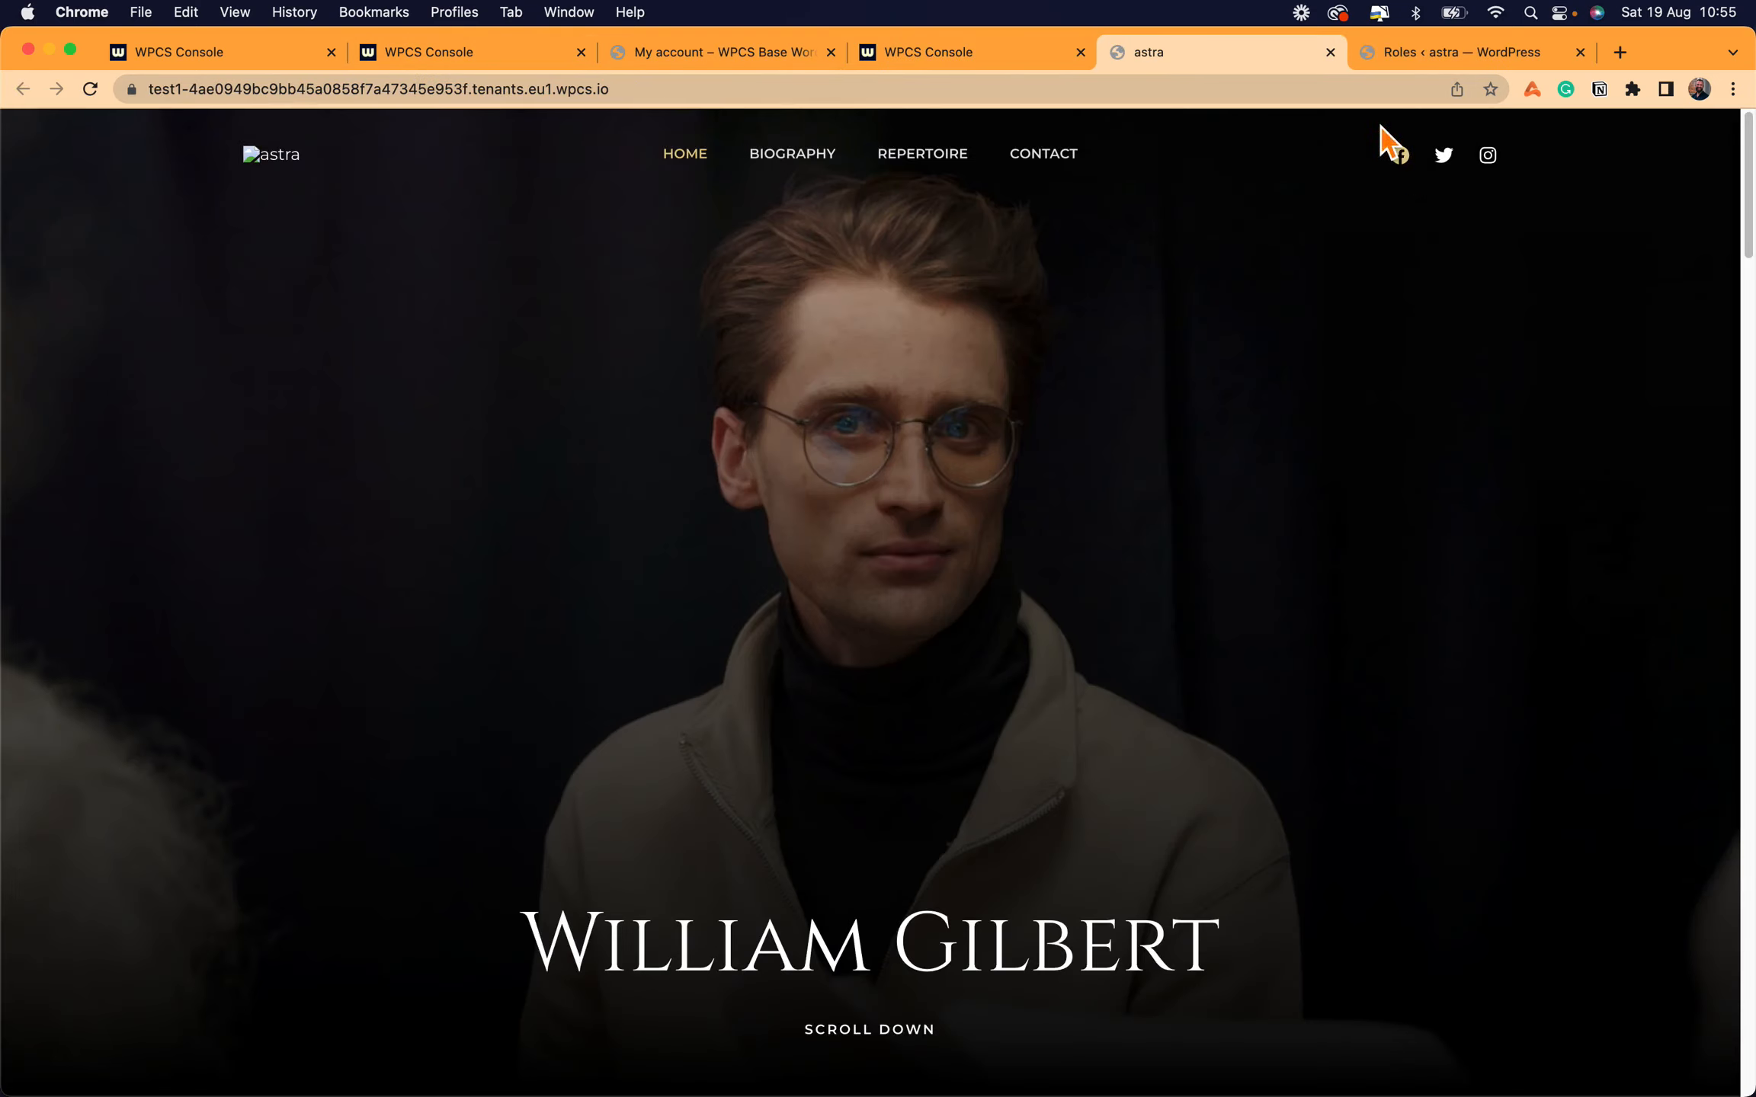
left_click(1330, 52)
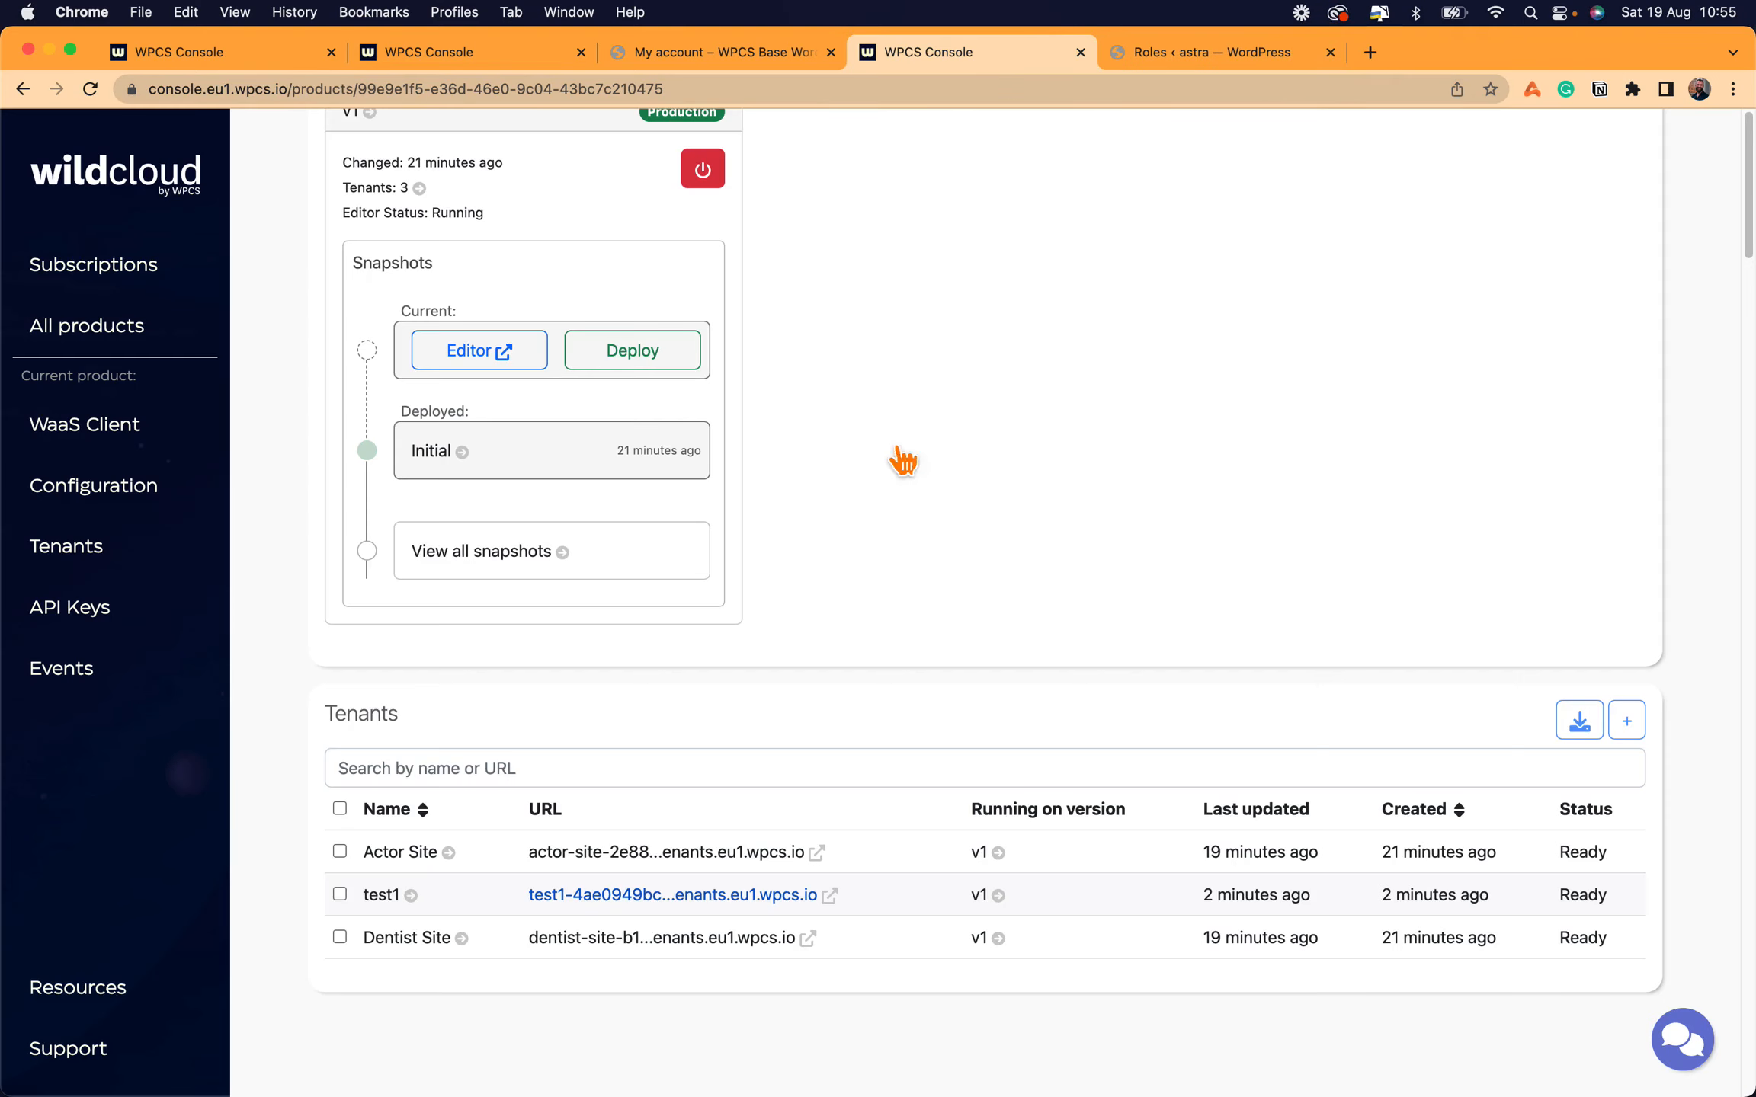
- Open the test1 tenant's details and review its domains, PHP constants, backups, WP plugins and available actions
left_click(378, 898)
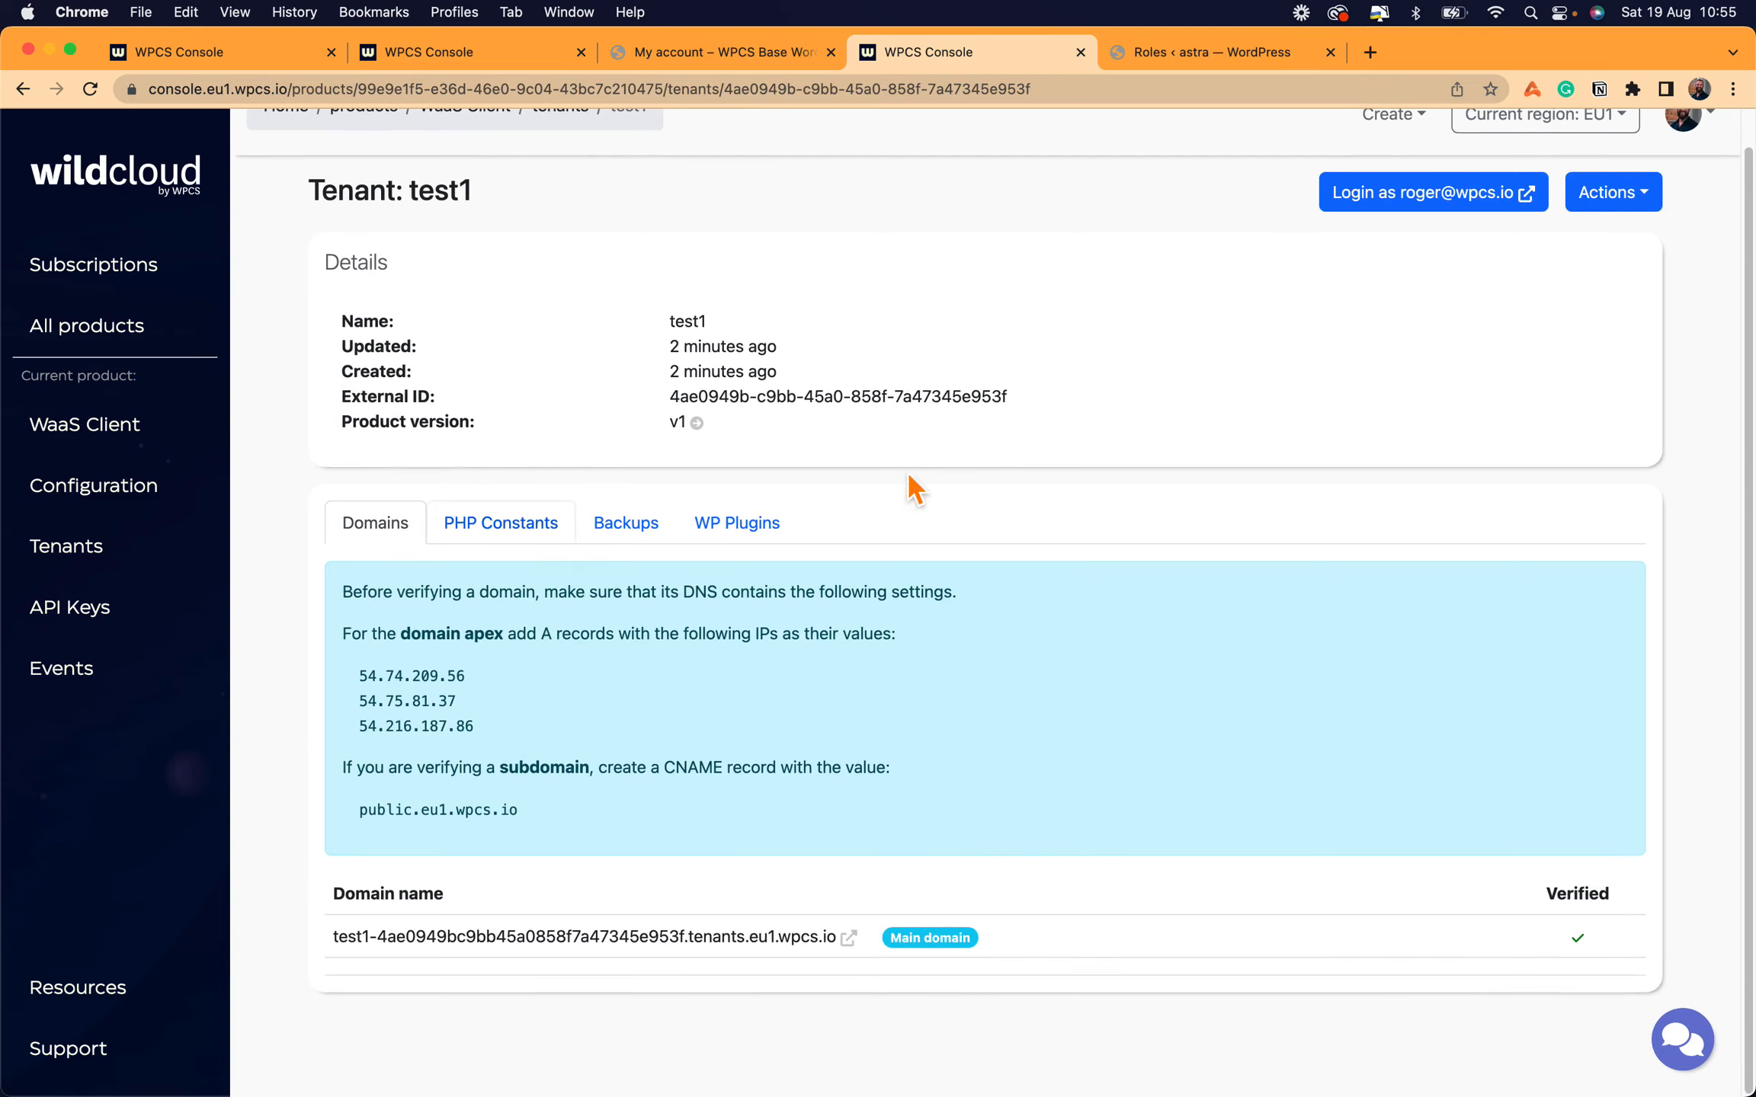
left_click(525, 555)
left_click(641, 570)
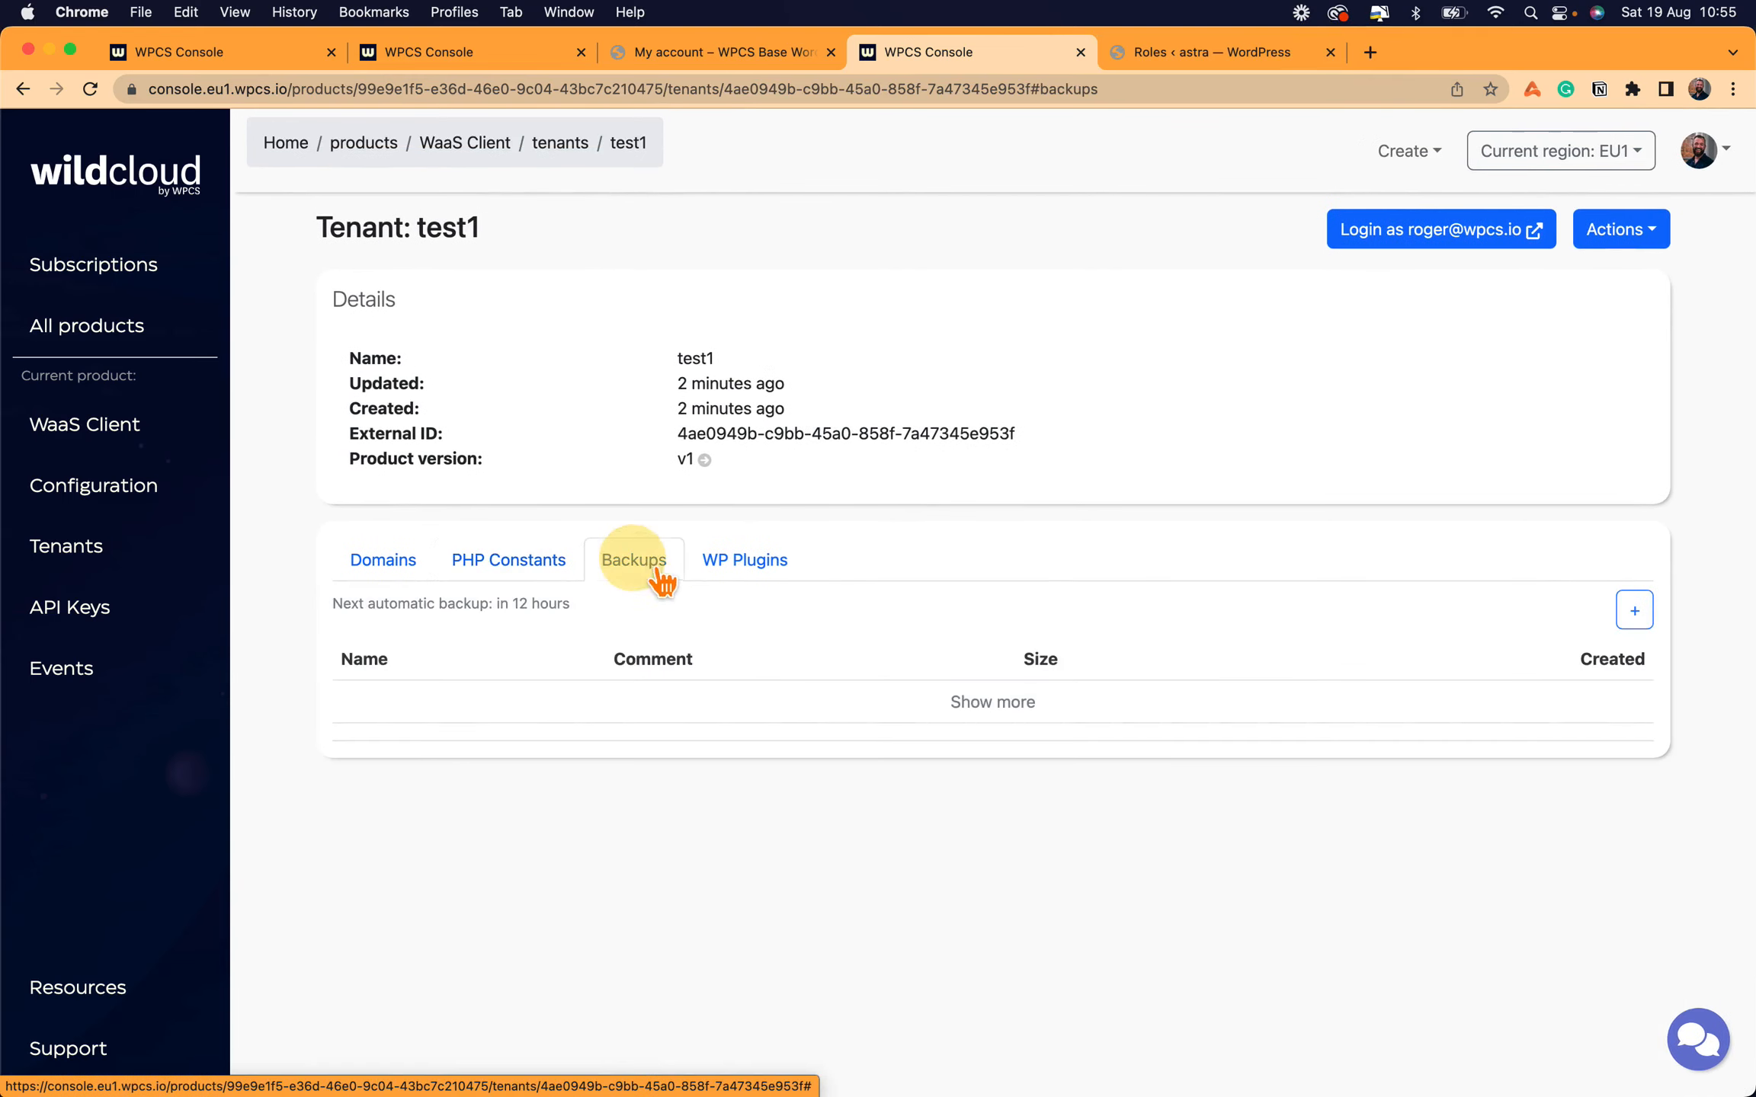
left_click(769, 570)
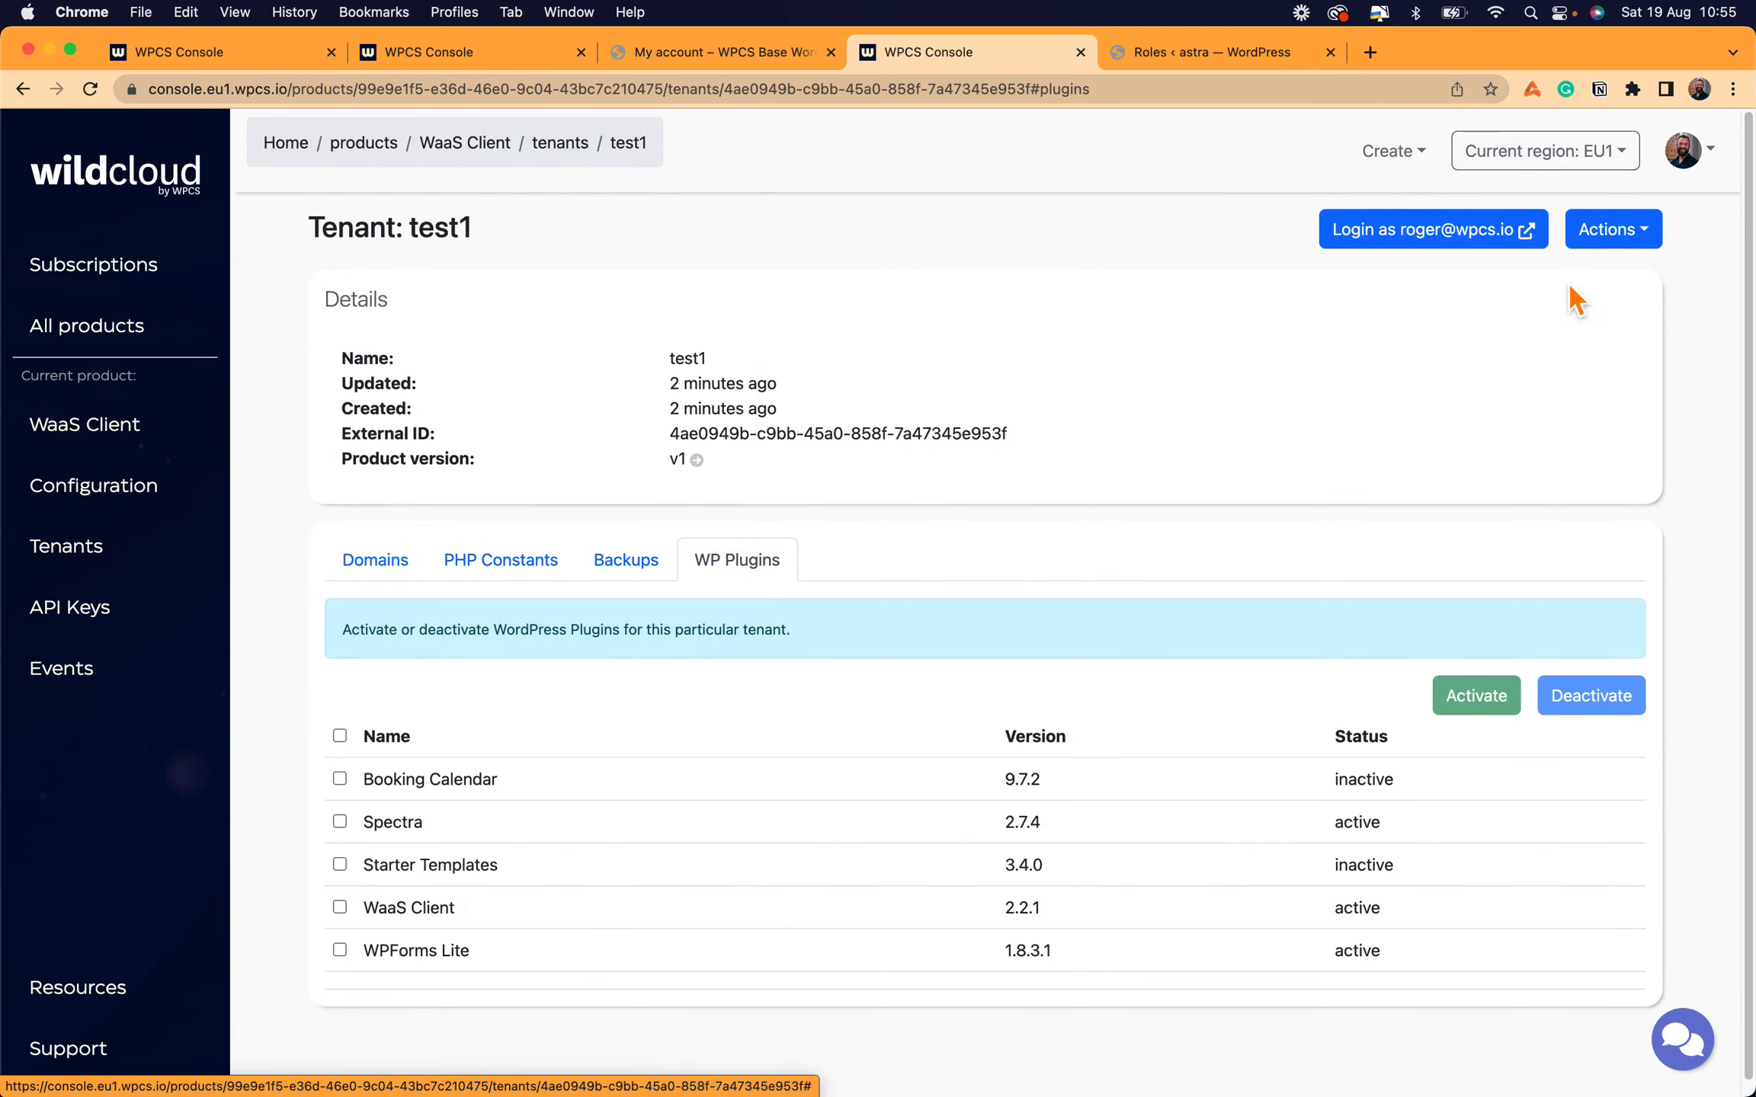
left_click(1608, 232)
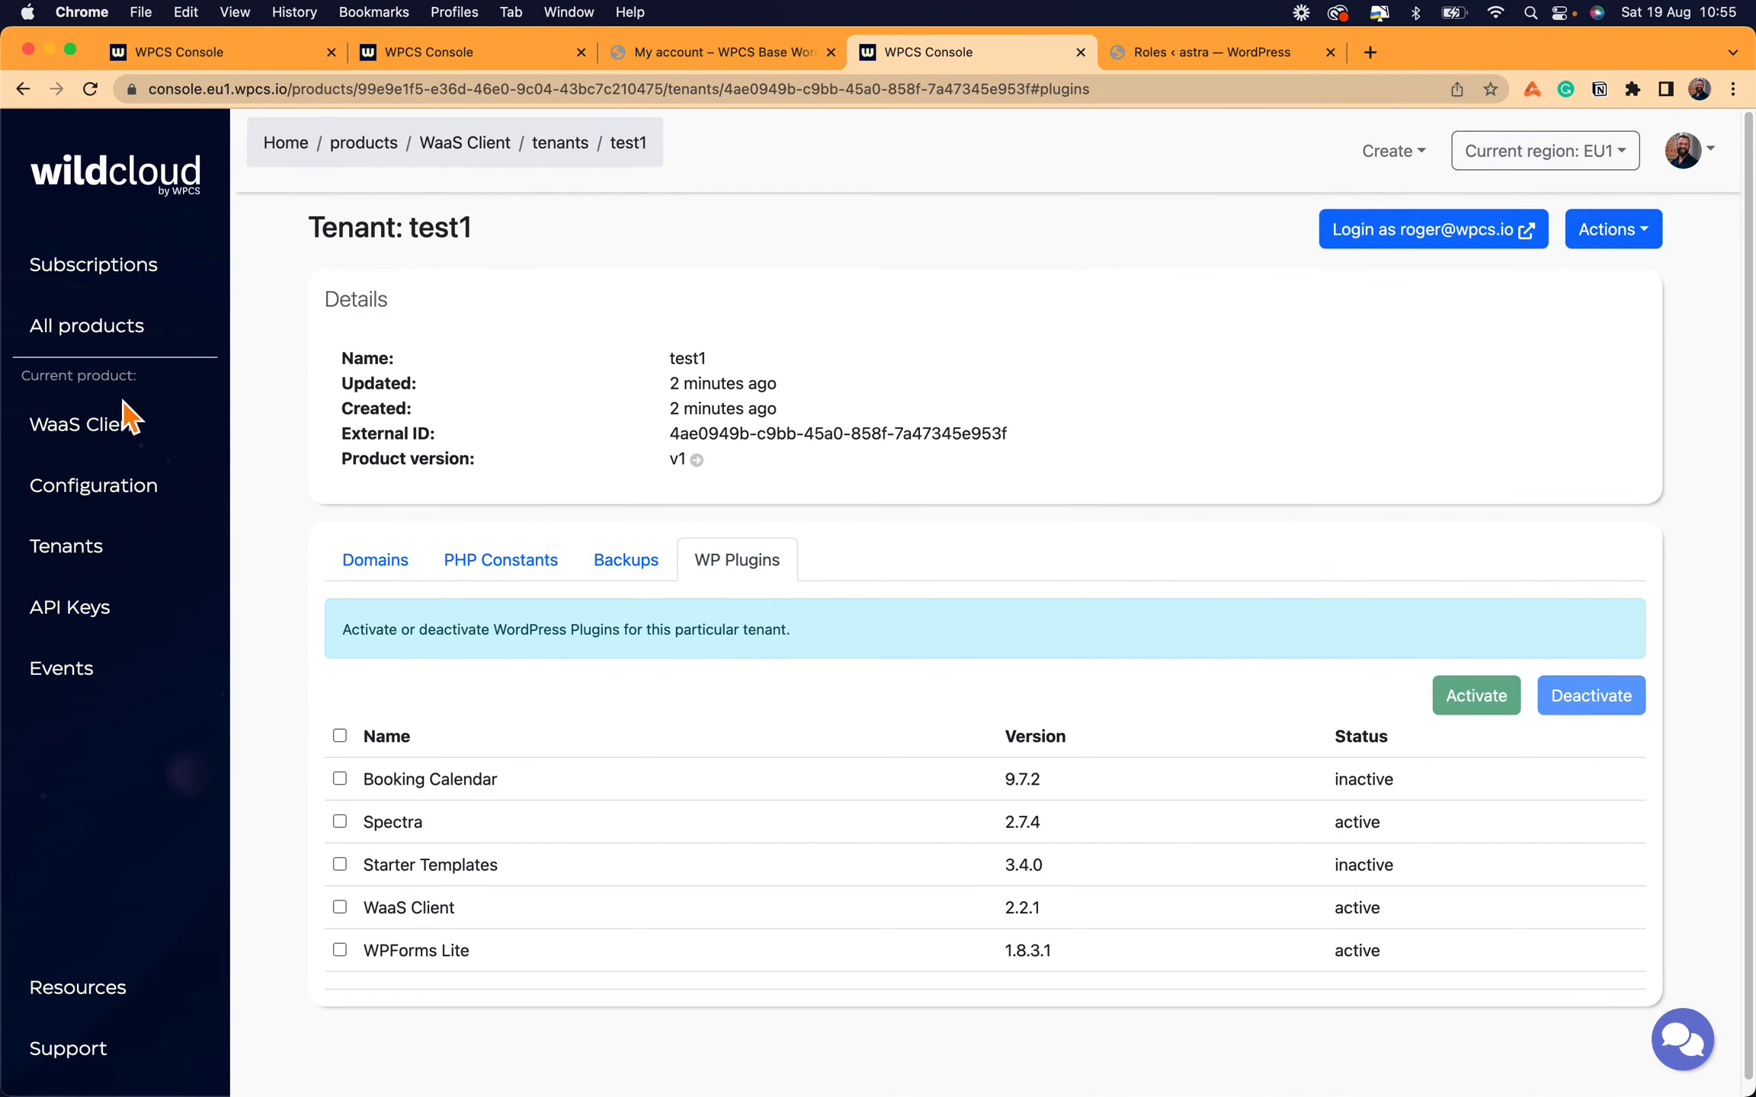
- Return to the WaaS Client product overview and review its versions and tenants
left_click(123, 429)
scroll(830, 713, "down", 6)
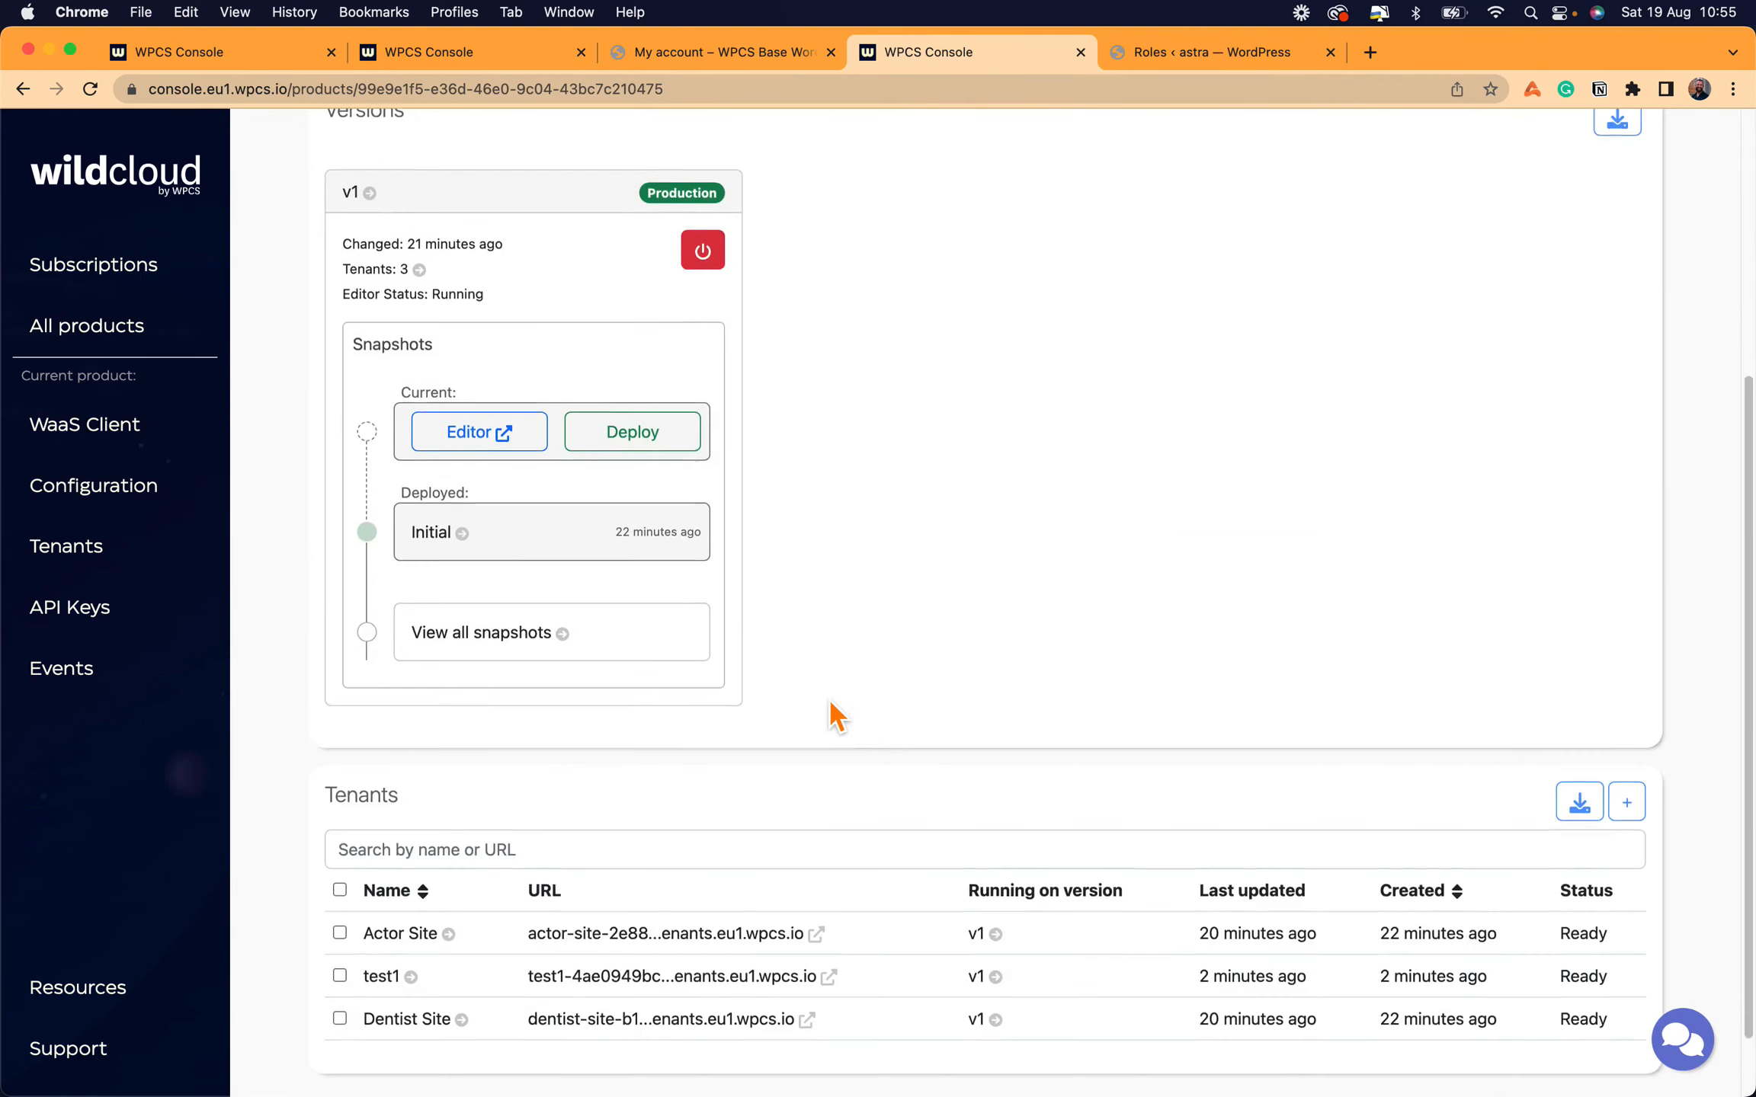
scroll(757, 431, "up", 3)
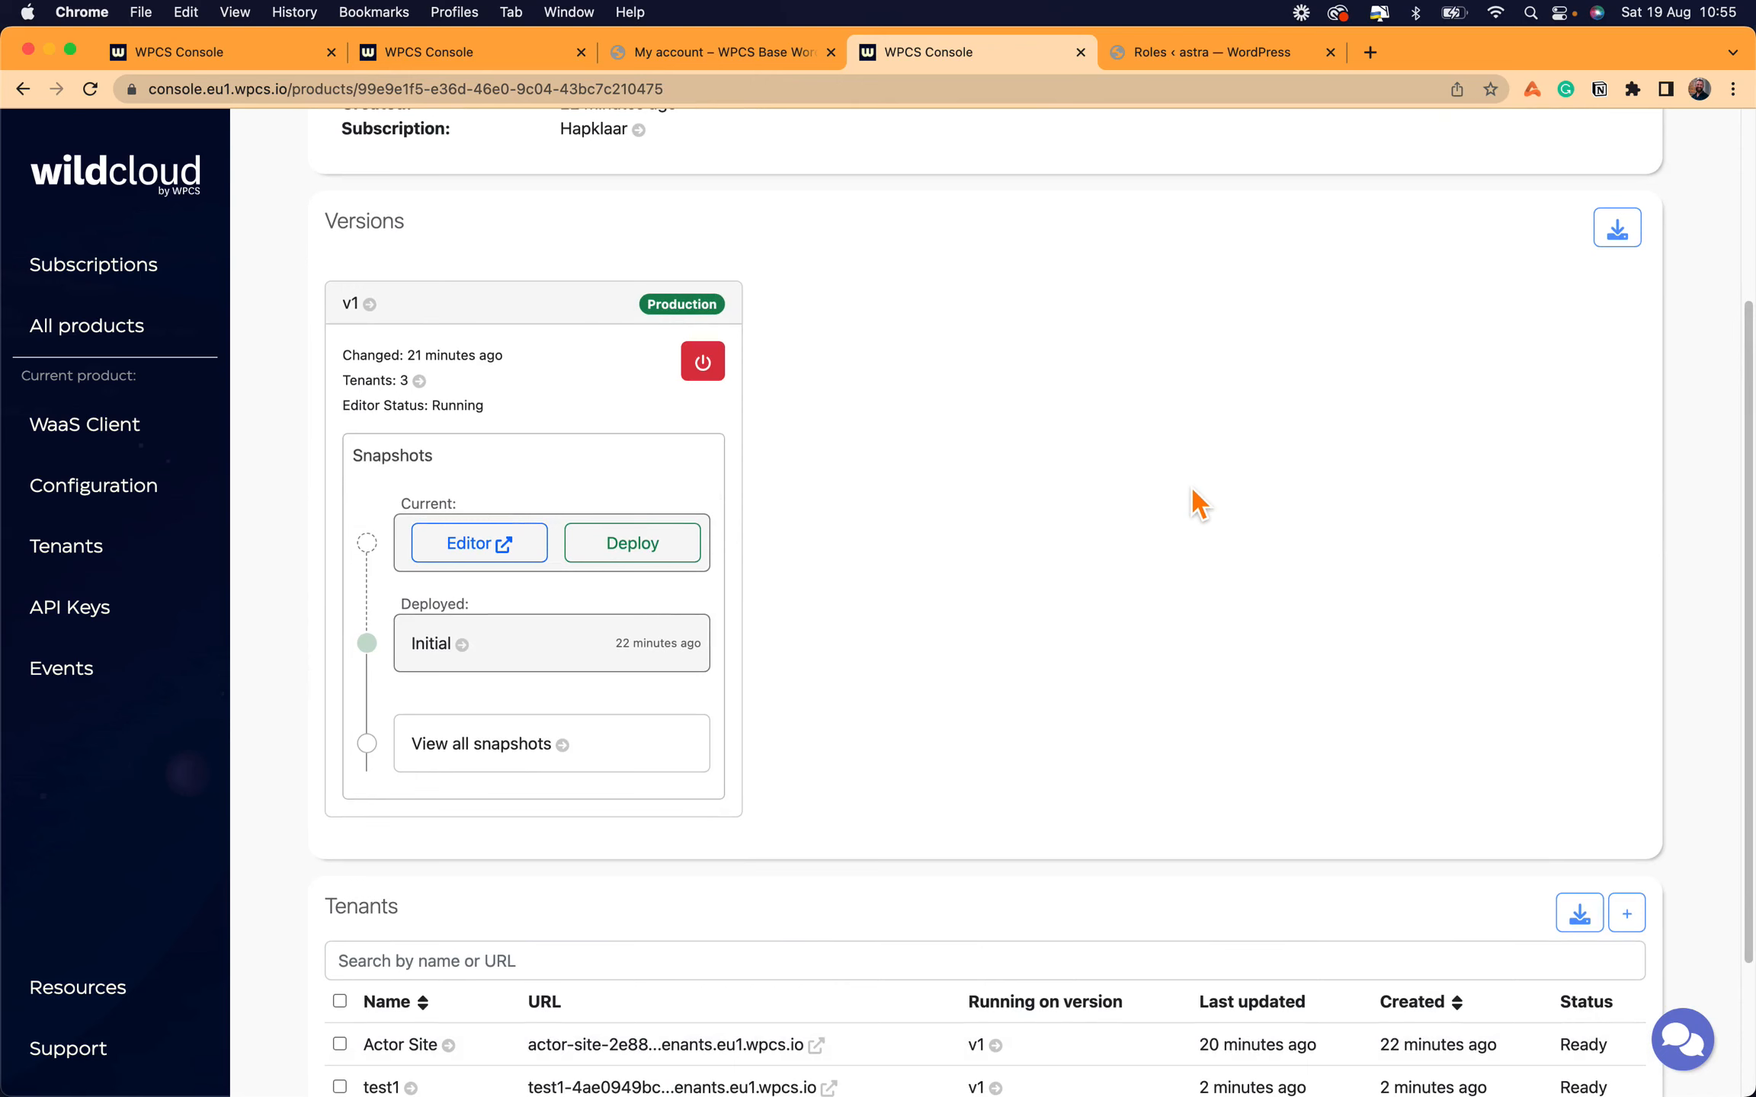
scroll(1199, 504, "down", 1)
- Check the plugins assigned to the Default and Premium roles in the v1 WordPress admin, and return to the storefront's subscription details
left_click(1189, 52)
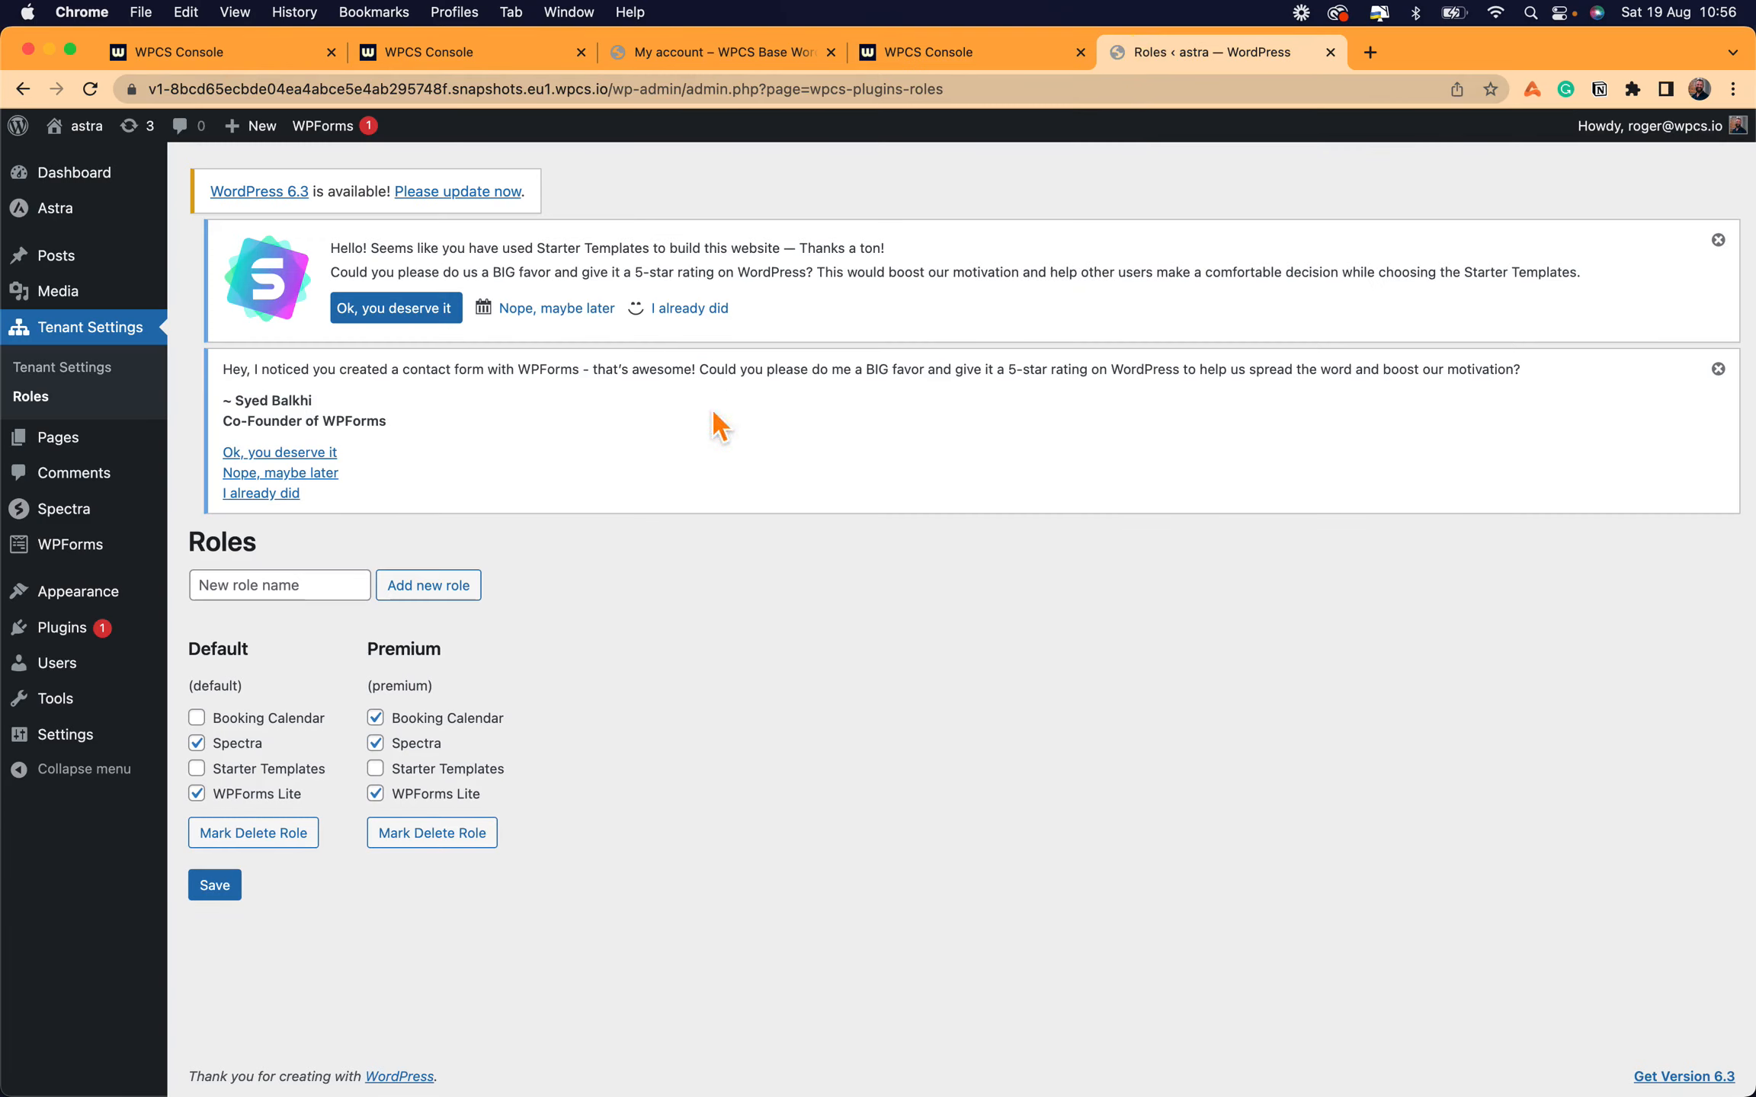
left_click(711, 586)
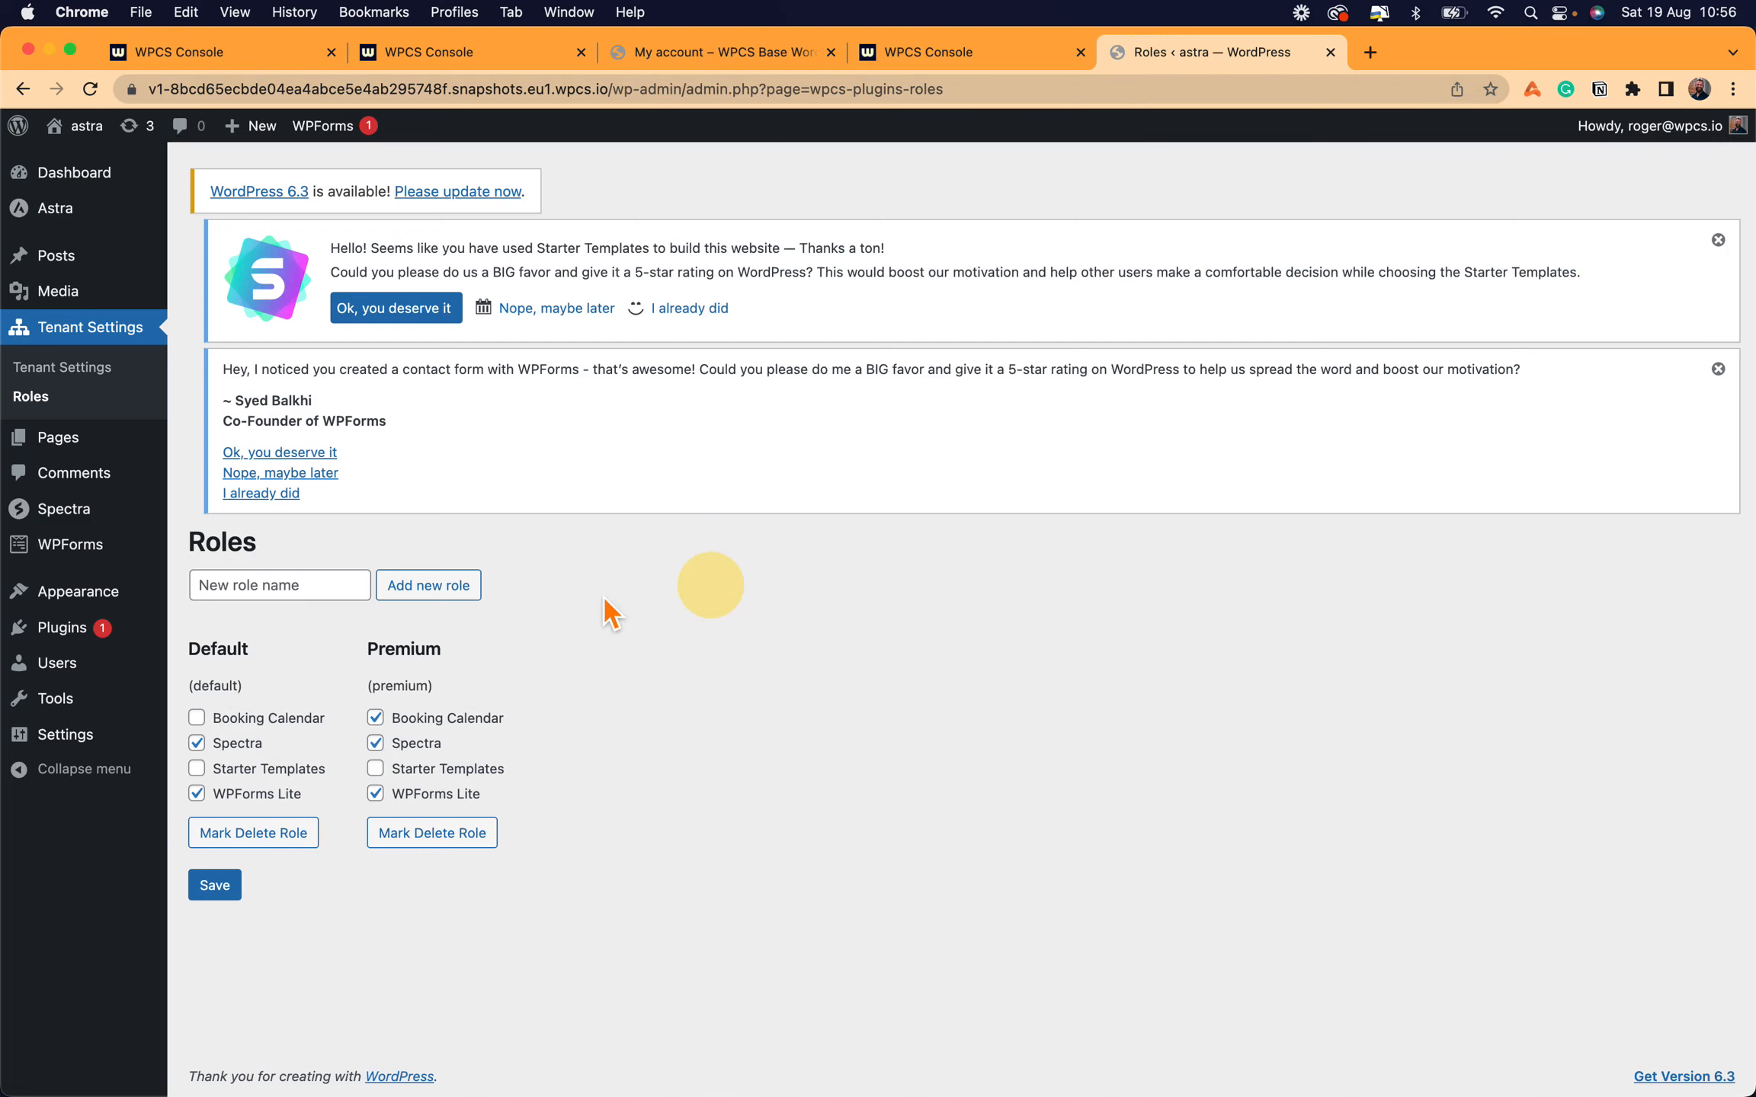
left_click(672, 52)
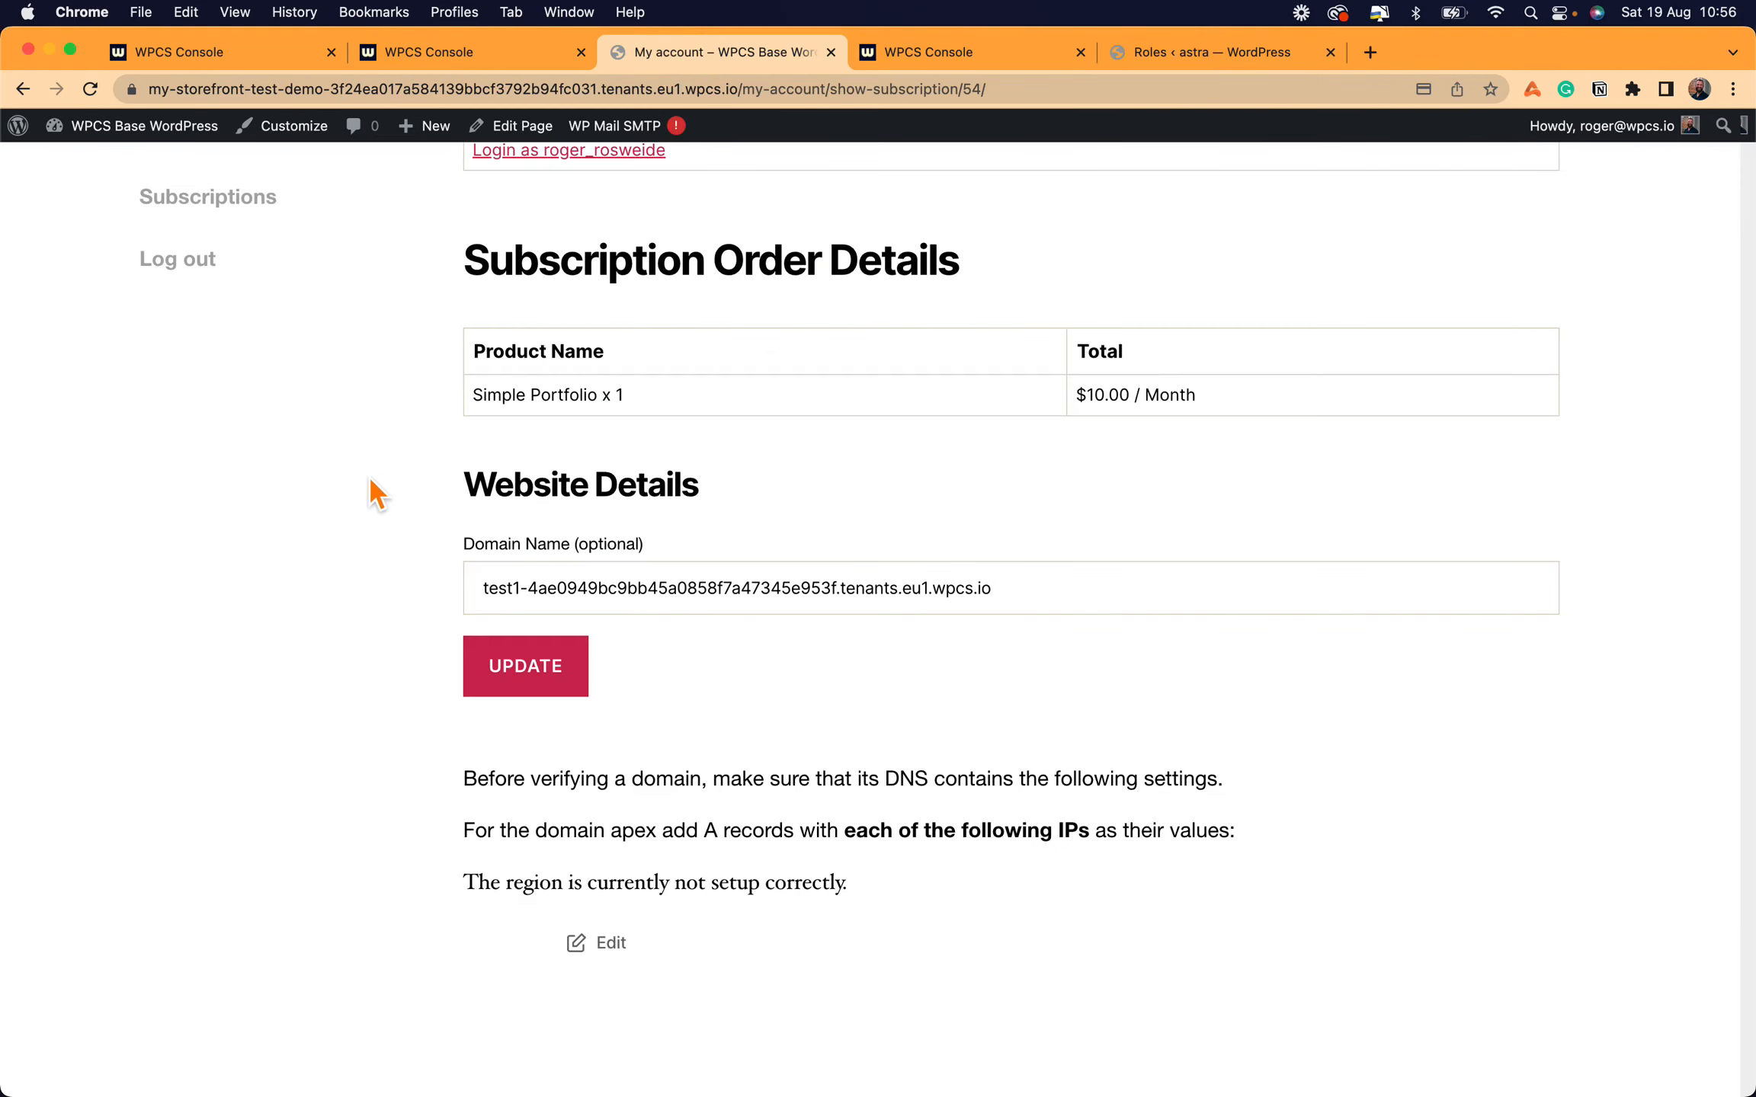
scroll(374, 494, "up", 5)
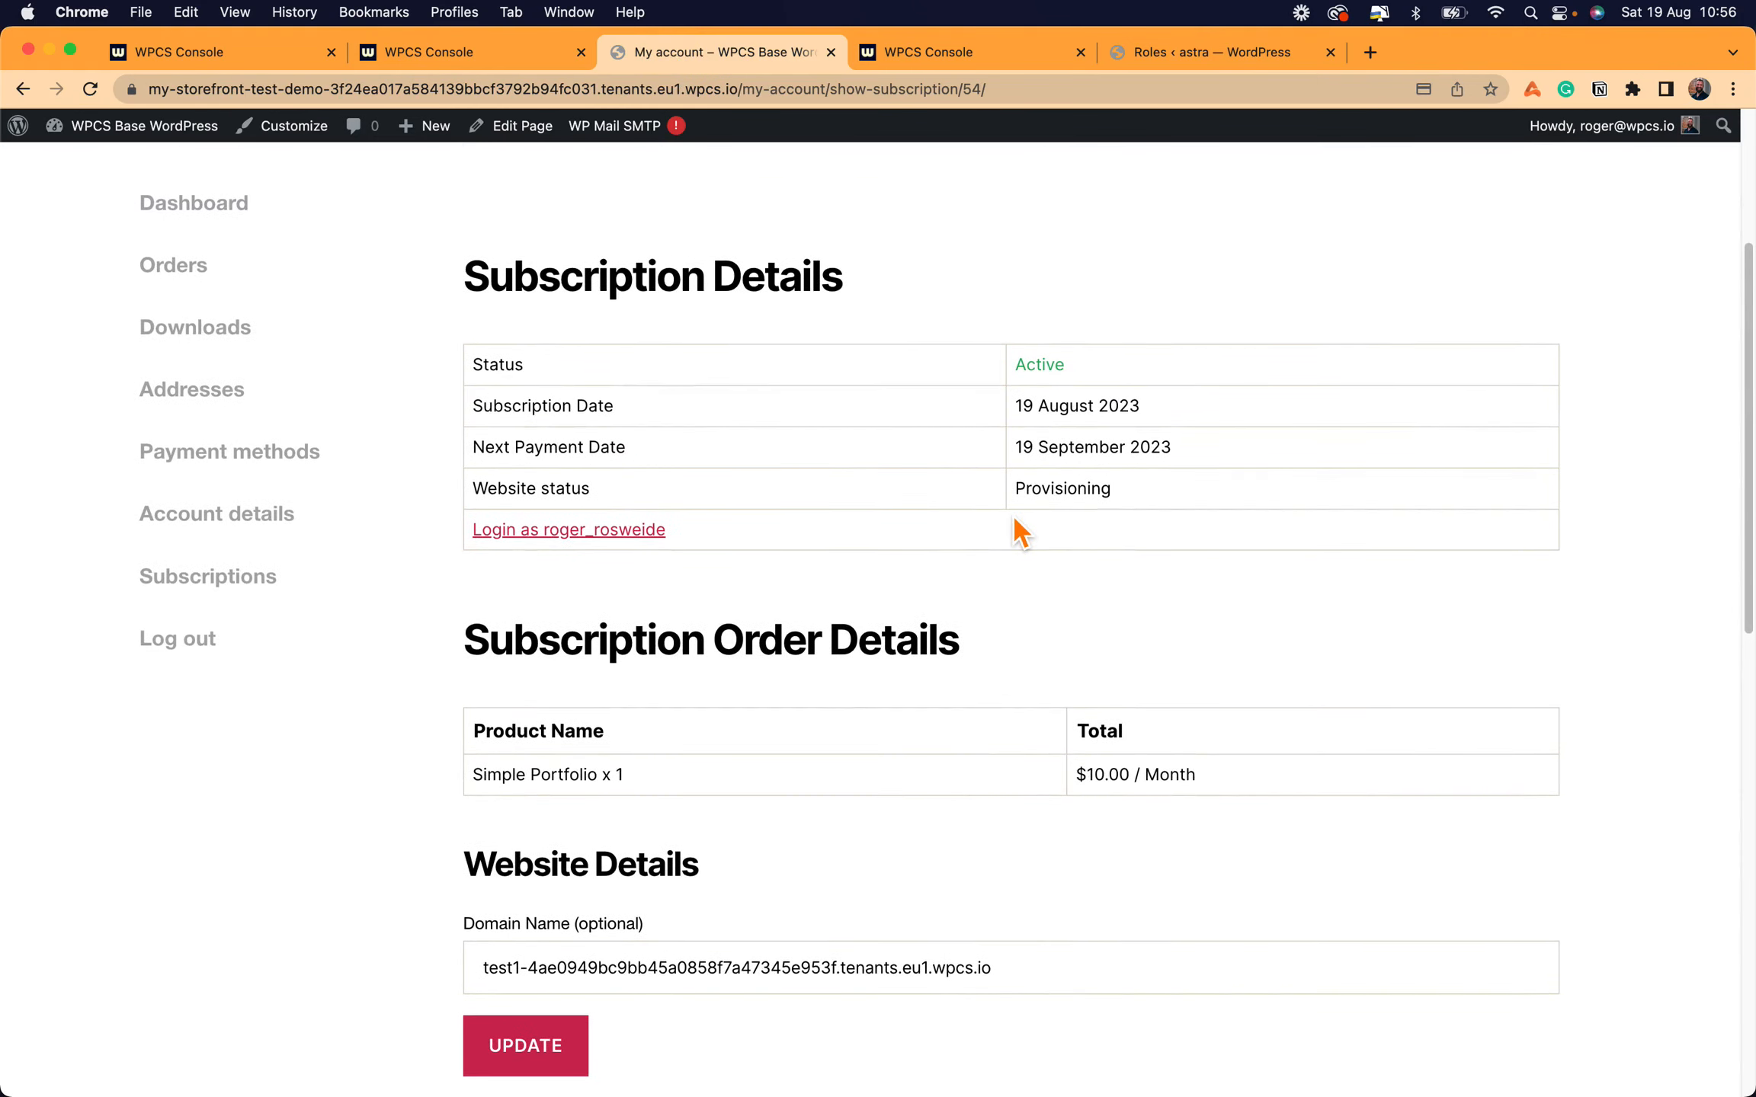